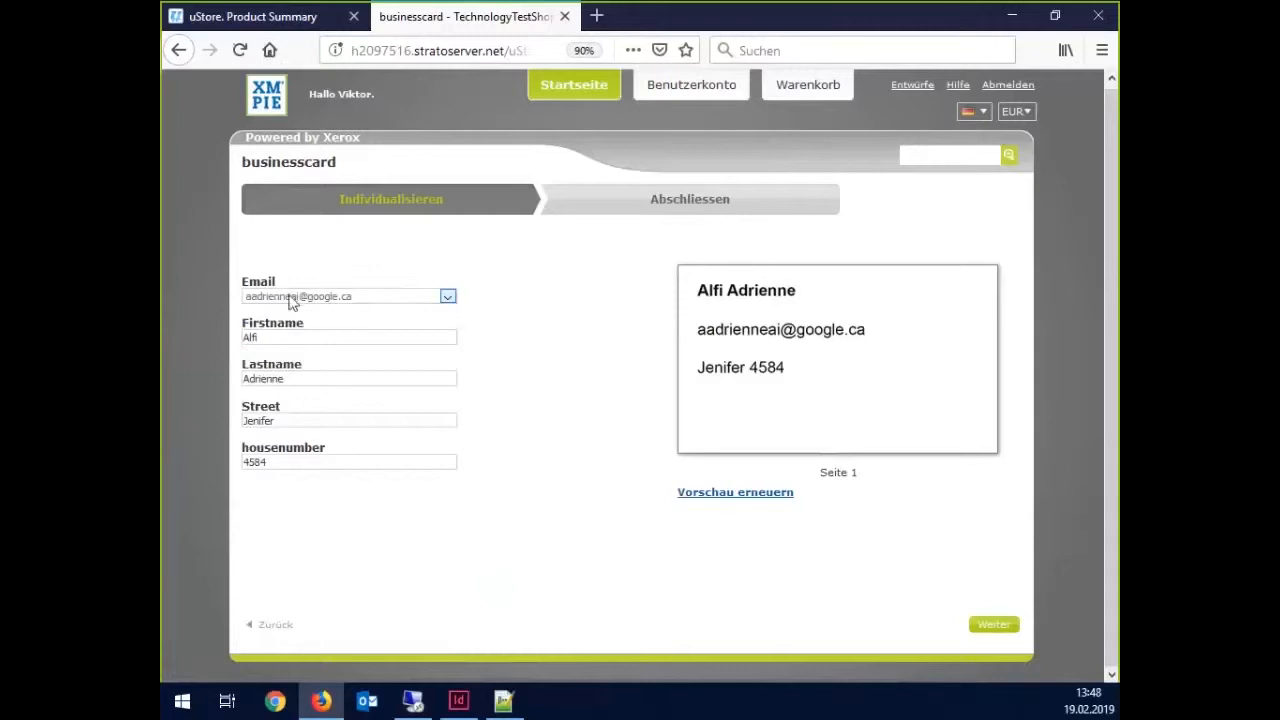
- Select the skype.com contact's e-mail in the business card form and refresh the preview
click(267, 378)
click(271, 462)
click(313, 300)
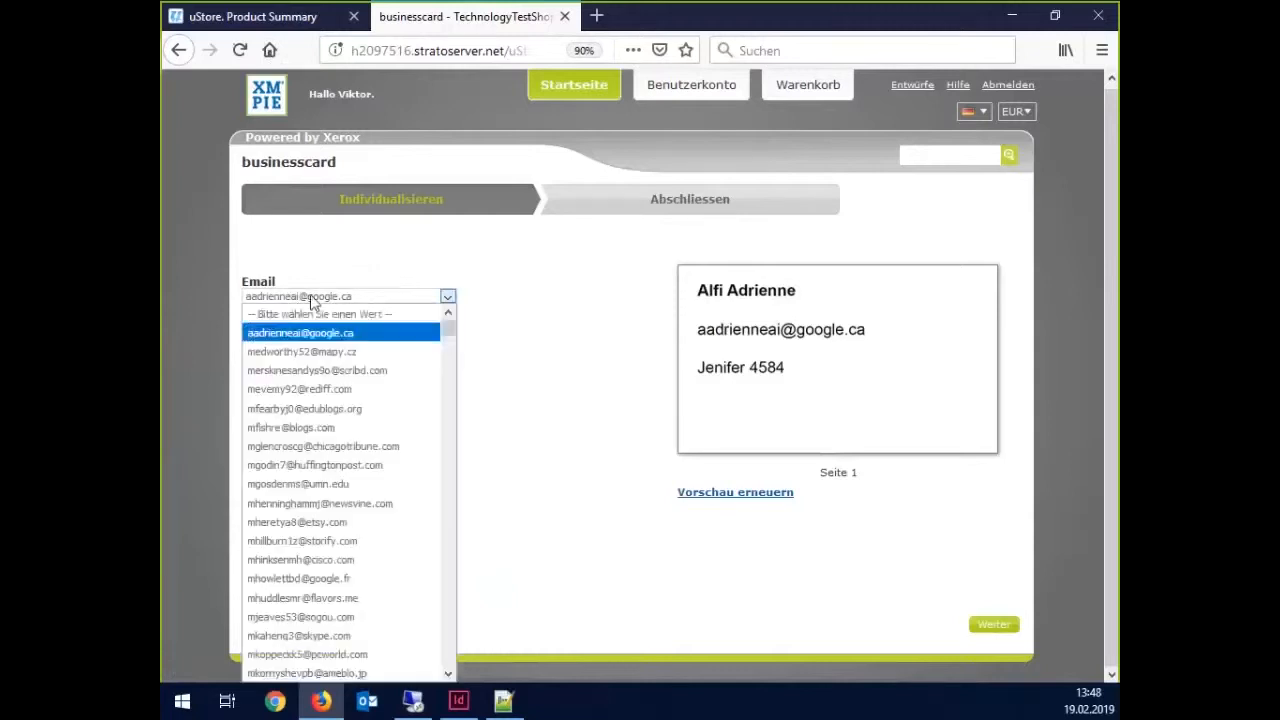
click(300, 634)
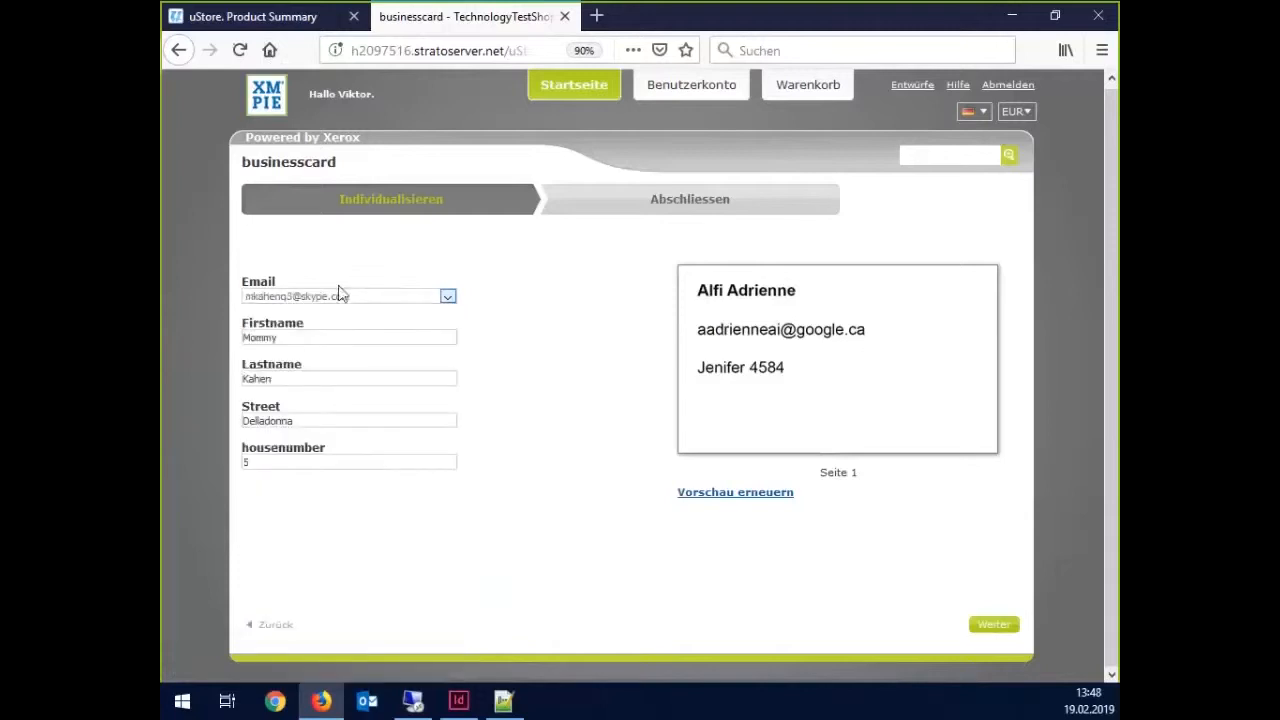
click(746, 494)
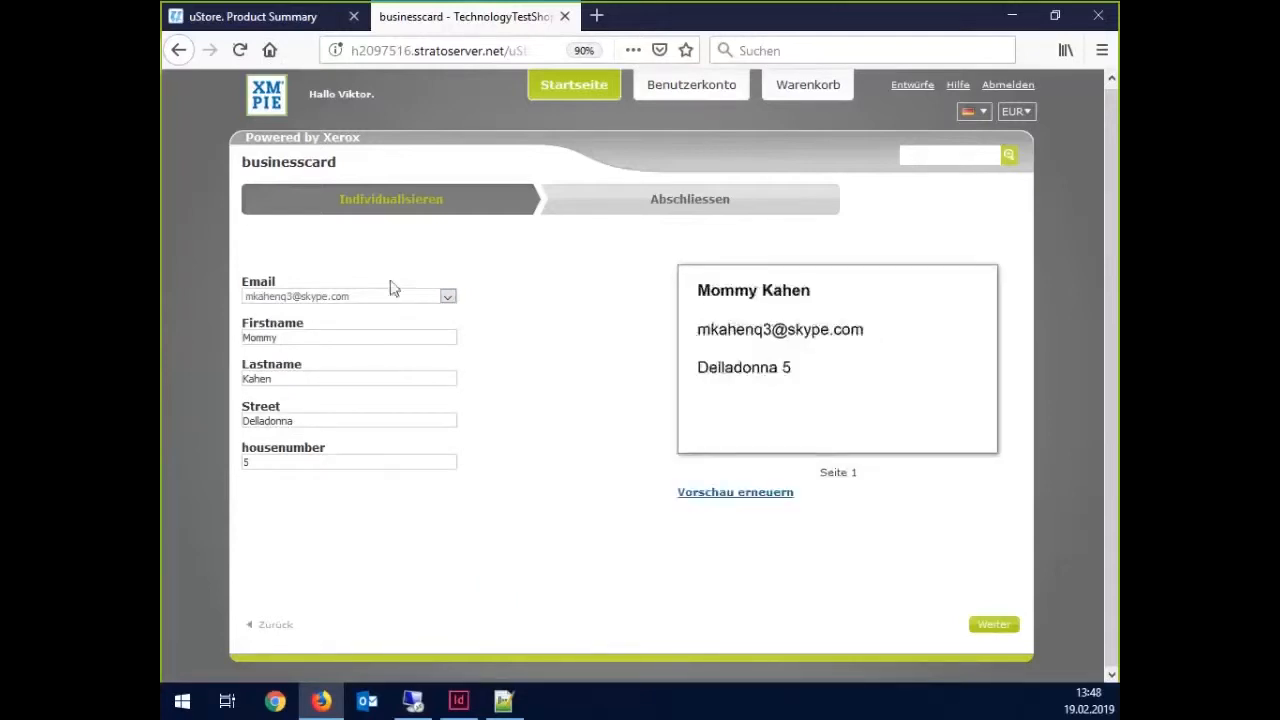
- Switch the business card to the chicagotribune.com contact's e-mail and refresh the preview
click(390, 300)
click(345, 445)
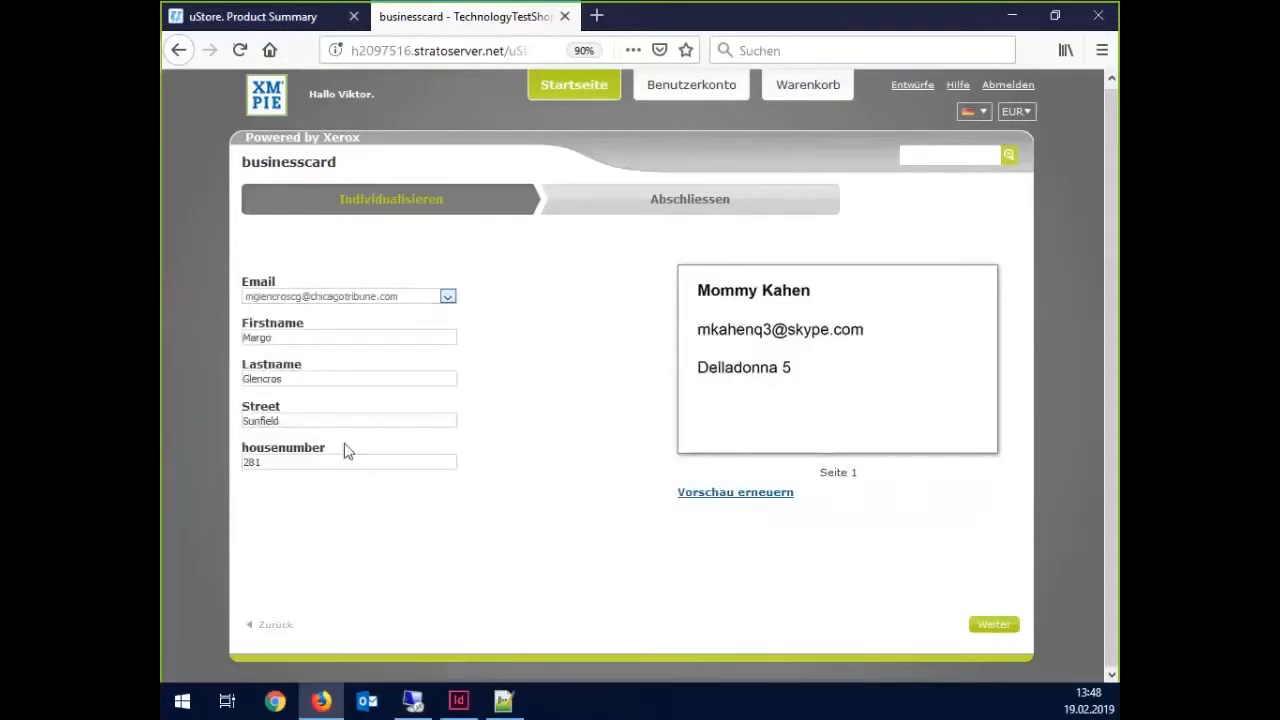
click(745, 493)
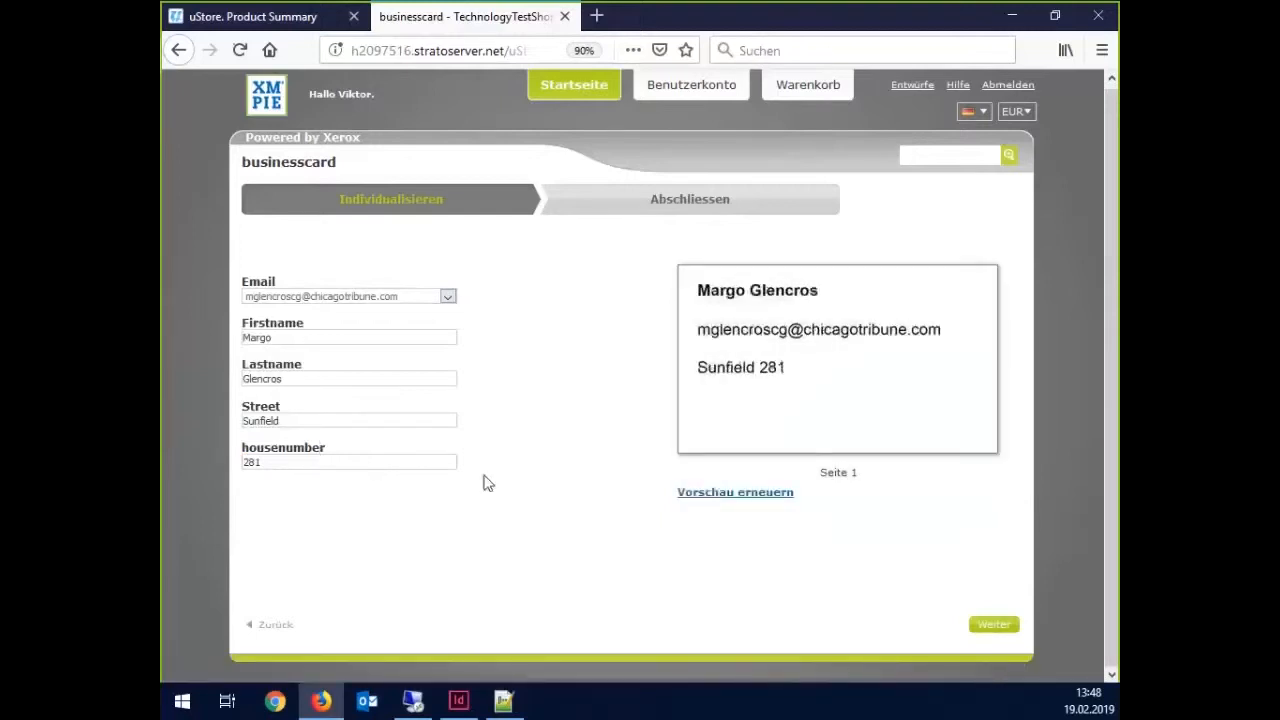
- Choose another contact's e-mail further down the Email list and refresh the business card preview
click(447, 305)
scroll(380, 560, down, 10)
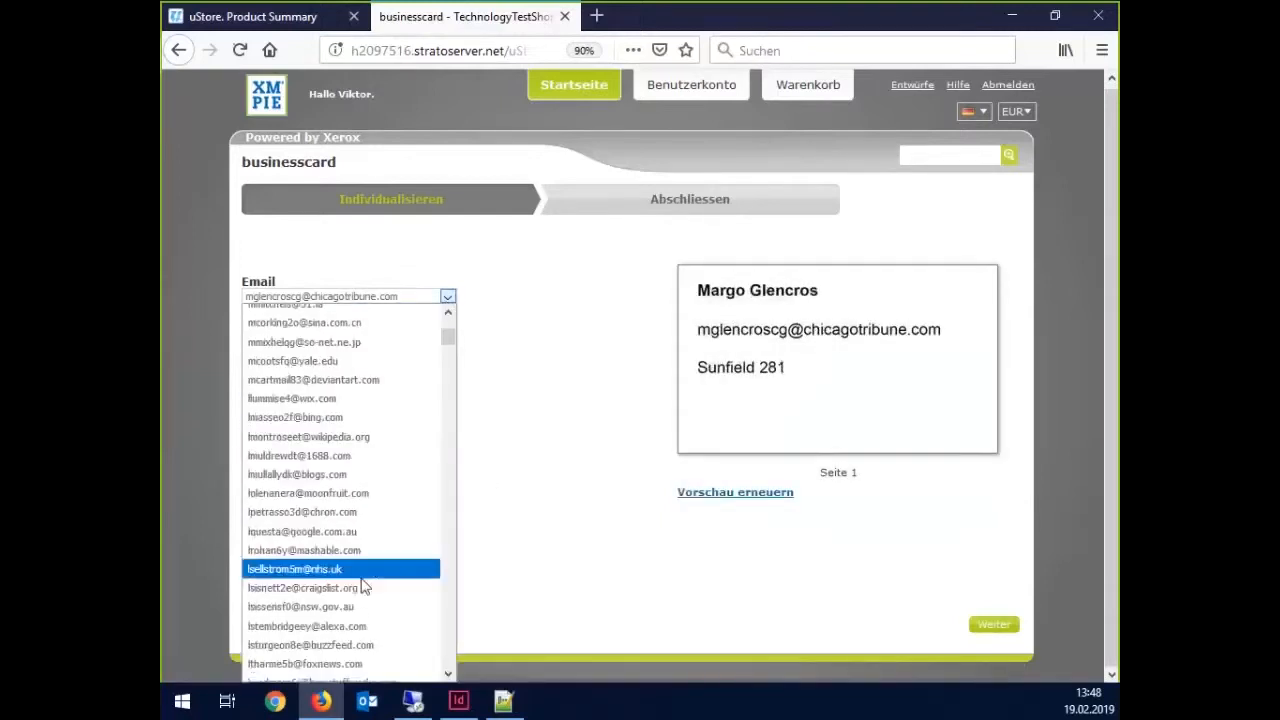
click(365, 572)
click(697, 492)
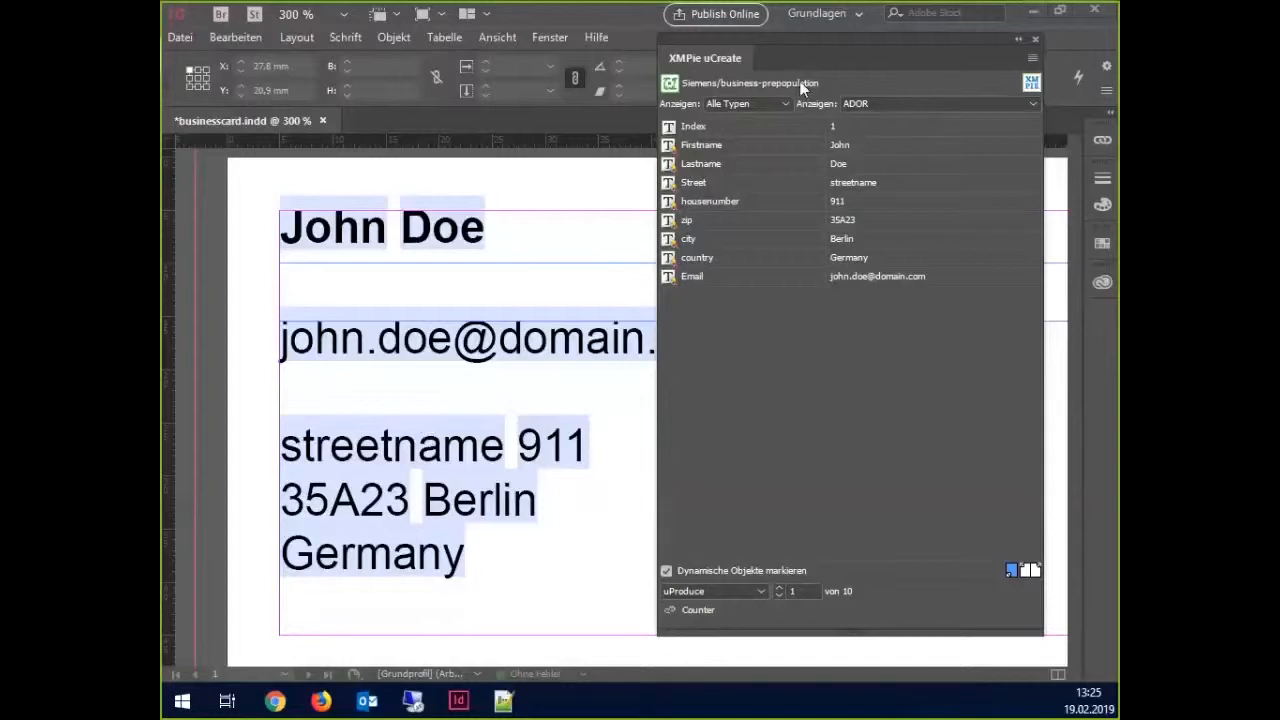
- In InDesign, review the e-mail text frame and the Firstname, Lastname, Street, housenumber and zip ADOR objects in XMPie uCreate
click(715, 145)
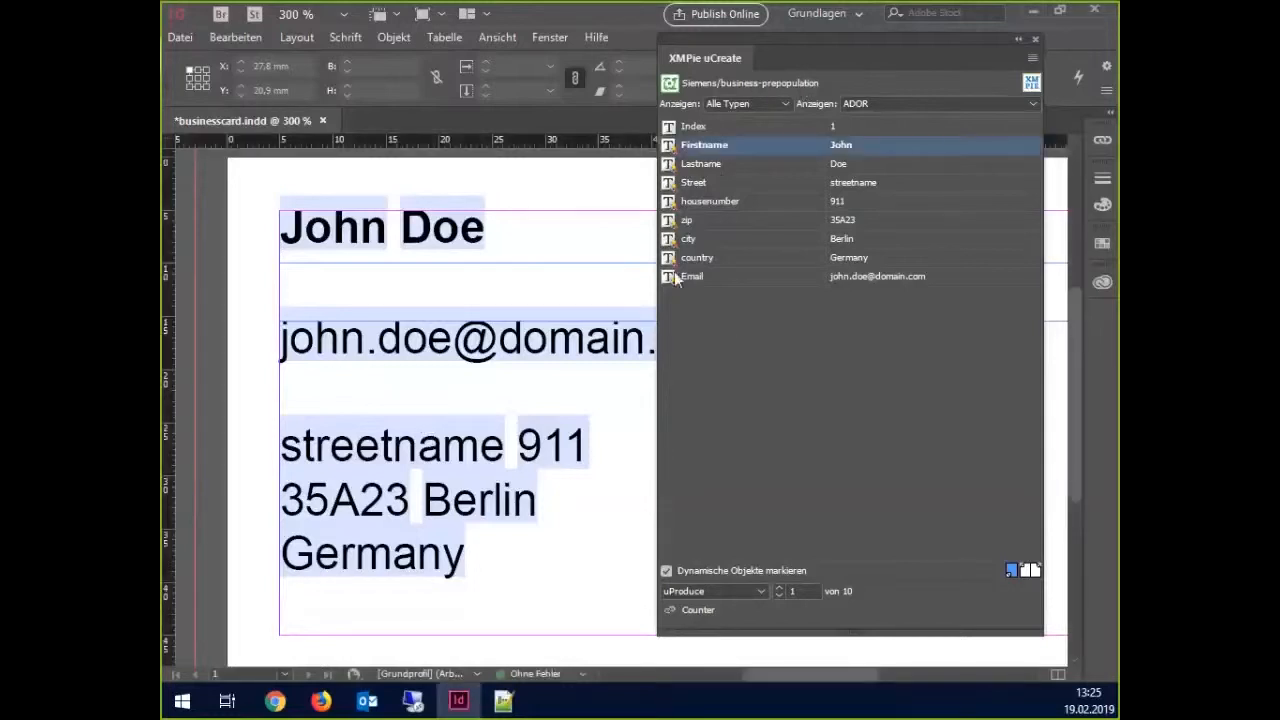
click(537, 347)
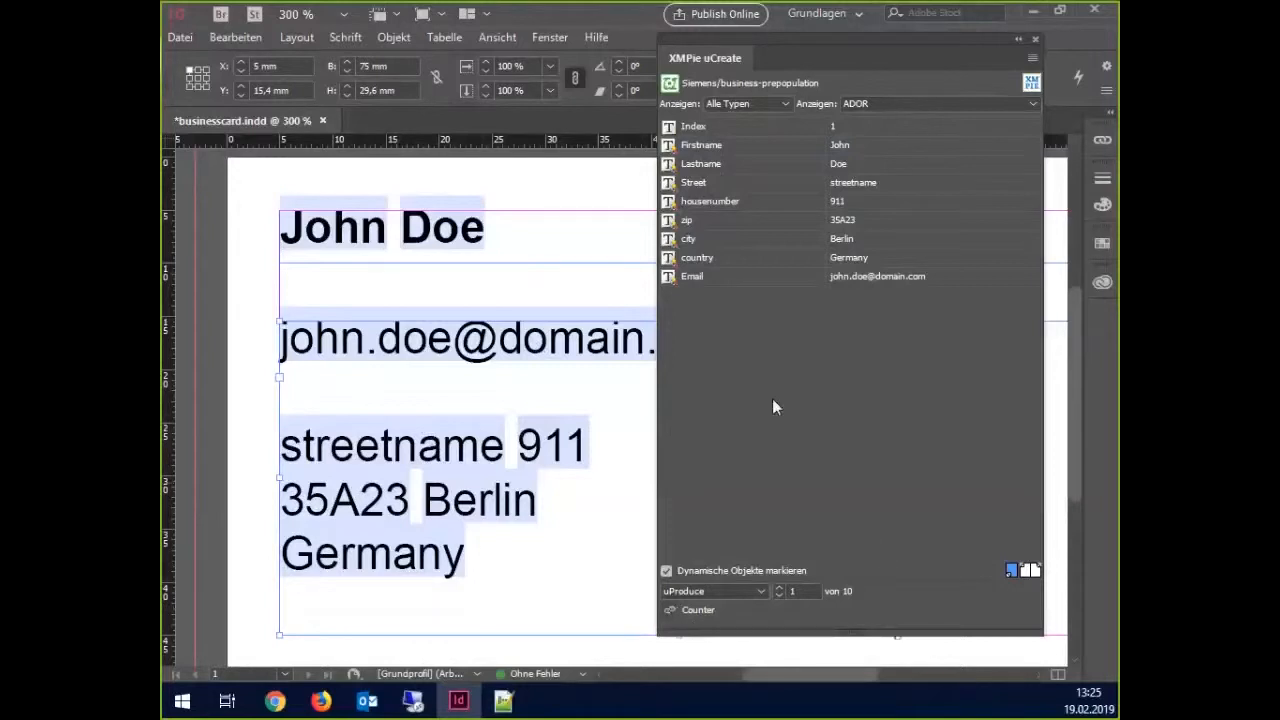
right_click(709, 318)
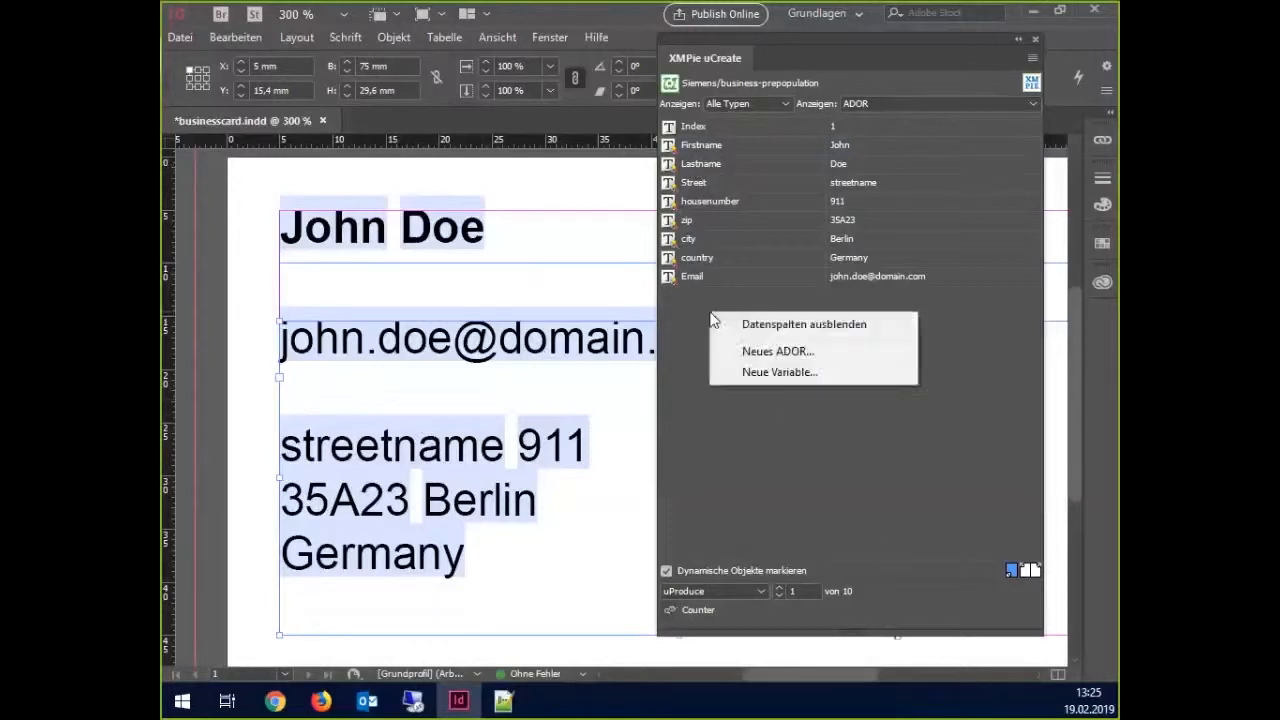
click(692, 377)
click(697, 151)
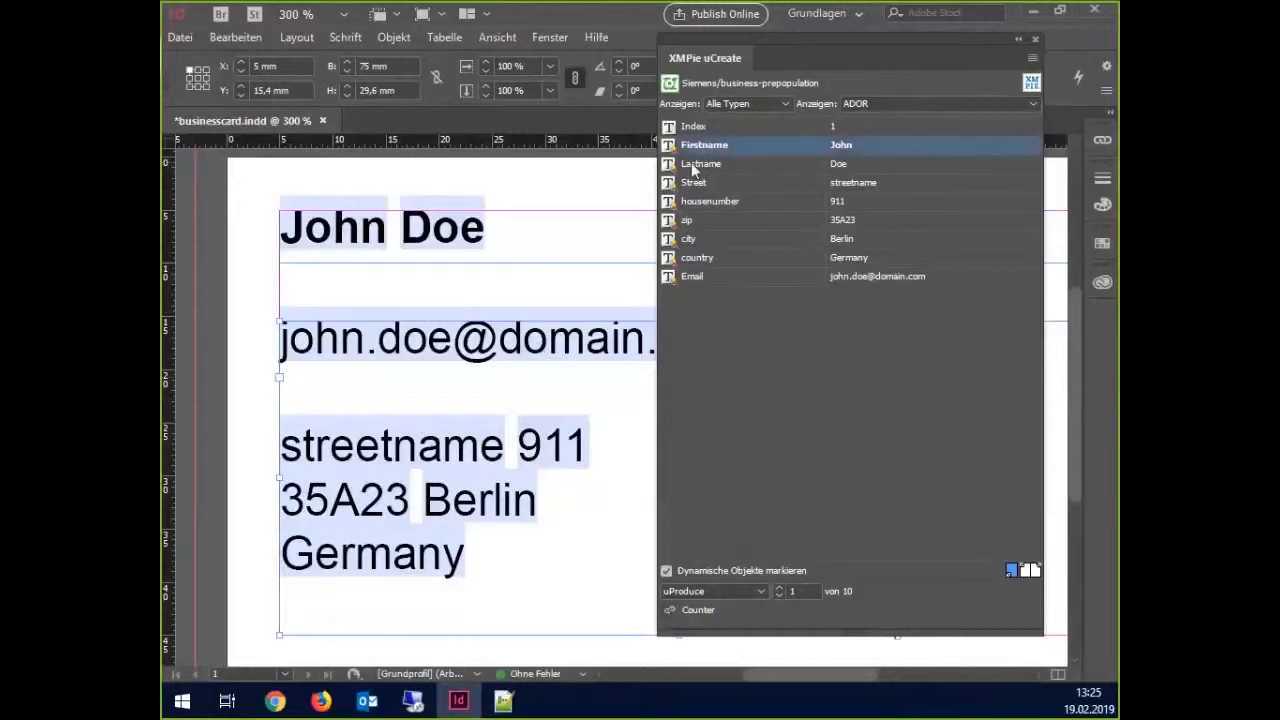
click(691, 165)
click(691, 183)
click(690, 202)
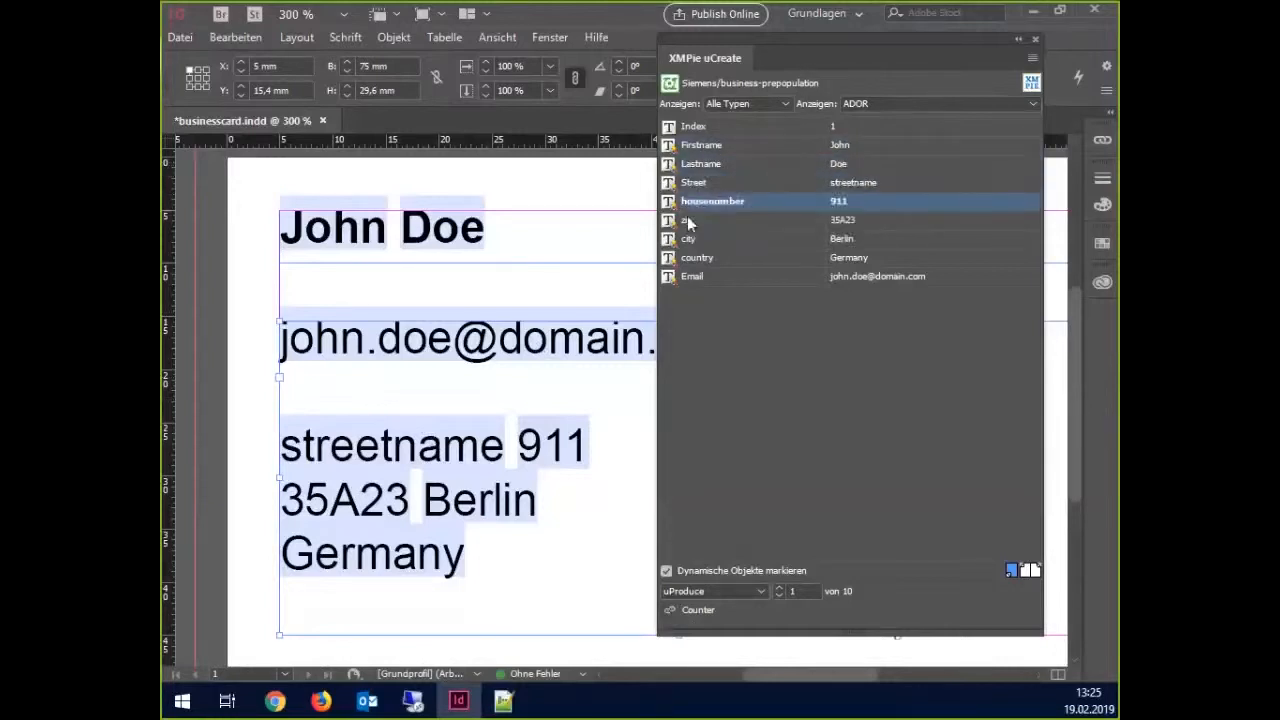
click(690, 221)
- Create a variable named var-firstname with Kampagnen-Dial enabled and an empty Zeichenfolge as its value
click(684, 317)
right_click(684, 317)
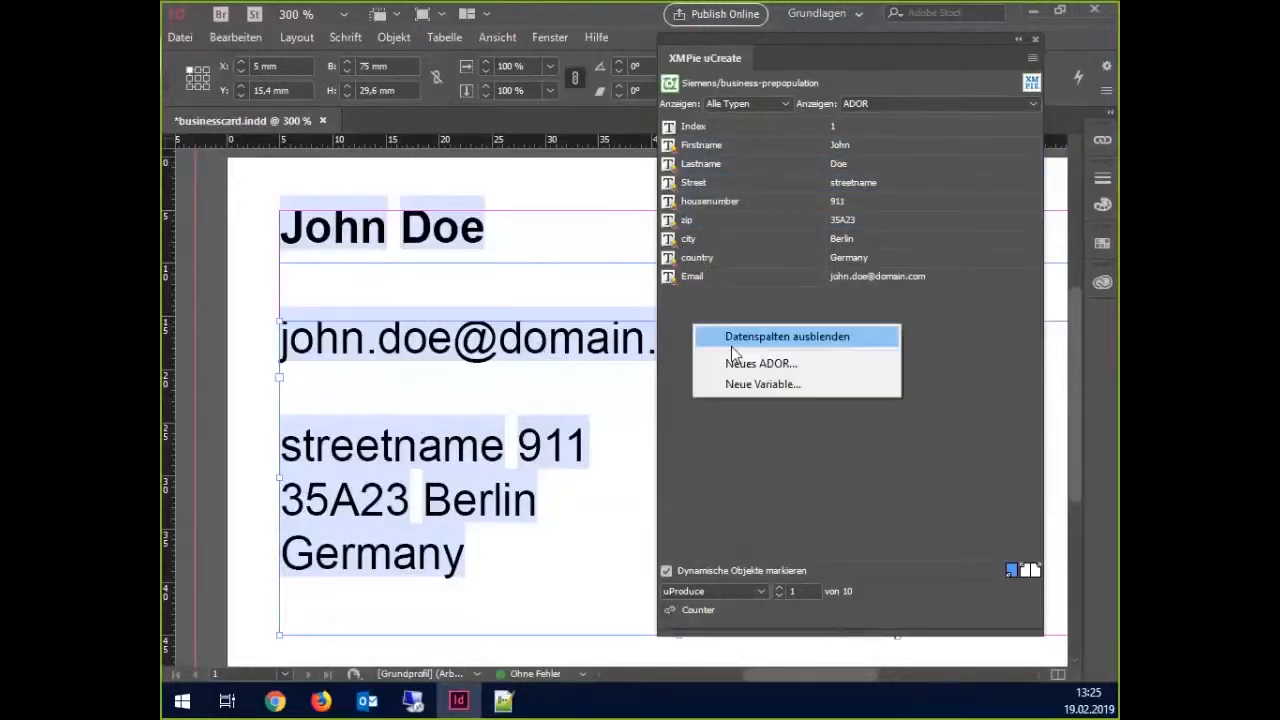
click(732, 385)
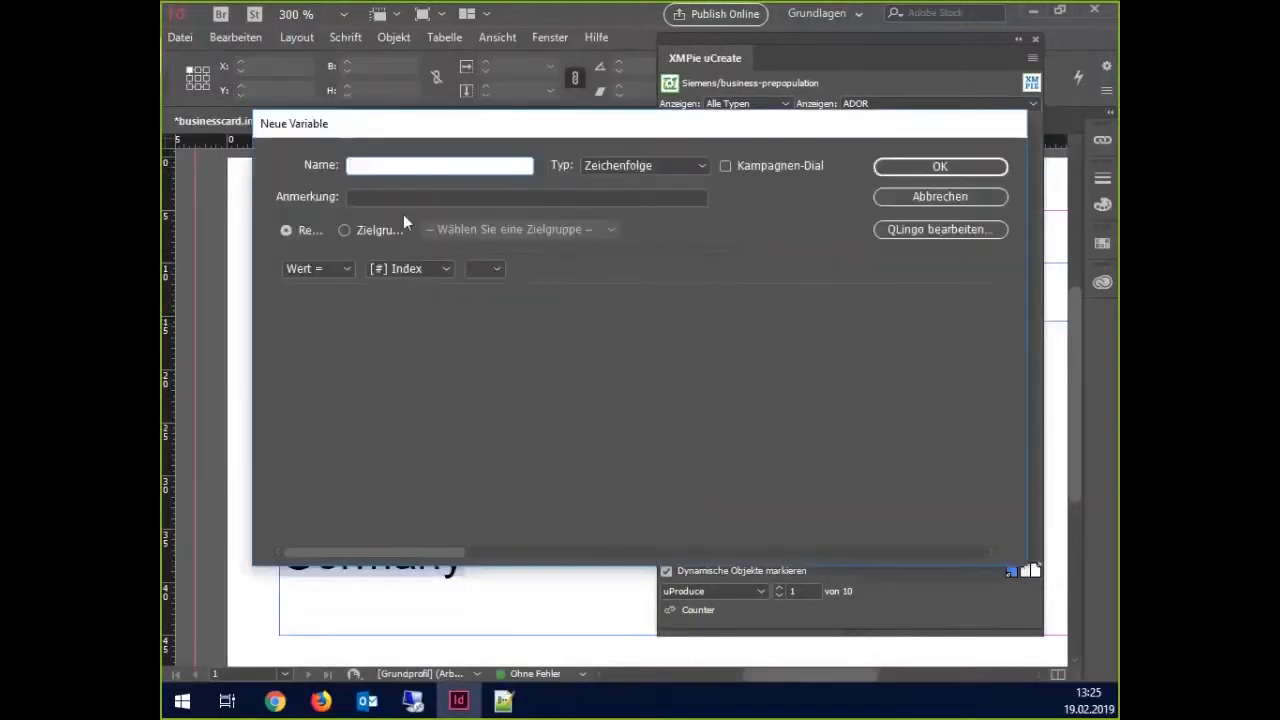
text(var-firstname)
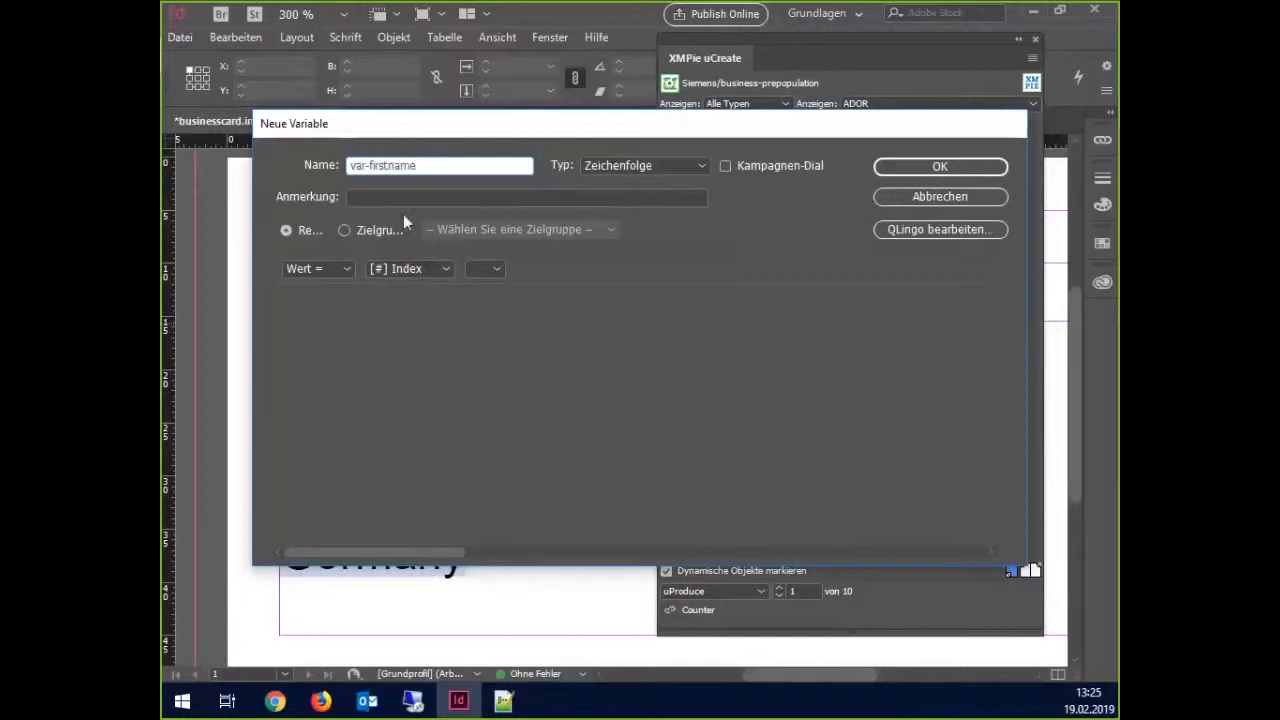
click(748, 173)
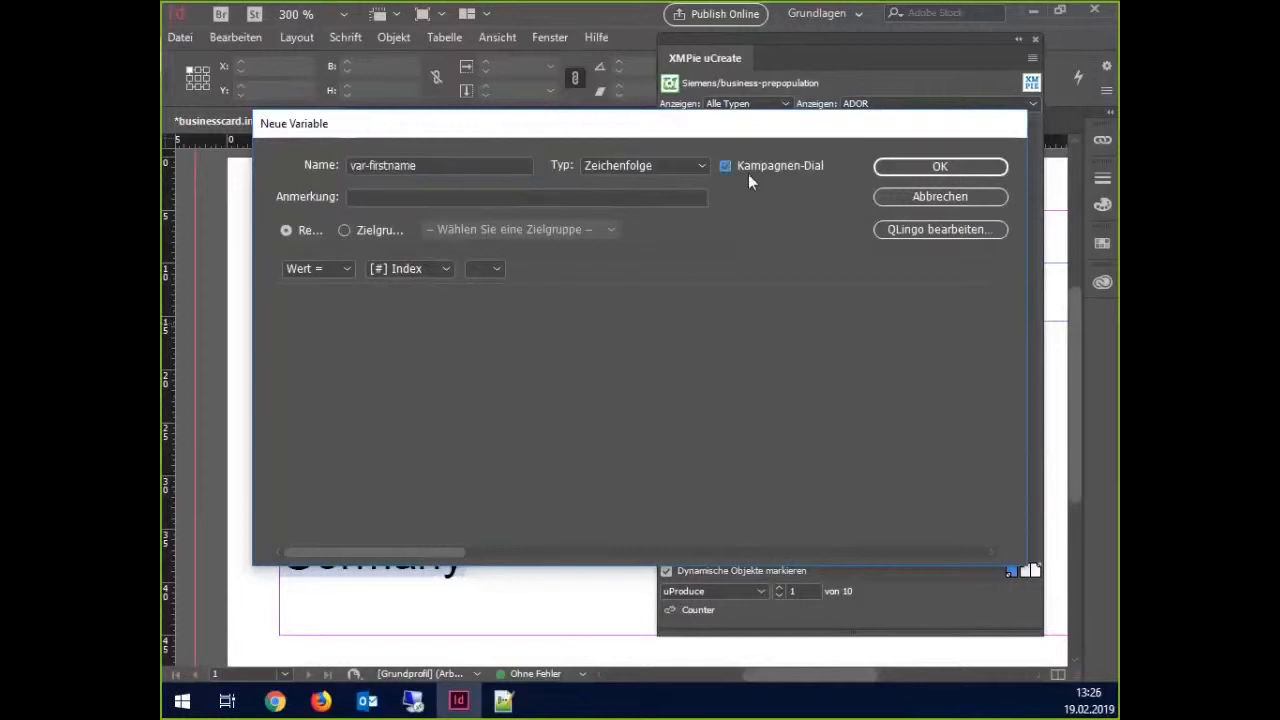
click(385, 268)
scroll(406, 308, up, 5)
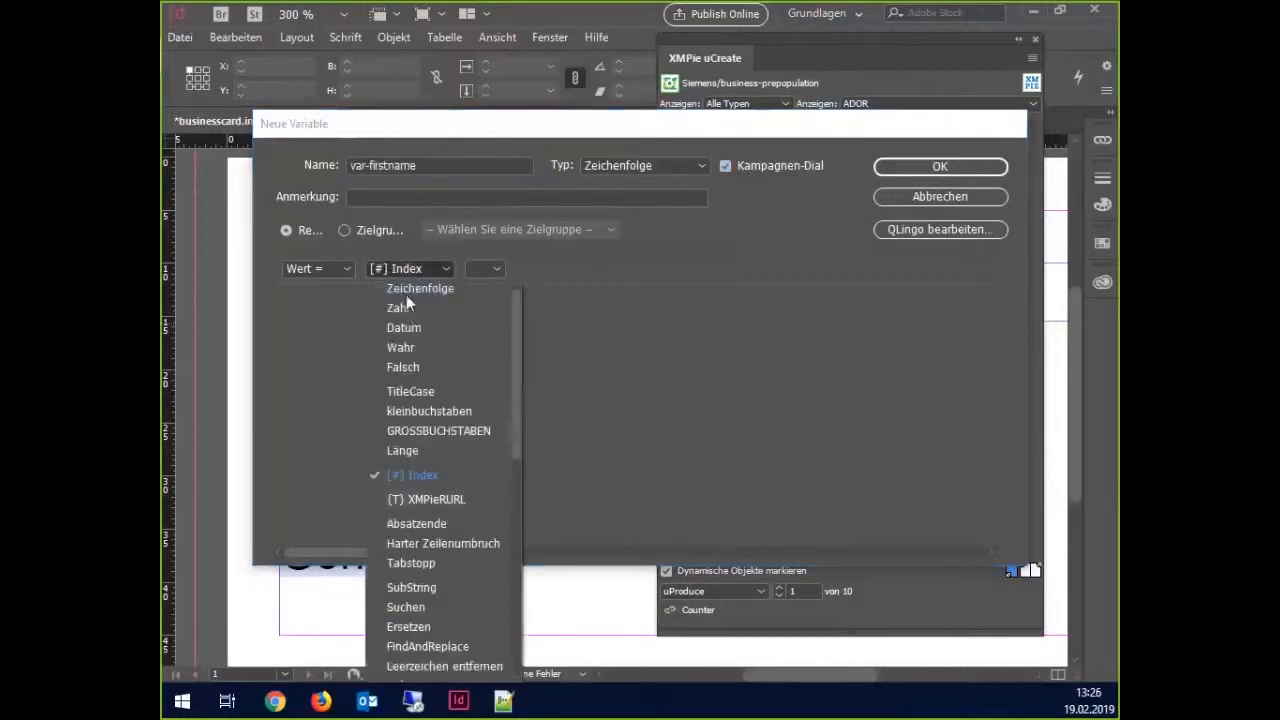
click(407, 289)
click(491, 267)
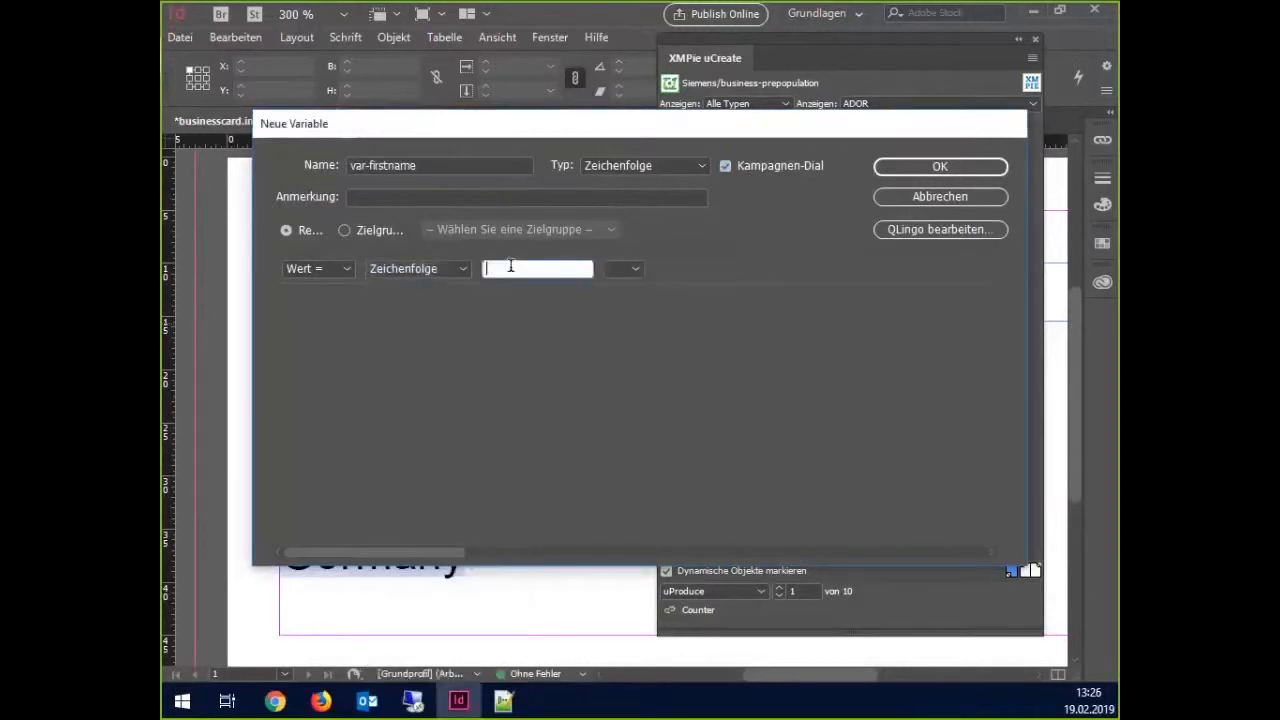
click(924, 167)
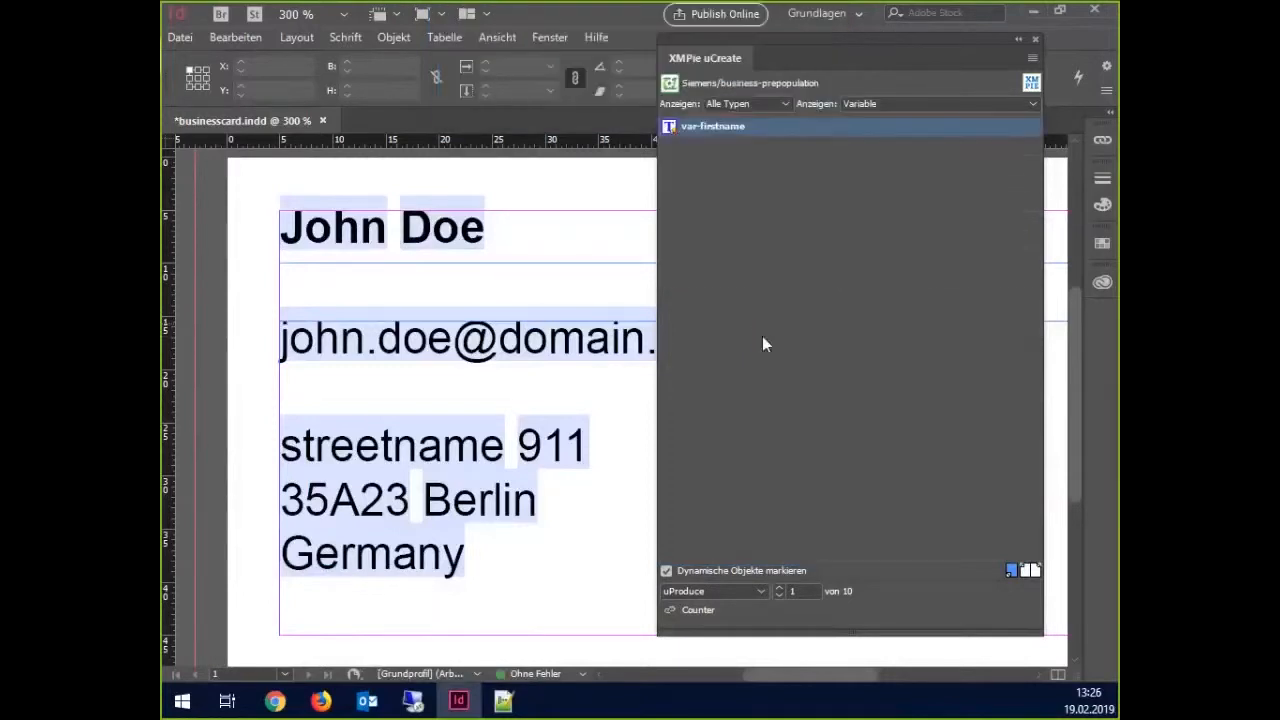
- Create a variable named var-lastname with Kampagnen-Dial enabled and an empty Zeichenfolge as its value
right_click(761, 184)
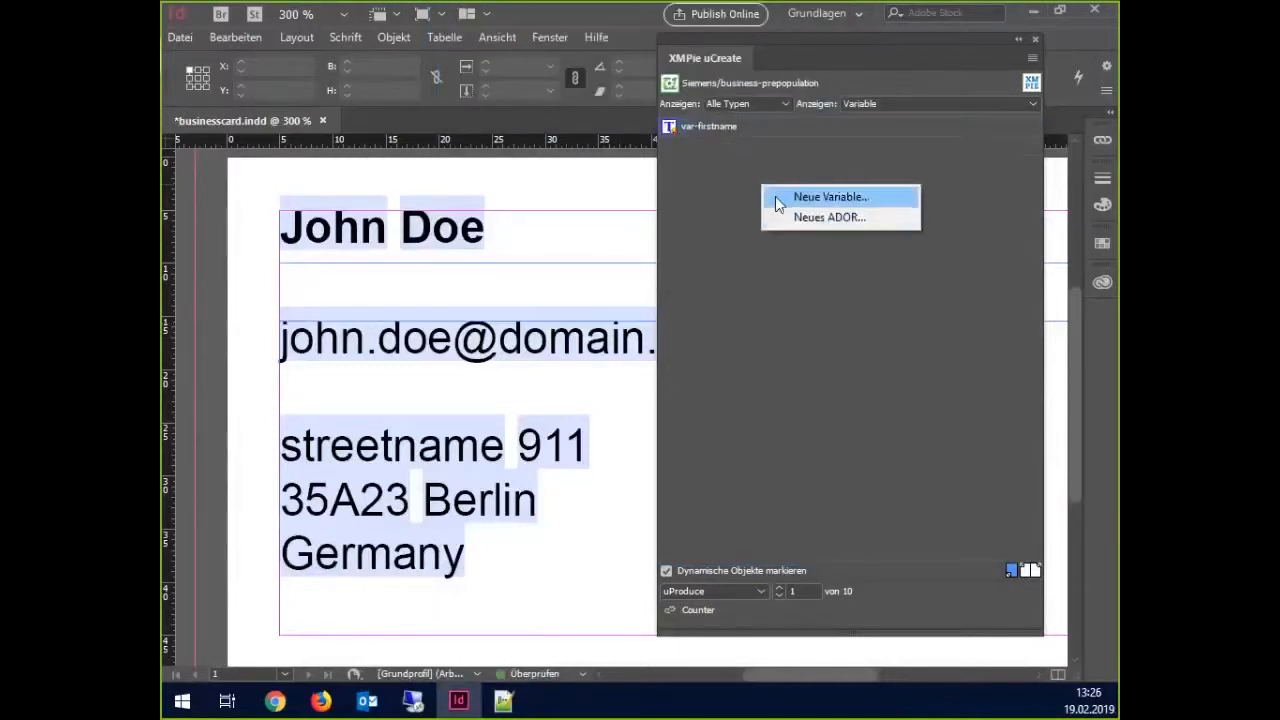
click(775, 196)
text(var-)
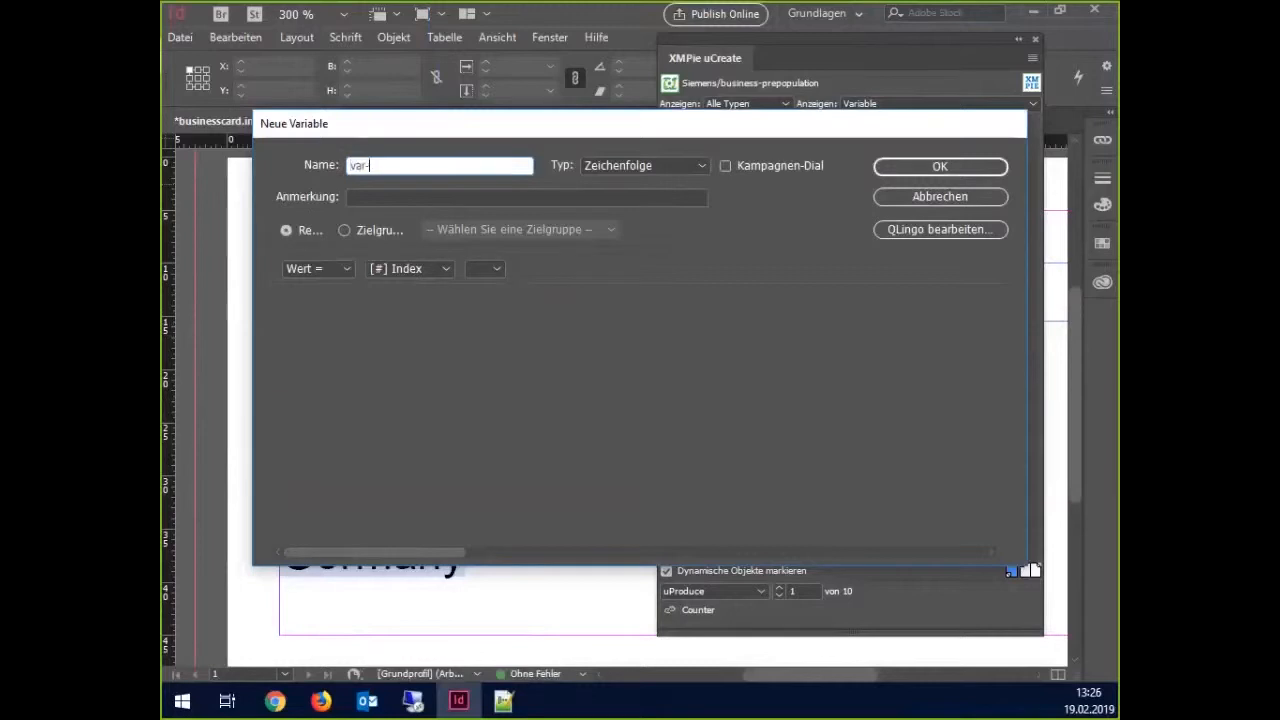
text(lastname)
click(728, 164)
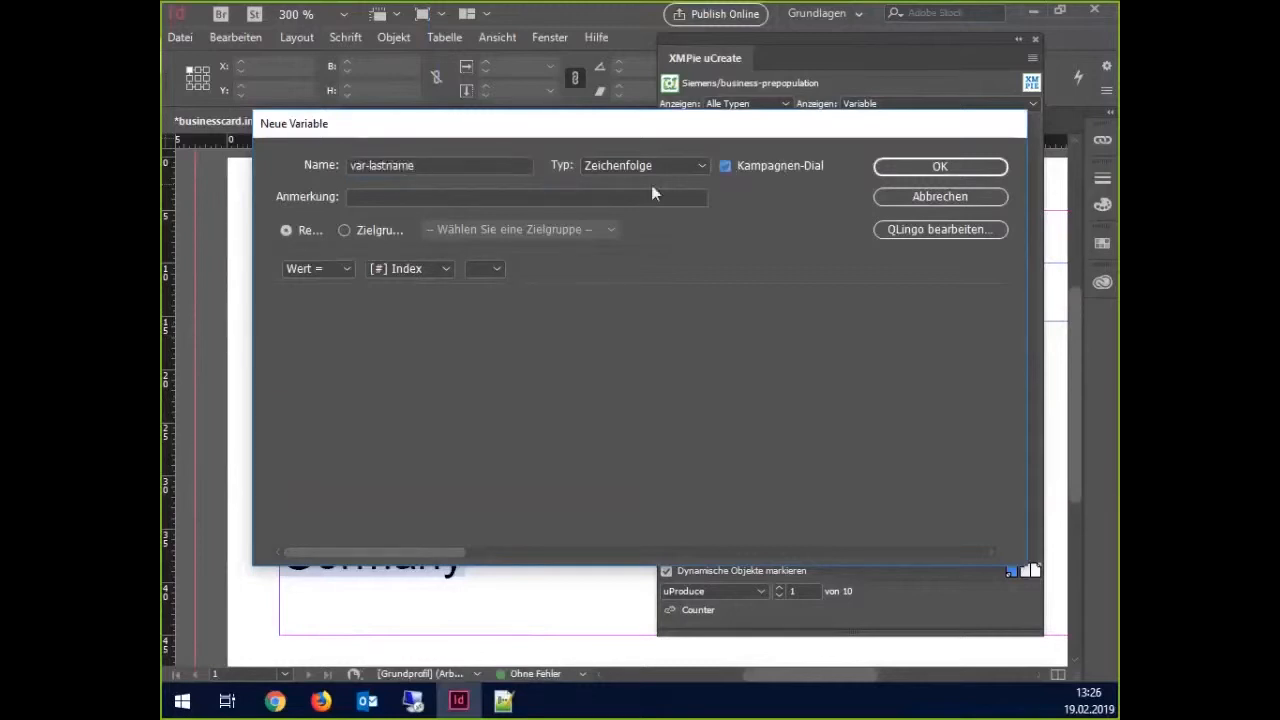
click(422, 268)
click(421, 289)
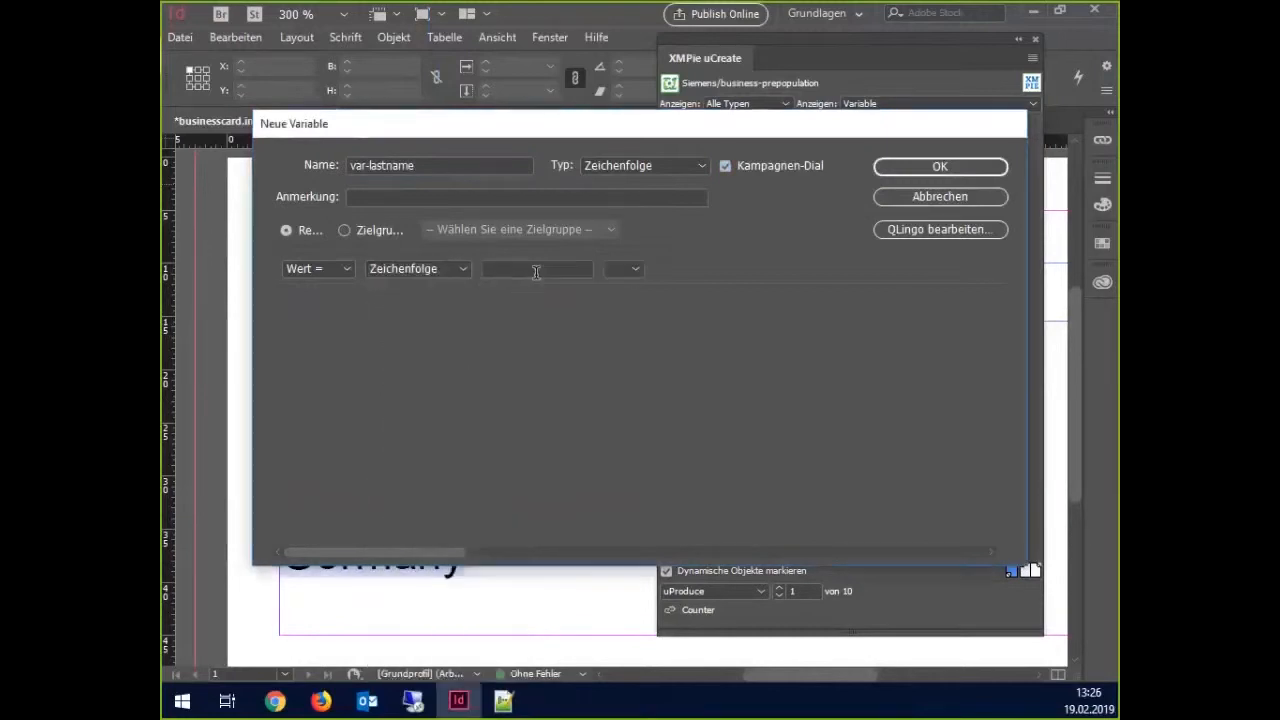
click(887, 170)
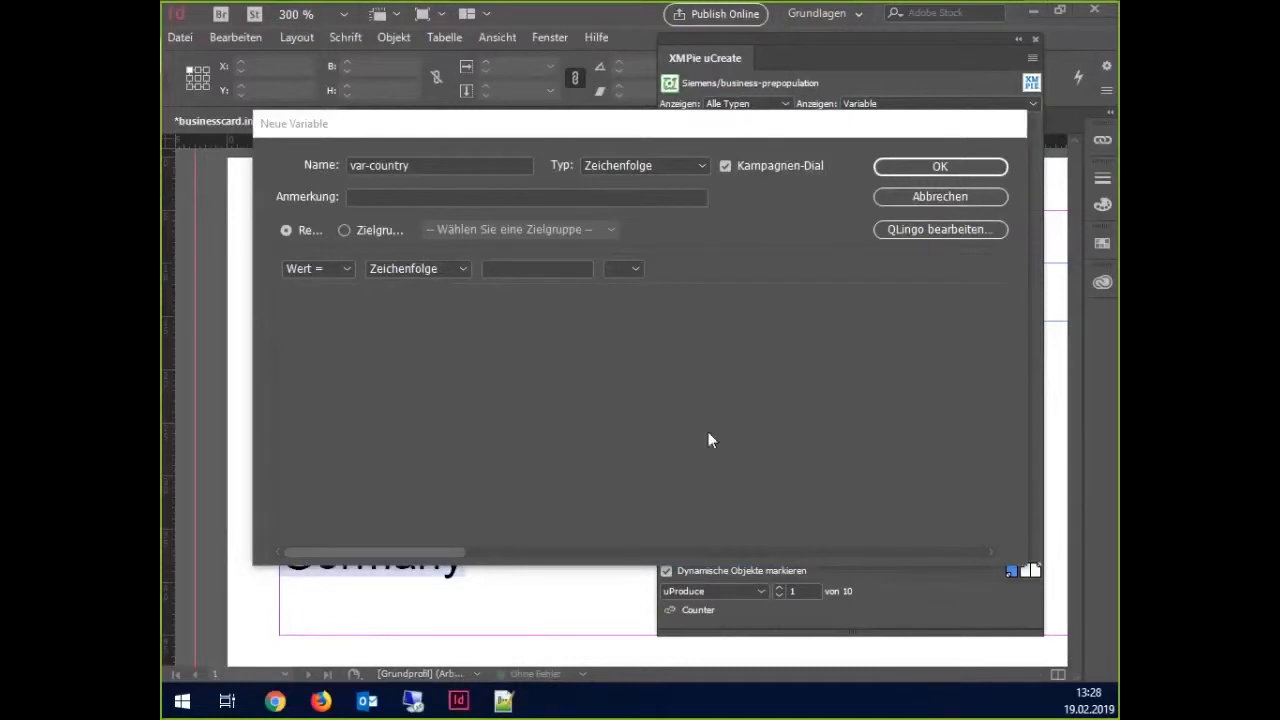
- Save the var-country variable and show the ADOR objects to check the Email object
click(907, 170)
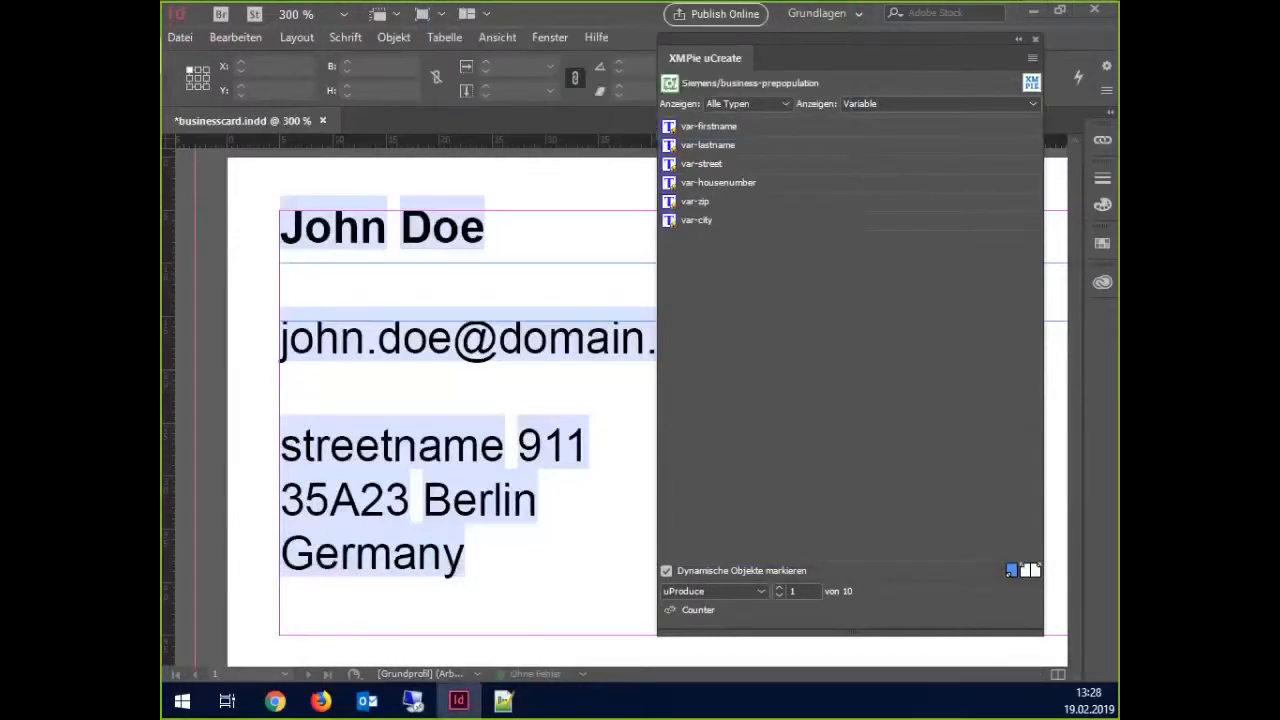
click(864, 104)
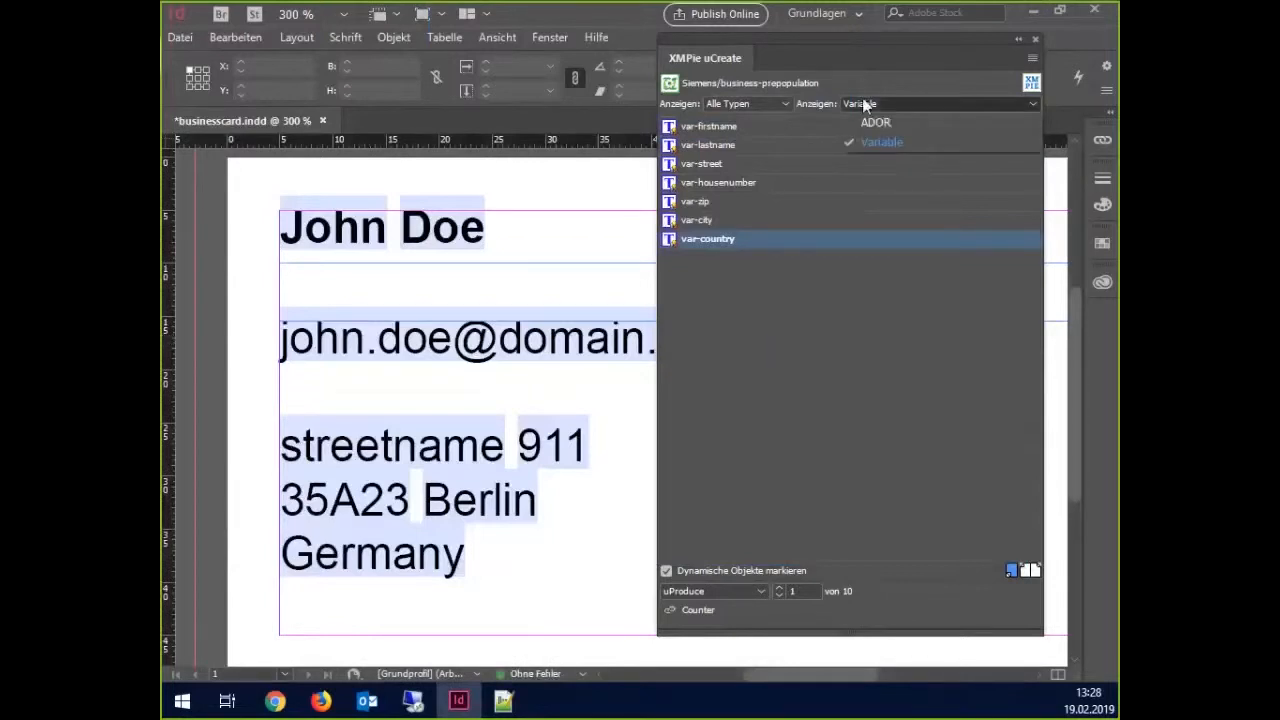
click(865, 121)
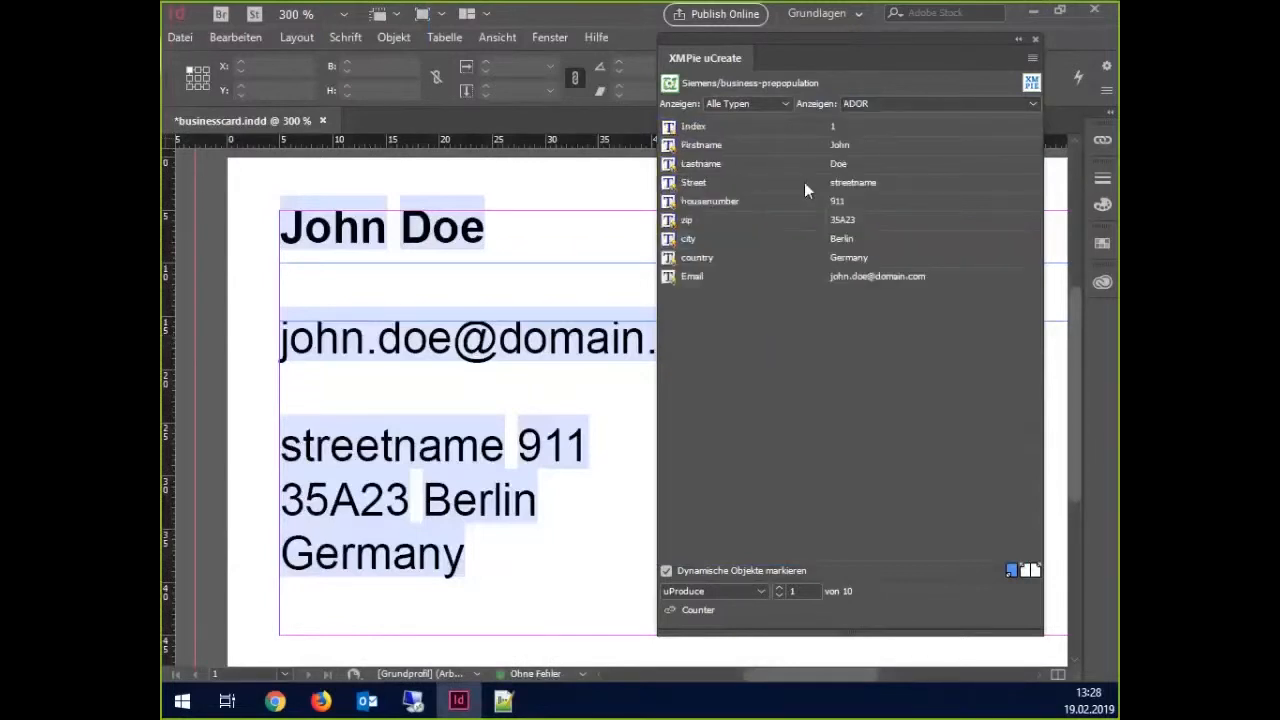
click(690, 277)
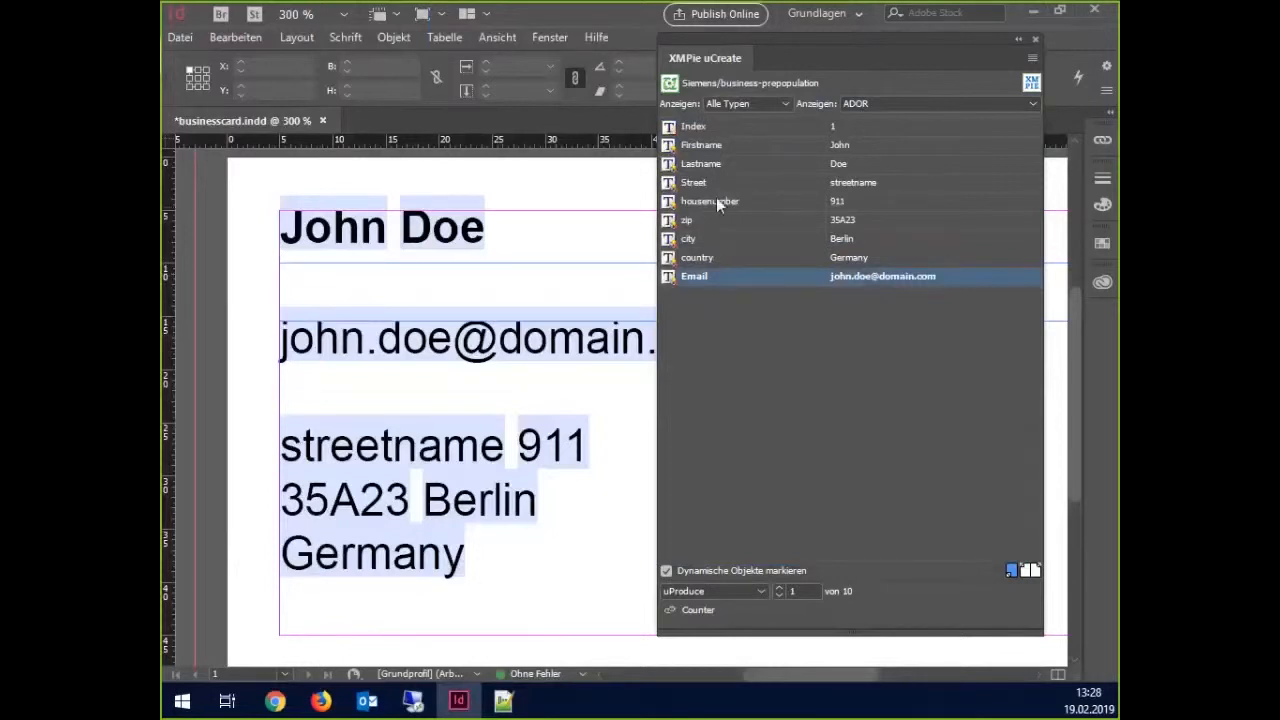
- Return to the variable list and create var-javascript with Kampagnen-Dial enabled and an empty Zeichenfolge as its value
click(850, 104)
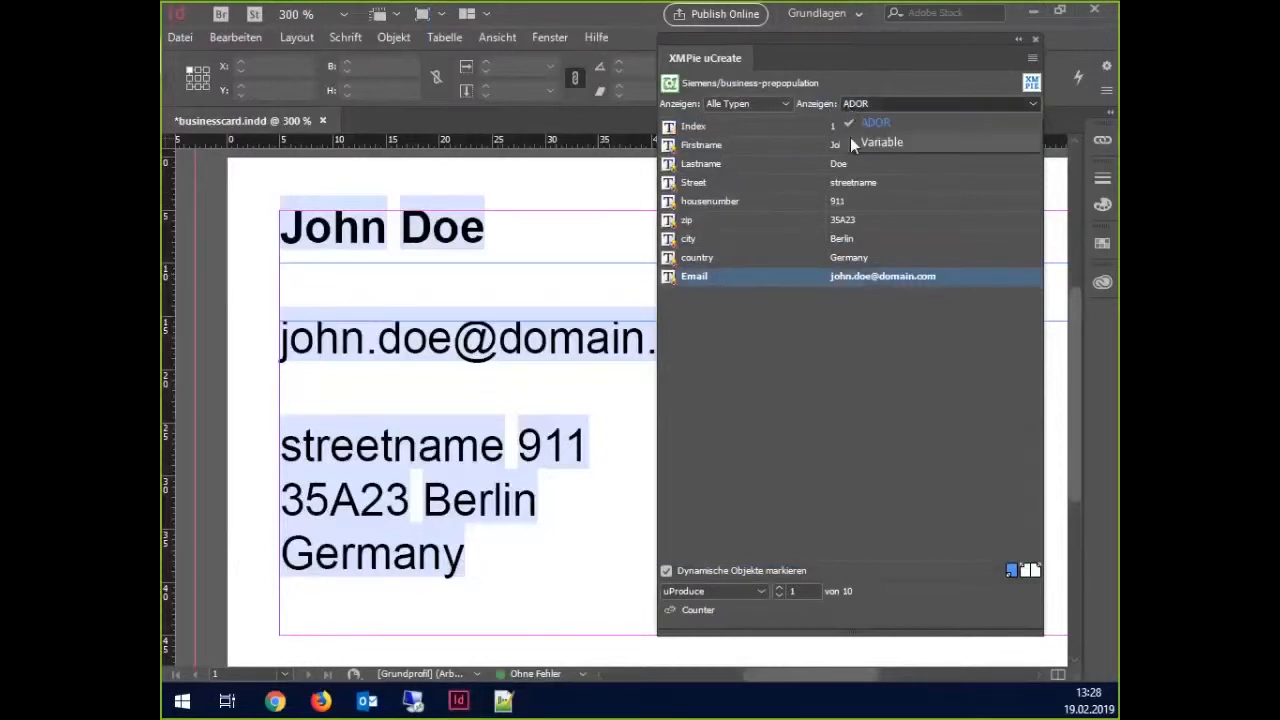
click(852, 142)
right_click(755, 264)
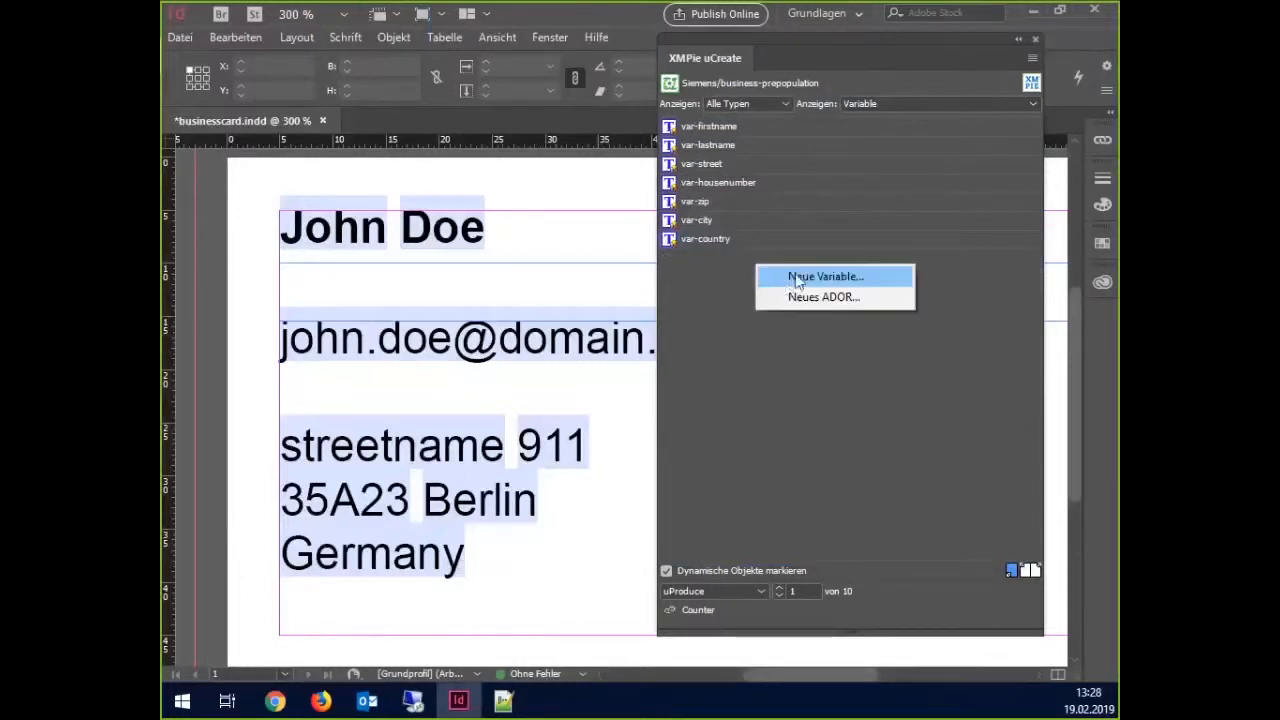
click(782, 275)
text(va)
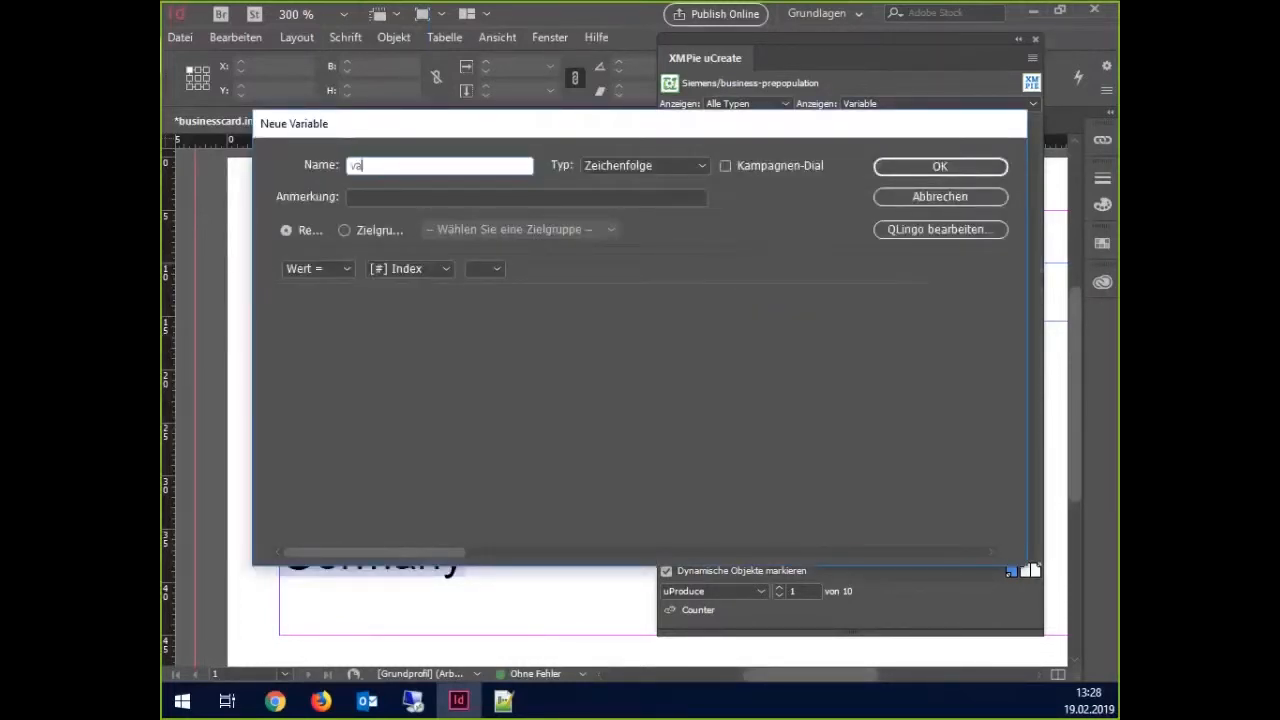
text(r-javascript)
click(730, 166)
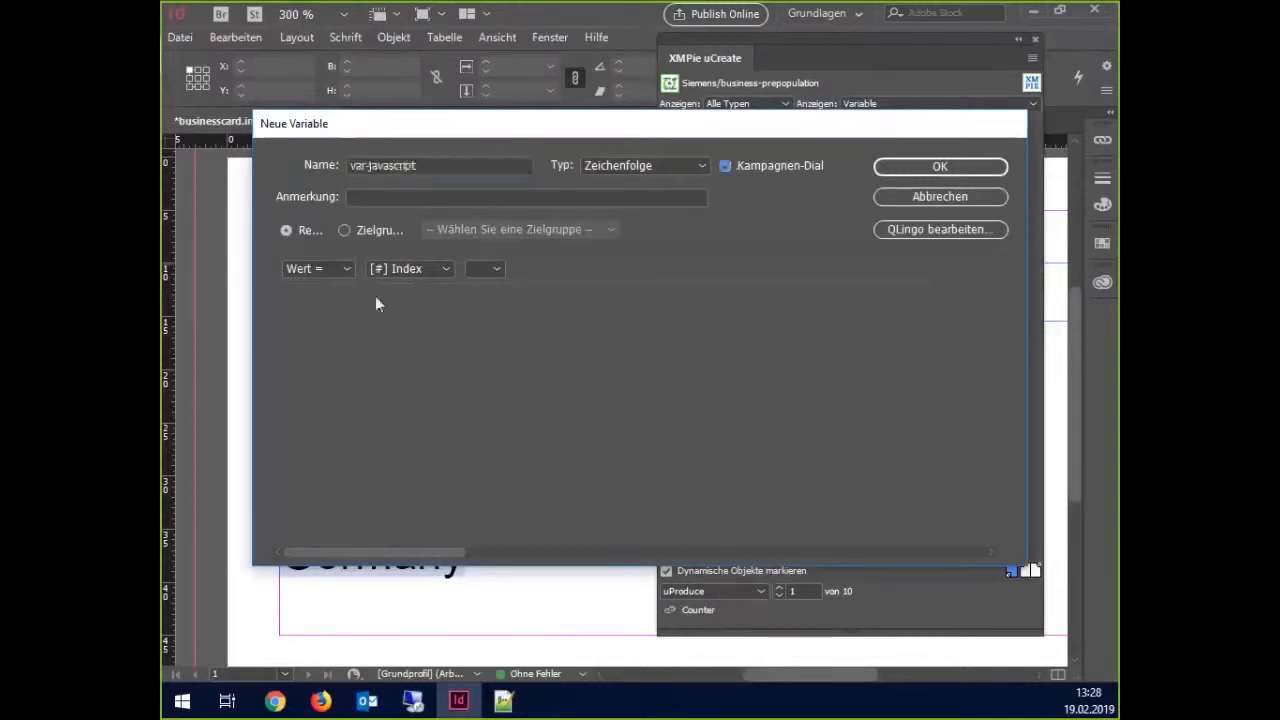
click(402, 272)
scroll(403, 285, up, 3)
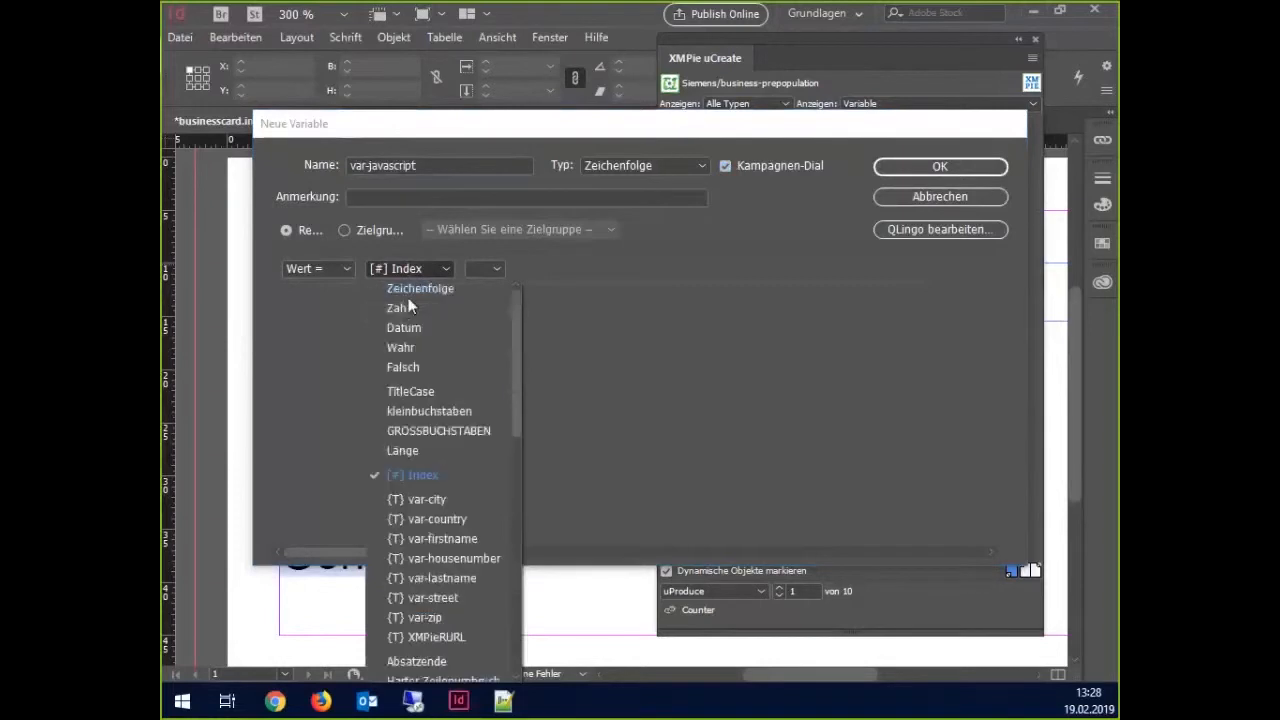
click(405, 292)
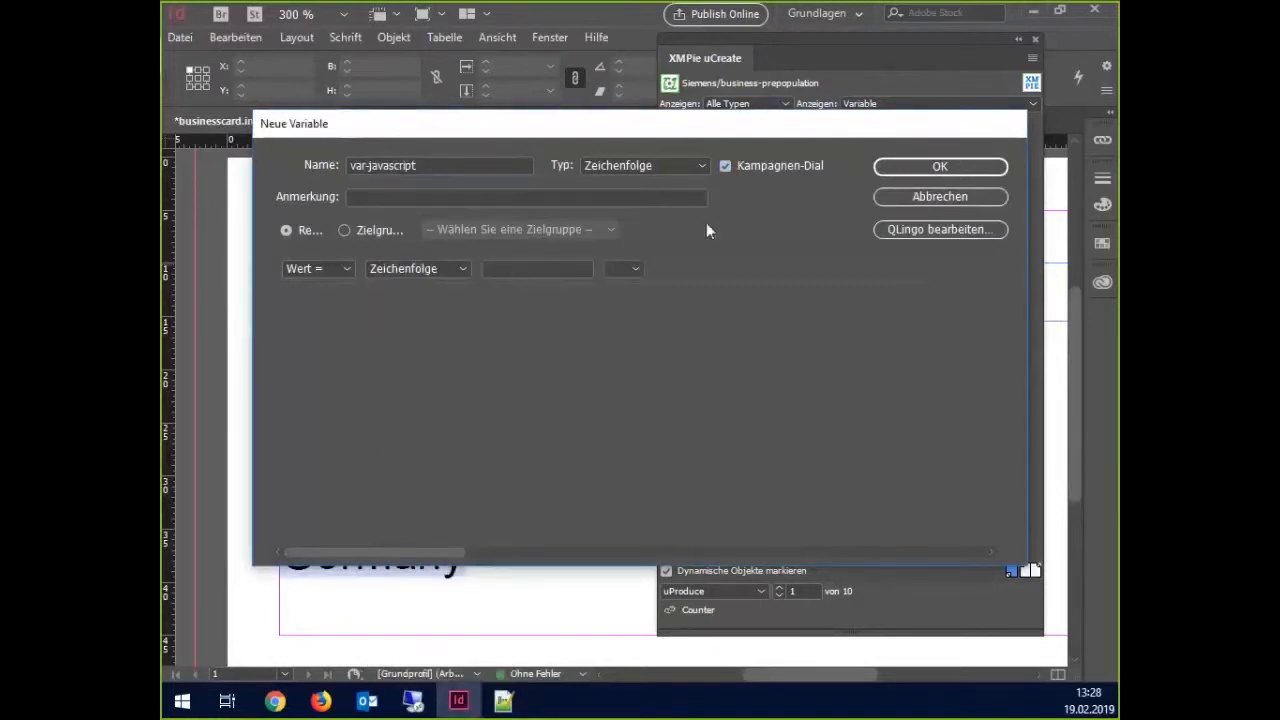
click(951, 165)
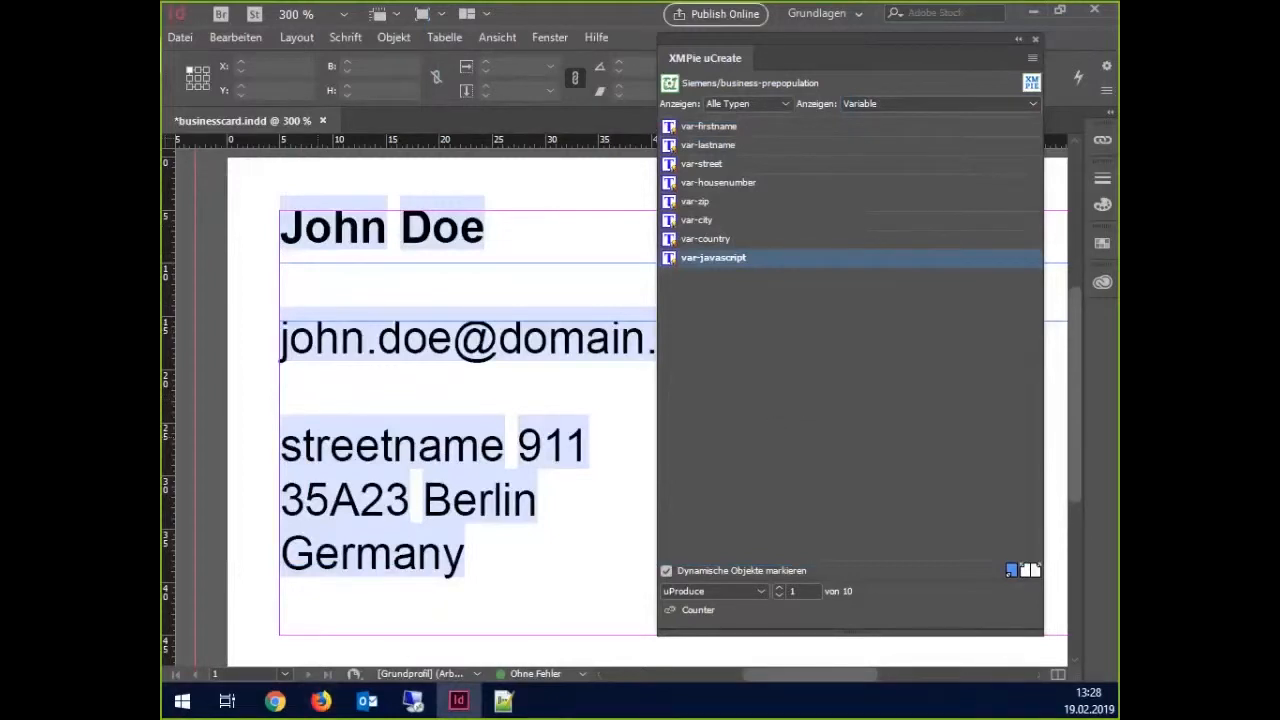
- Switch to uStore's Settings in the browser, open the Dependency data source and allow using it in all stores
key(alt+Tab)
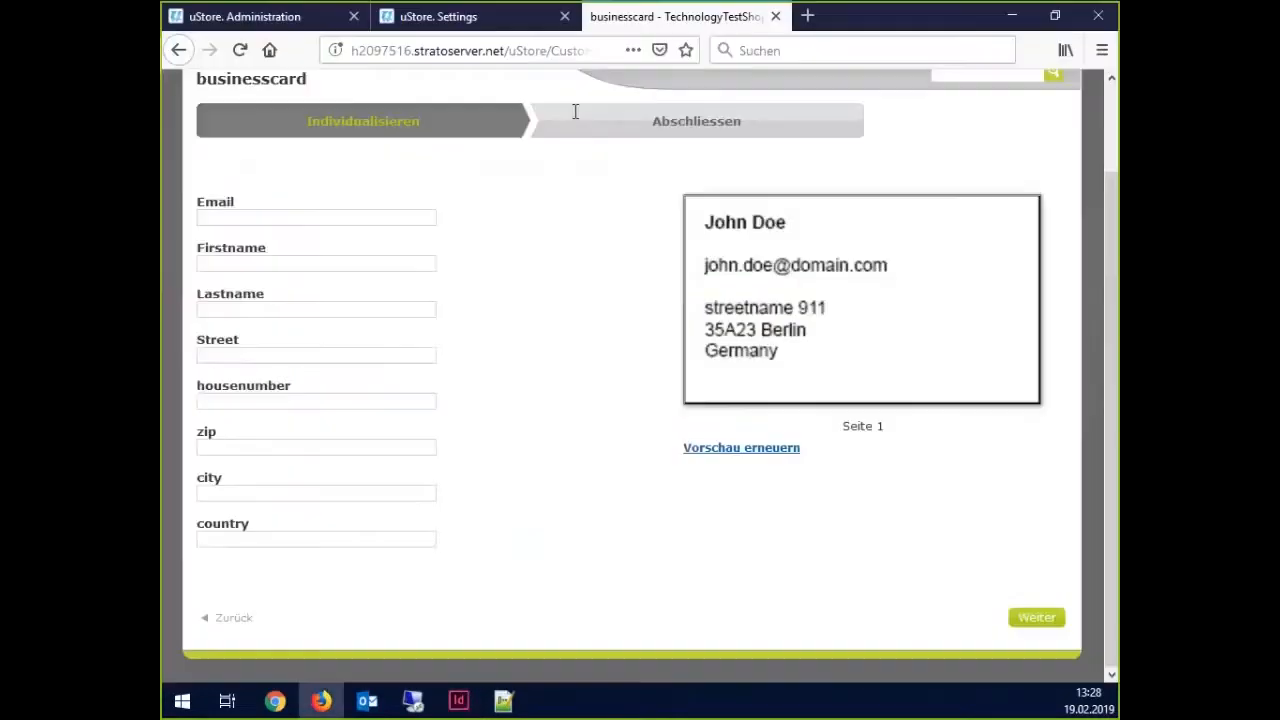
click(420, 18)
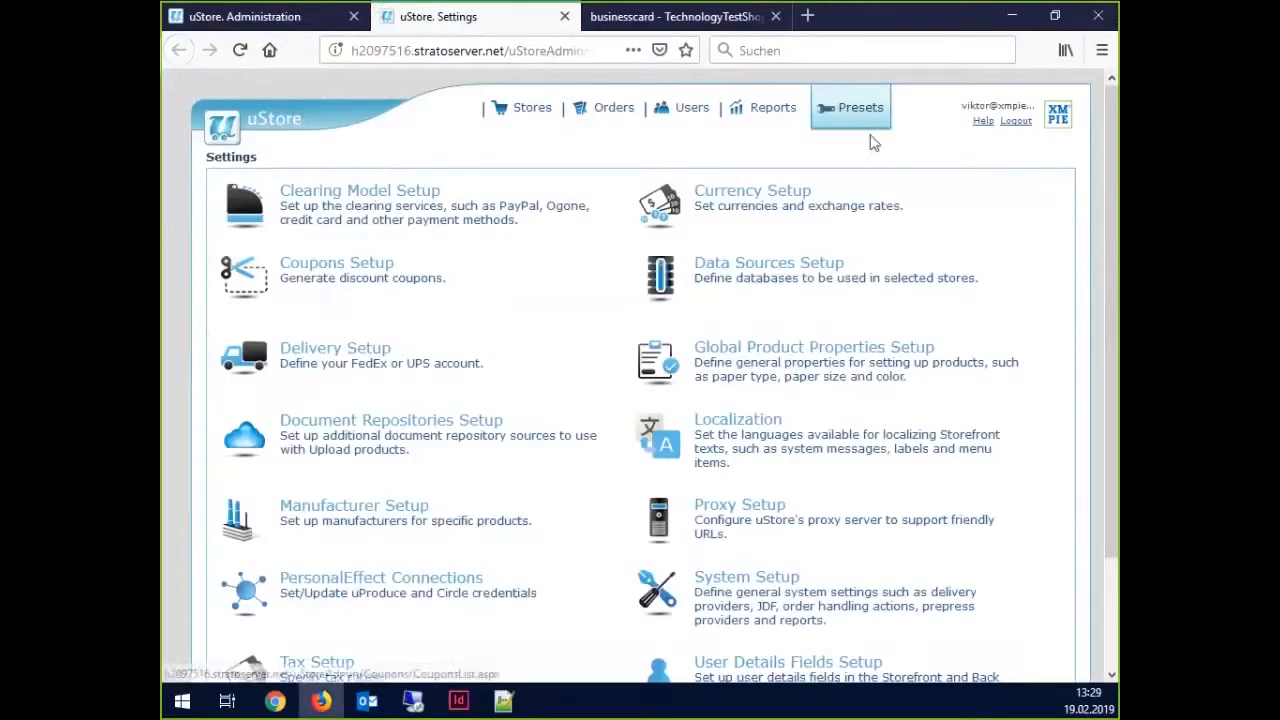
mouse_move(864, 118)
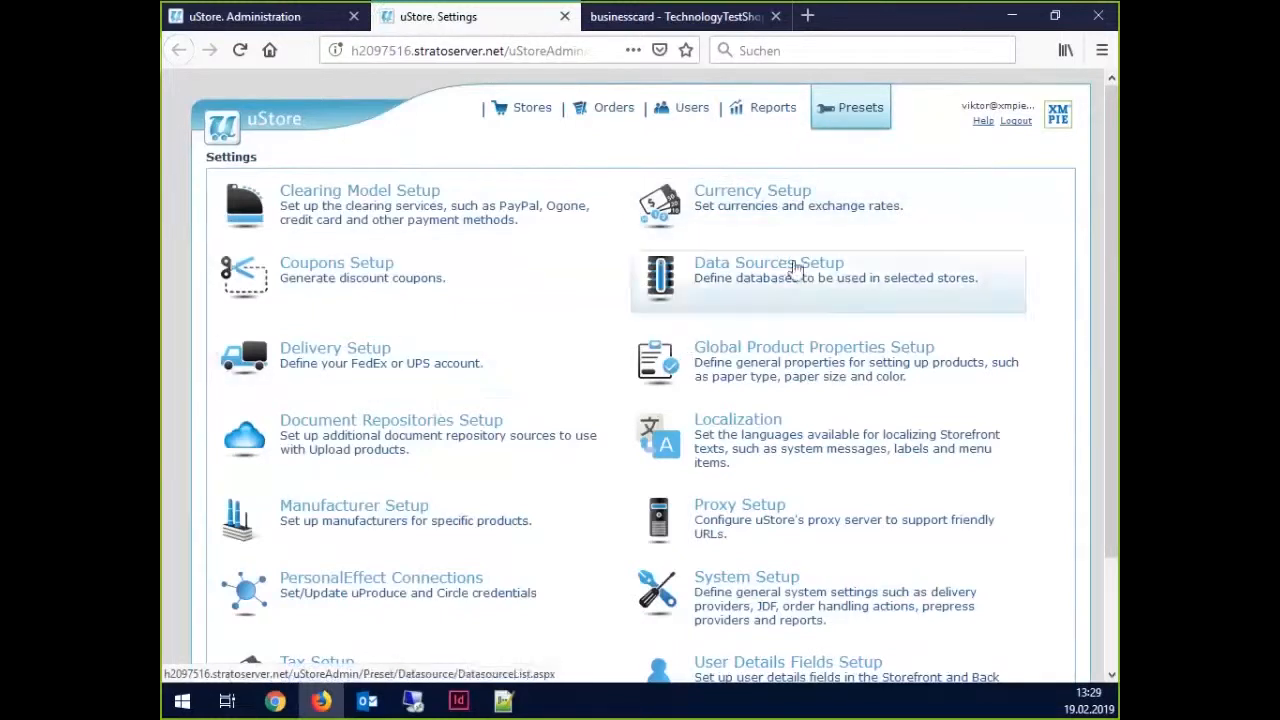
click(795, 268)
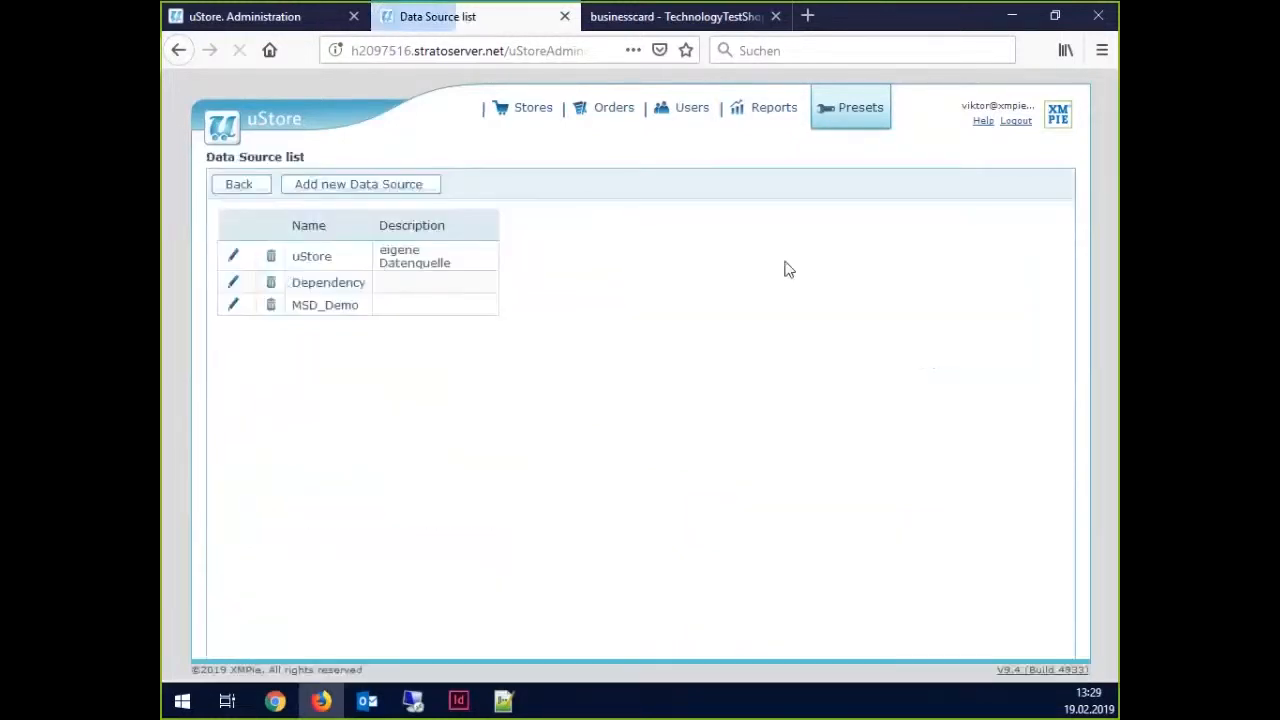
click(345, 289)
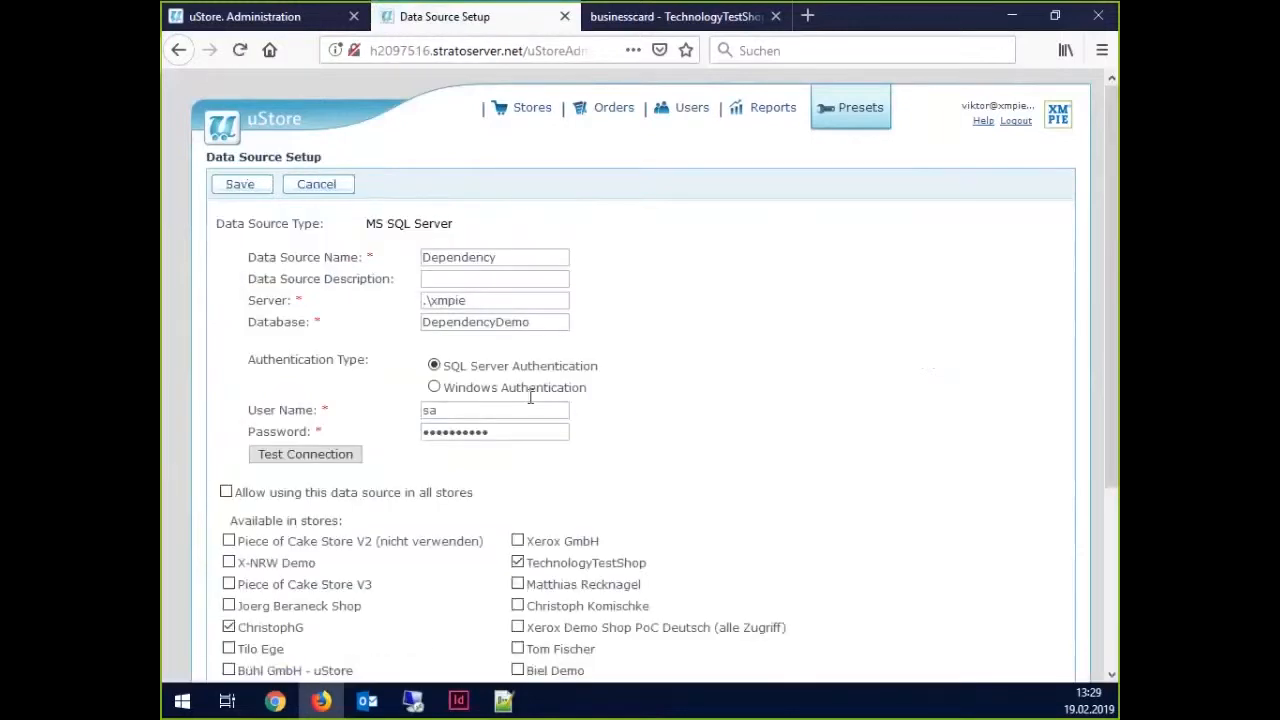
click(226, 491)
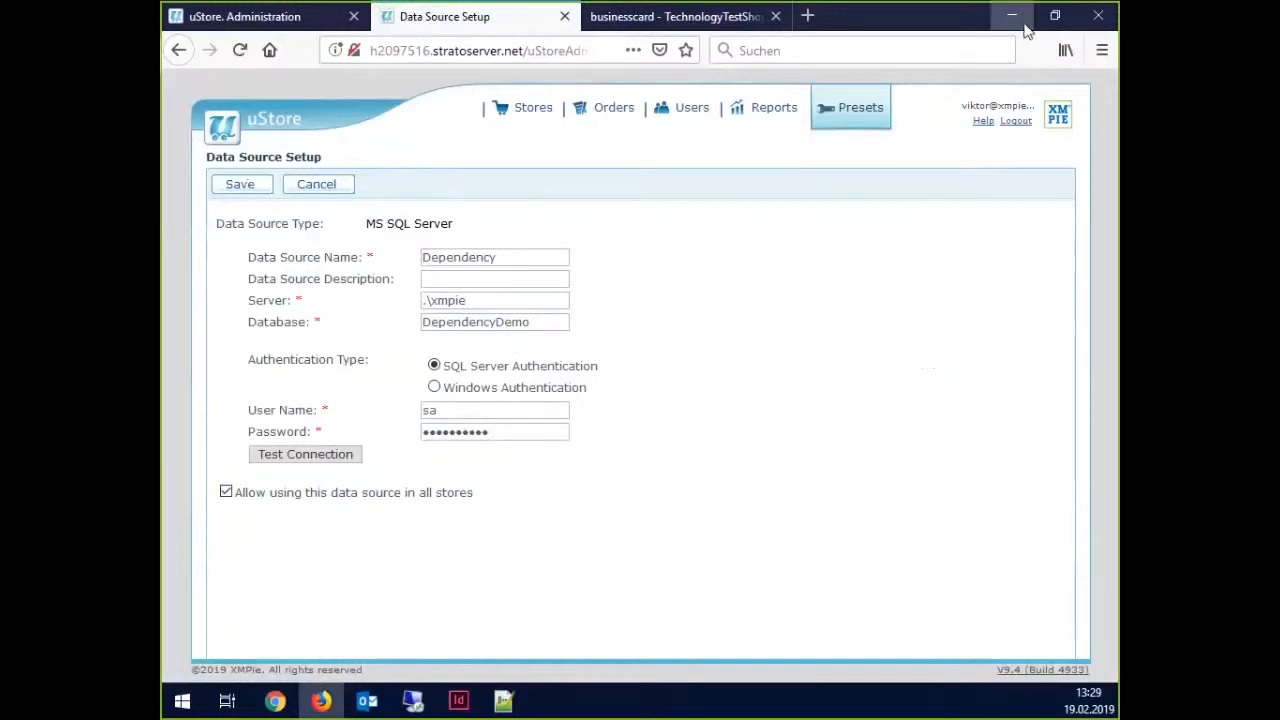
- Switch to SQL Server Management Studio and examine the query, columns and records of the Multi-Prepopulation table in DependencyDemo, then return to the browser
click(411, 703)
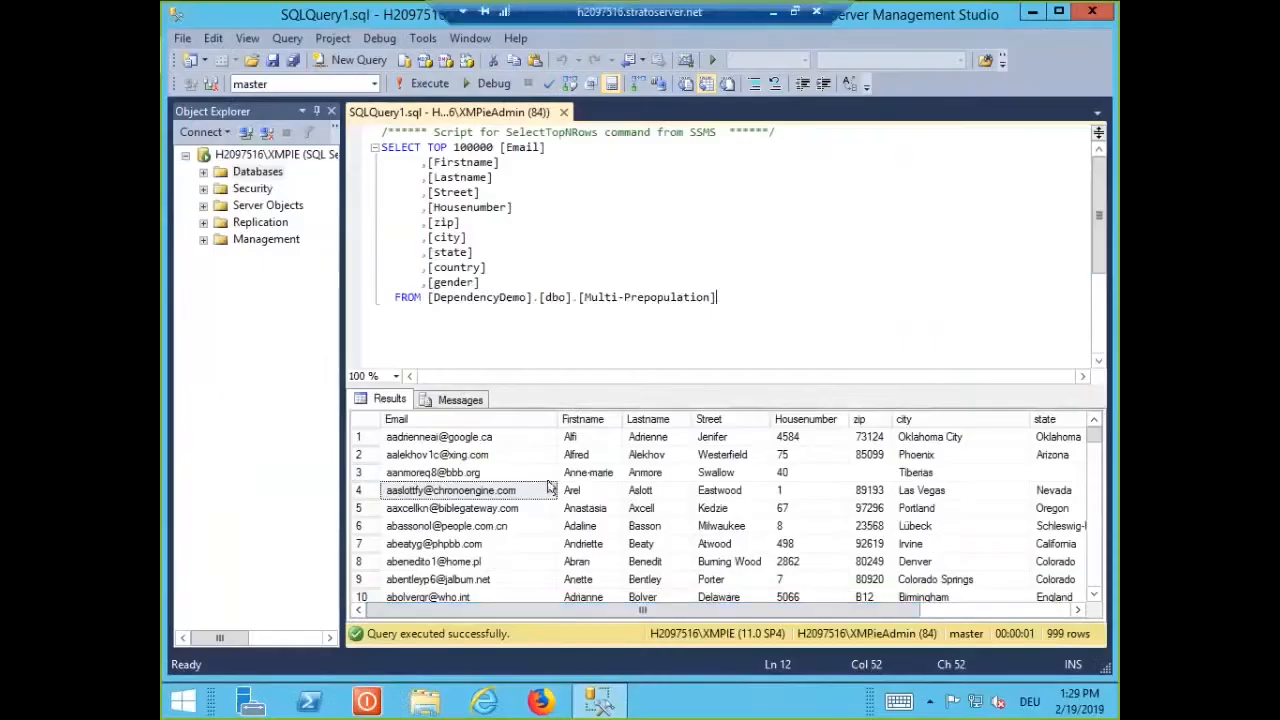
click(509, 161)
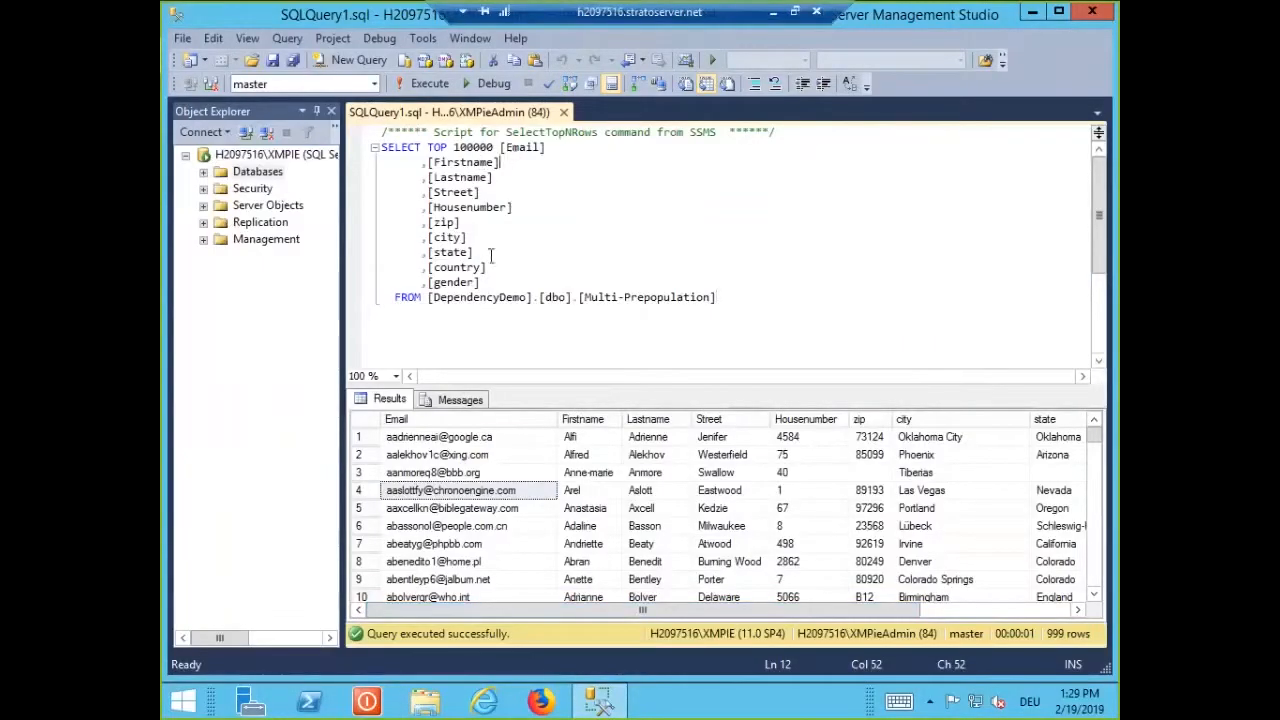
double_click(692, 299)
double_click(474, 297)
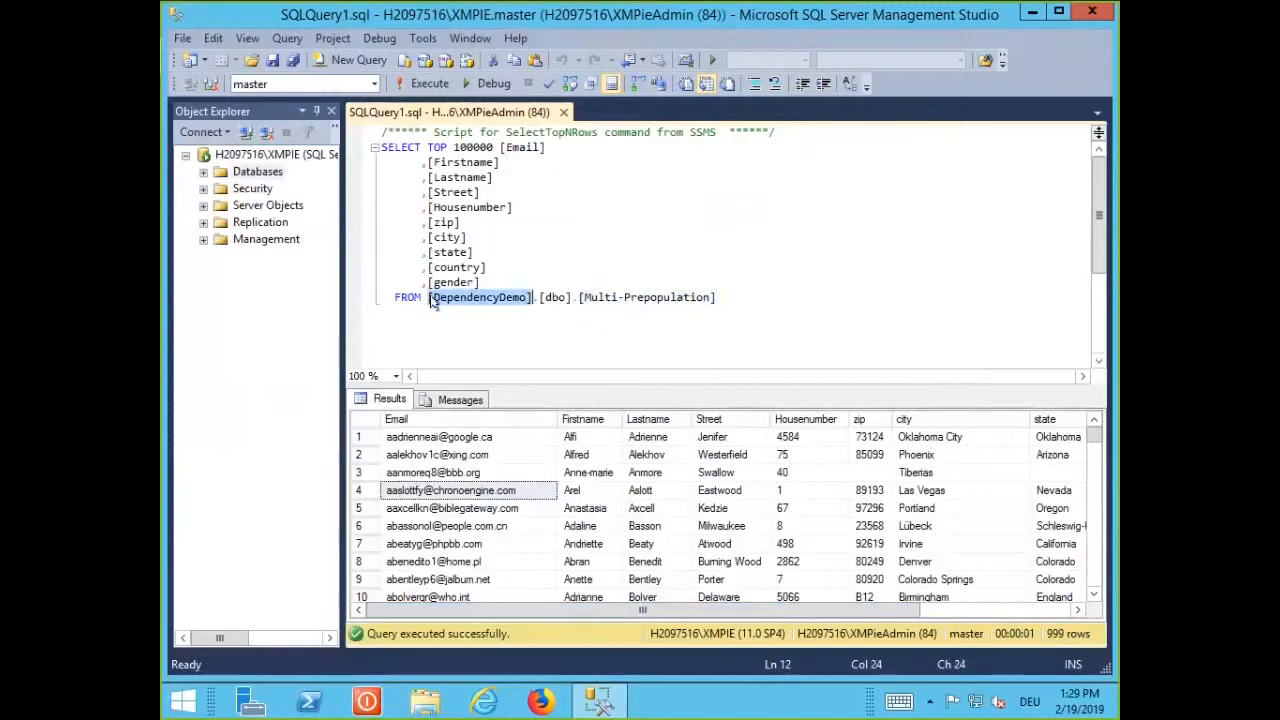
click(400, 436)
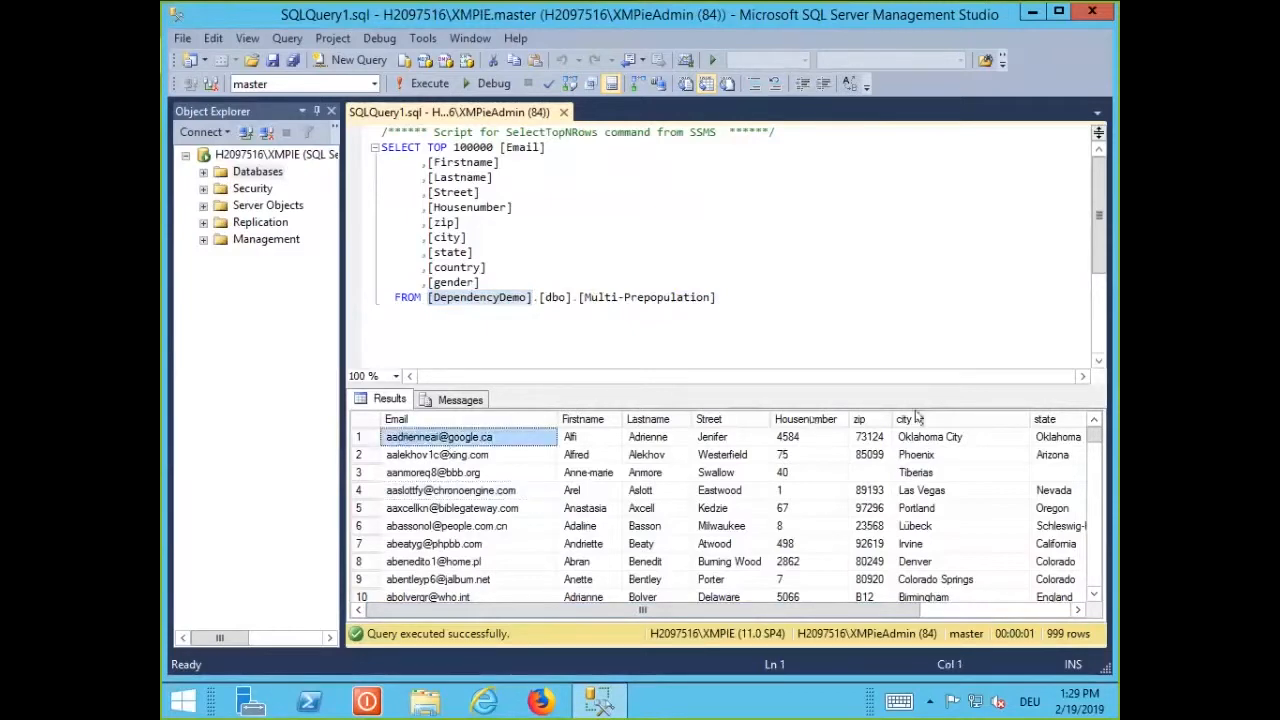
click(1036, 612)
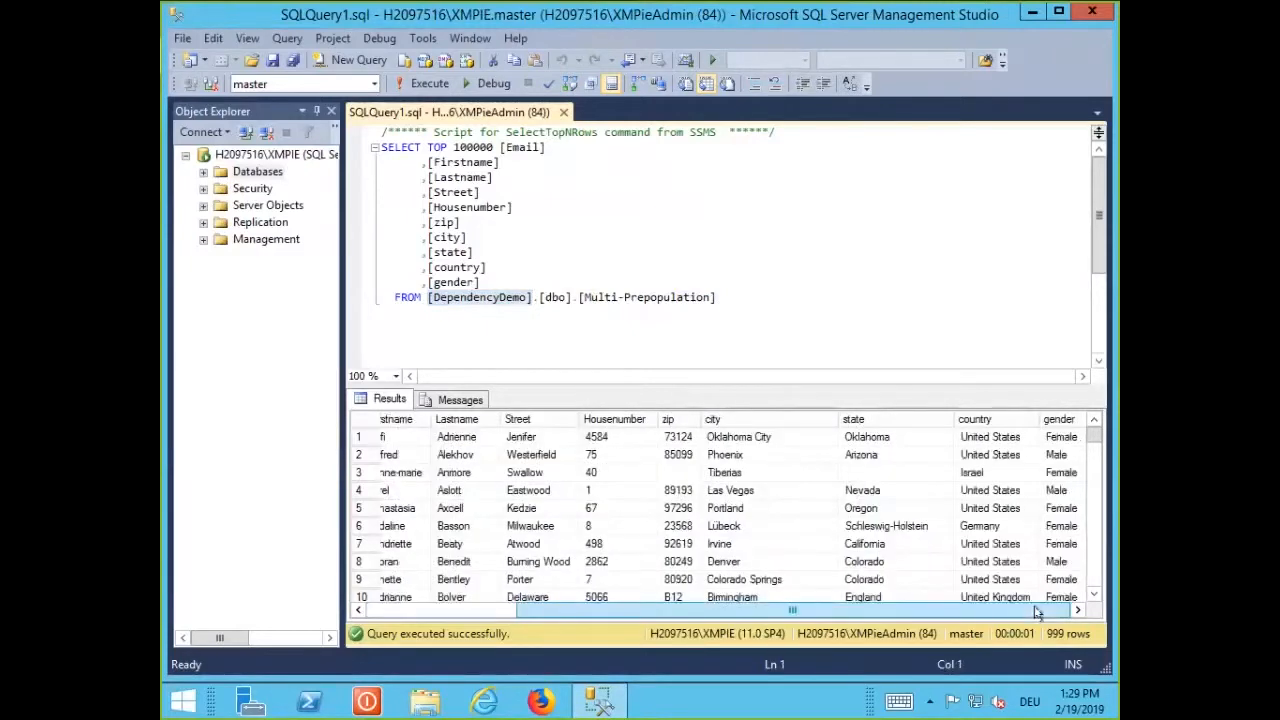
drag(1036, 612, 560, 610)
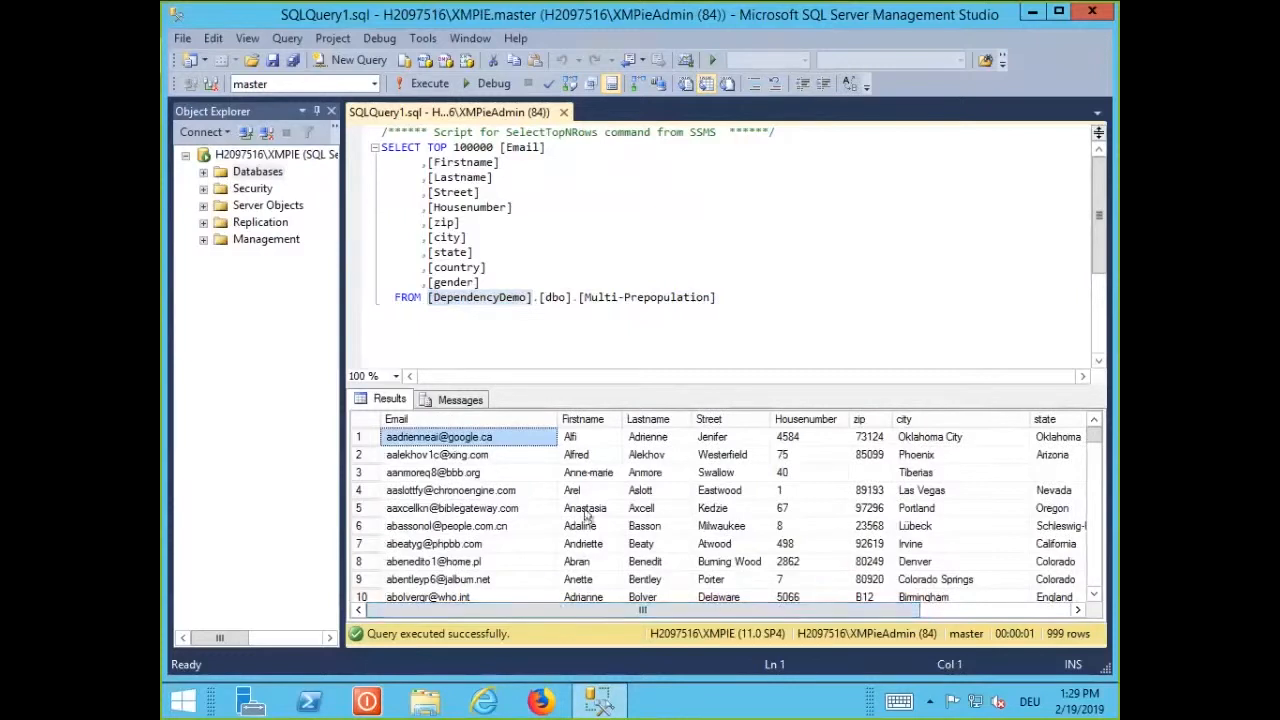
click(518, 470)
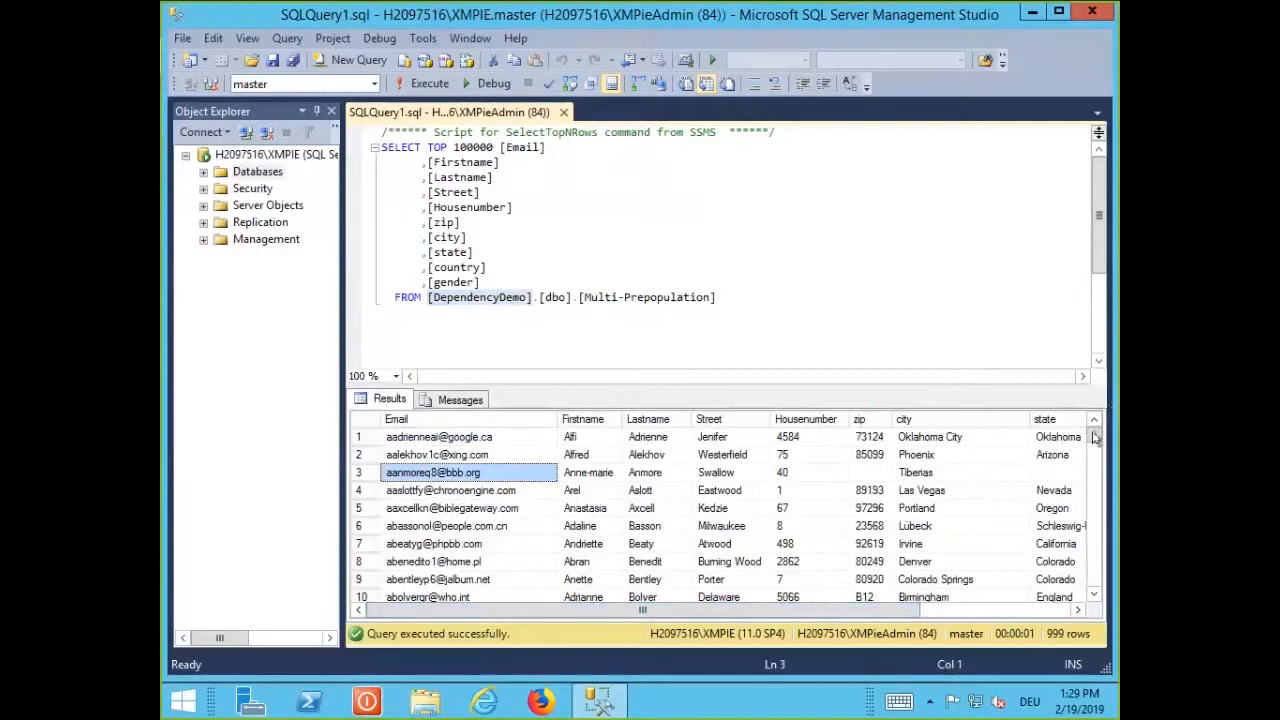
drag(1095, 438, 1091, 572)
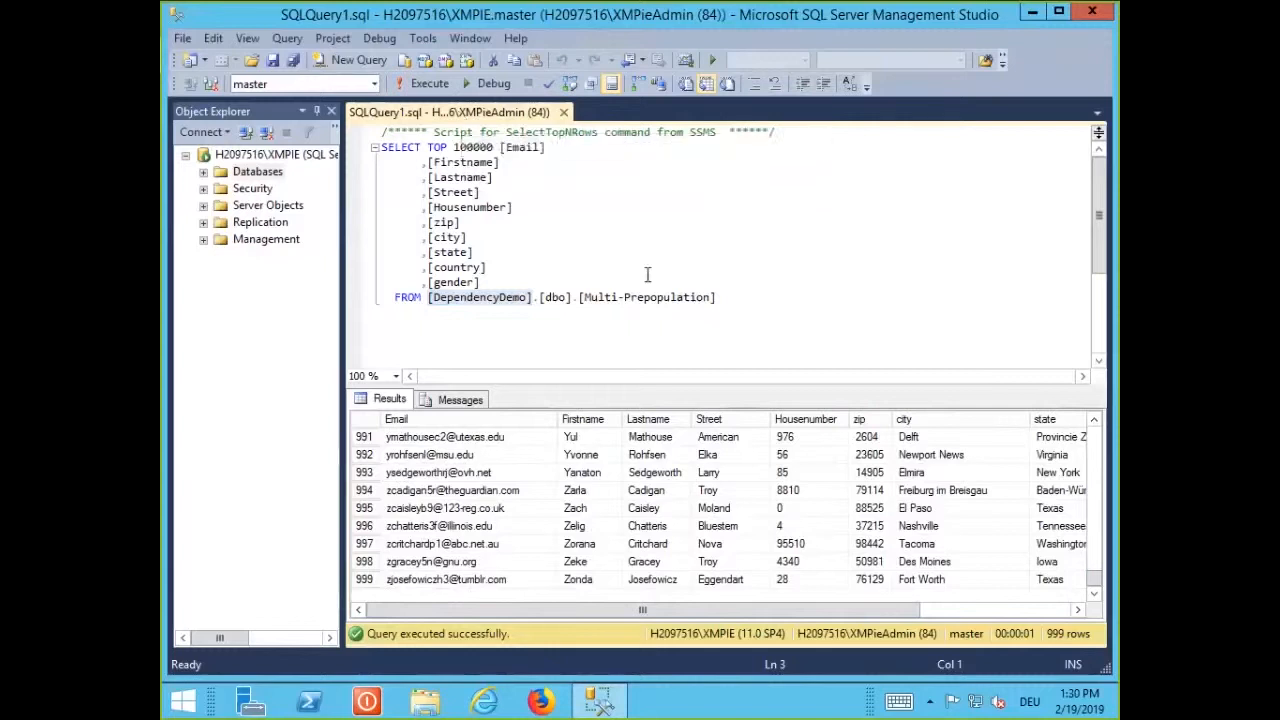
click(1030, 14)
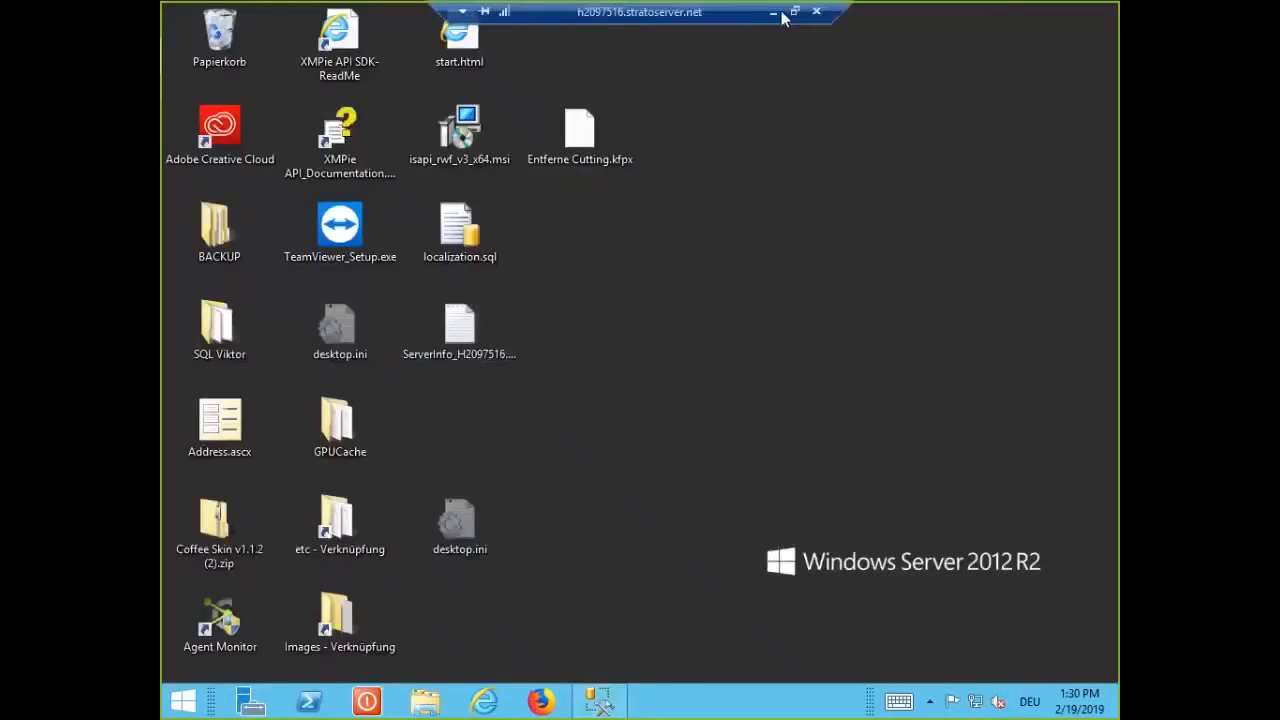
click(774, 14)
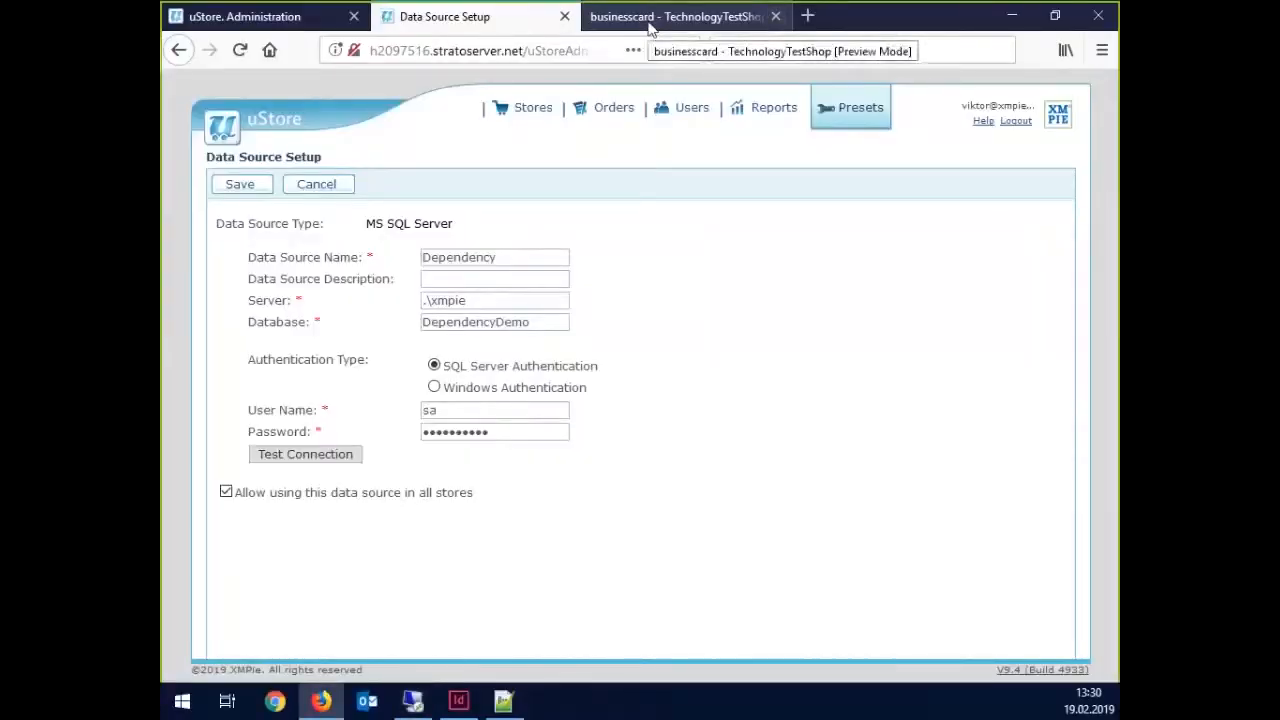
- Test the Dependency data source's connection without storing the login in the browser, save the data source and close its page
click(306, 455)
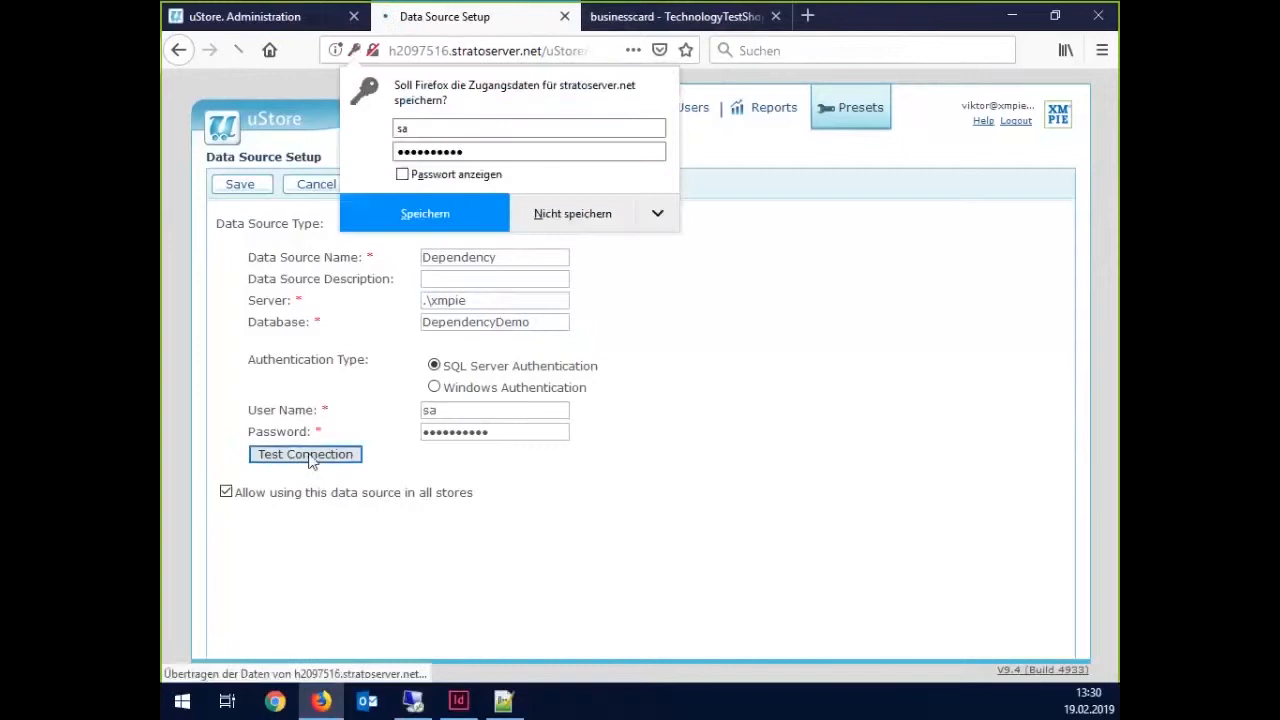
click(545, 212)
triple_click(474, 454)
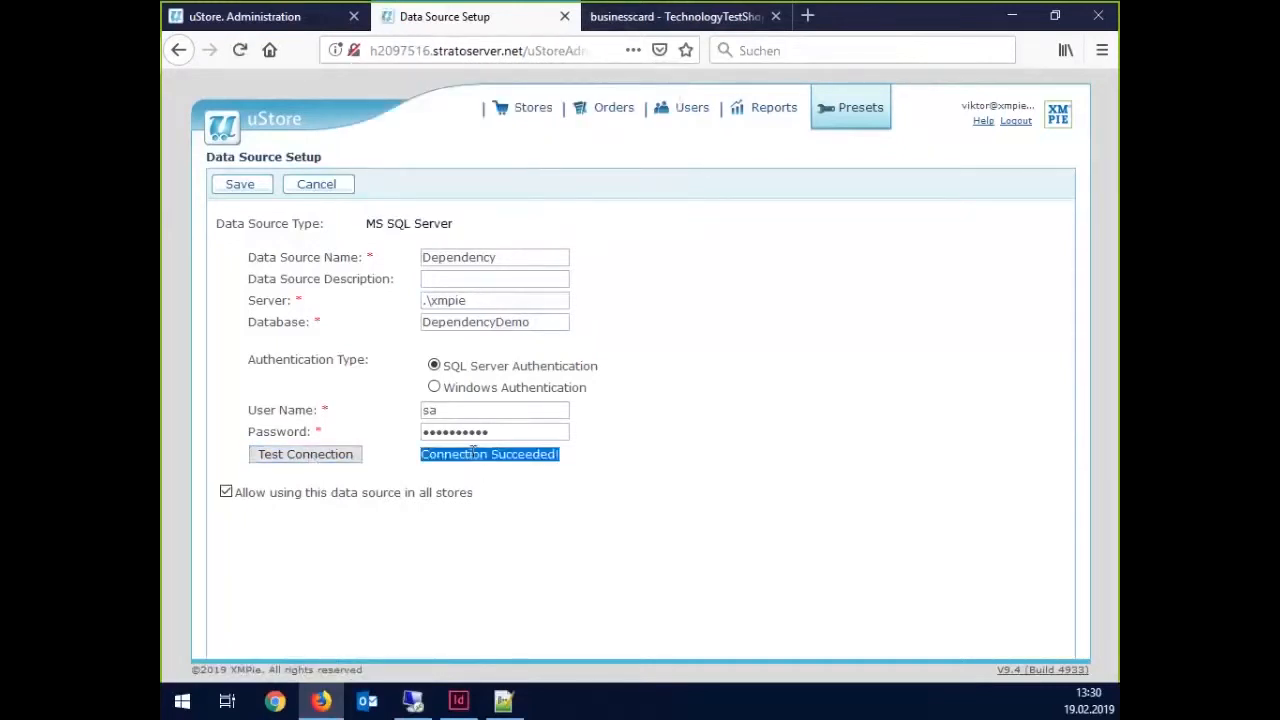
click(530, 524)
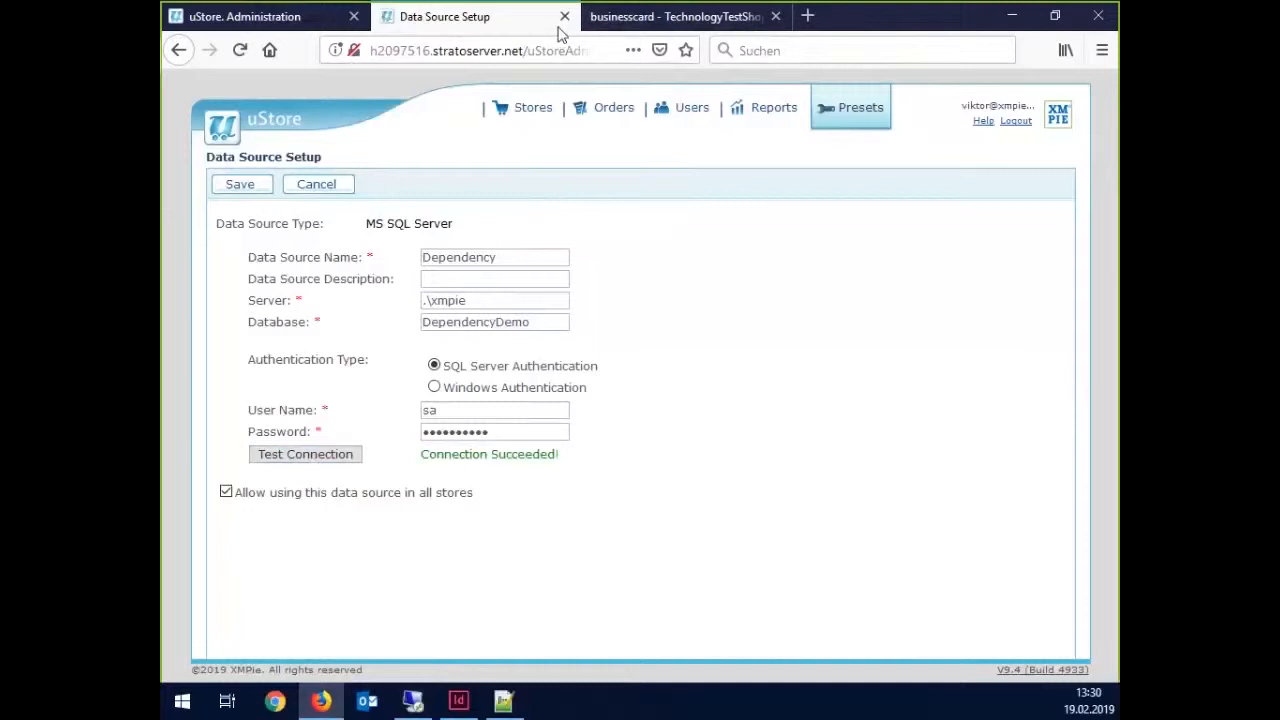
click(262, 188)
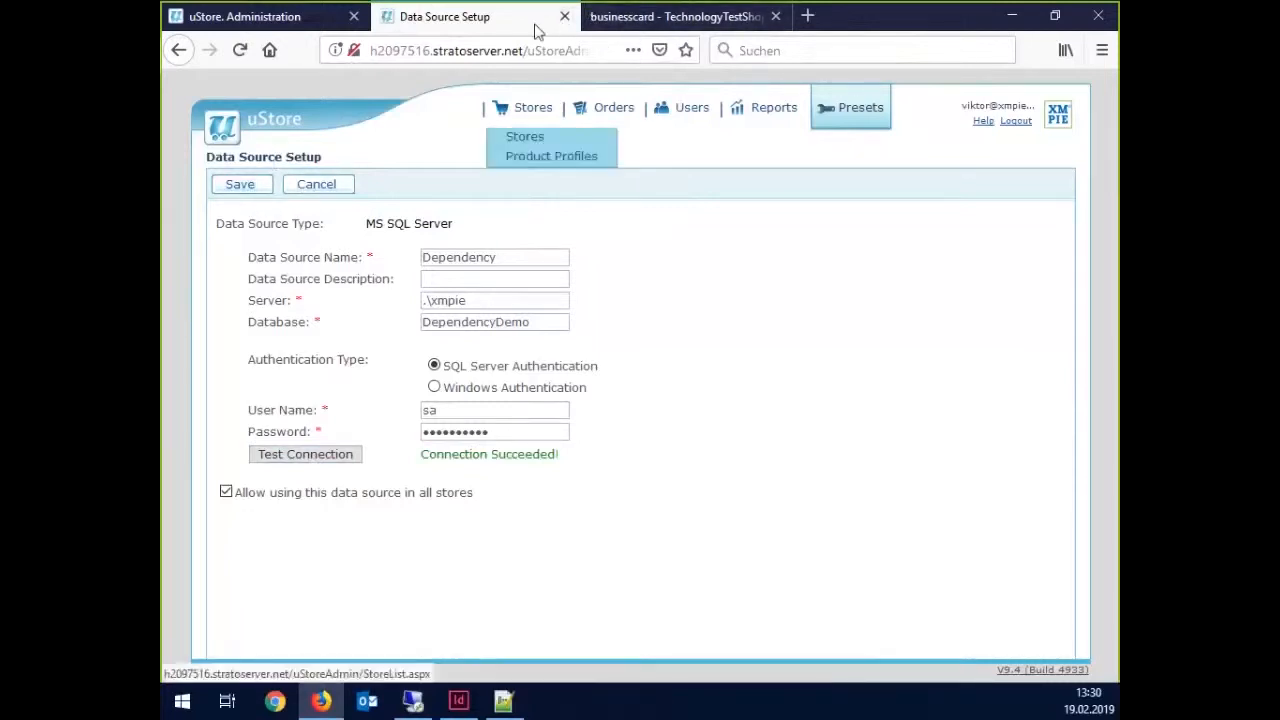
click(564, 17)
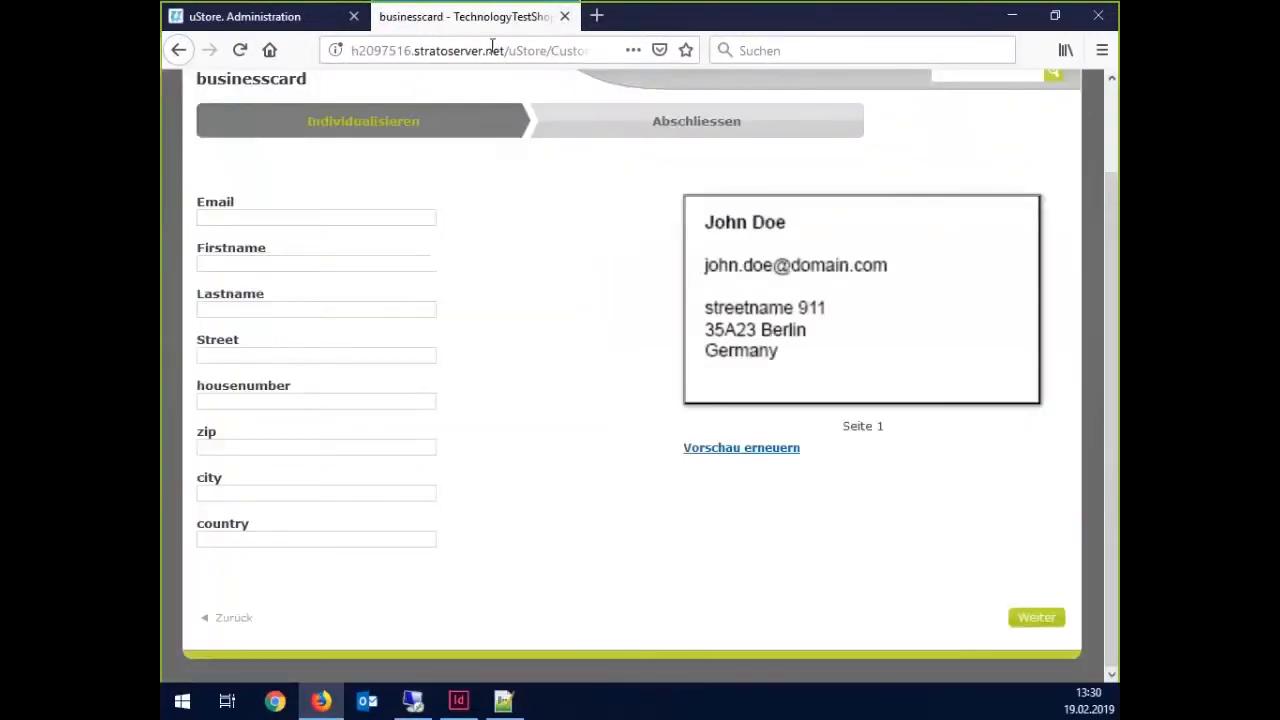
- Open the businesscard product from the PrePopulation group in uStore Administration and take it offline
click(271, 219)
click(272, 259)
click(293, 12)
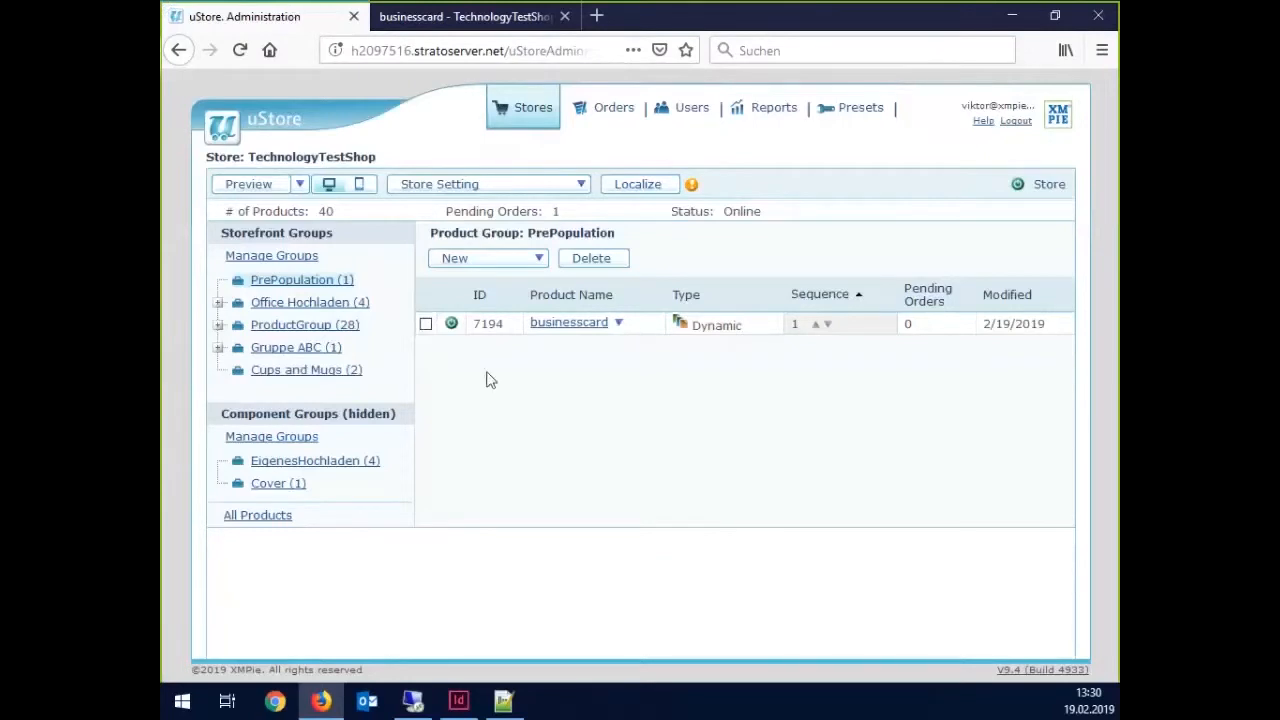
click(548, 332)
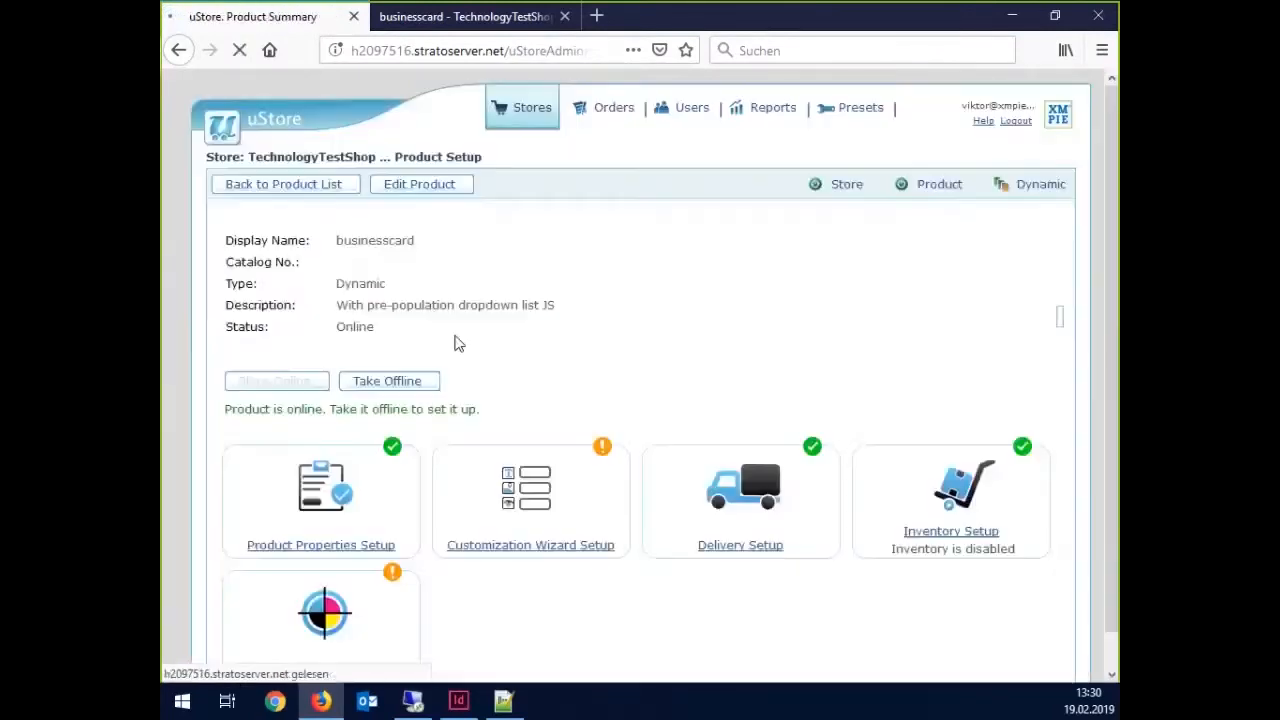
click(409, 381)
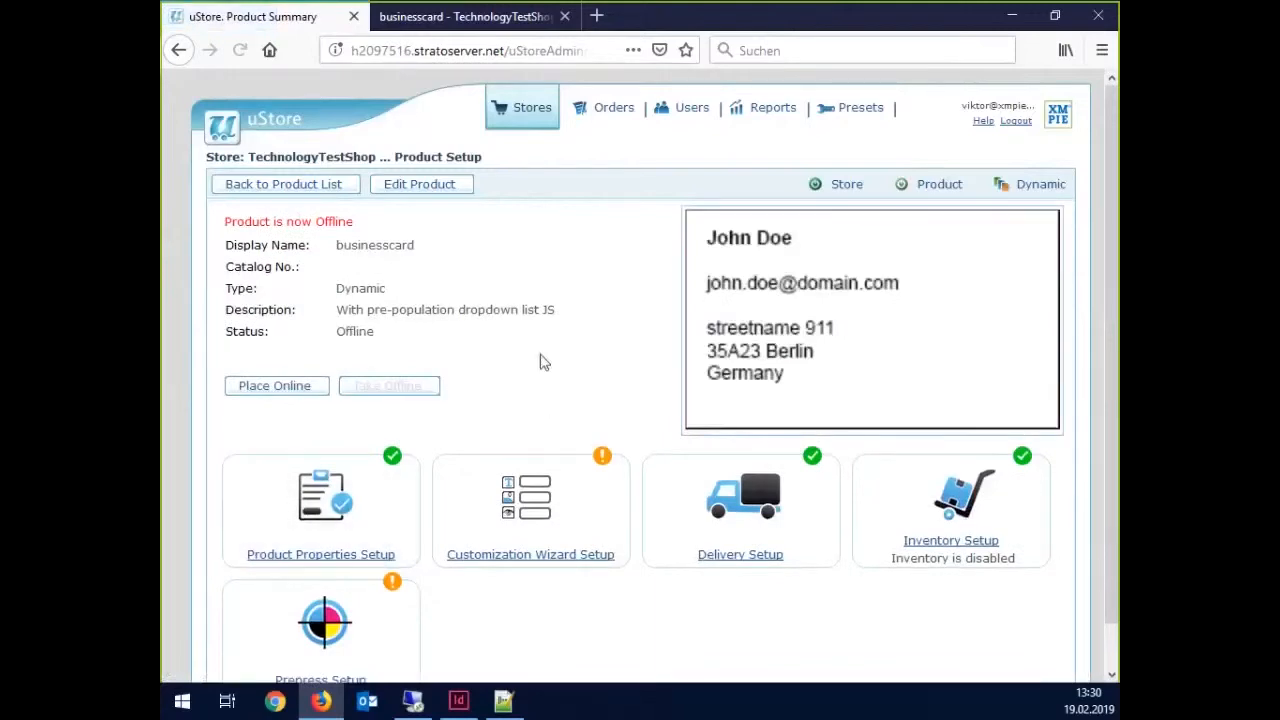
- Open the product's Customization Wizard Setup and unlink every dial except Email from Step 1
scroll(540, 365, down, 1)
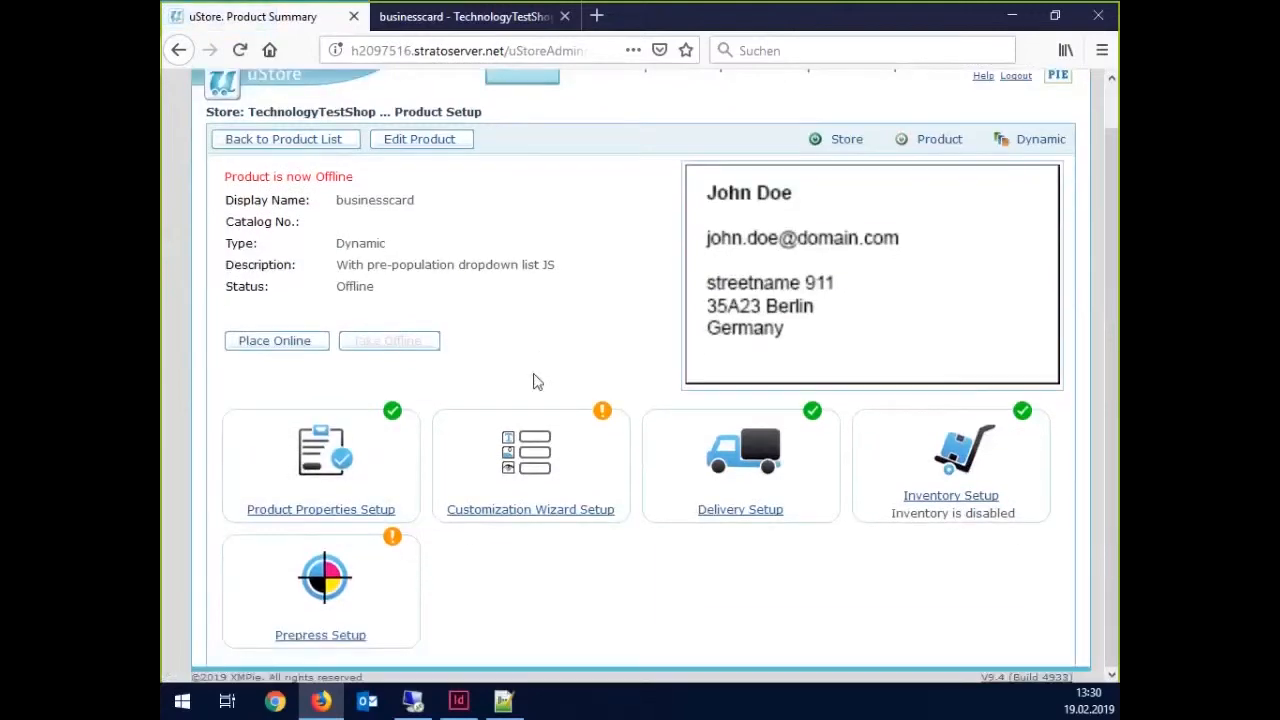
click(515, 472)
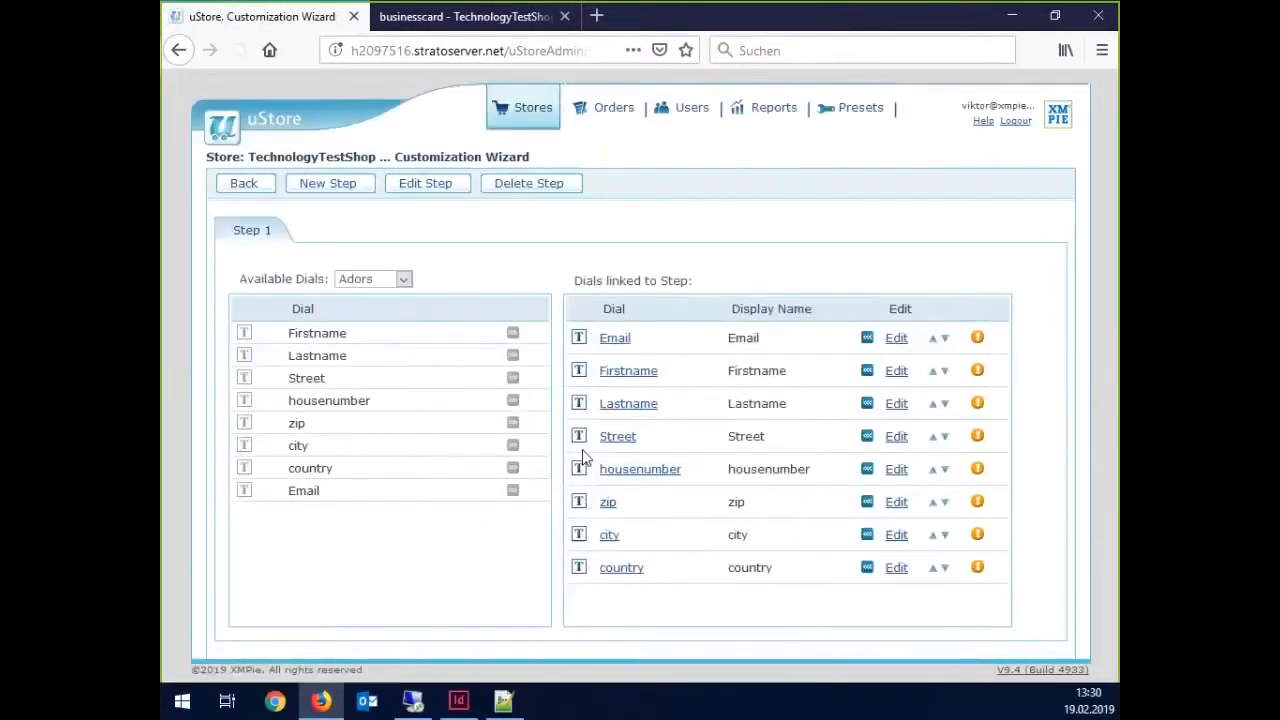
click(867, 567)
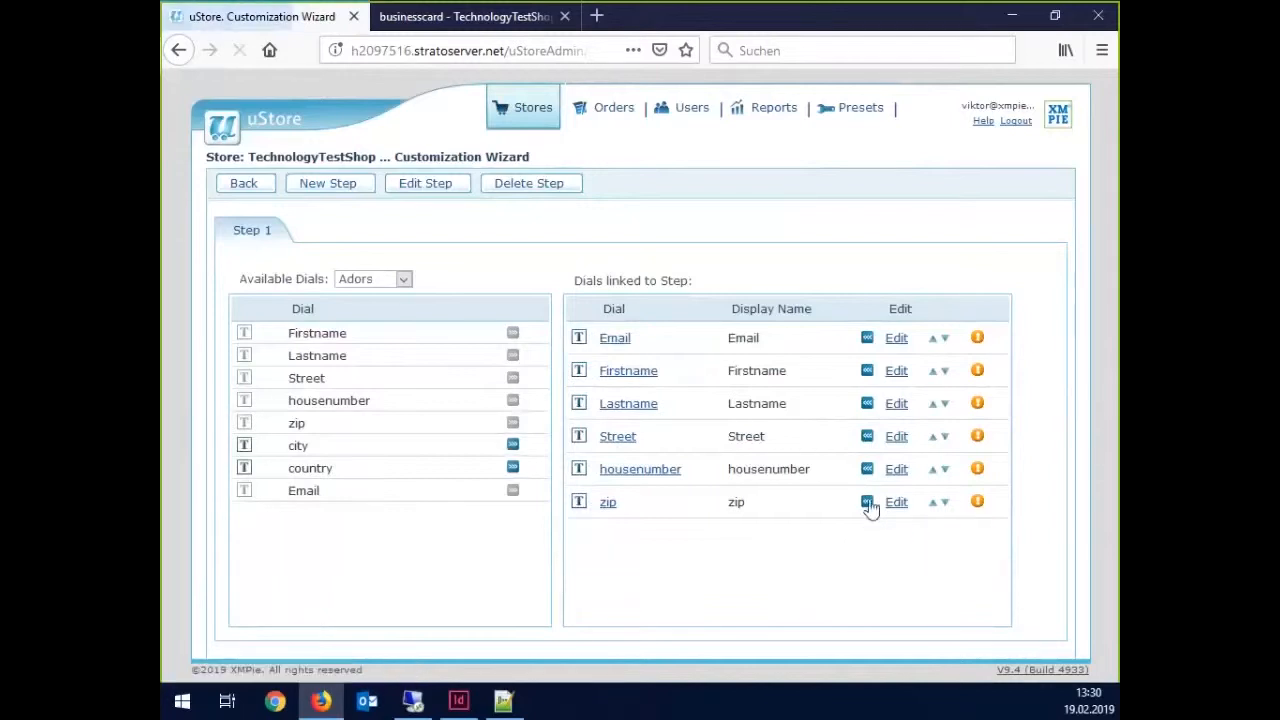
click(869, 503)
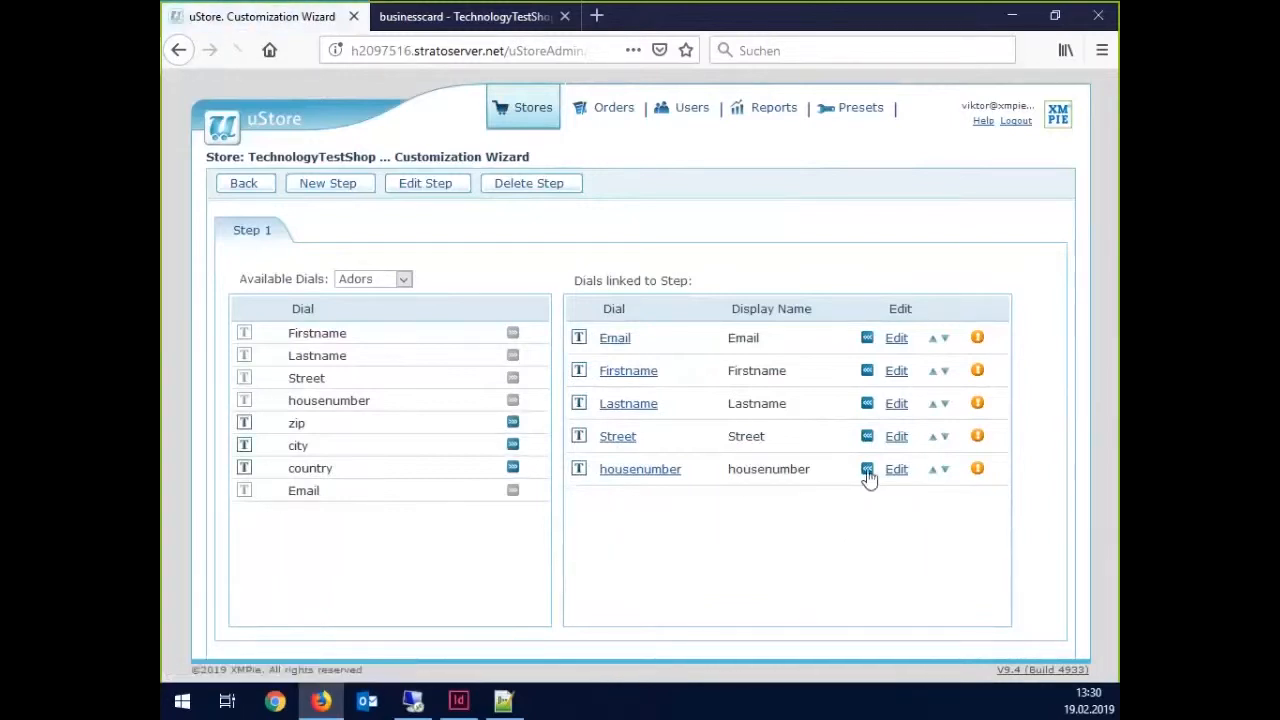
click(867, 471)
click(853, 438)
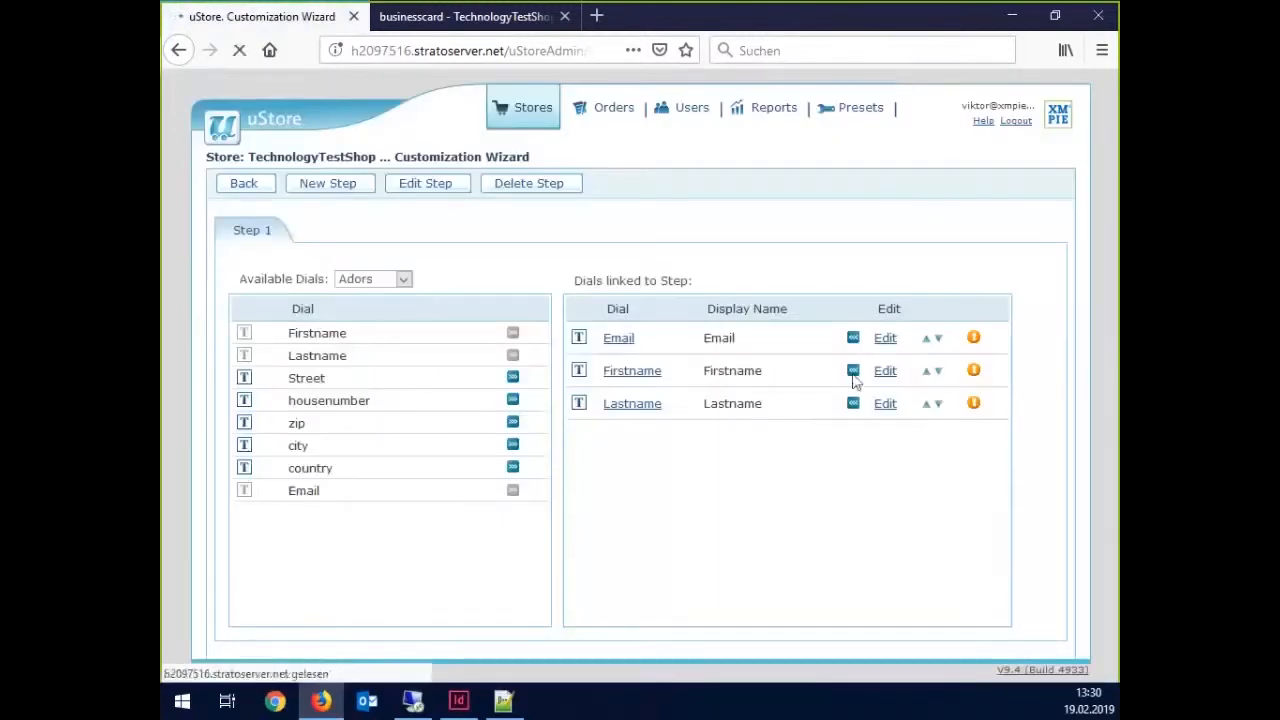
click(853, 371)
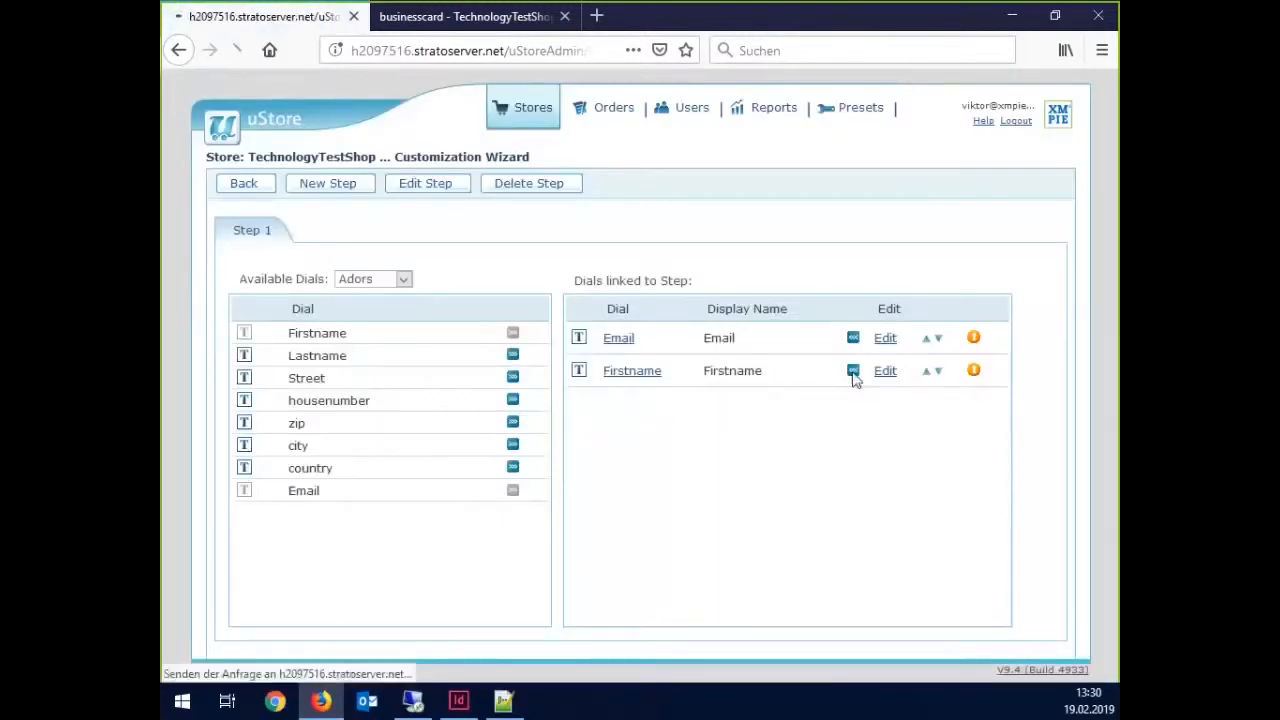
- Show the Variables instead of the Adors as the available dials for Step 1
click(404, 279)
click(364, 321)
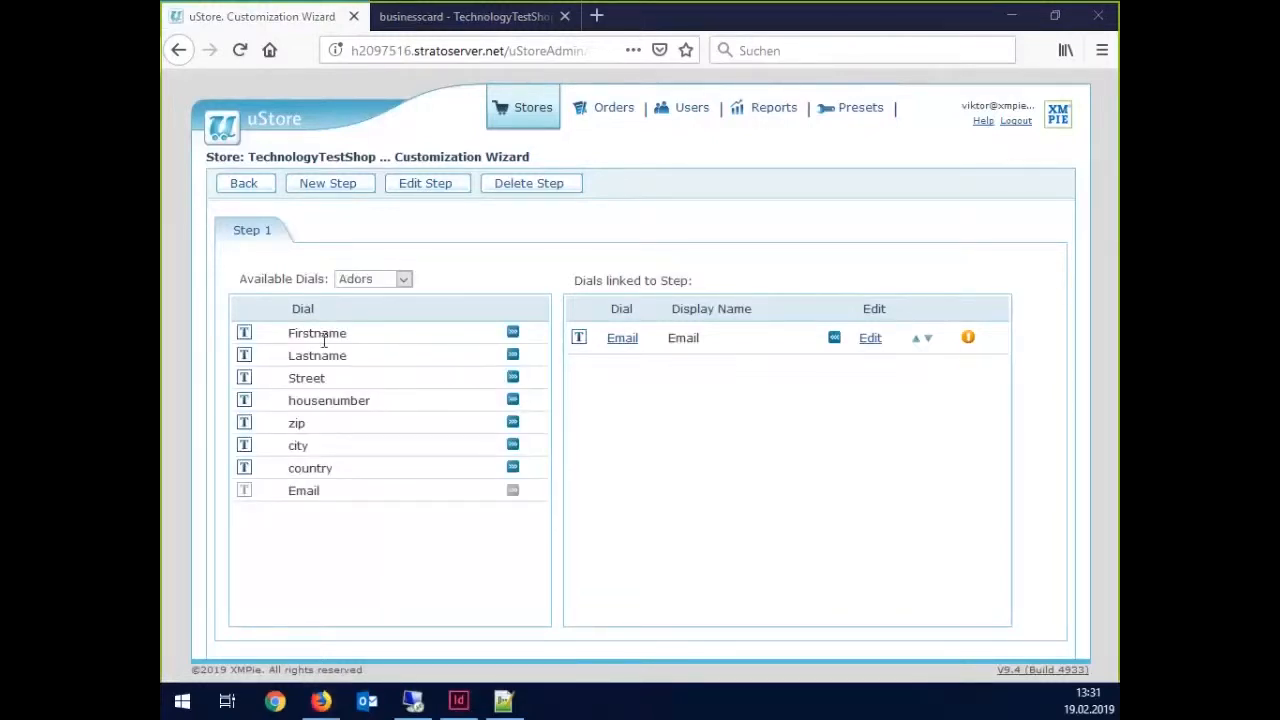
click(359, 285)
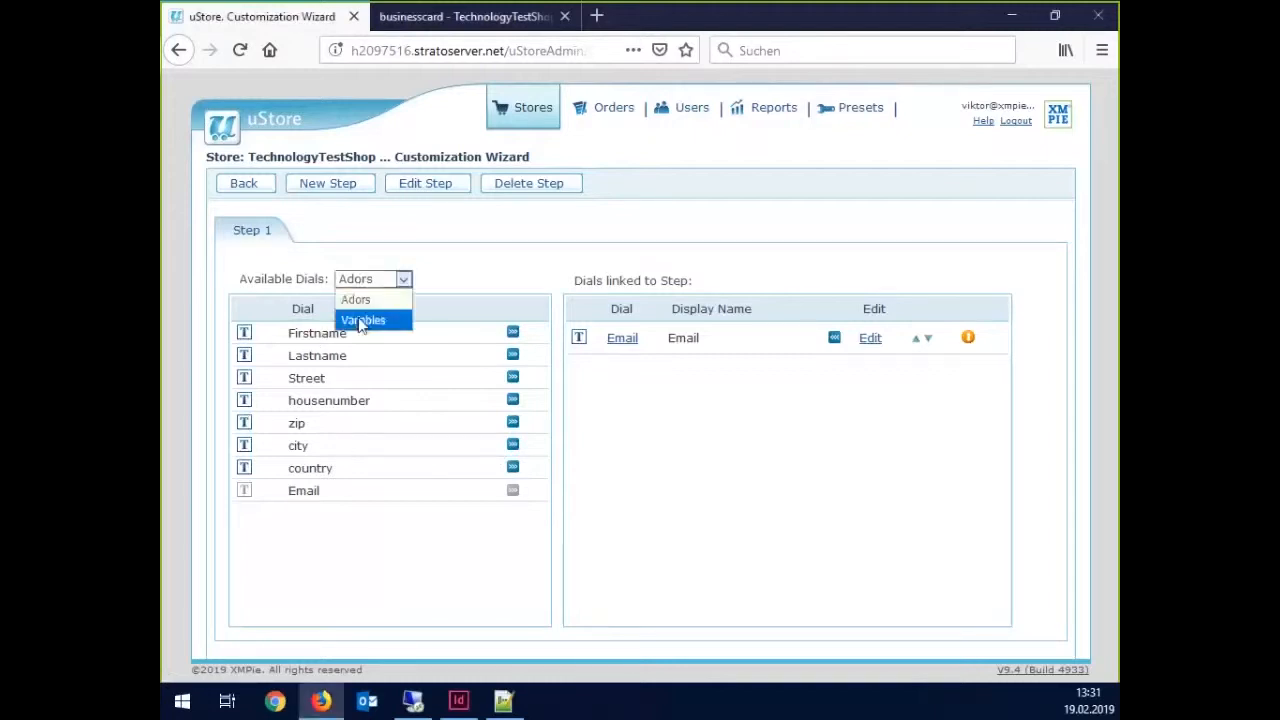
click(359, 320)
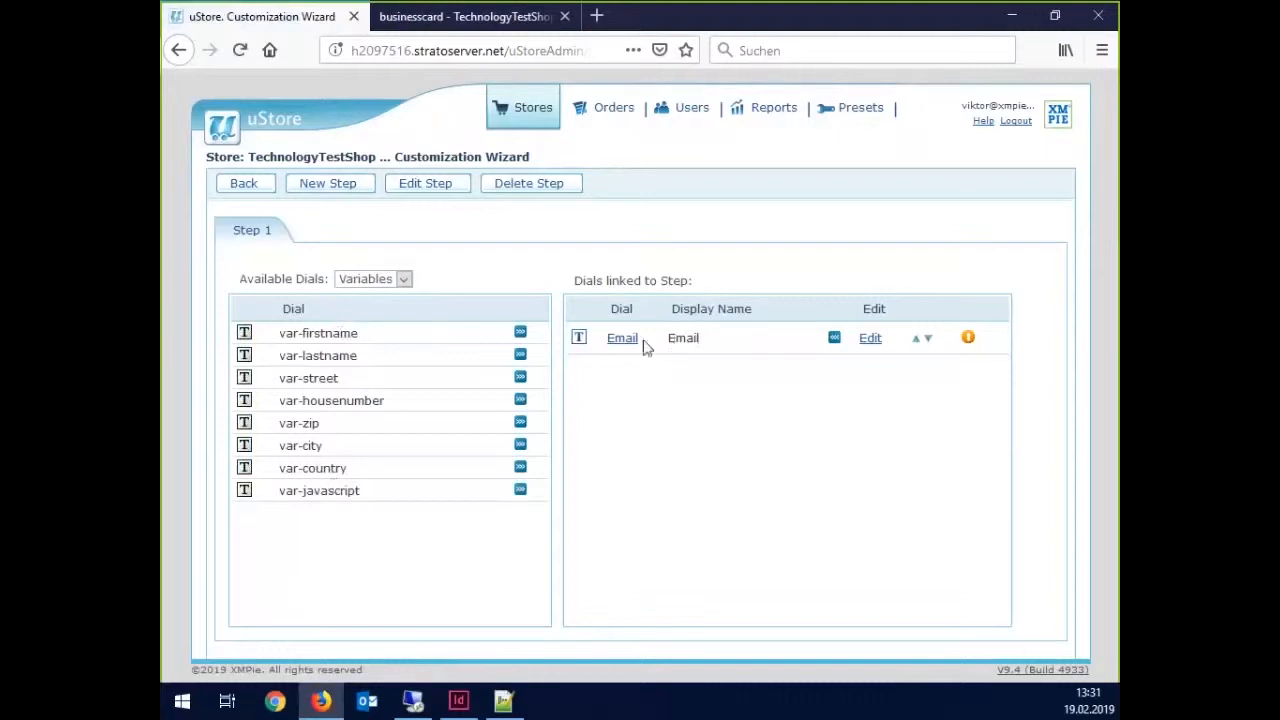
- Open the Email dial's details and set its input control to Dropdown List
click(878, 341)
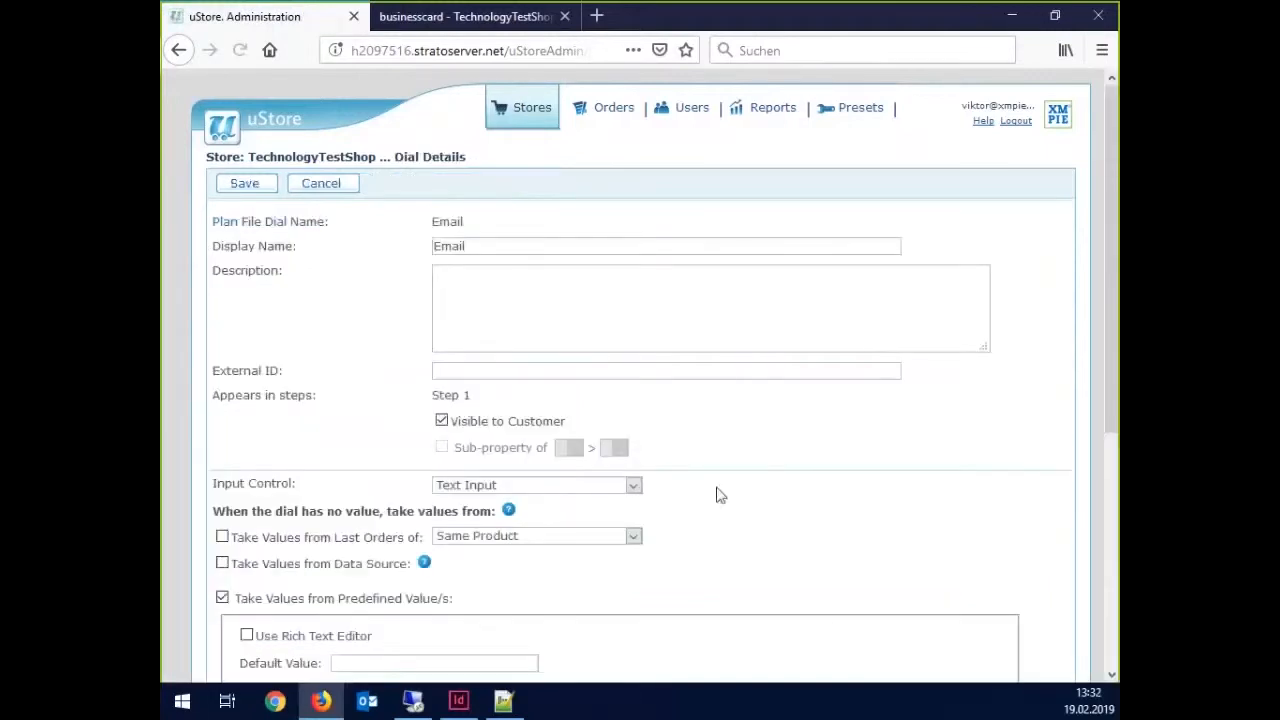
scroll(715, 492, down, 3)
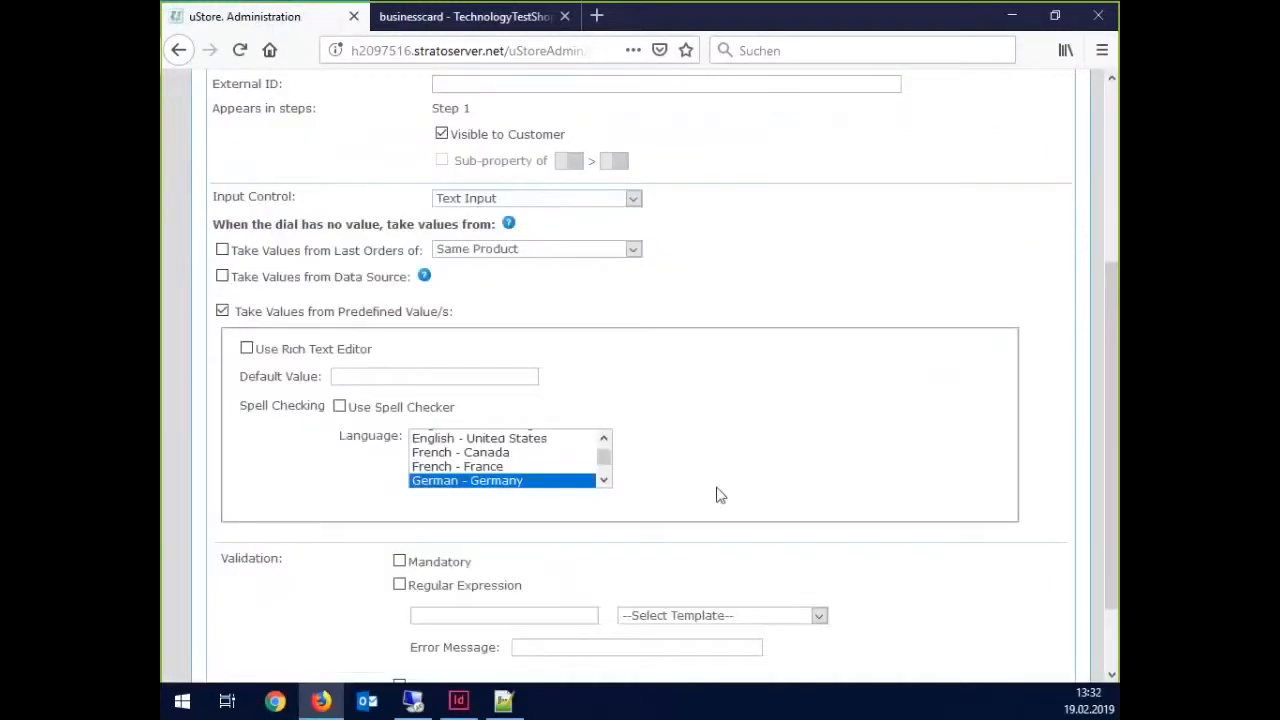
click(558, 203)
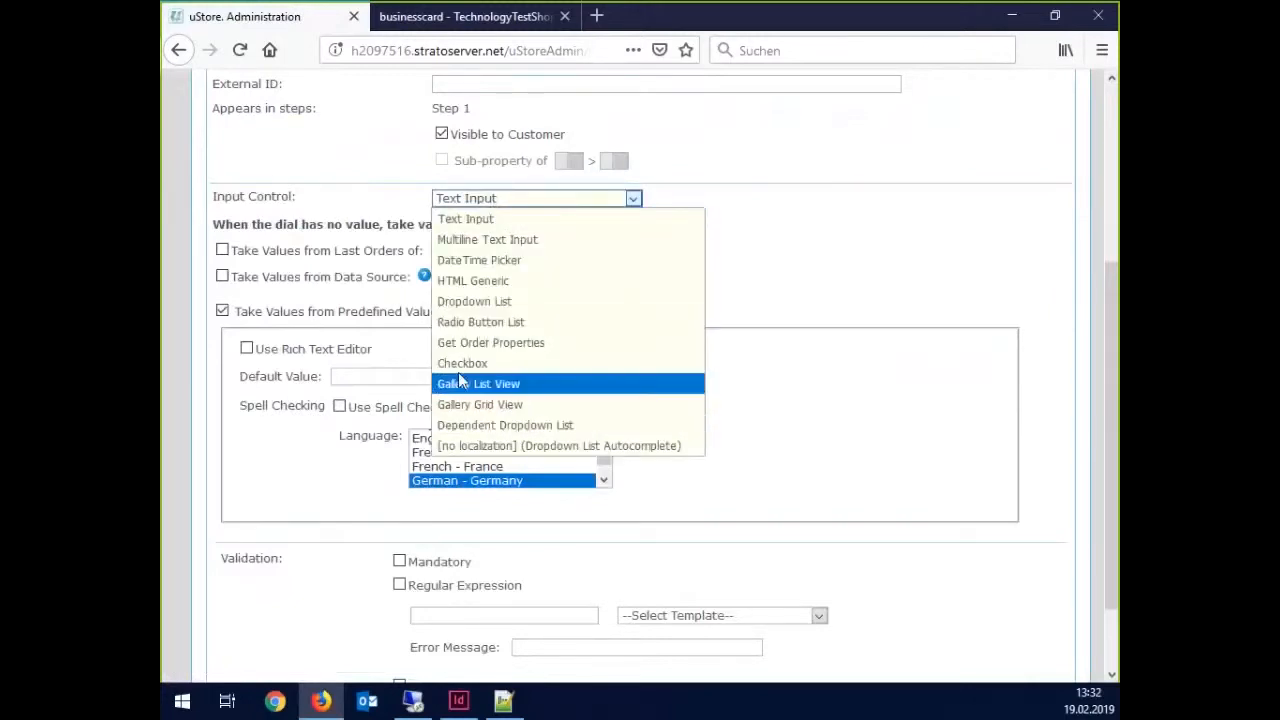
click(460, 303)
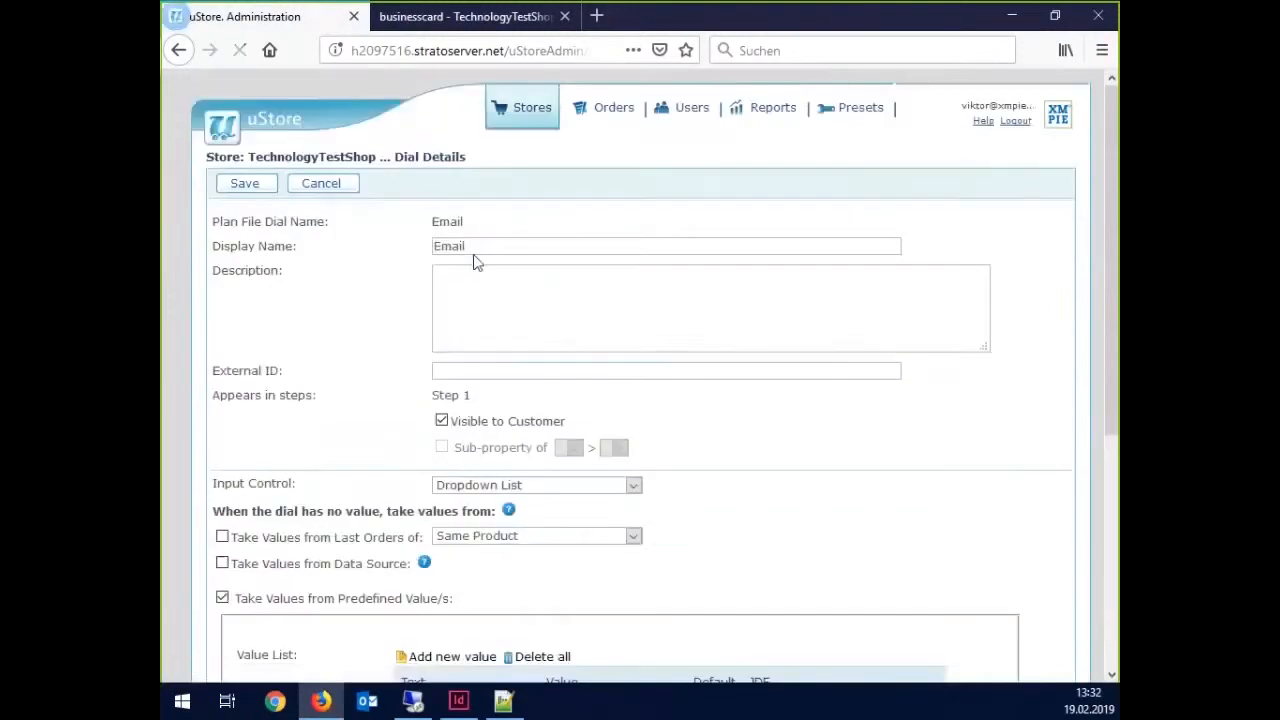
- Make the Email dial take its values from the Dependency data source, using the Multi-Prepopulation table
scroll(300, 310, down, 3)
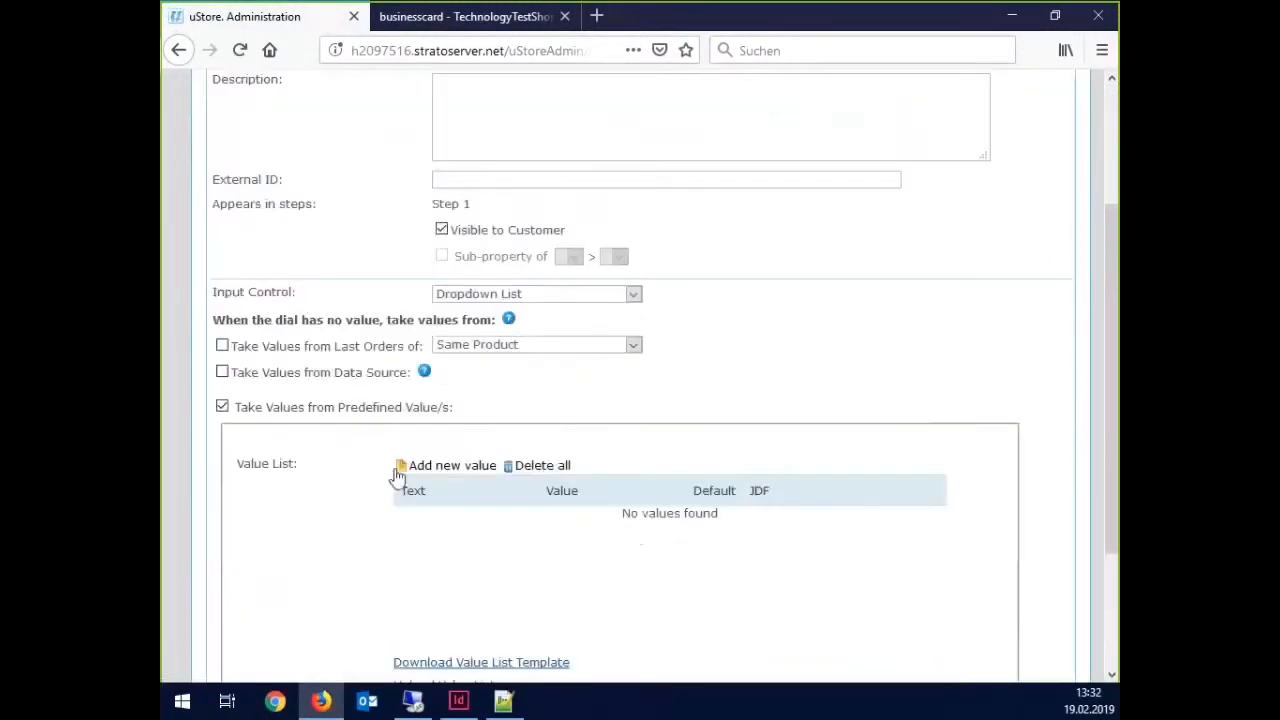
click(223, 373)
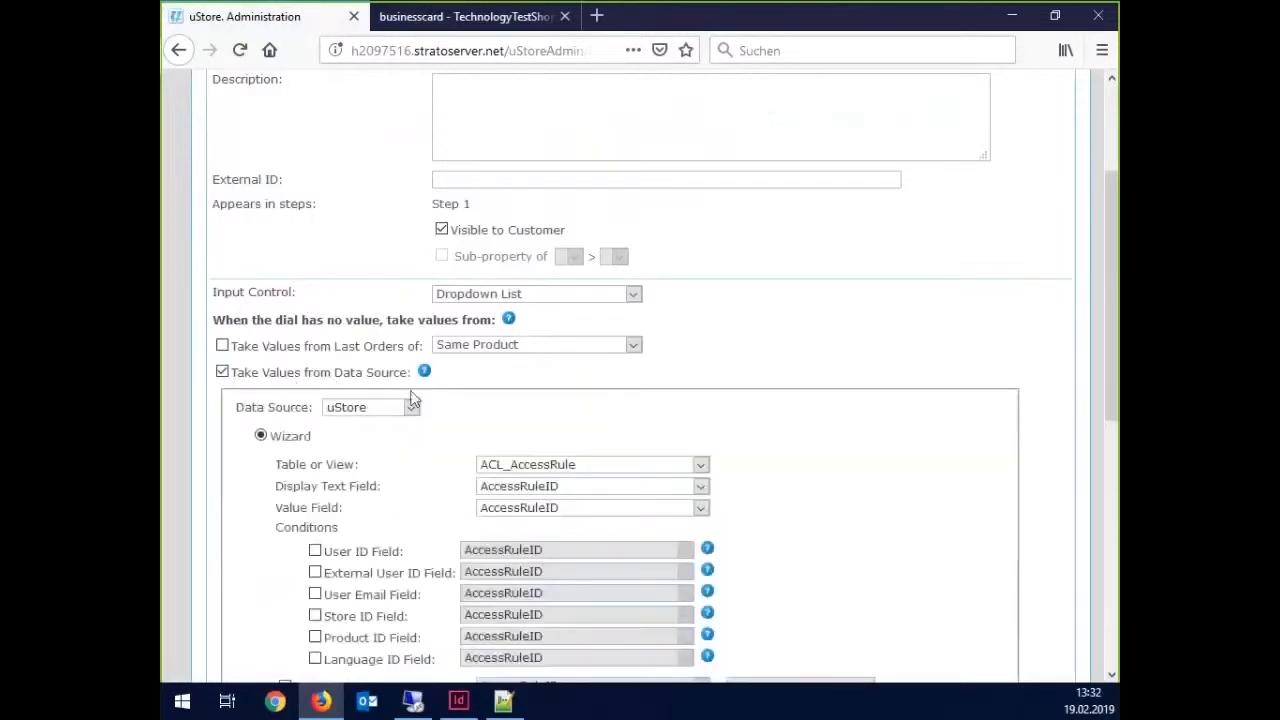
click(408, 405)
click(352, 449)
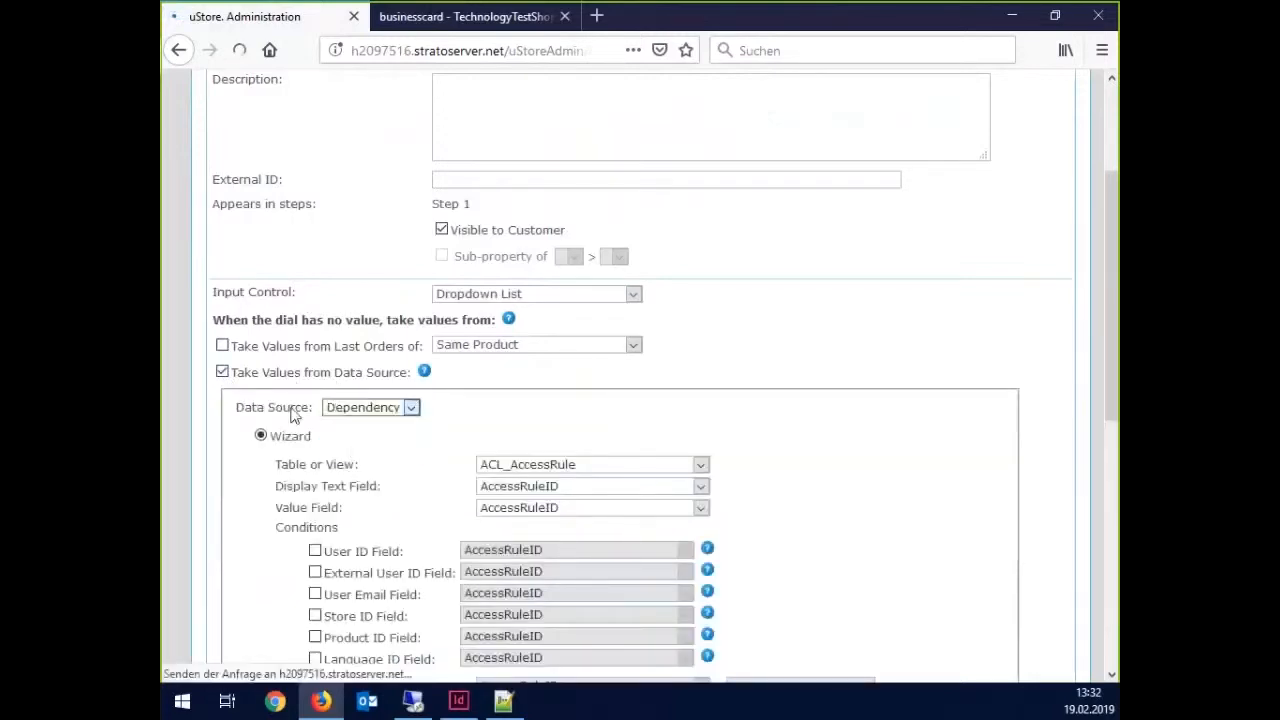
scroll(415, 408, down, 3)
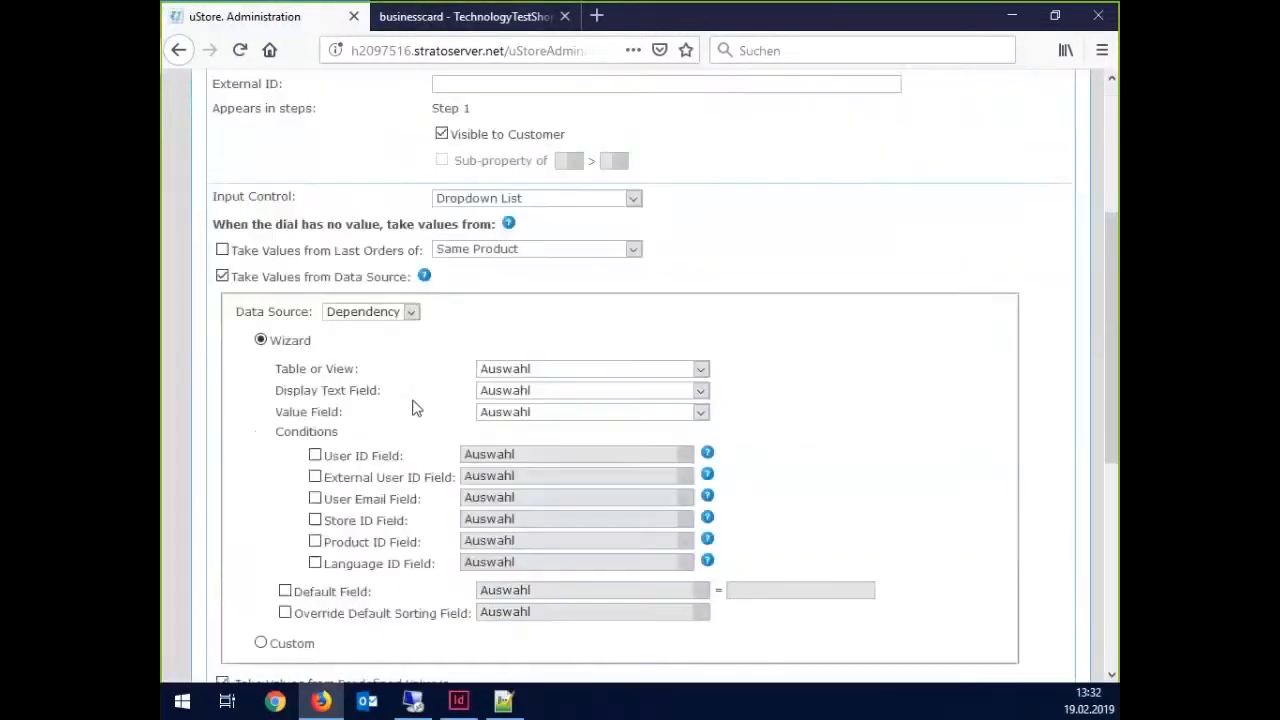
click(493, 370)
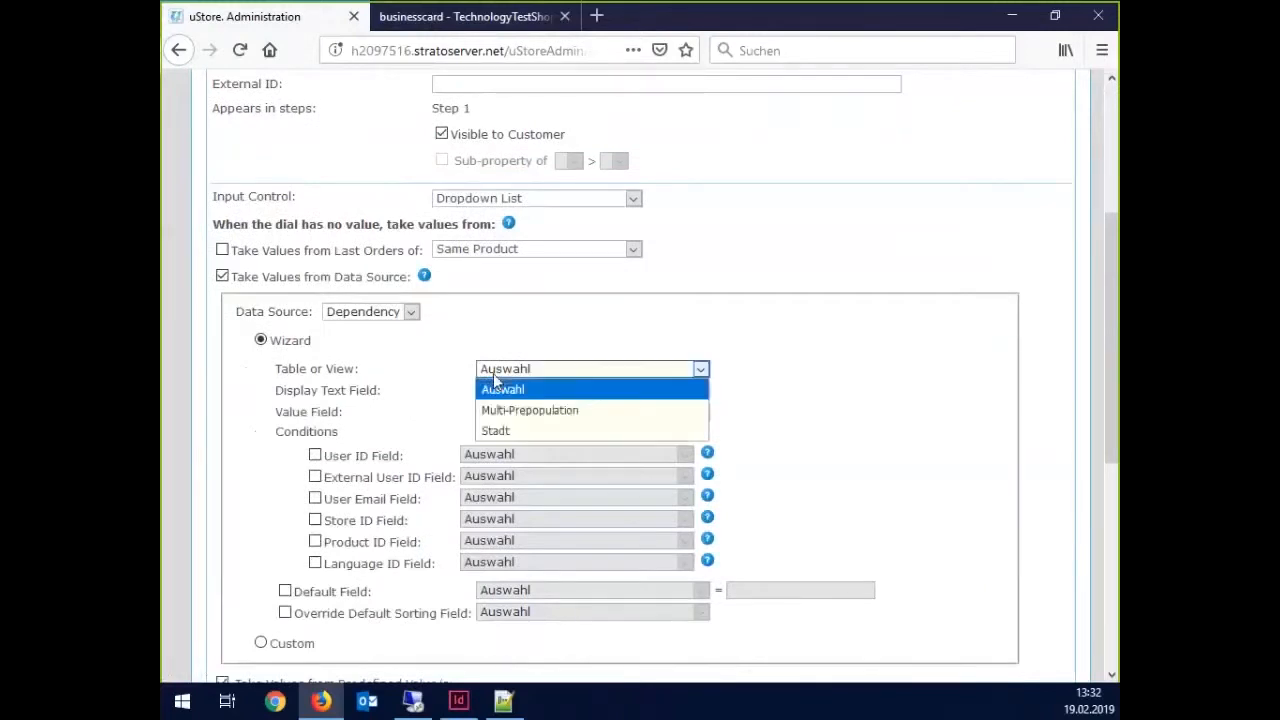
click(531, 411)
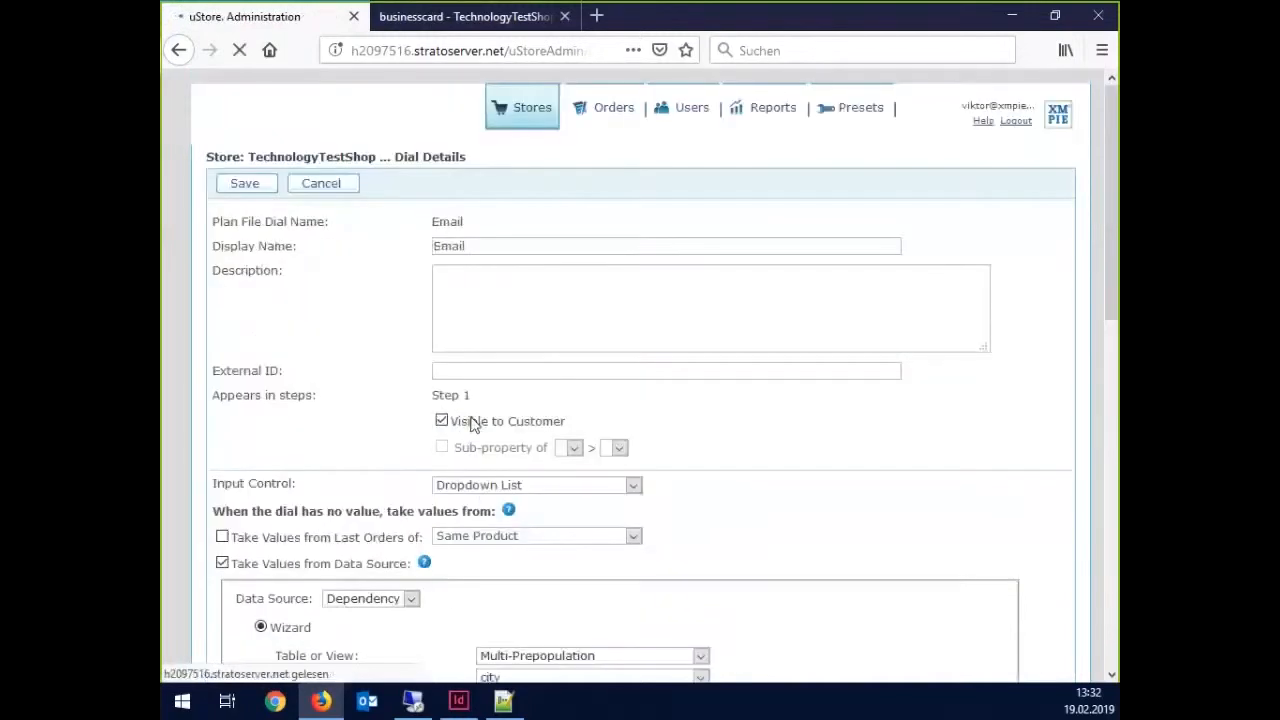
- Set both the Display Text Field and the Value Field of the Email dial to Email
scroll(474, 427, down, 3)
click(495, 295)
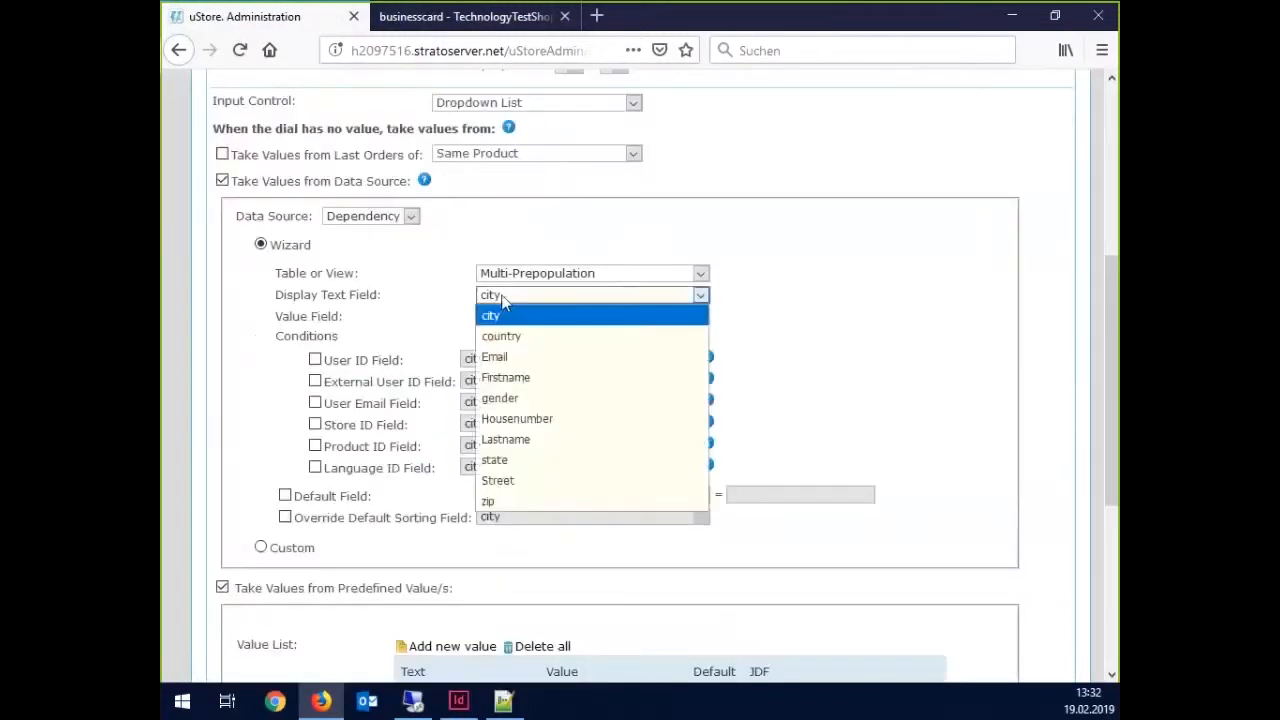
click(490, 362)
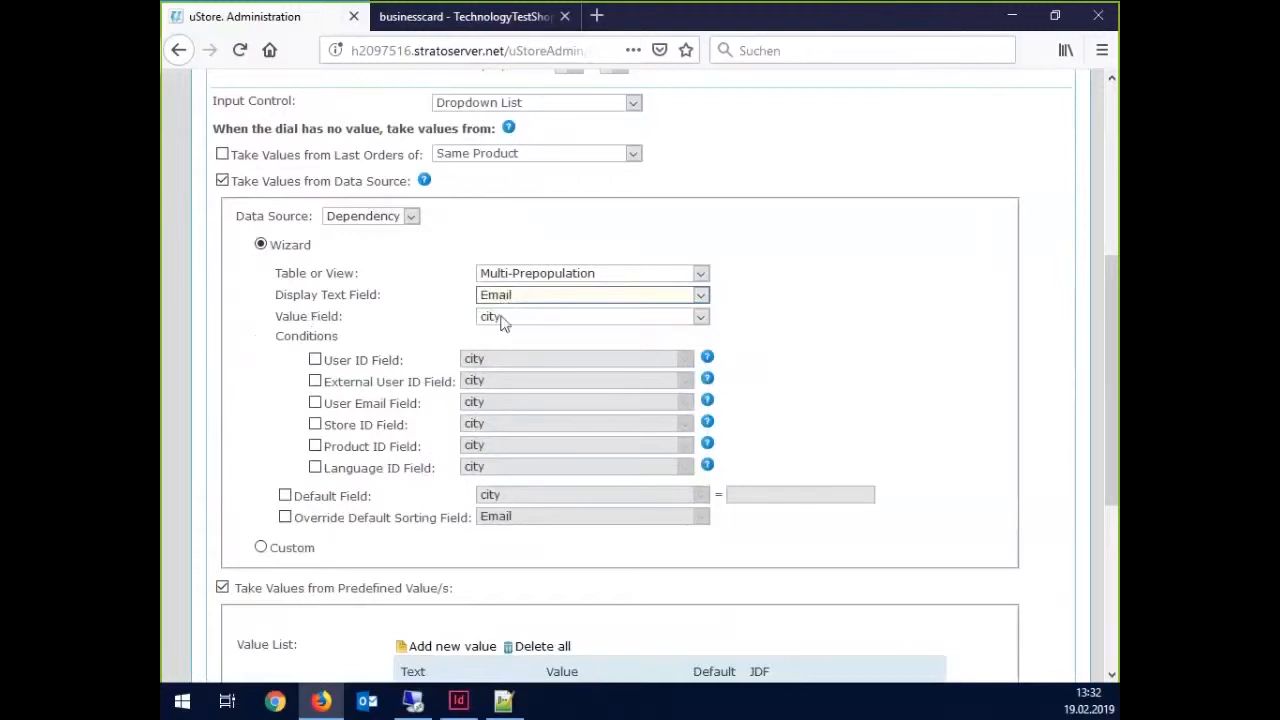
click(505, 318)
click(490, 378)
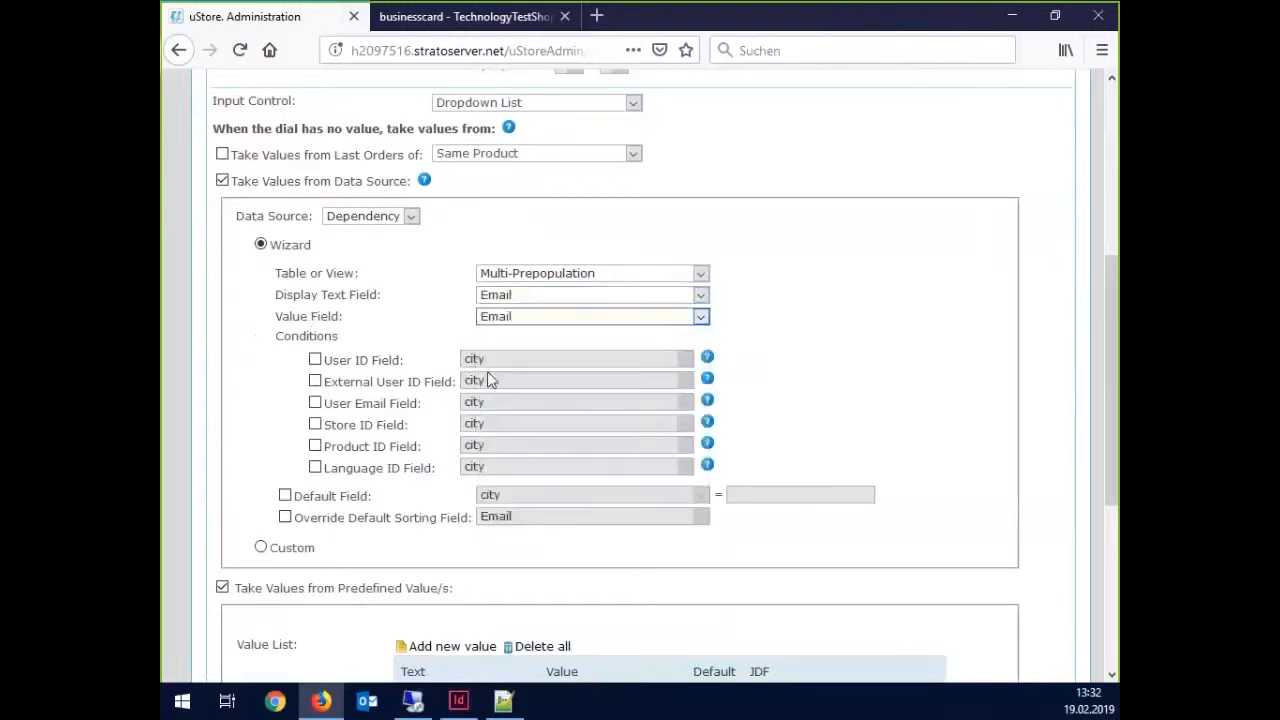
click(445, 332)
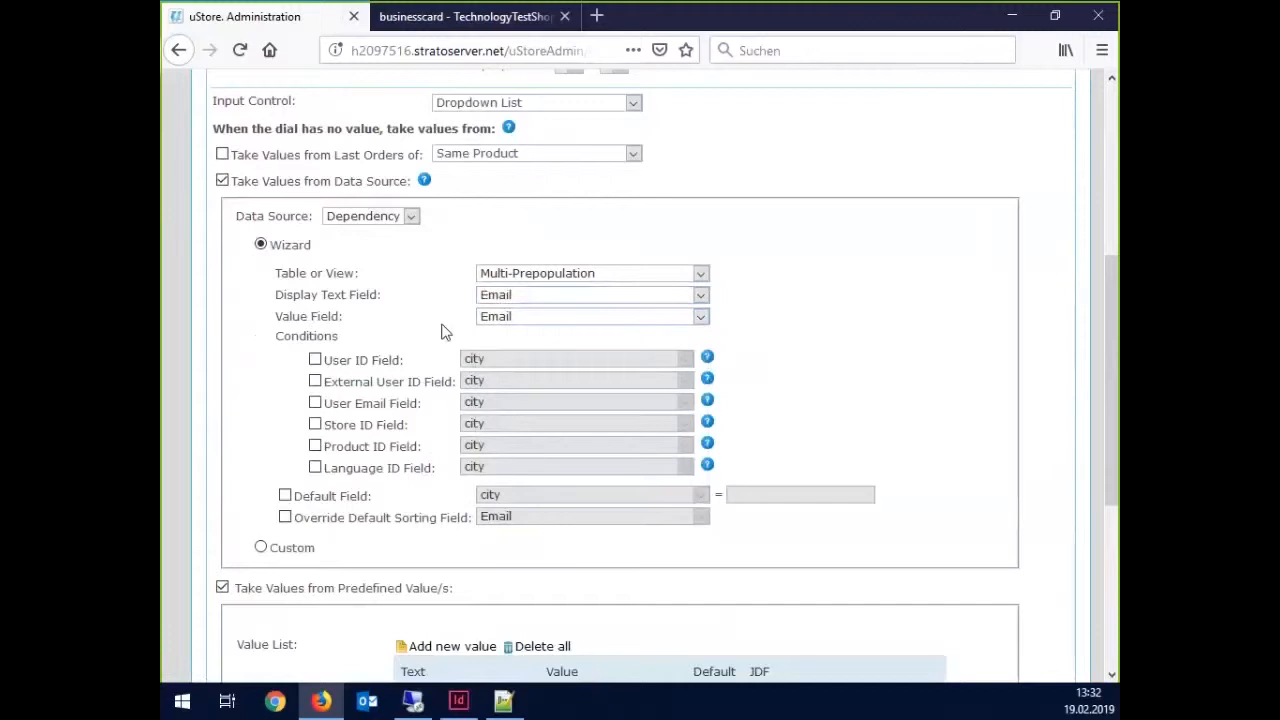
- Turn off taking values from predefined values for the Email dial and save the dial
click(222, 588)
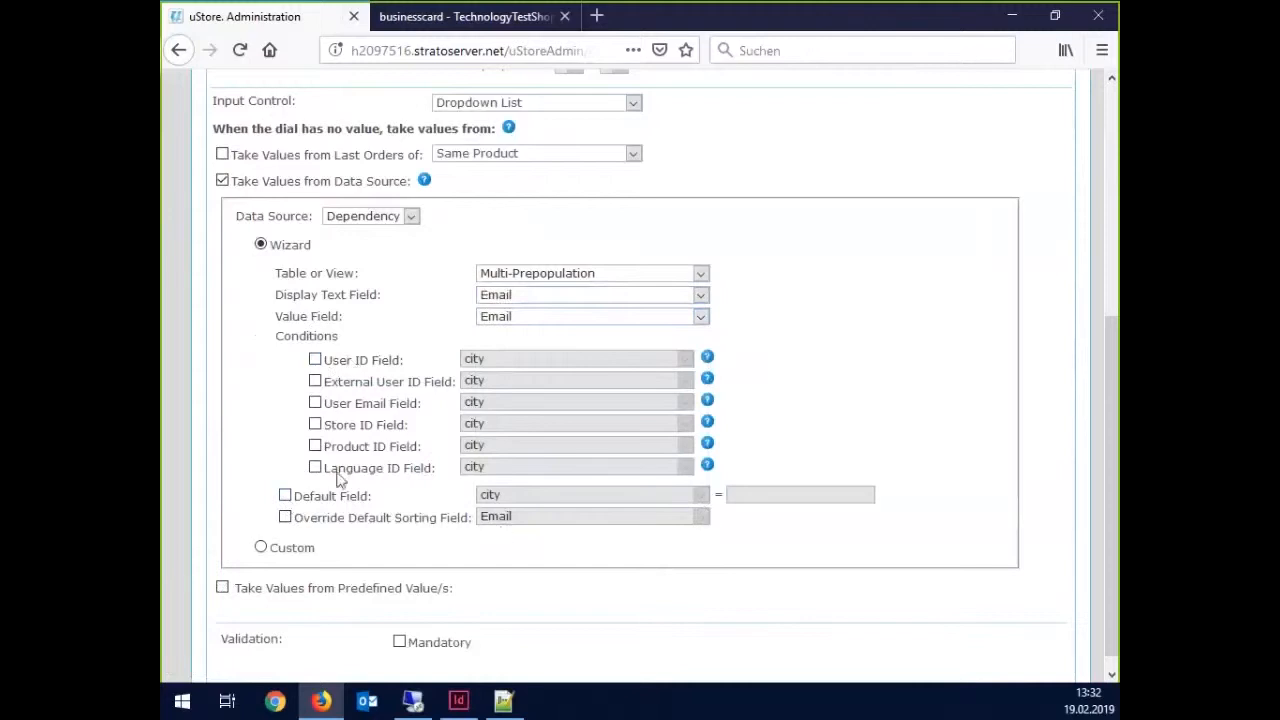
scroll(432, 424, up, 1)
scroll(431, 423, up, 3)
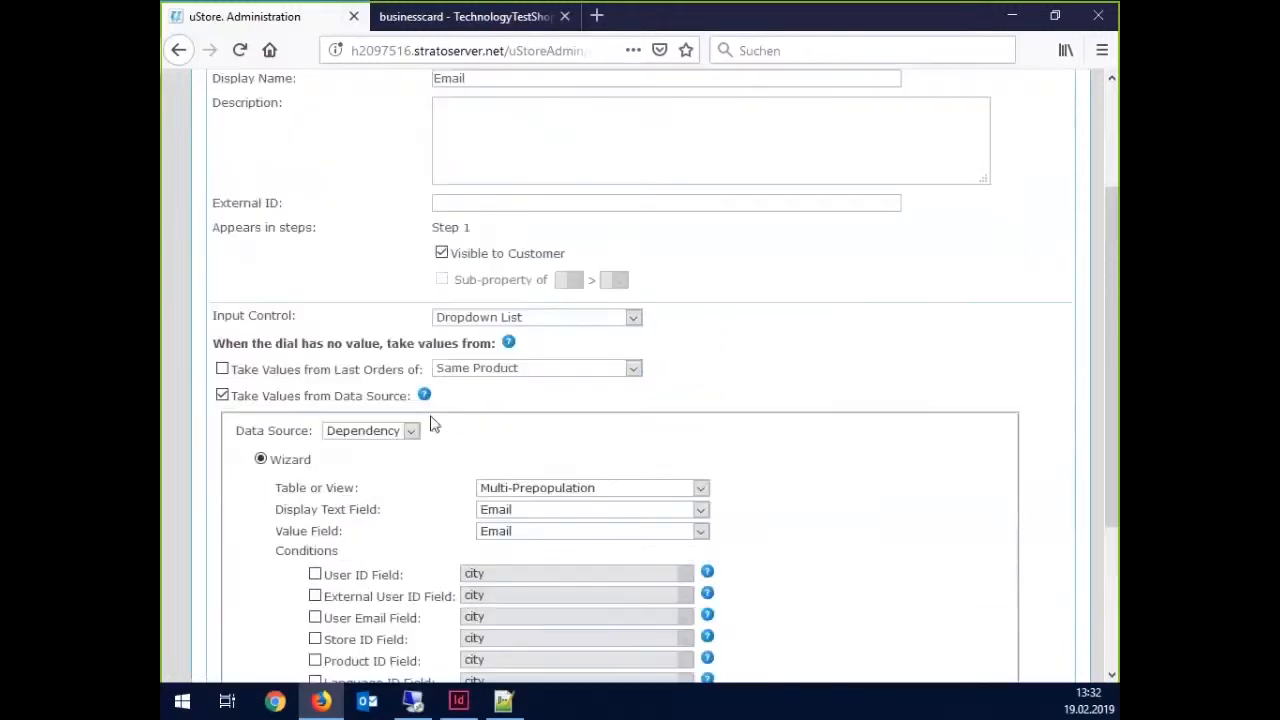
scroll(430, 440, down, 2)
scroll(221, 136, up, 6)
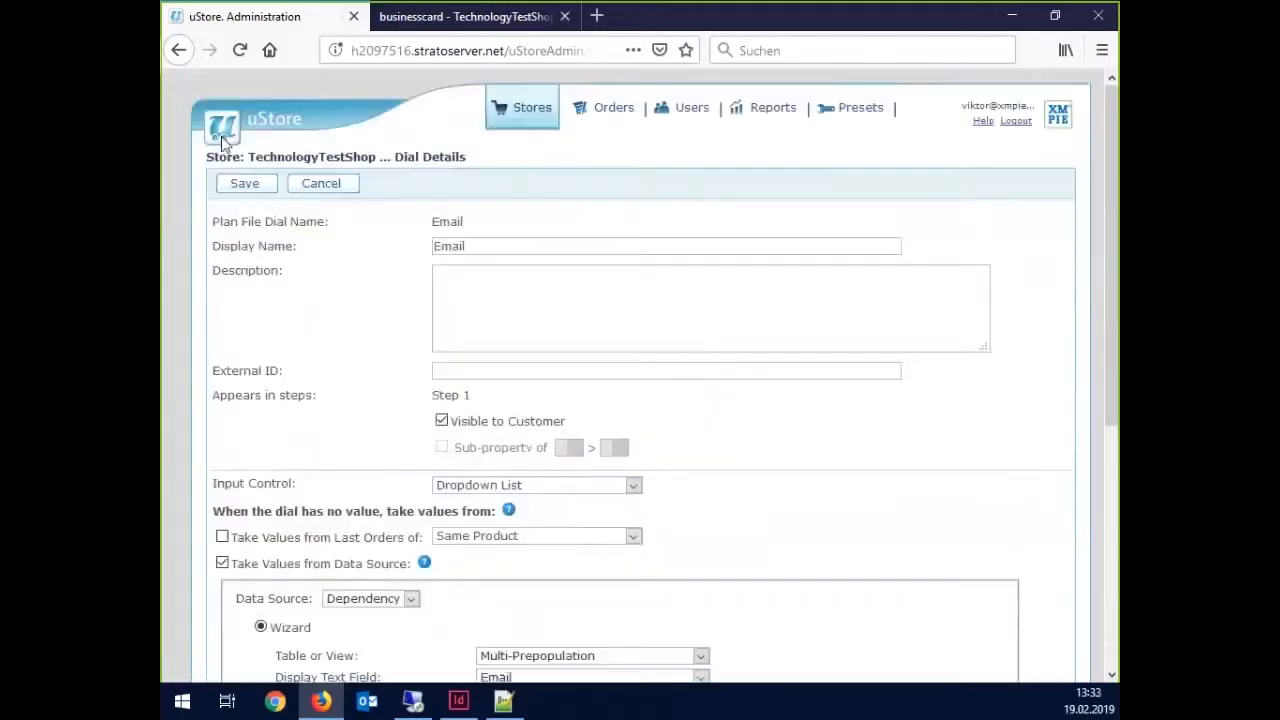
click(240, 185)
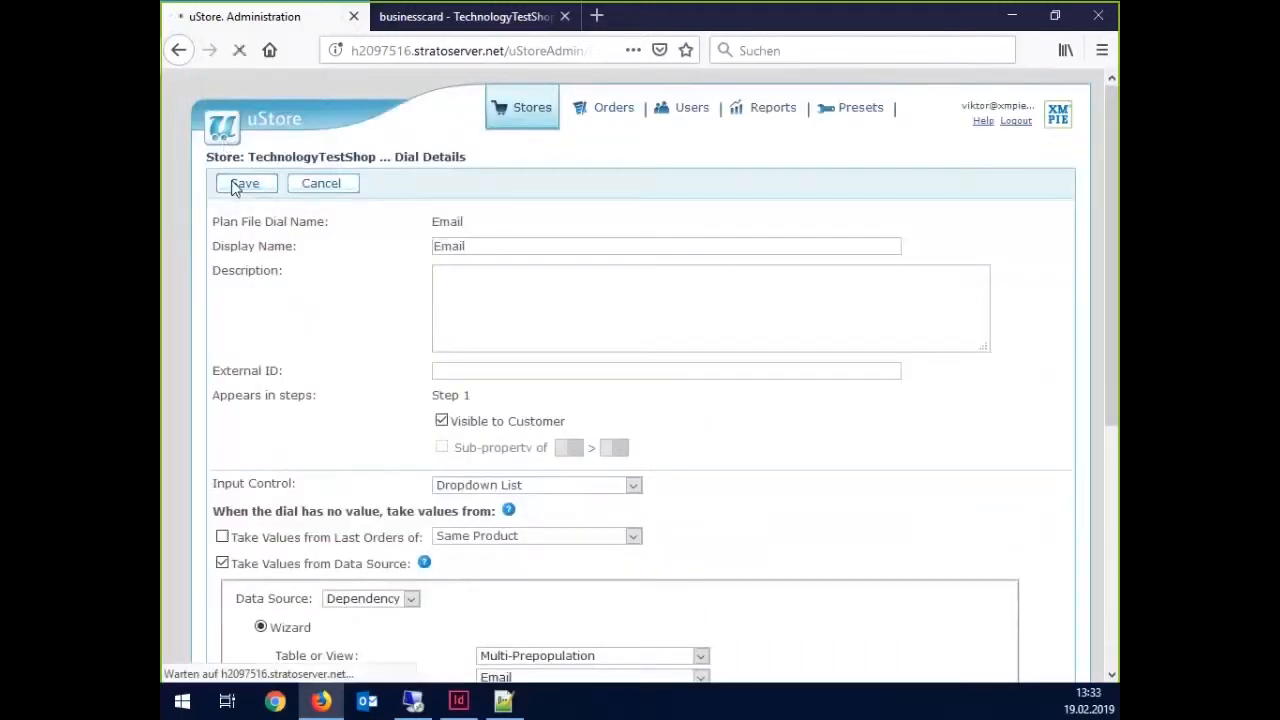
- Show the Variables as available dials and link var-firstname to Step 1
click(371, 278)
click(363, 317)
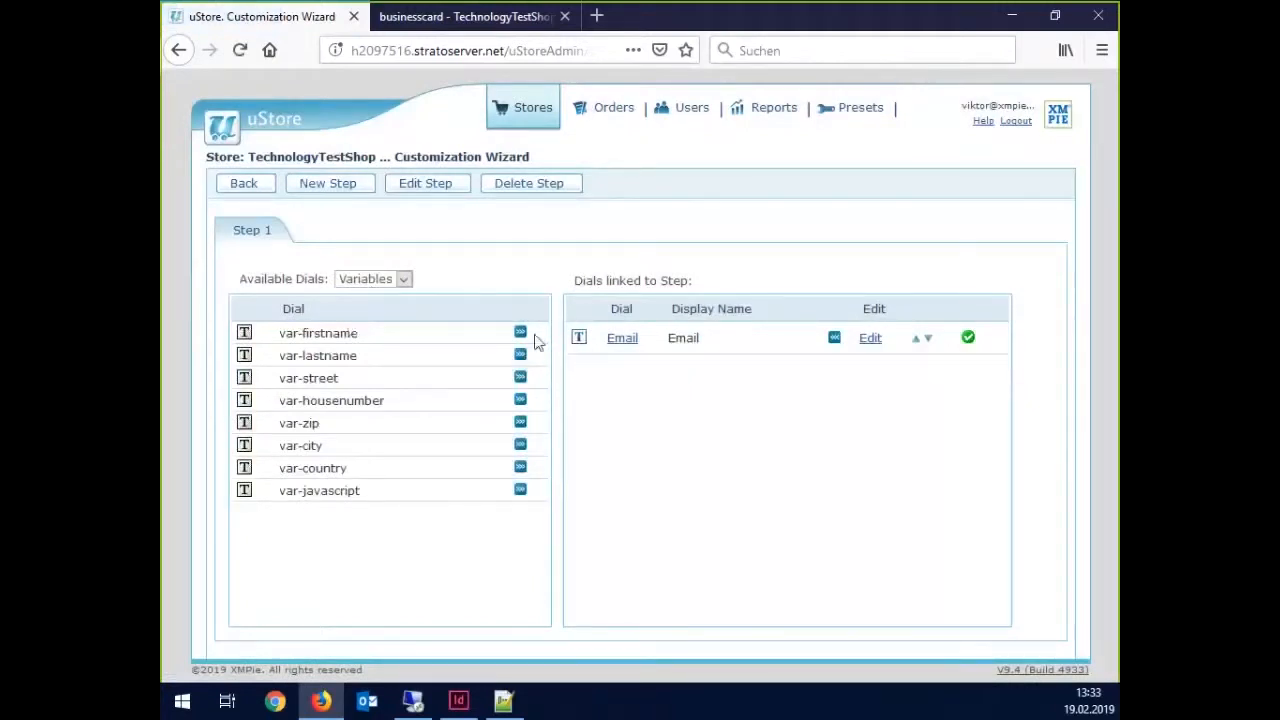
click(517, 338)
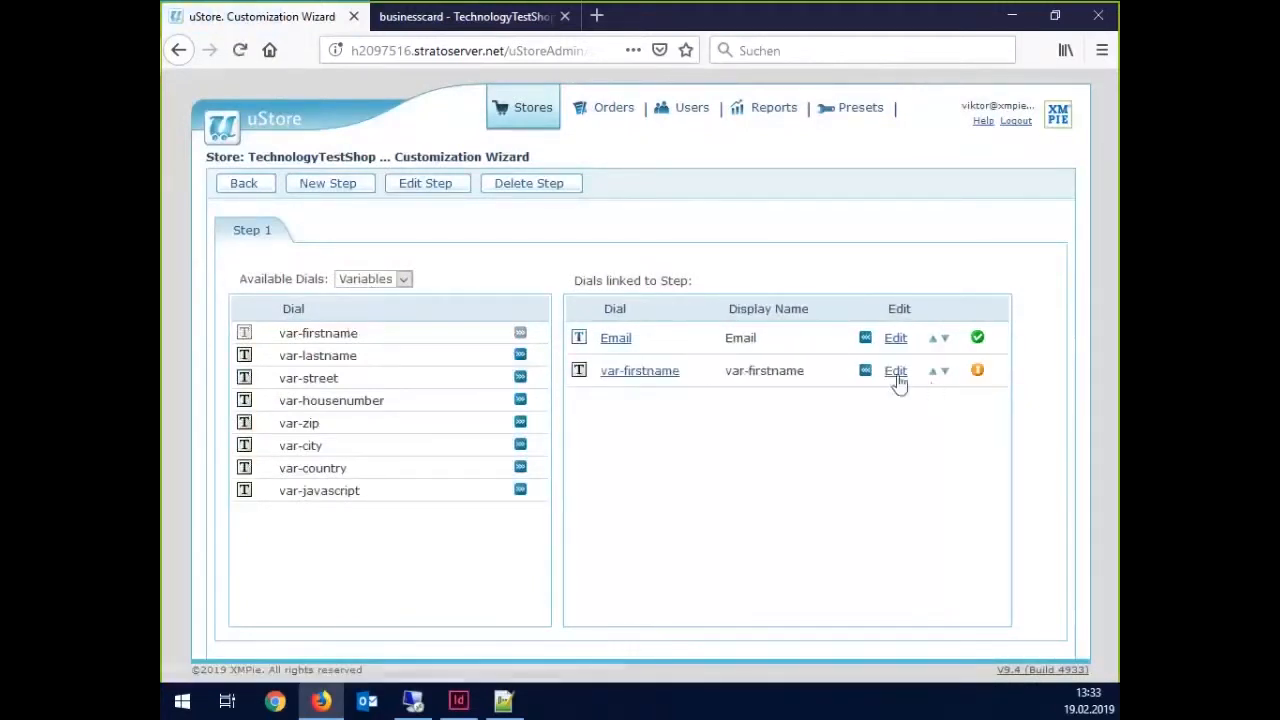
- Open the var-firstname dial's details and set its input control to Dropdown List
click(895, 372)
click(484, 199)
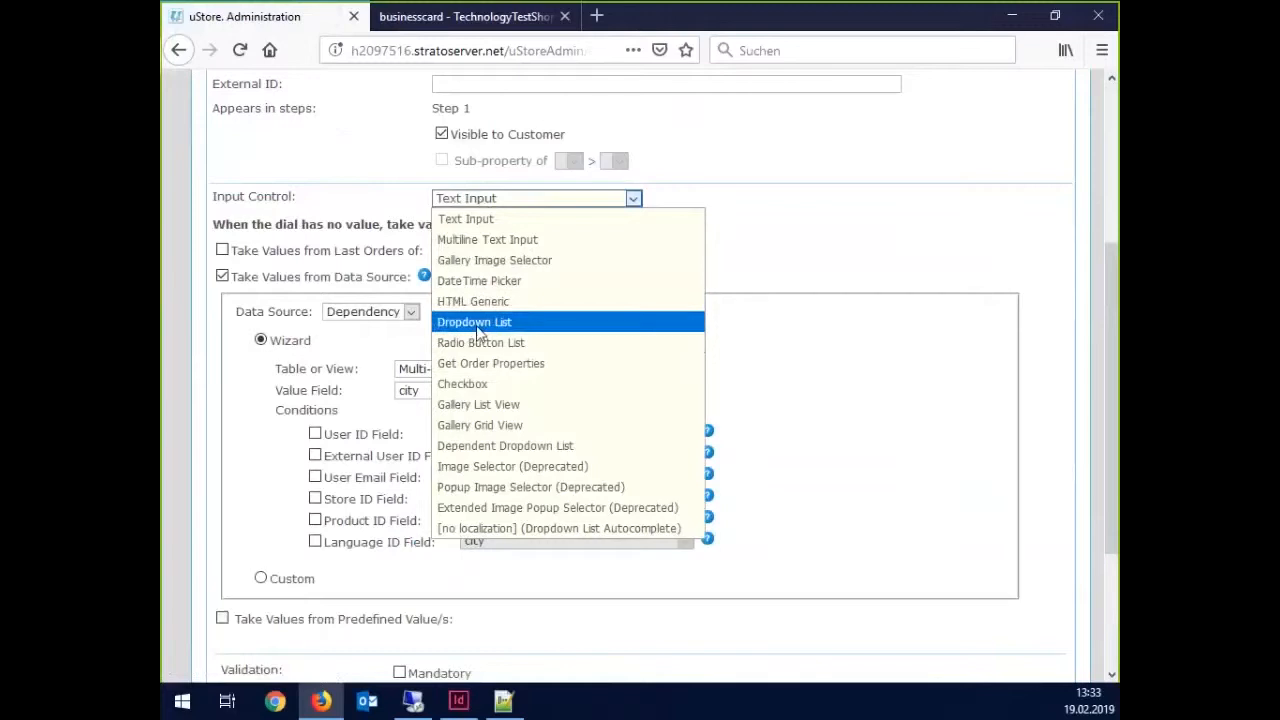
click(477, 325)
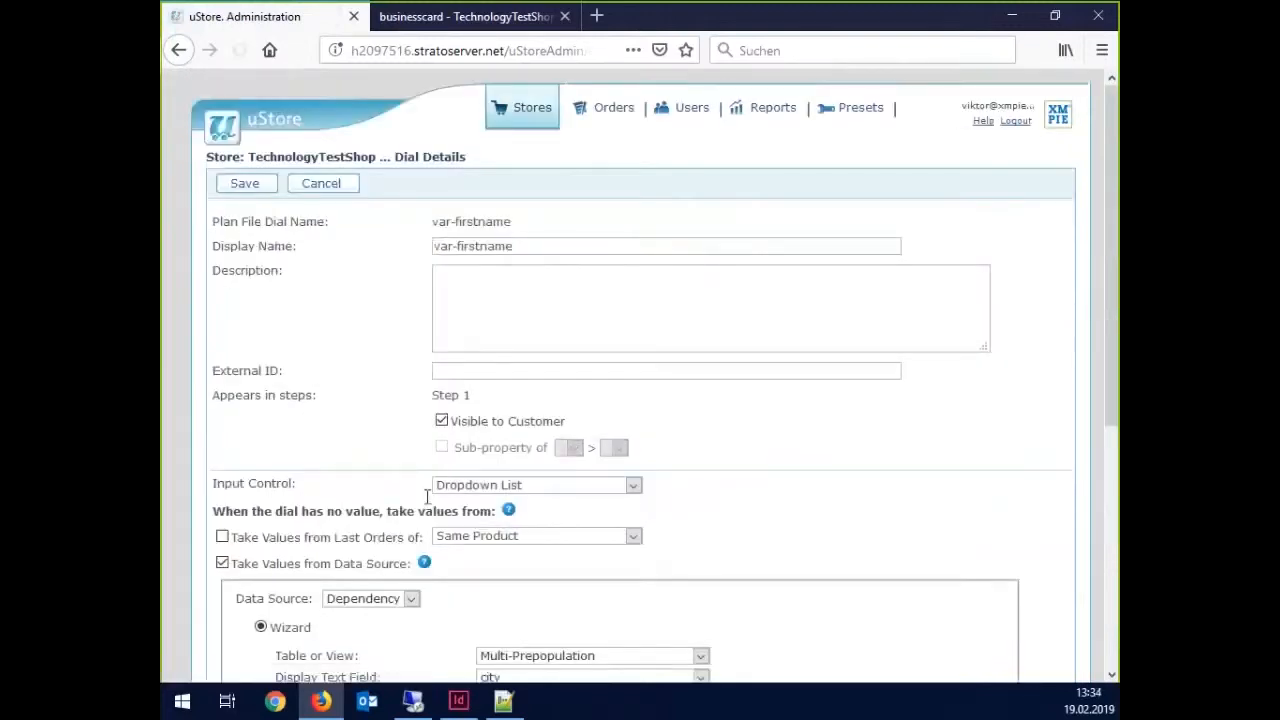
- Set the Display Text Field of the var-firstname dial to Email
click(494, 281)
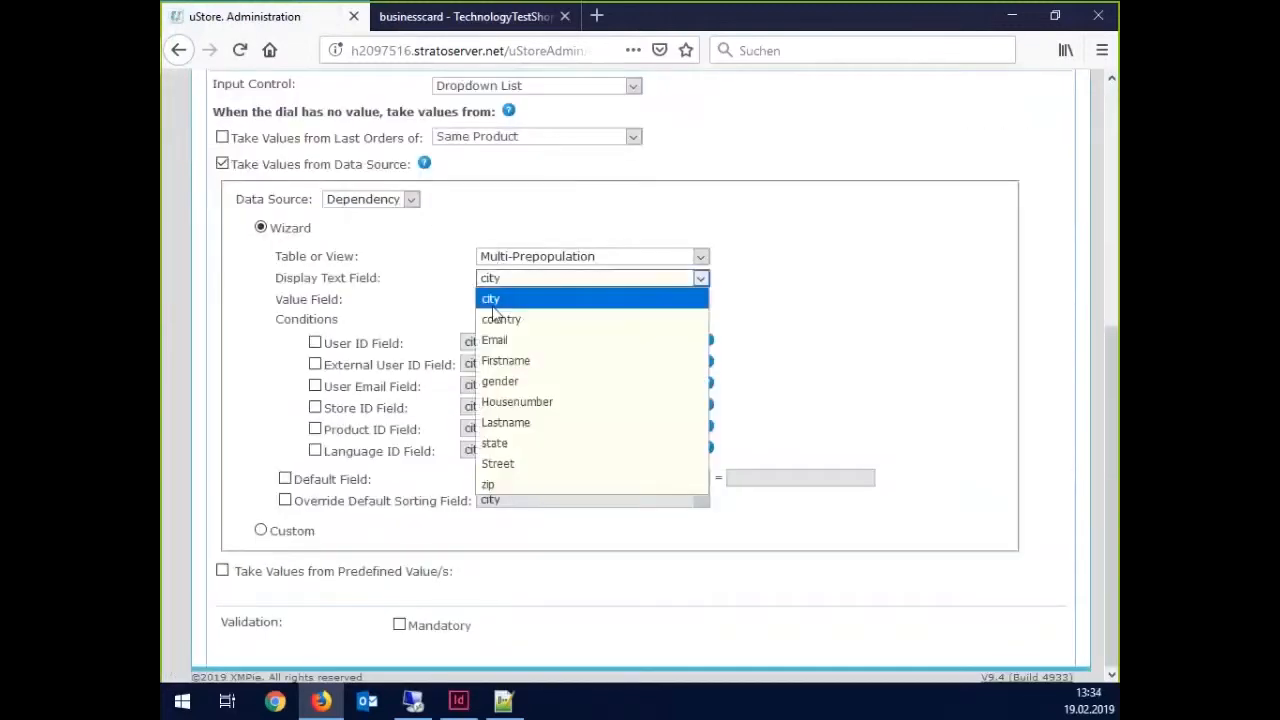
click(496, 341)
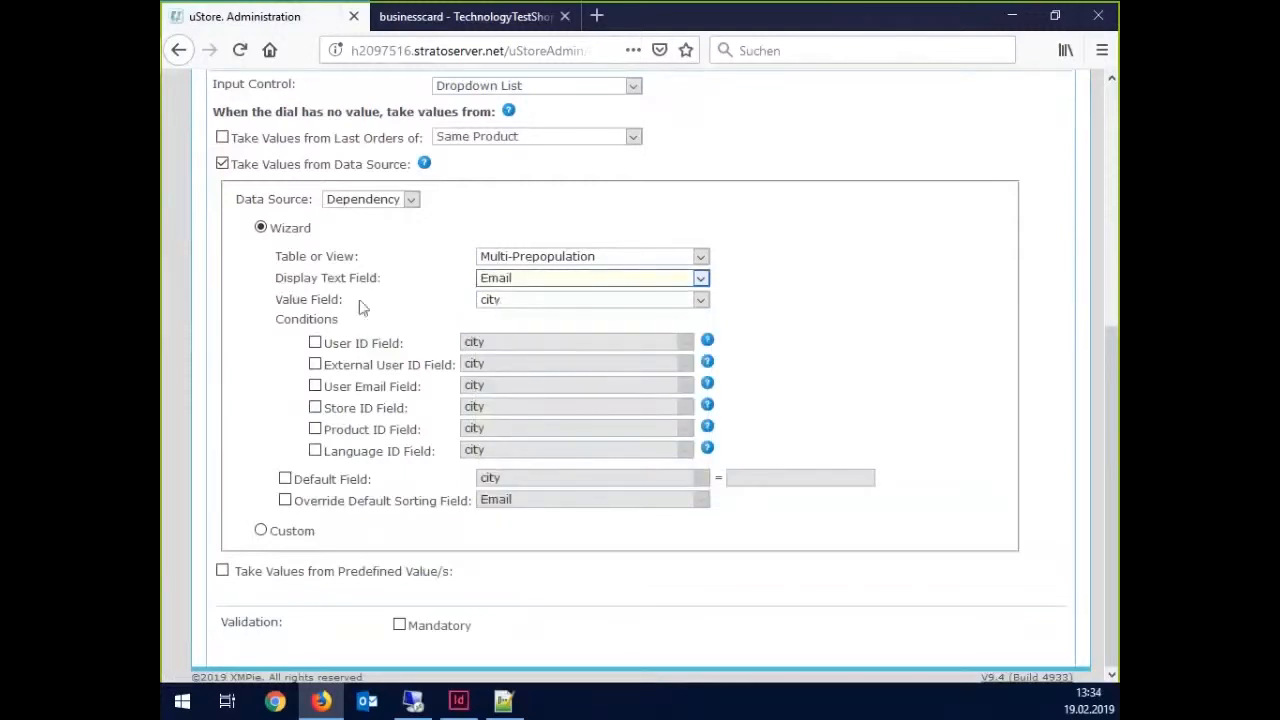
click(500, 303)
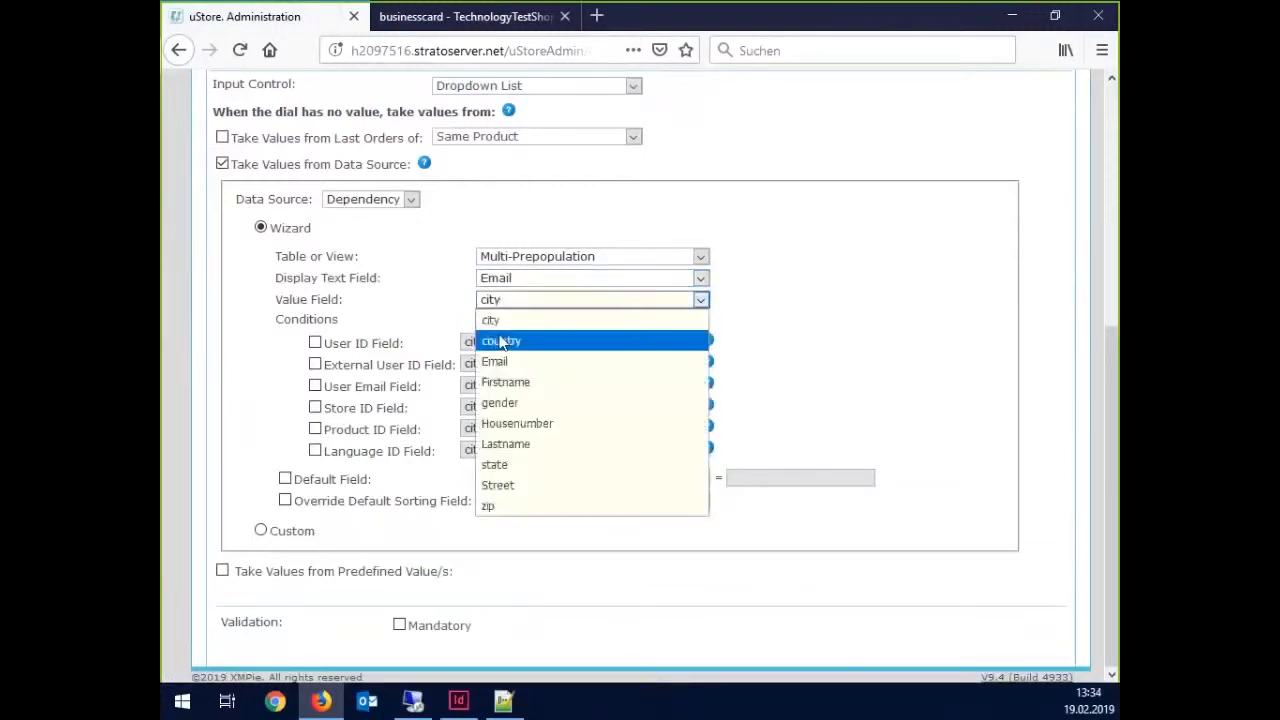
click(437, 317)
scroll(474, 209, up, 5)
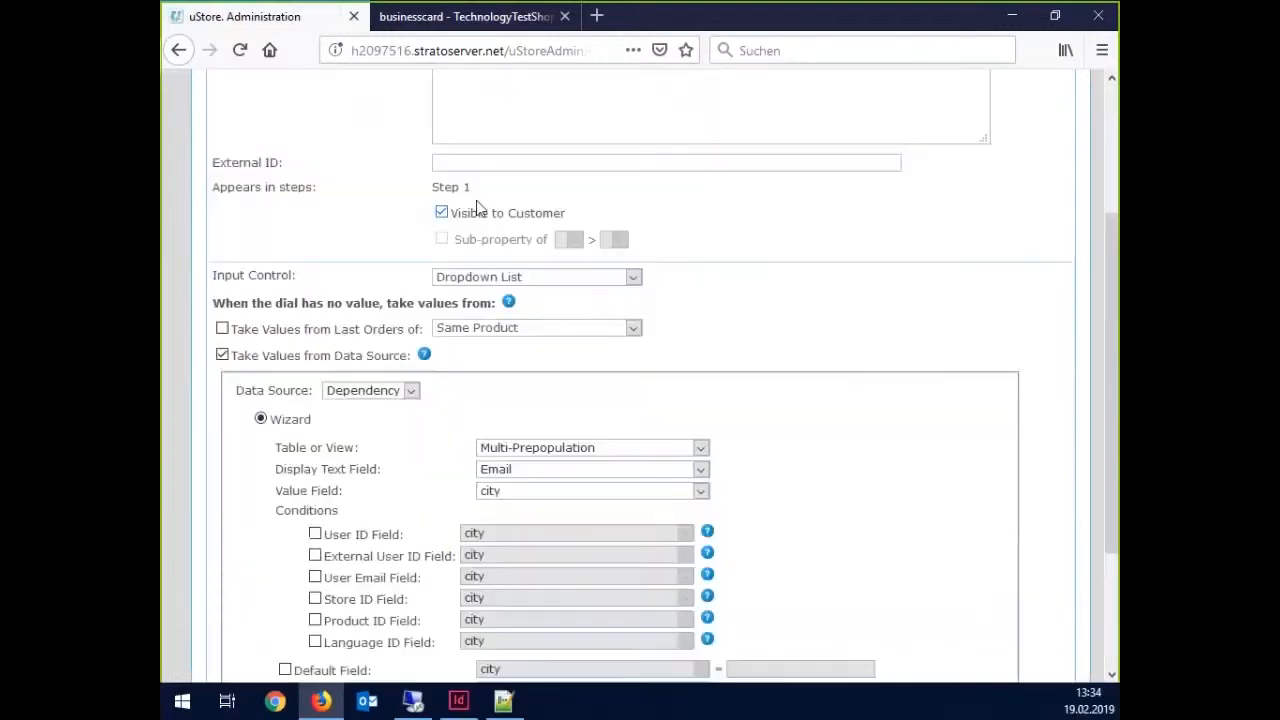
scroll(526, 260, up, 1)
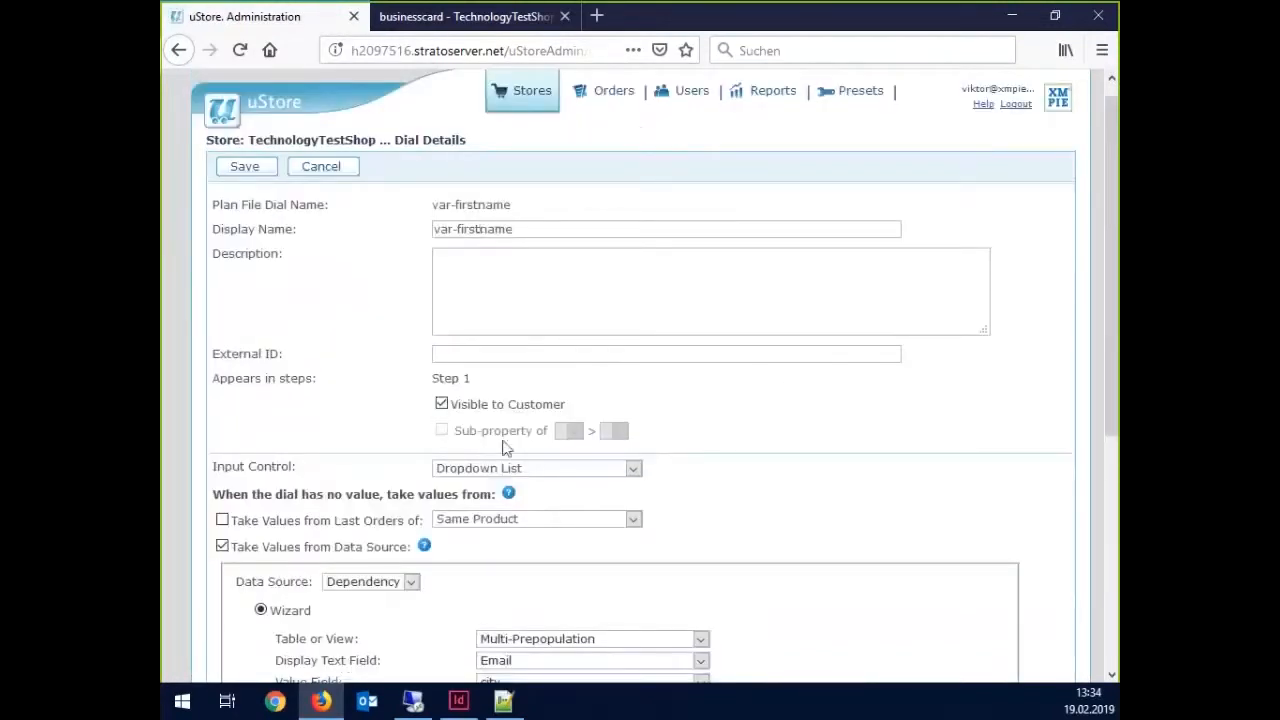
- Set the Value Field of the var-firstname dial to Firstname and save the dial
scroll(506, 449, down, 5)
drag(276, 396, 352, 402)
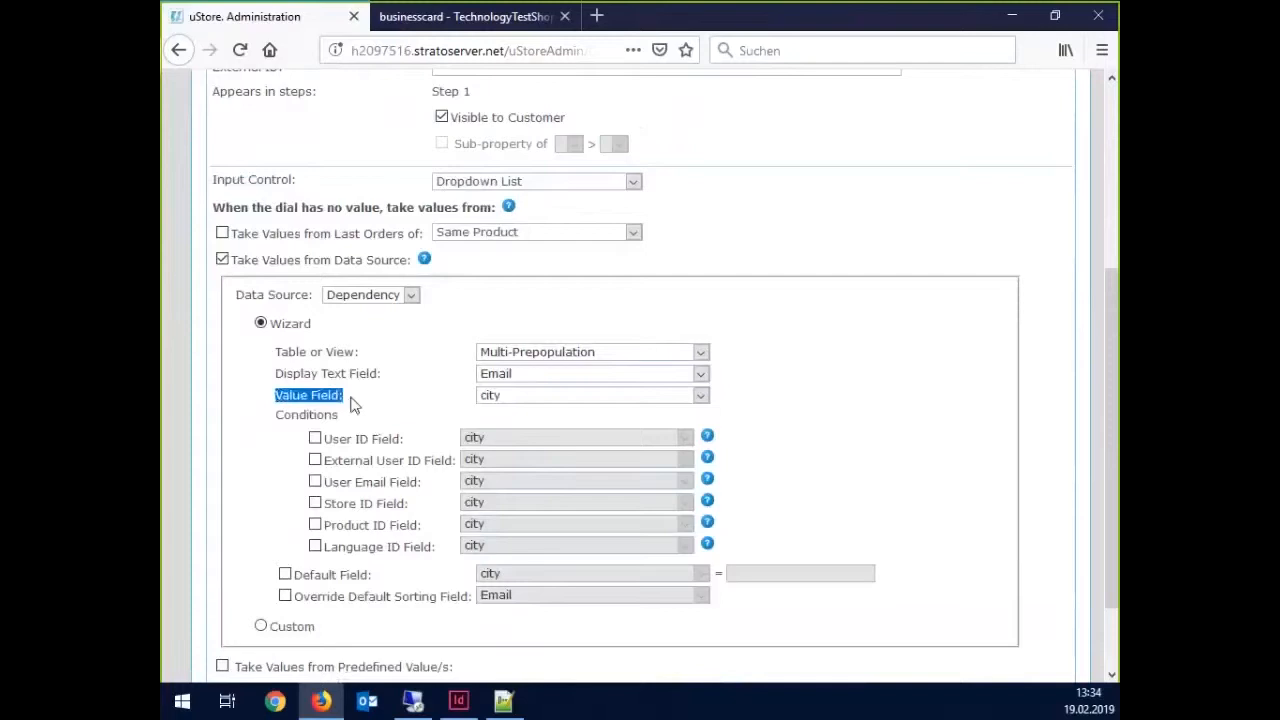
click(505, 398)
click(505, 478)
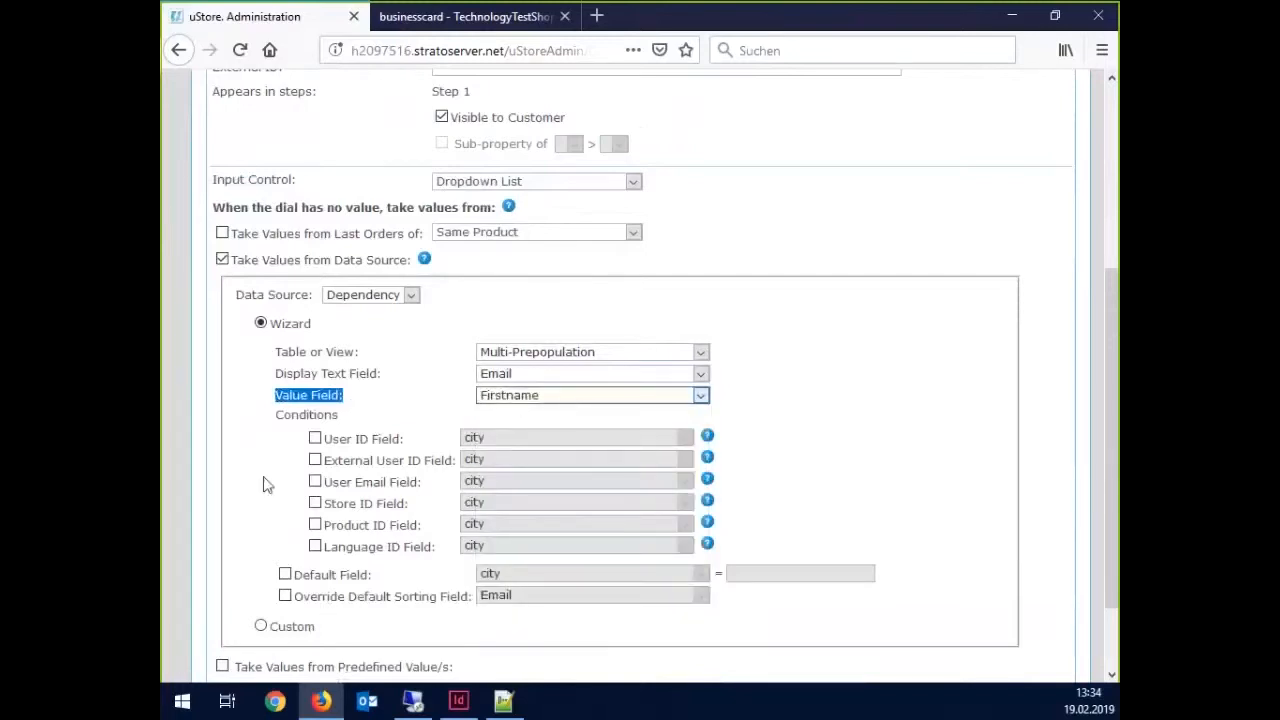
click(390, 395)
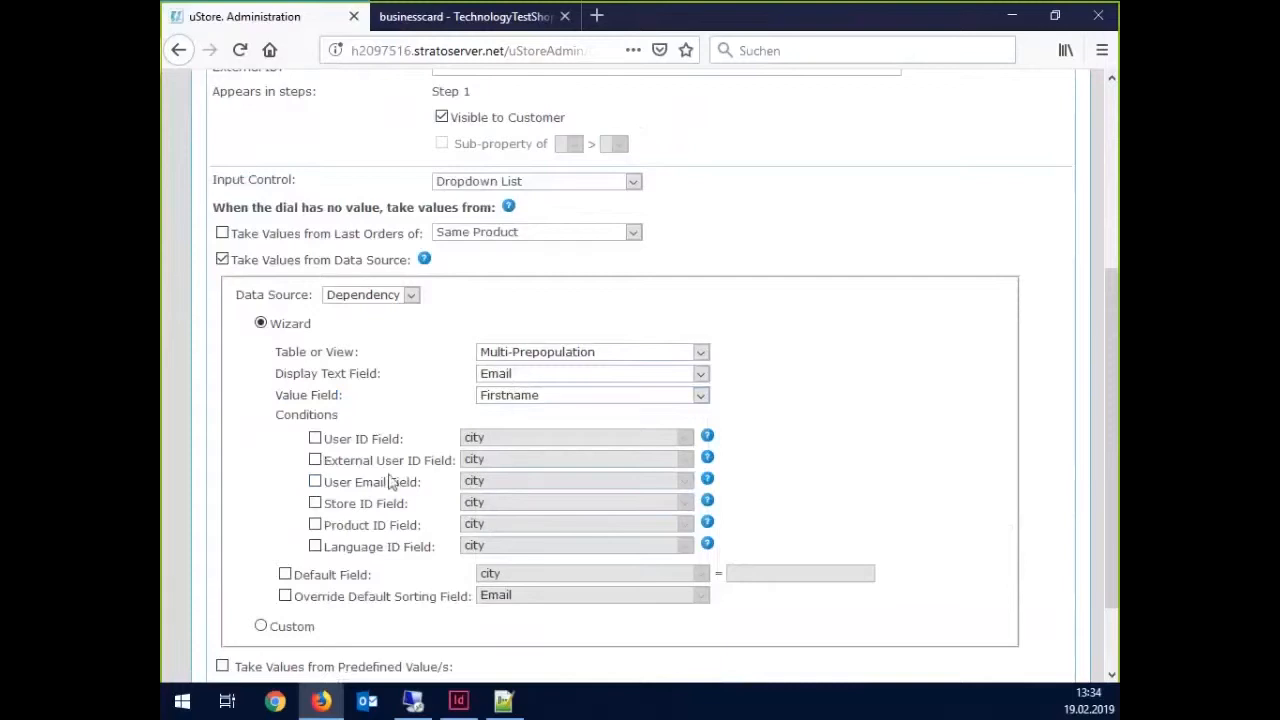
scroll(407, 500, up, 3)
scroll(407, 500, up, 1)
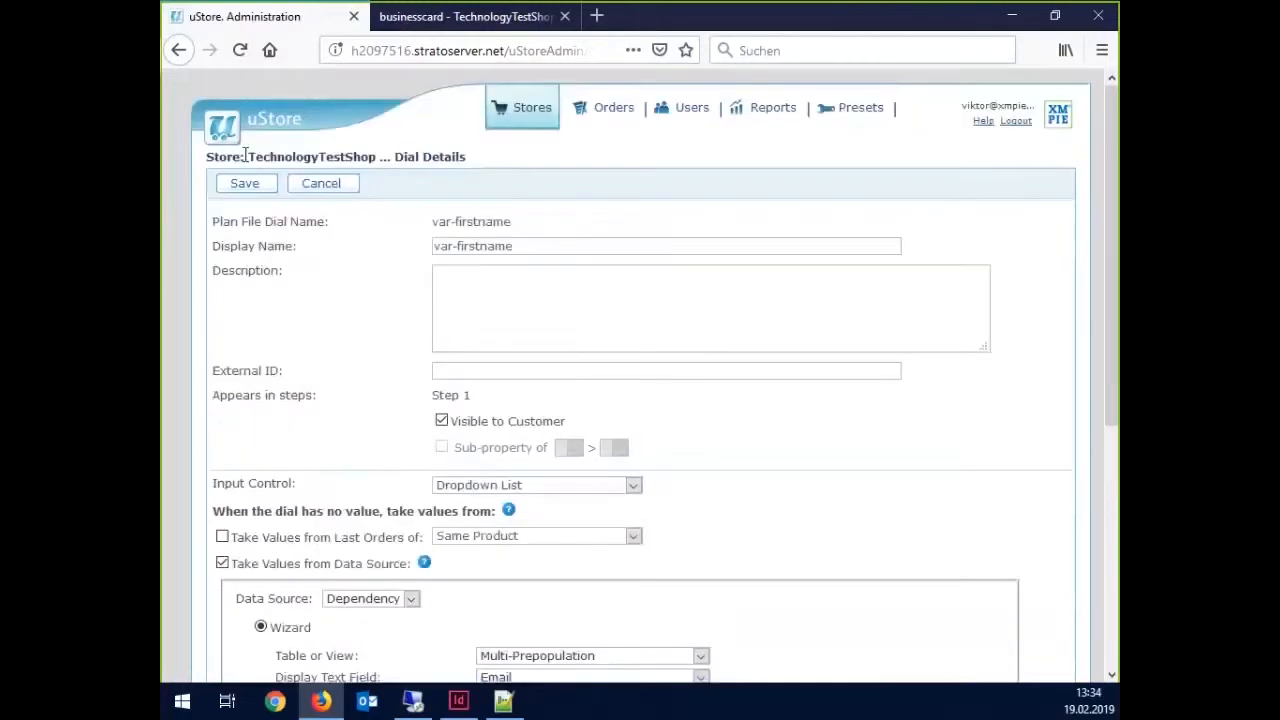
click(252, 186)
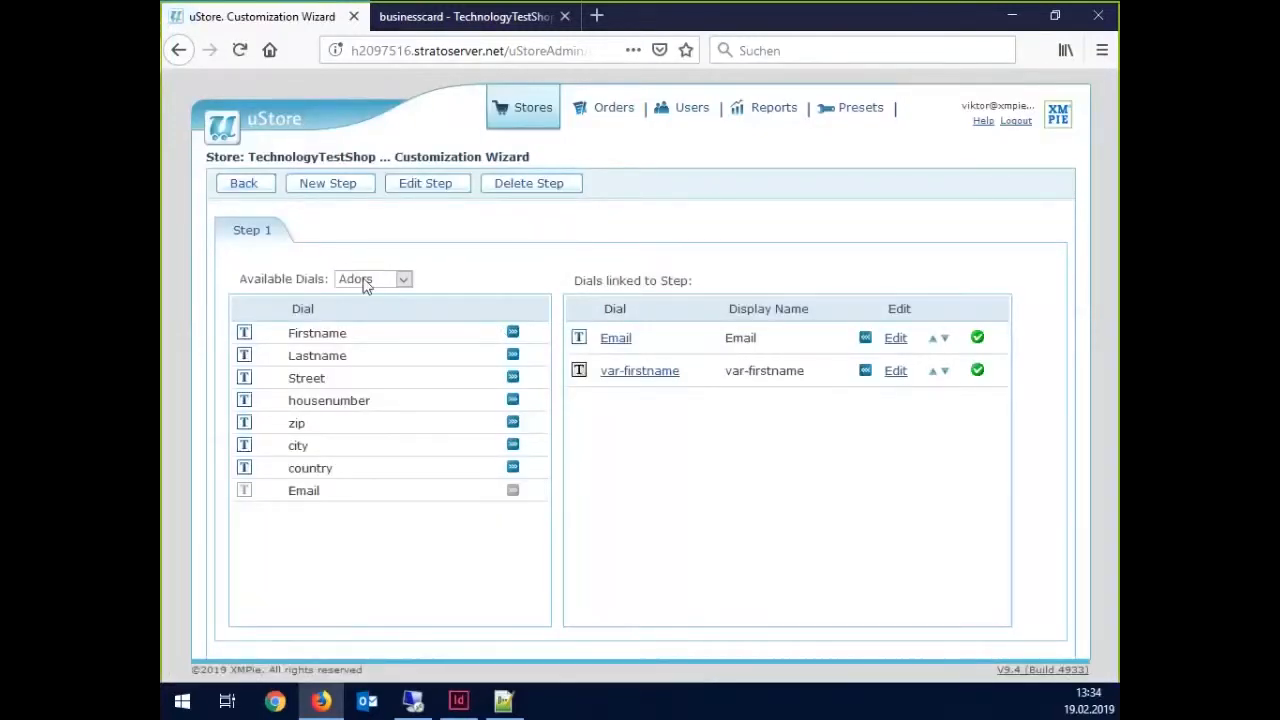
- Link the Firstname Ador and the var-lastname variable to Step 1
click(512, 333)
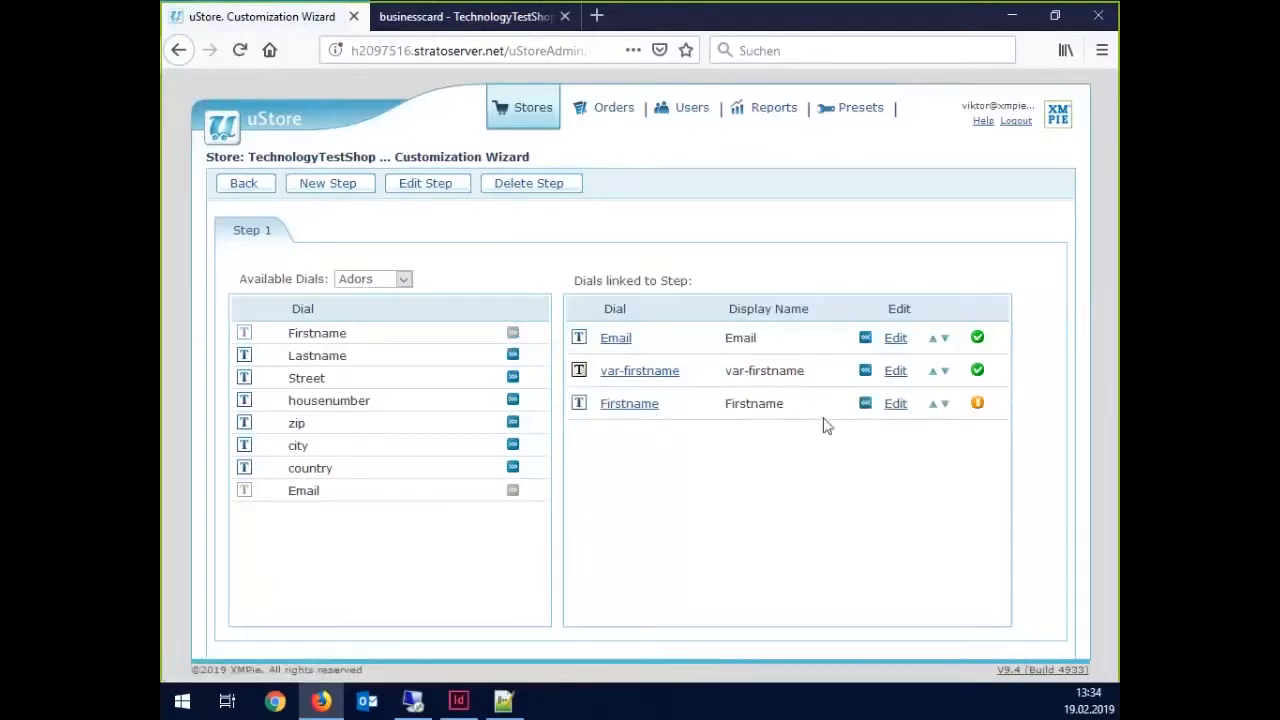
click(374, 284)
click(369, 318)
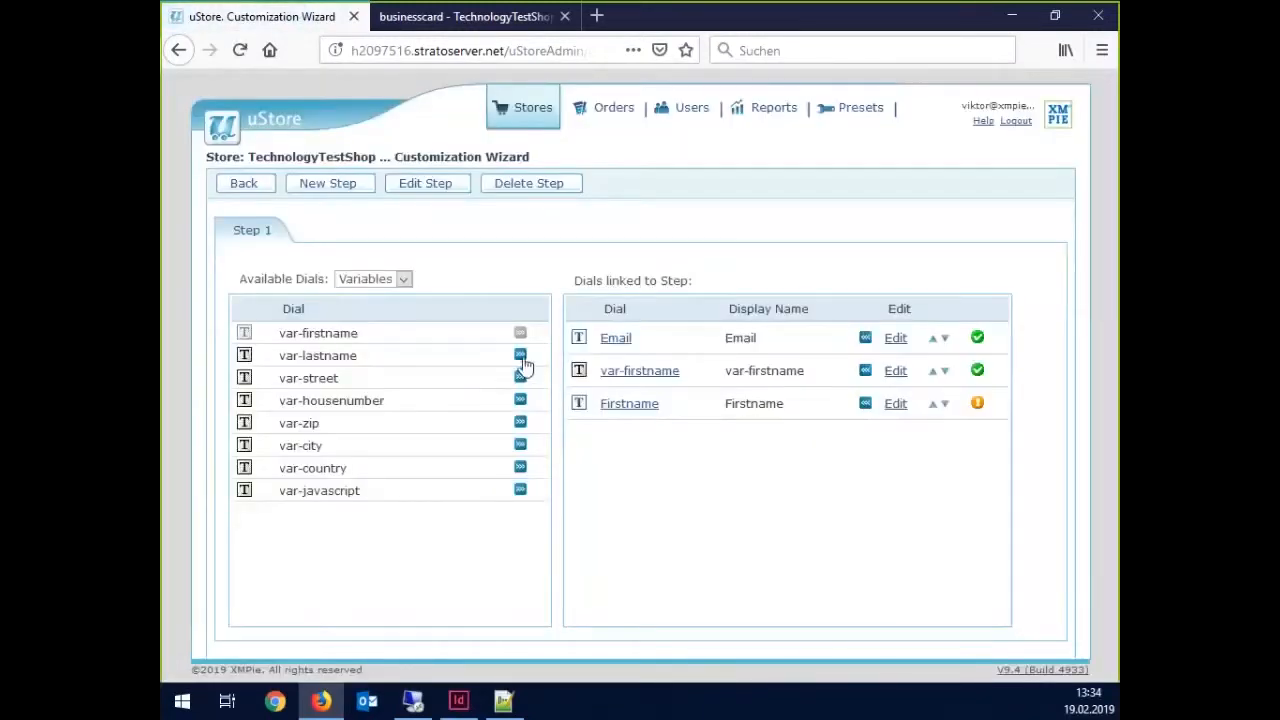
click(521, 356)
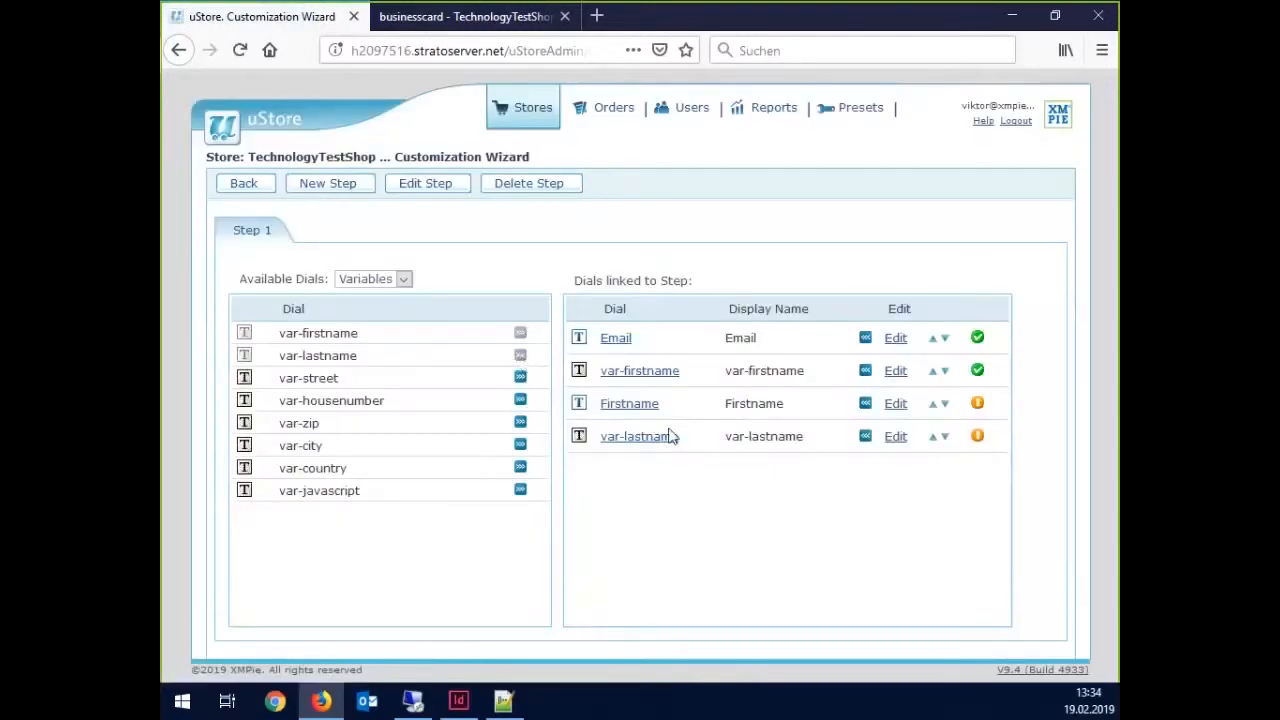
- Open the var-lastname dial's details and set its input control to Dropdown List
click(663, 438)
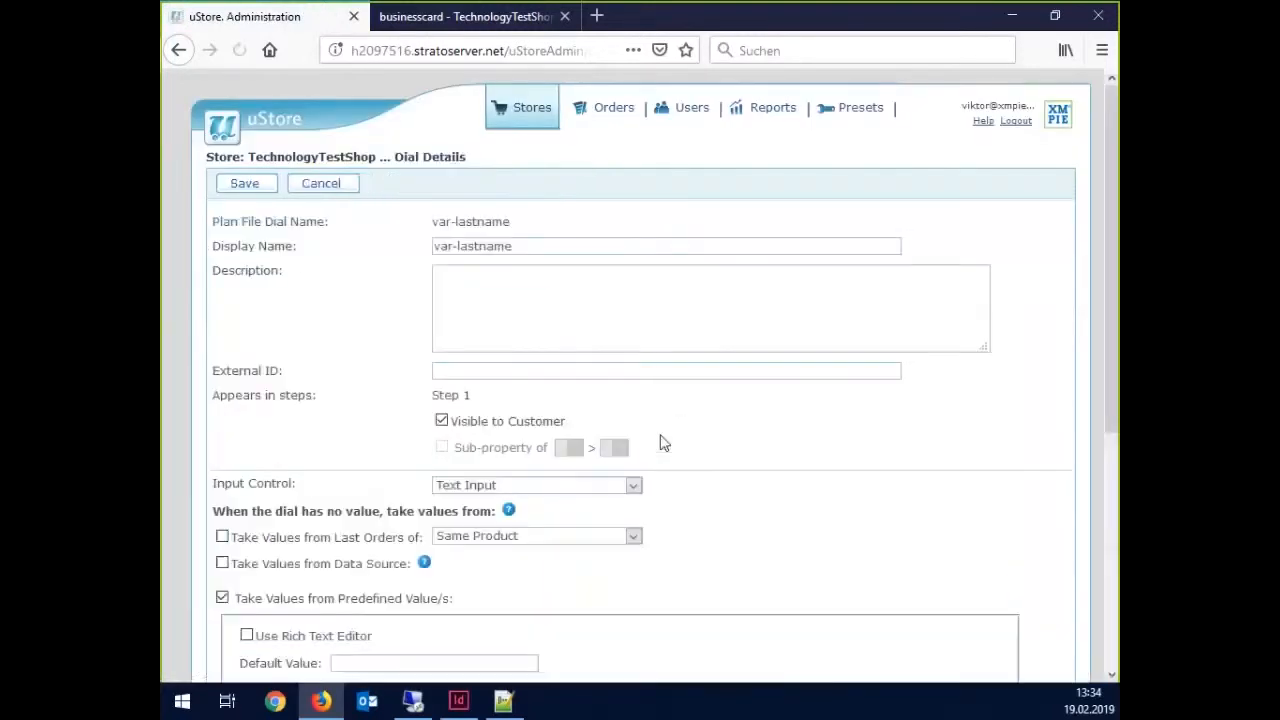
scroll(700, 492, down, 3)
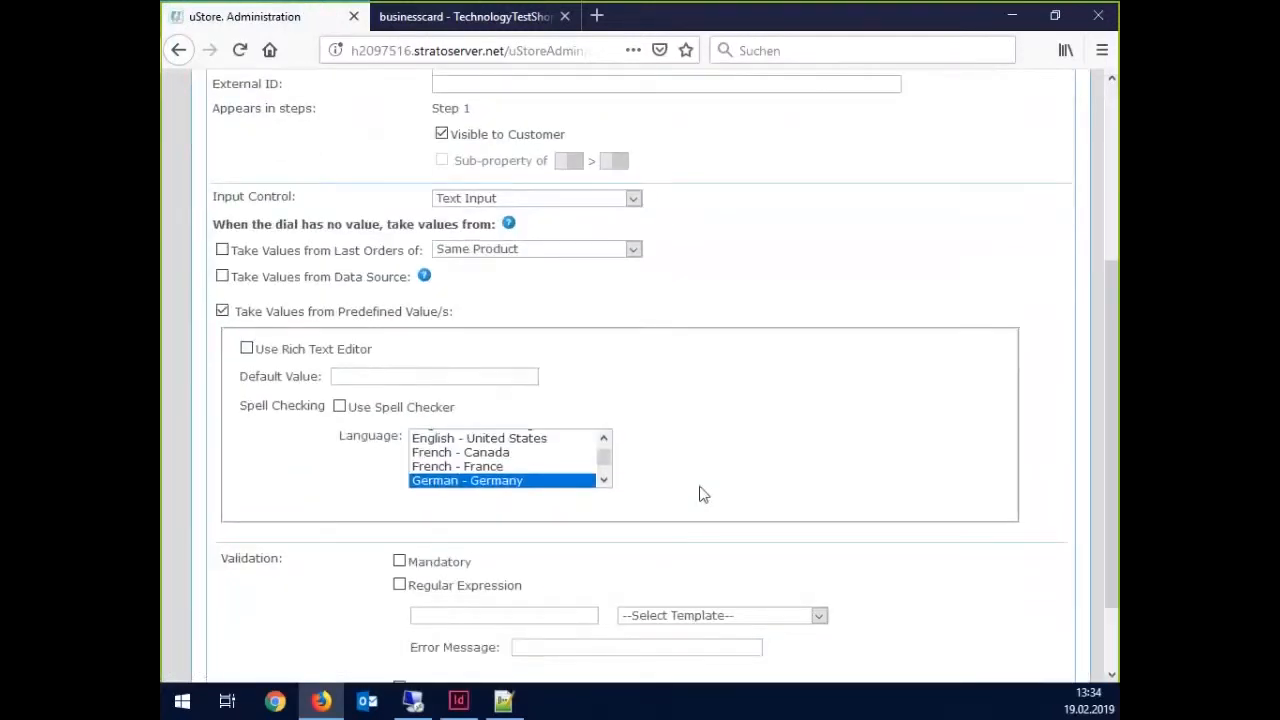
click(480, 200)
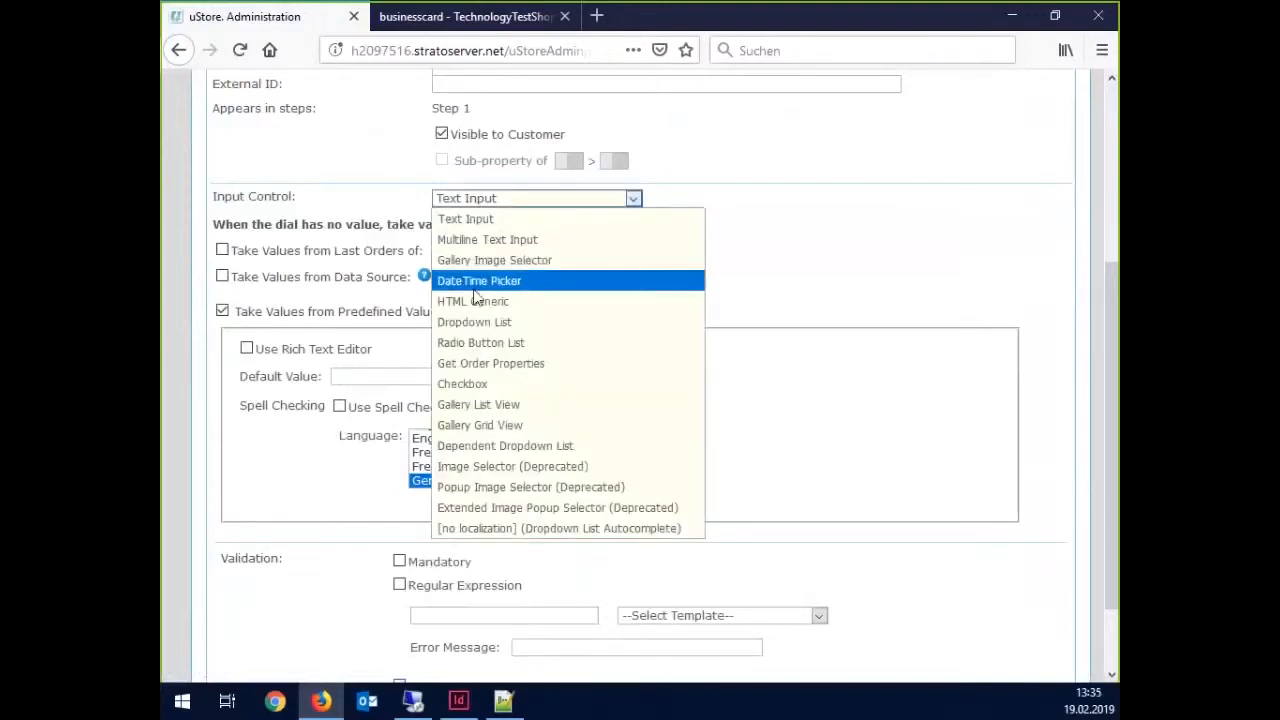
click(474, 322)
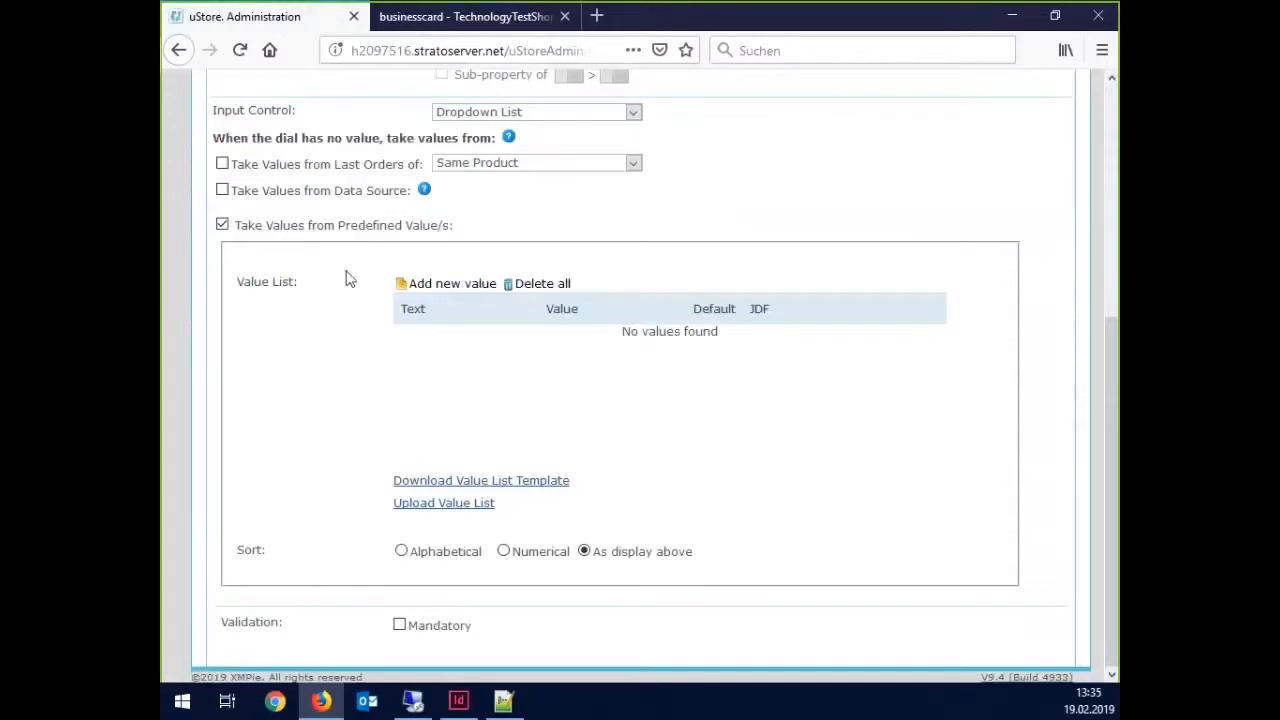
- Replace the var-lastname dial's predefined values with the Dependency data source, using the Multi-Prepopulation table
click(222, 190)
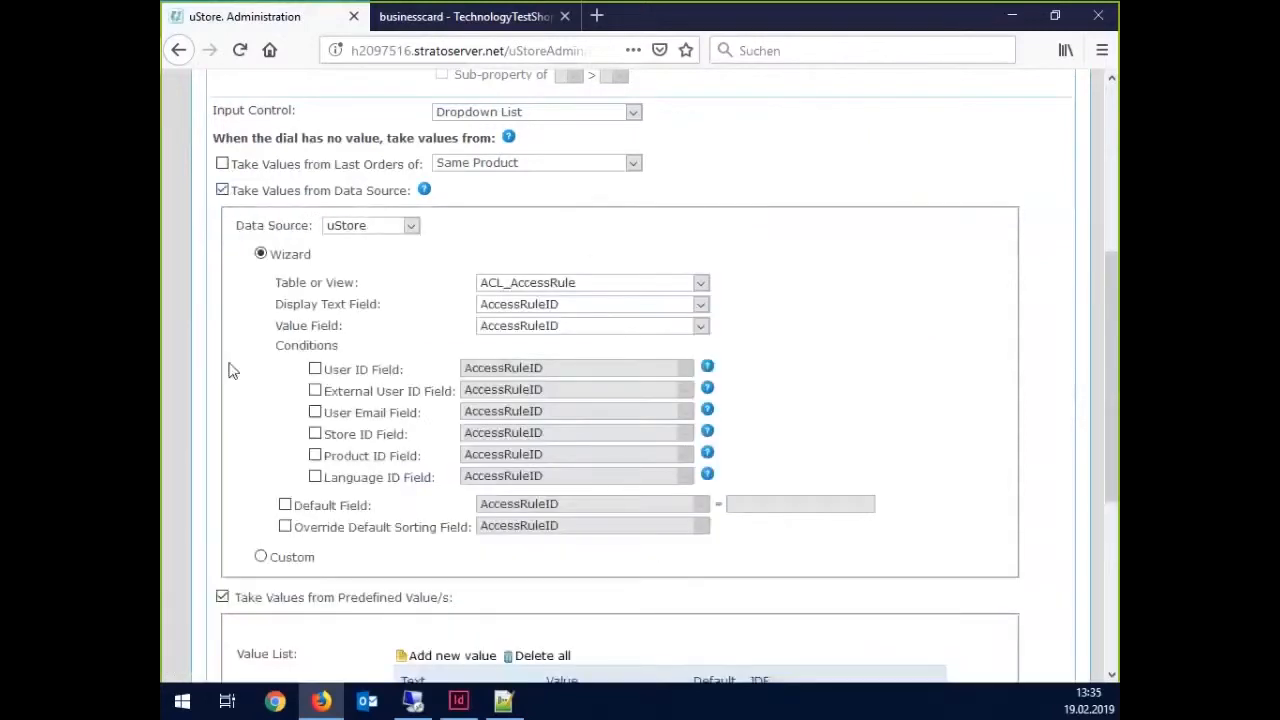
click(224, 600)
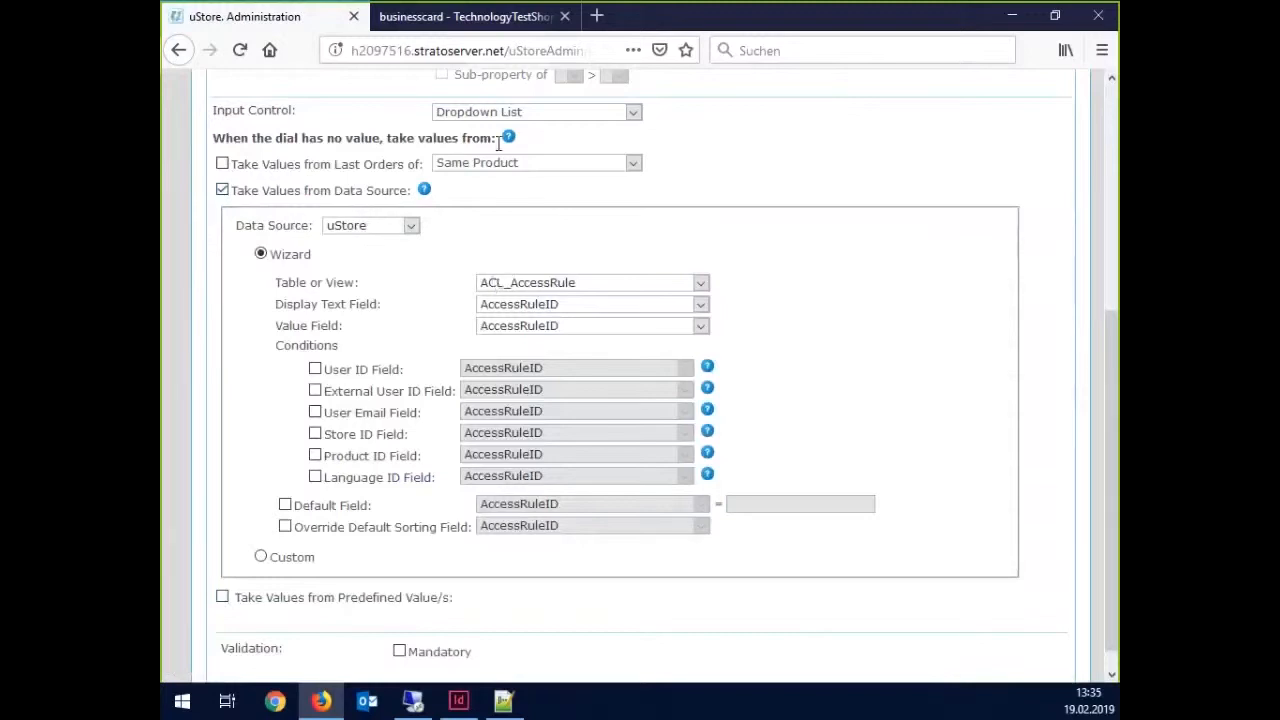
click(383, 227)
click(363, 266)
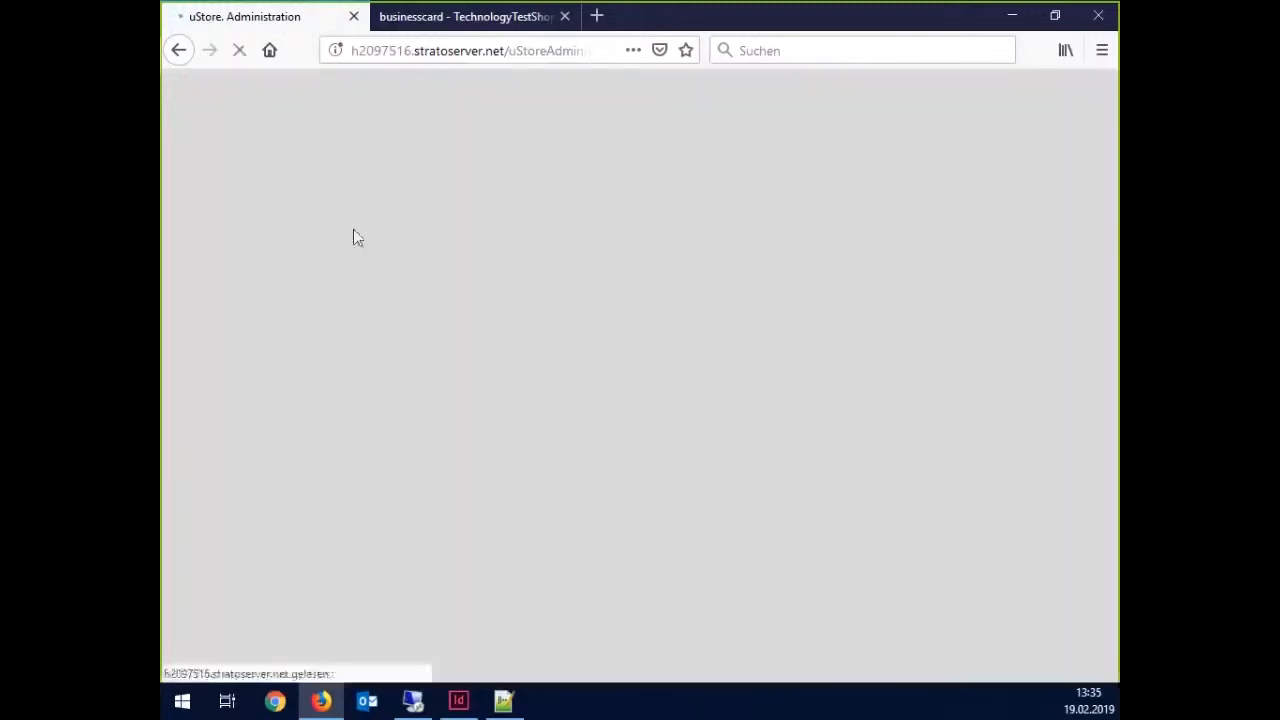
scroll(480, 330, down, 3)
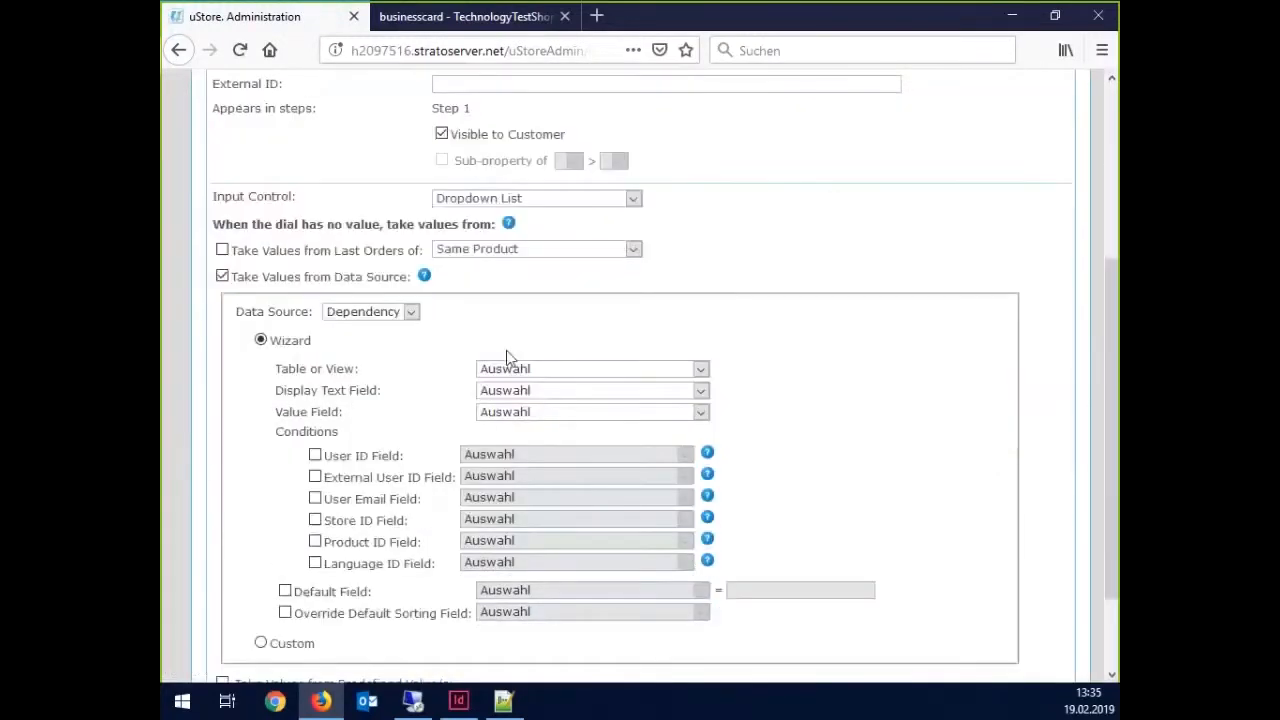
click(503, 368)
click(509, 413)
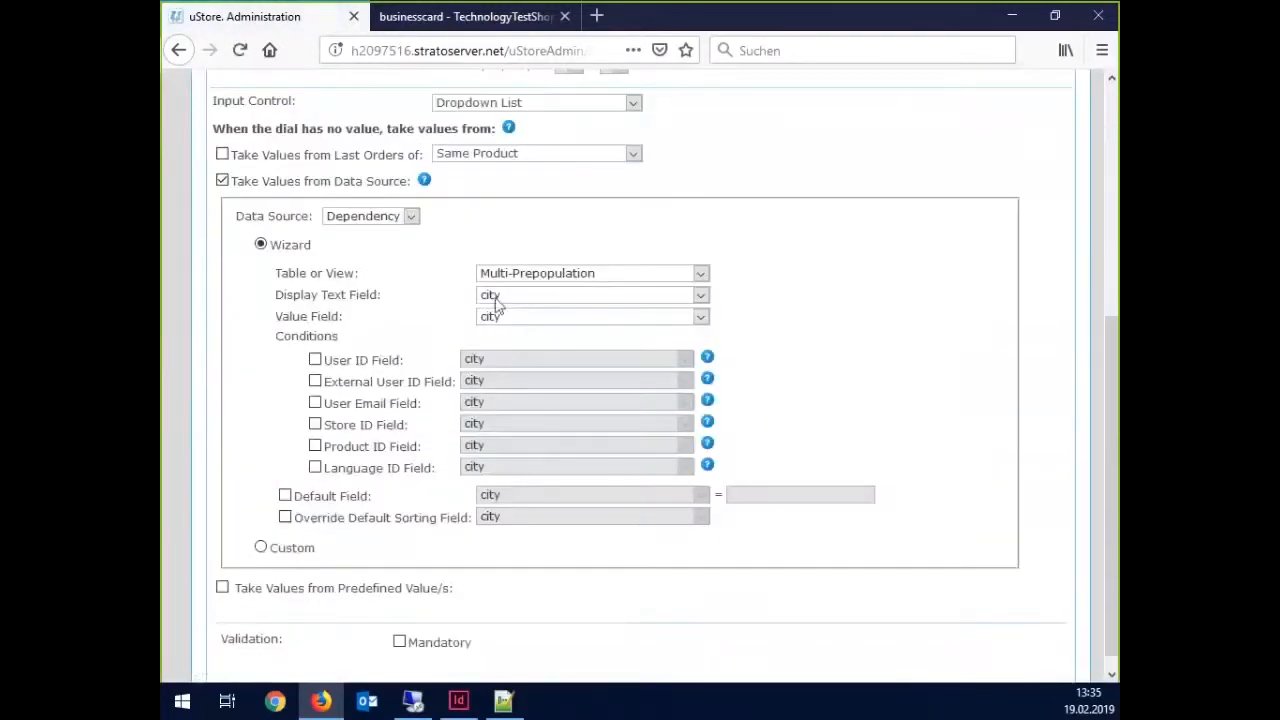
- Set the var-lastname dial's Display Text Field to Email and Value Field to Lastname, and save the dial
click(496, 298)
click(500, 355)
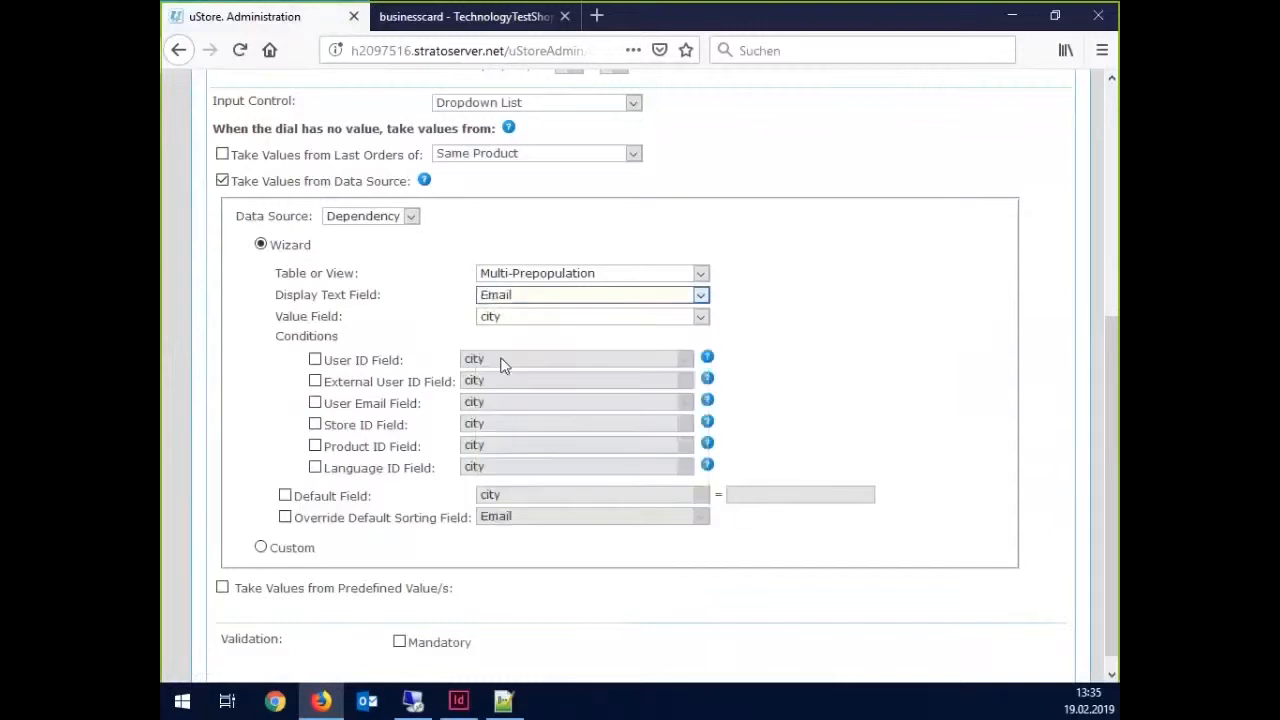
click(484, 318)
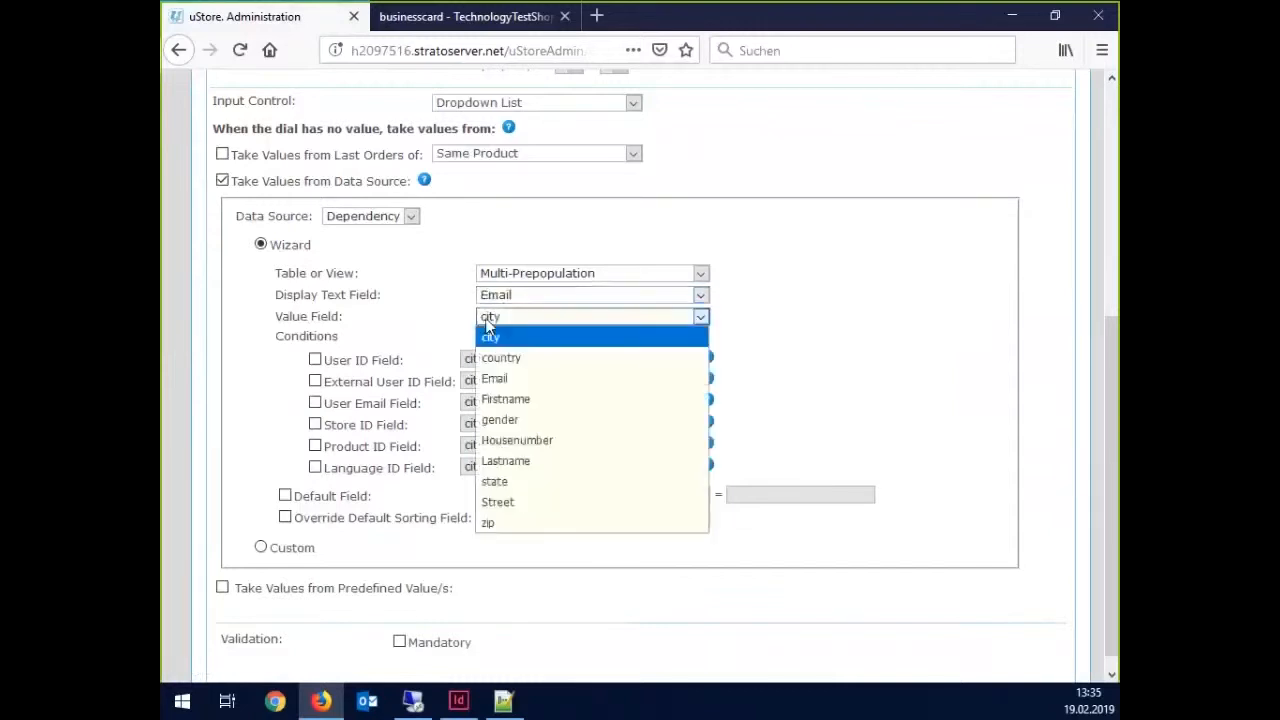
scroll(462, 338, up, 4)
scroll(438, 478, down, 4)
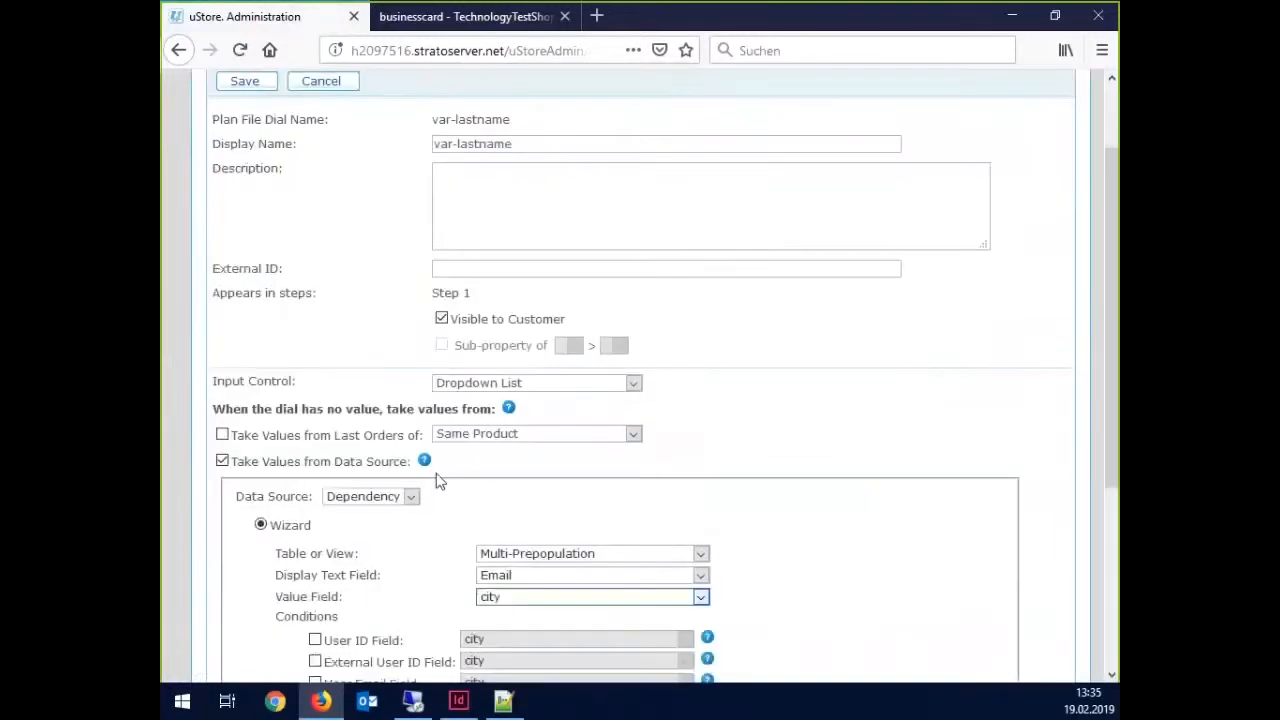
click(506, 318)
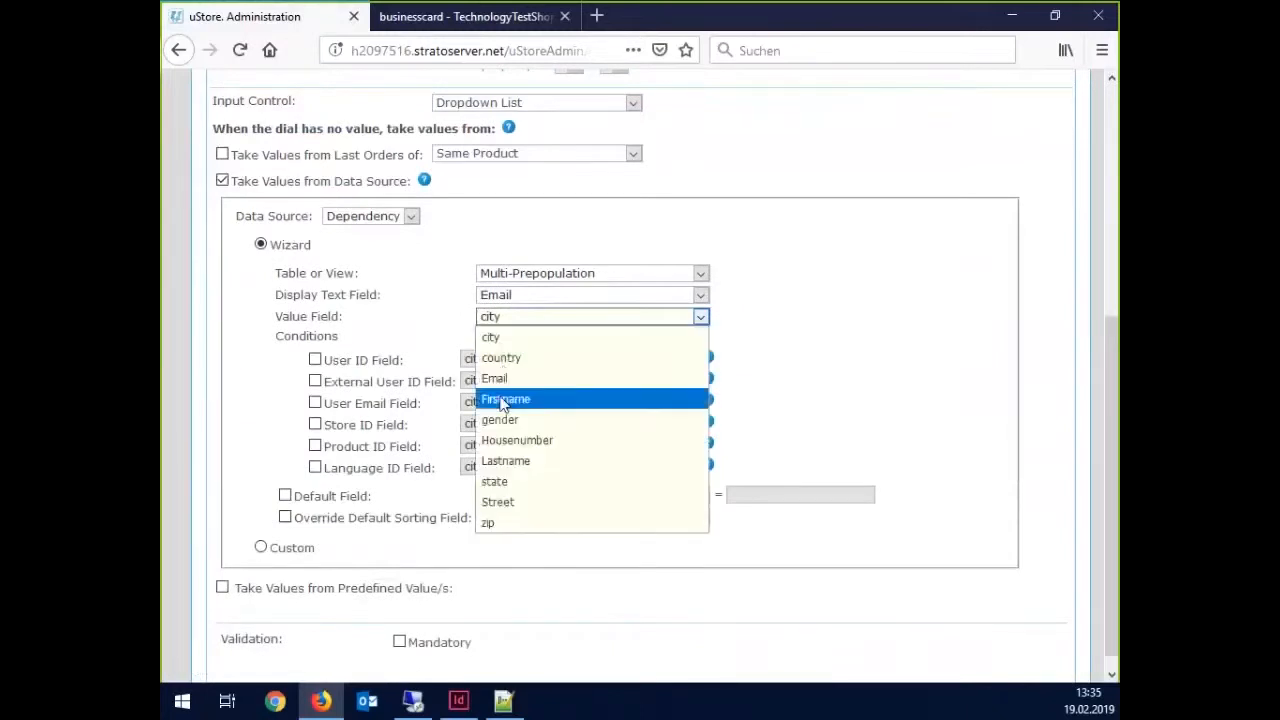
click(495, 460)
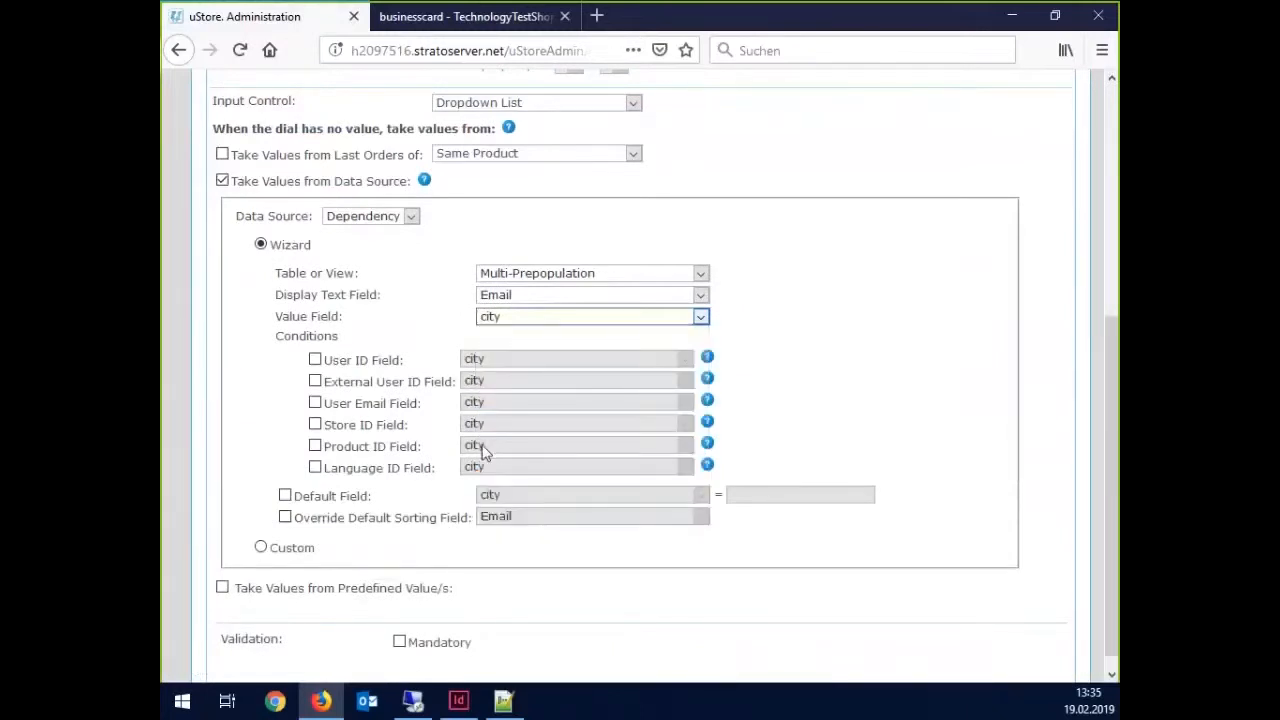
scroll(390, 472, up, 4)
click(264, 192)
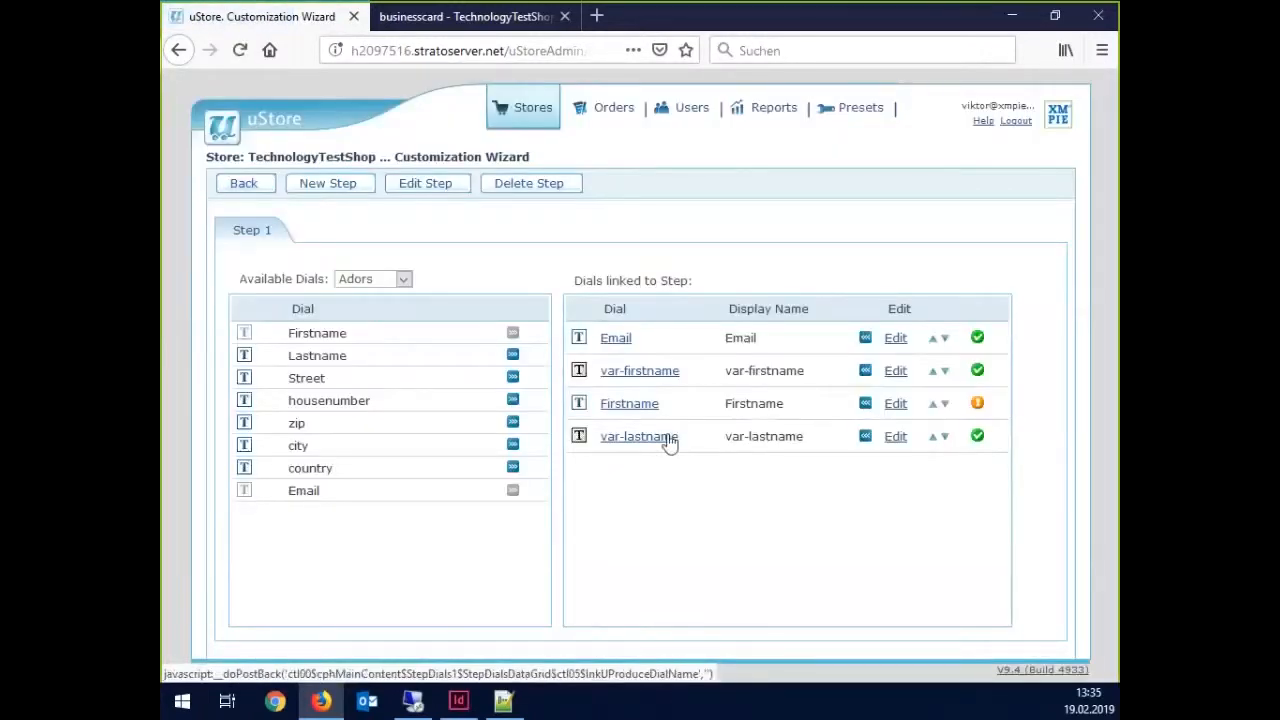
- Link the Lastname Ador to Step 1 and save its dial details with the Text Input control
click(513, 358)
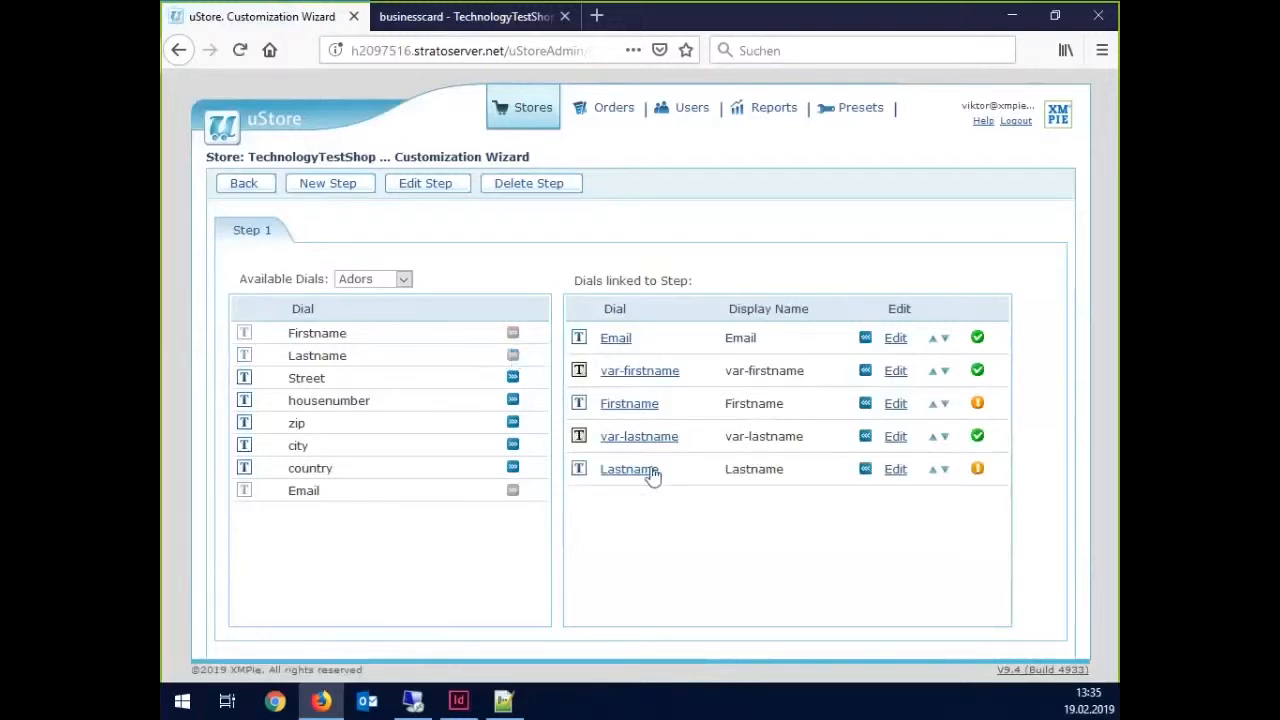
click(895, 470)
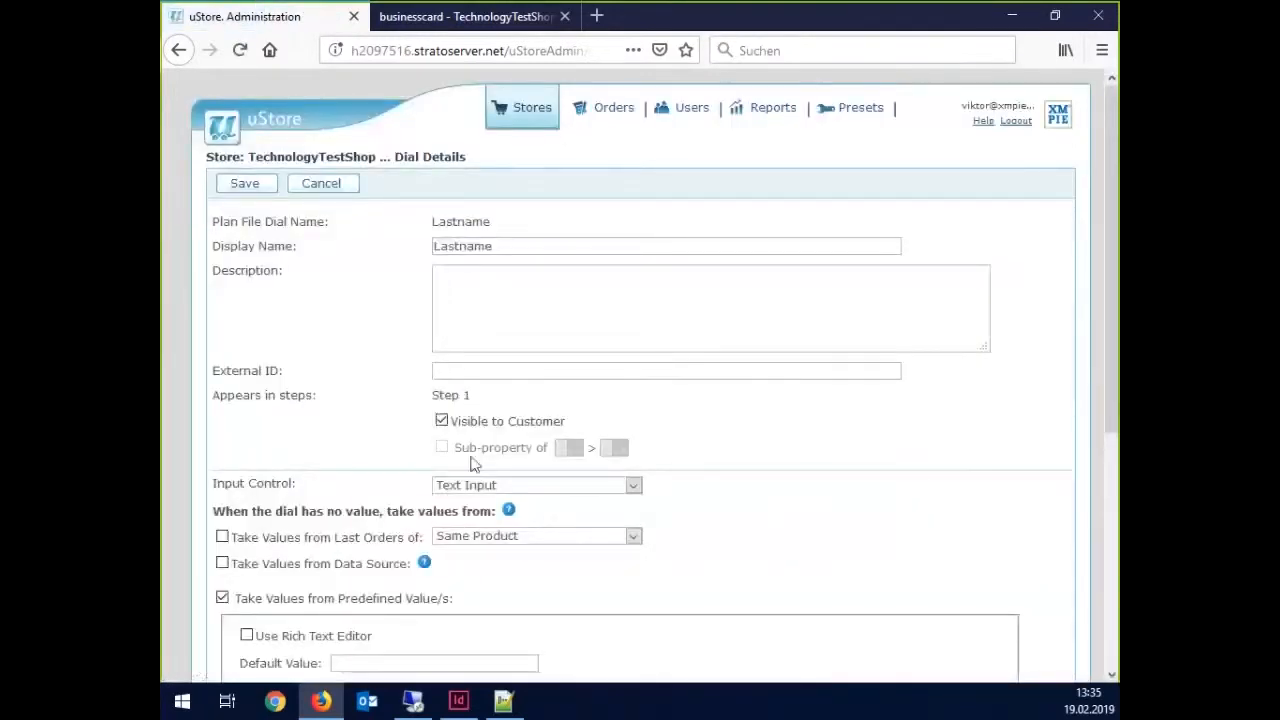
click(258, 189)
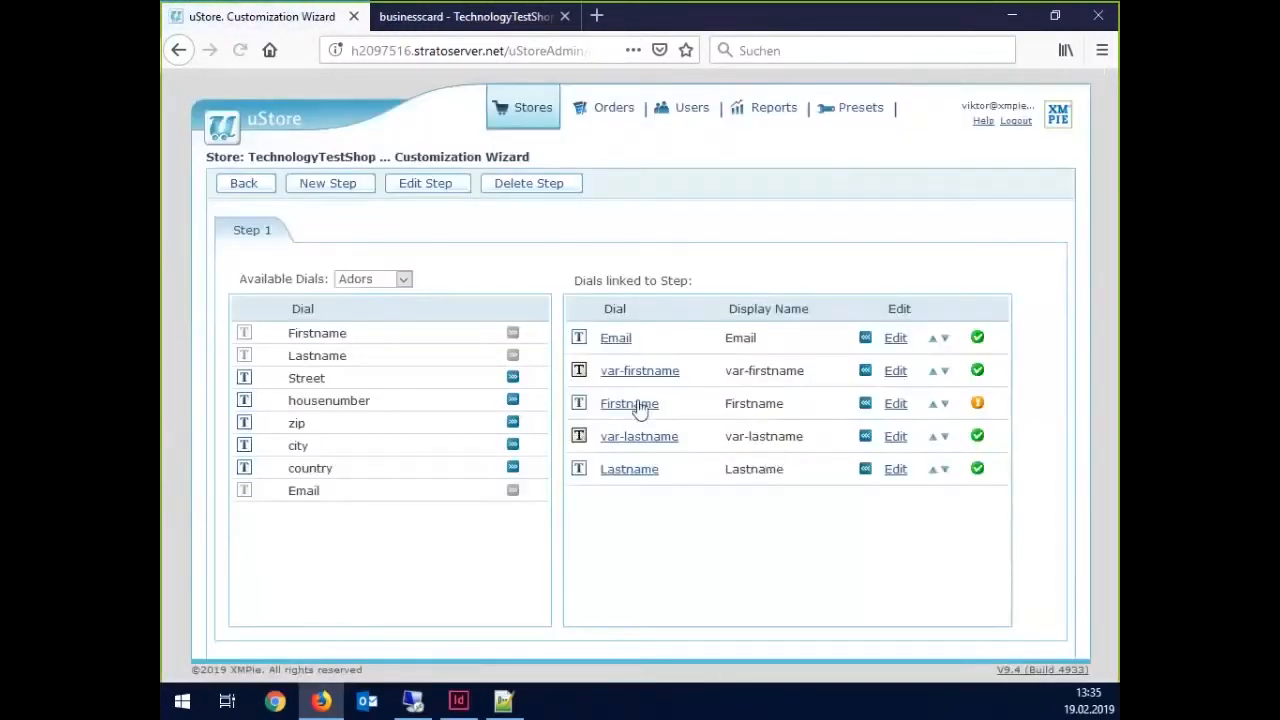
- Open the Firstname dial's details, review them and save the dial with the Text Input control
click(640, 406)
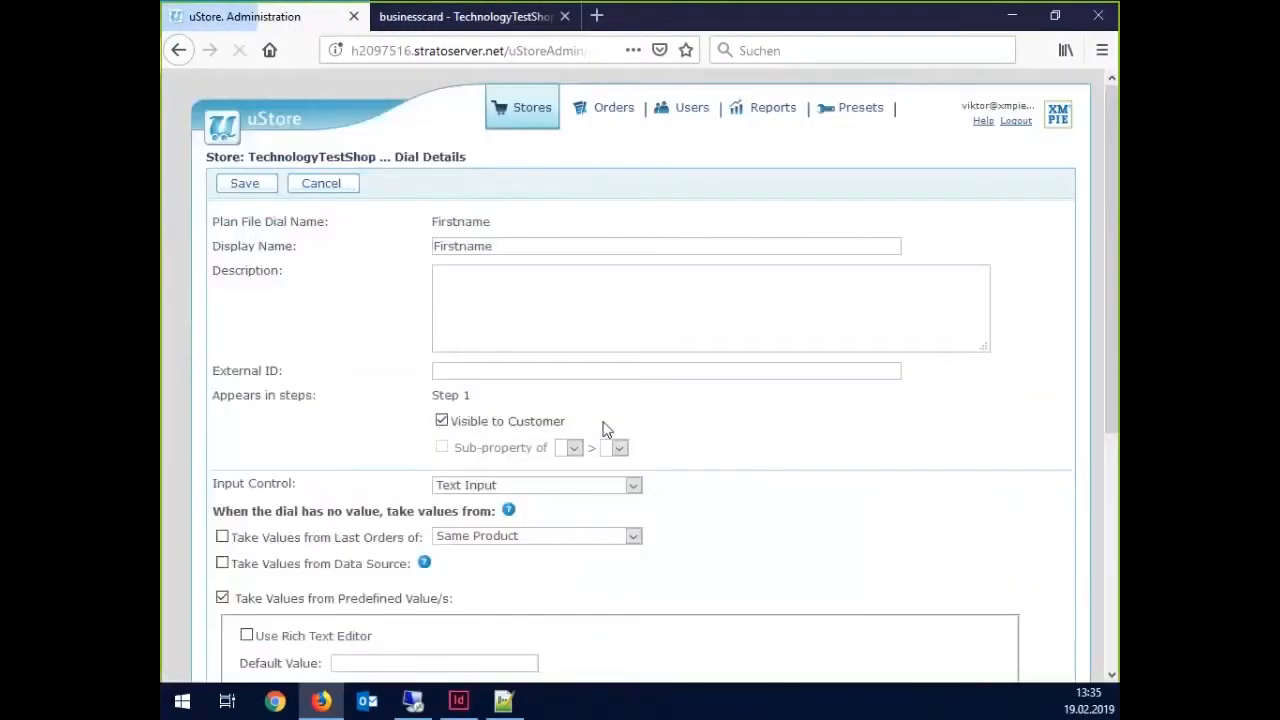
scroll(400, 287, down, 5)
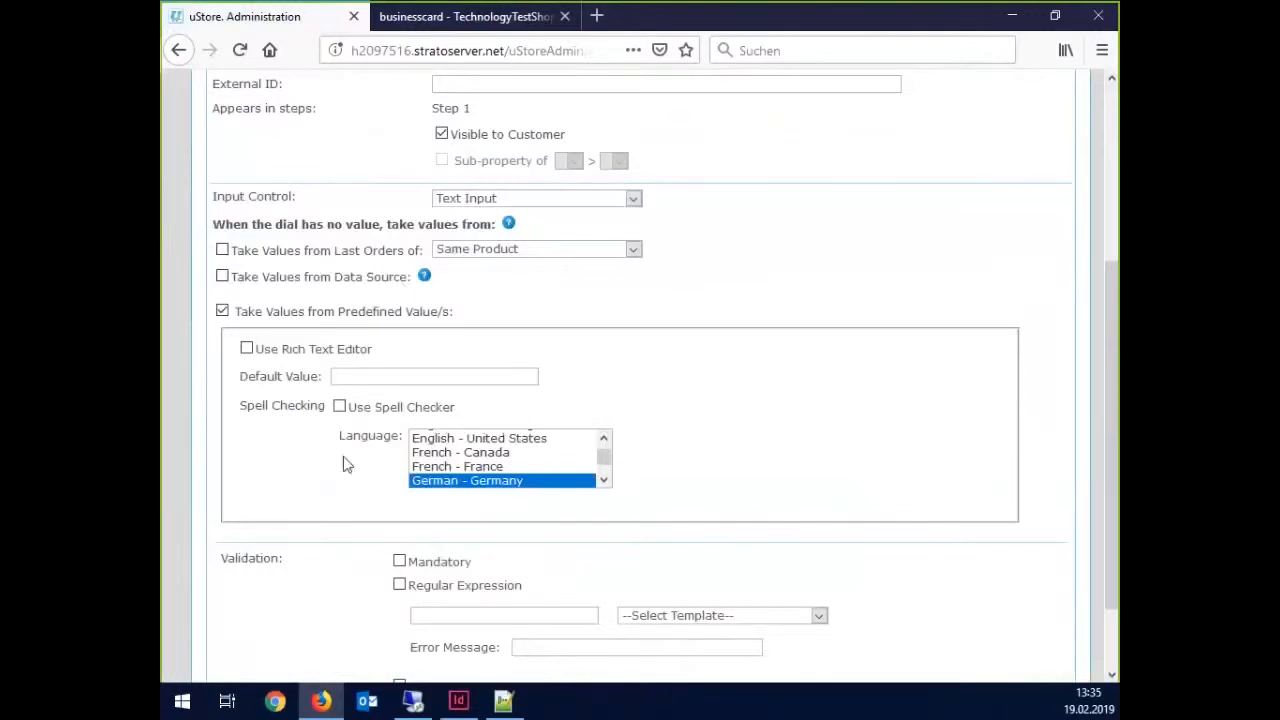
scroll(300, 280, up, 3)
click(271, 190)
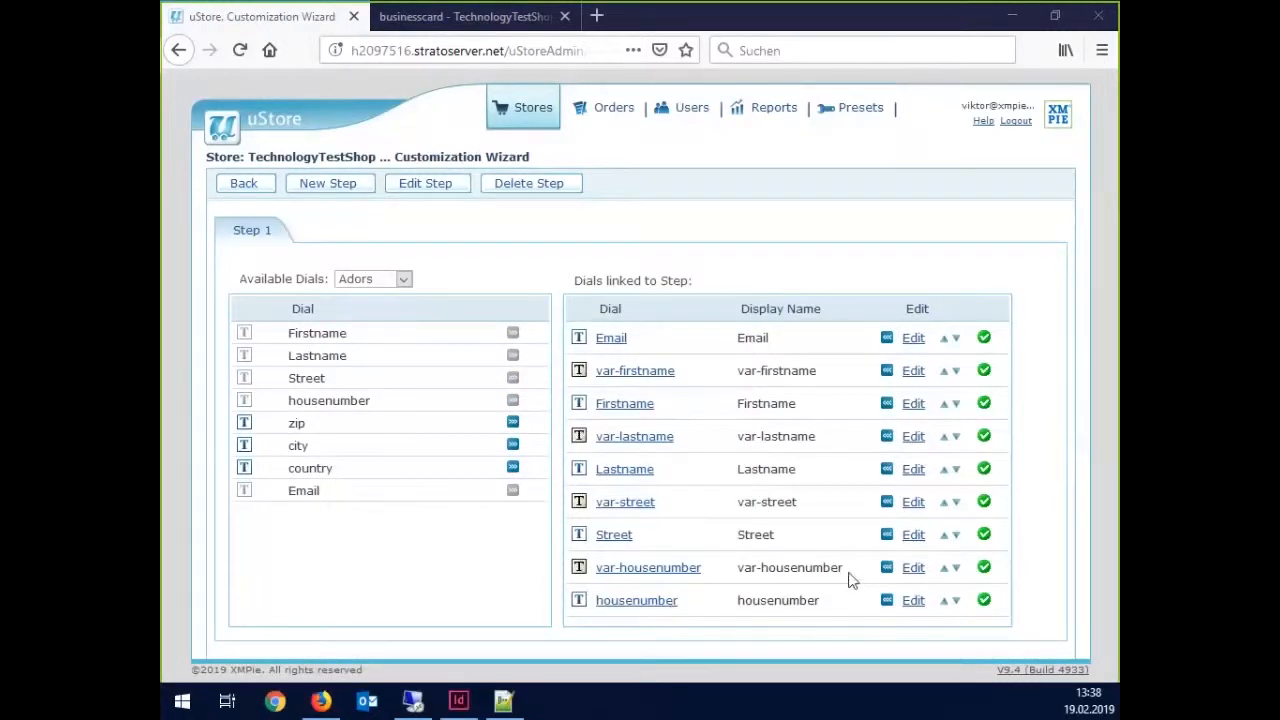
- Examine the display names of the variable dials and their matching Ador dials linked to Step 1
drag(849, 574, 737, 567)
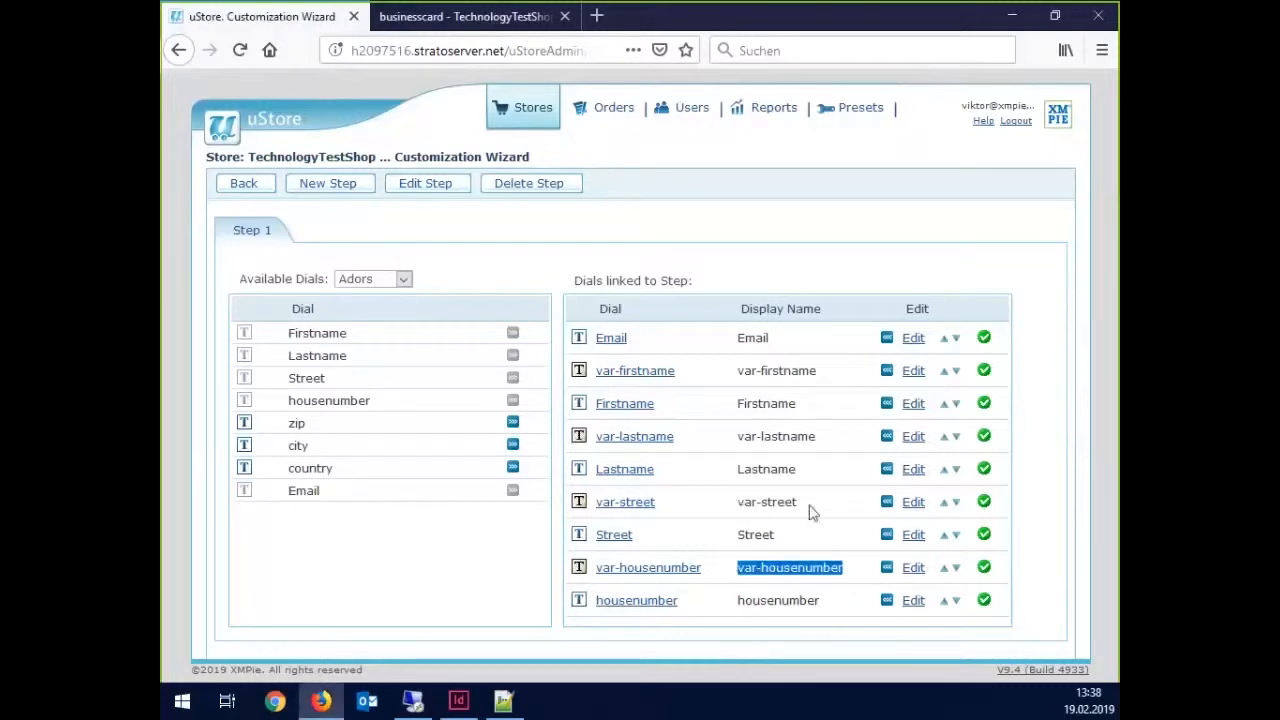
drag(811, 508, 731, 503)
drag(816, 437, 736, 437)
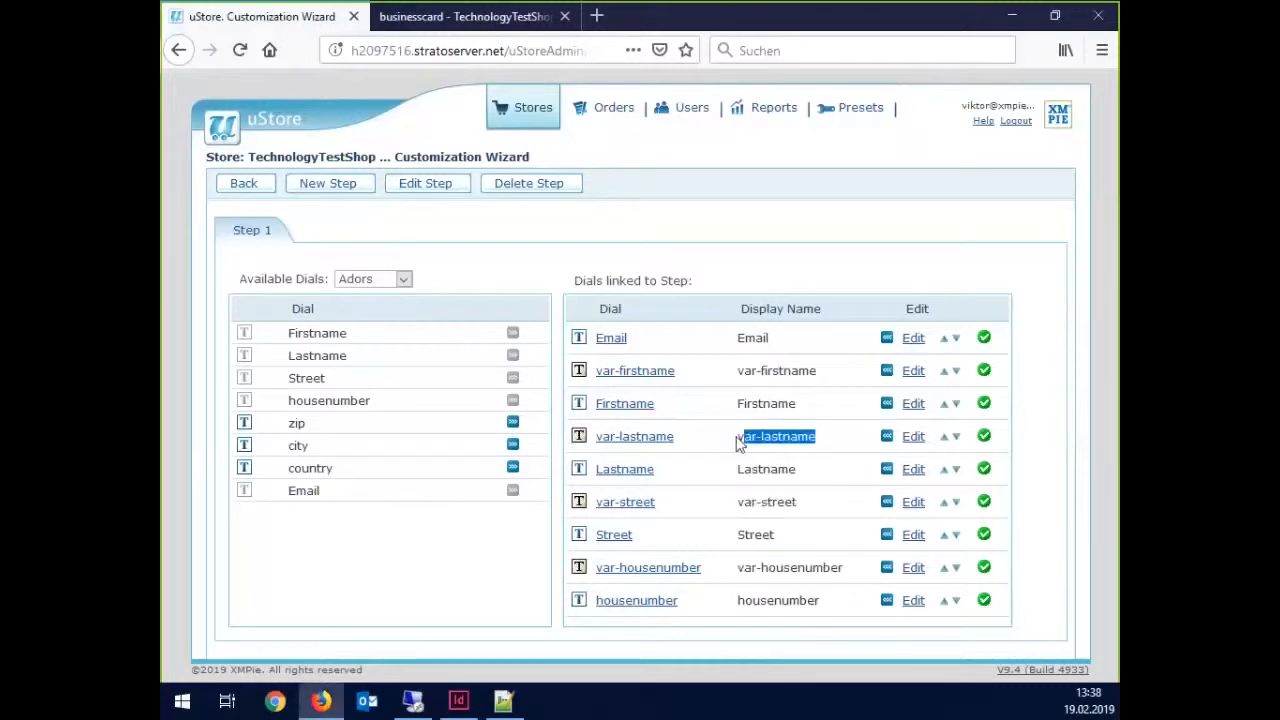
drag(738, 371, 736, 404)
drag(800, 482, 736, 480)
drag(776, 535, 737, 541)
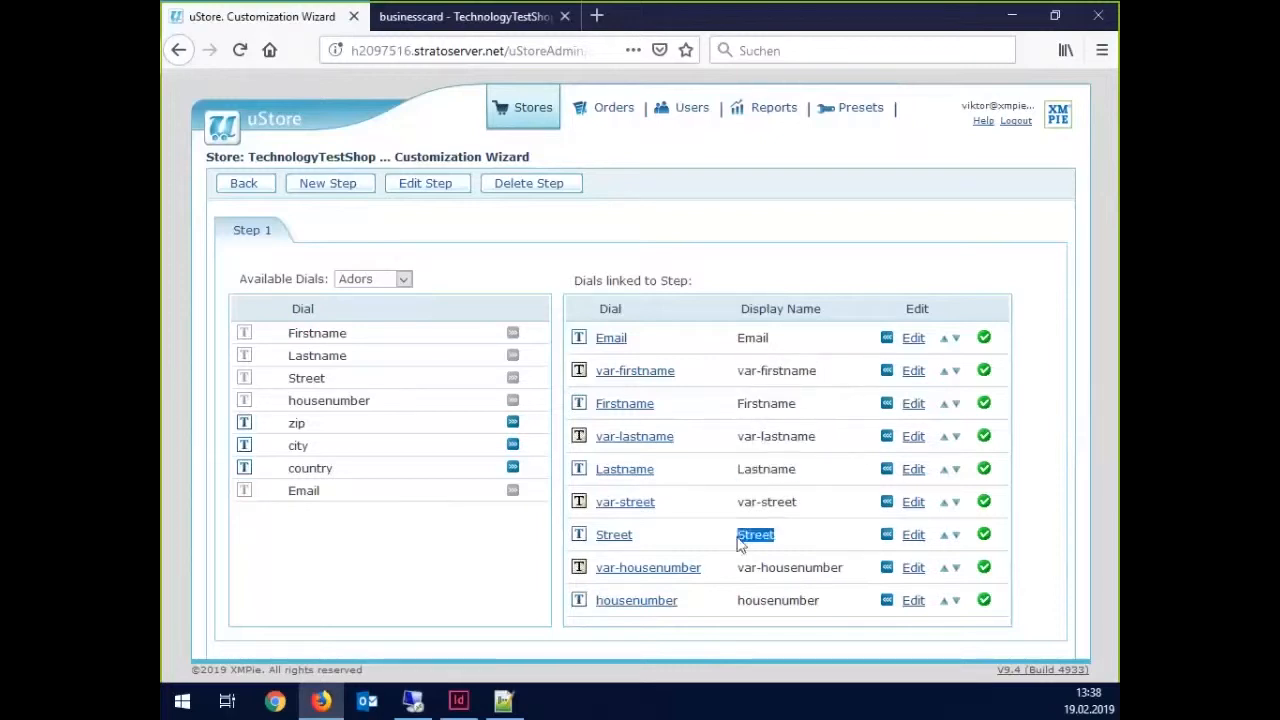
double_click(800, 602)
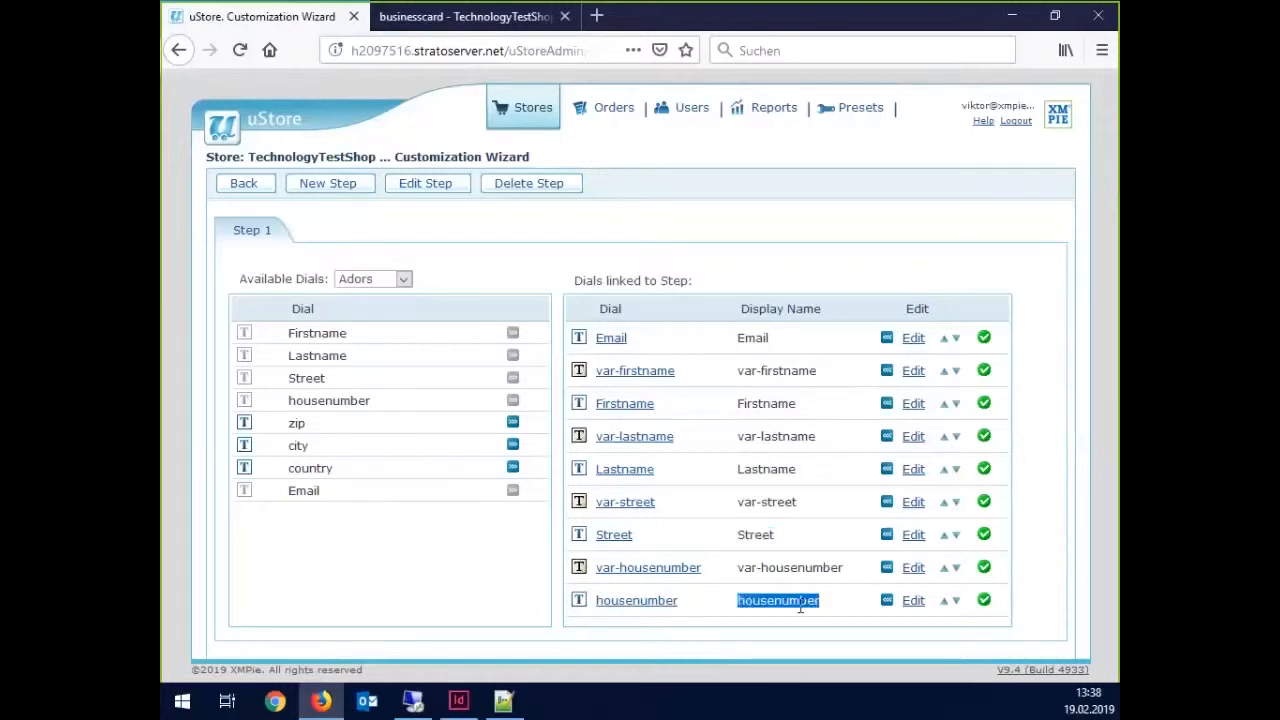
- Show the available variables and link the var-javascript variable to Step 1
click(395, 279)
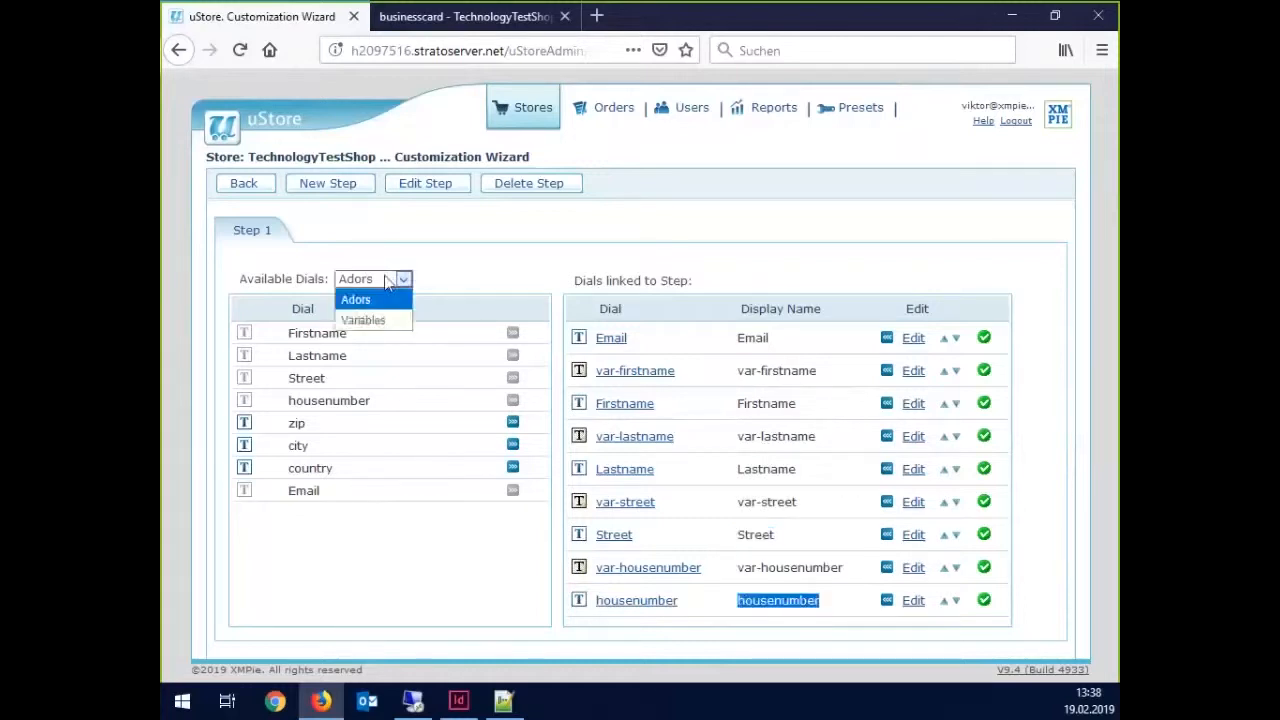
click(363, 320)
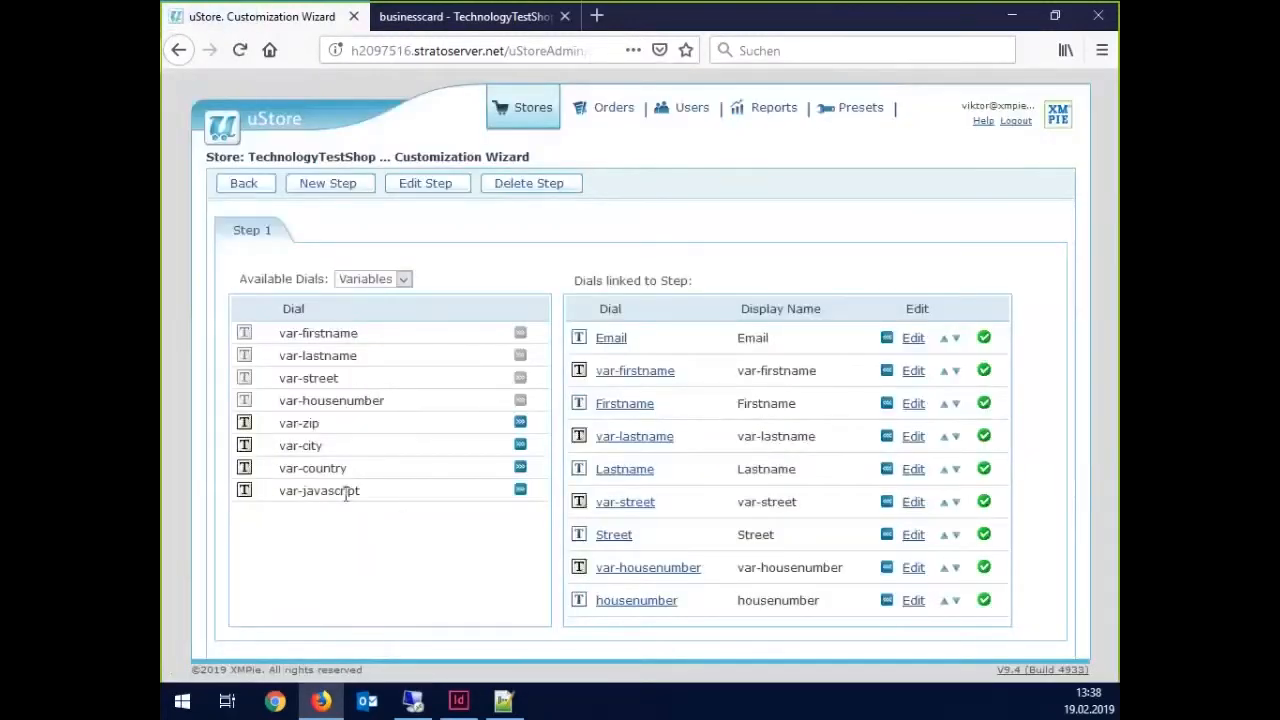
drag(277, 492, 380, 505)
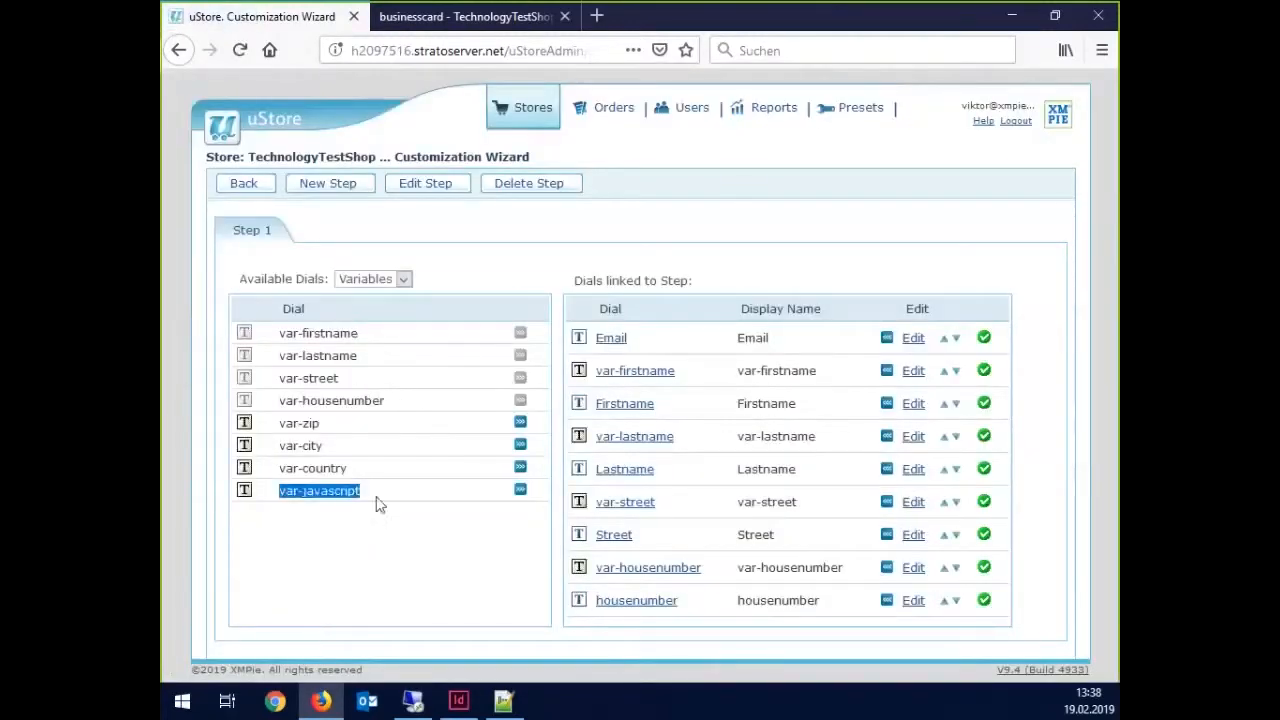
click(520, 490)
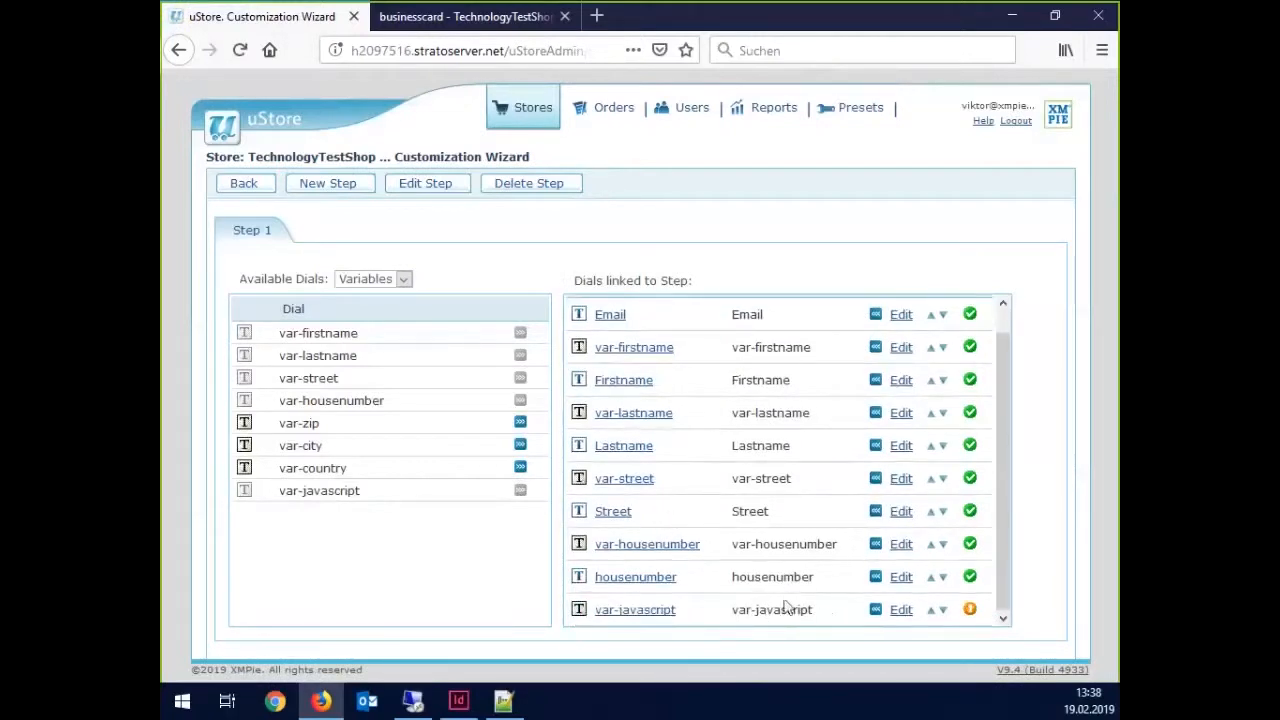
- Place the businesscard product online and reload its customization form in the storefront
click(243, 185)
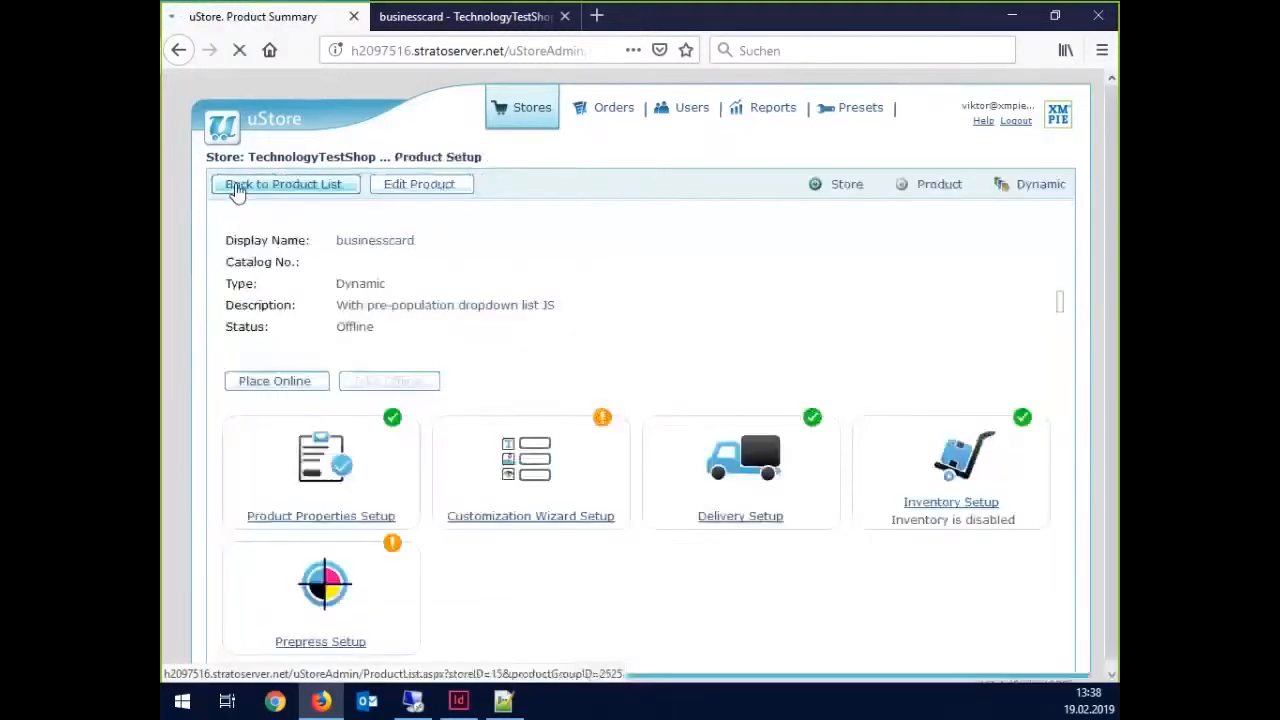
click(265, 380)
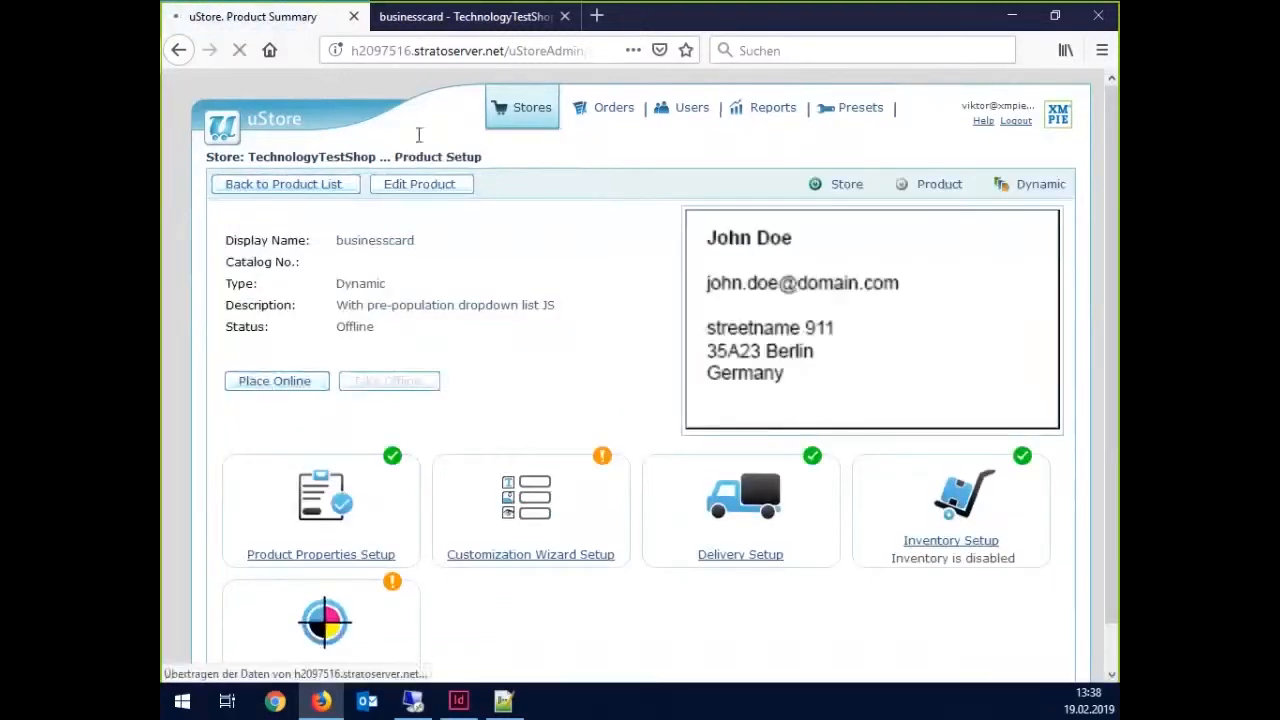
click(400, 20)
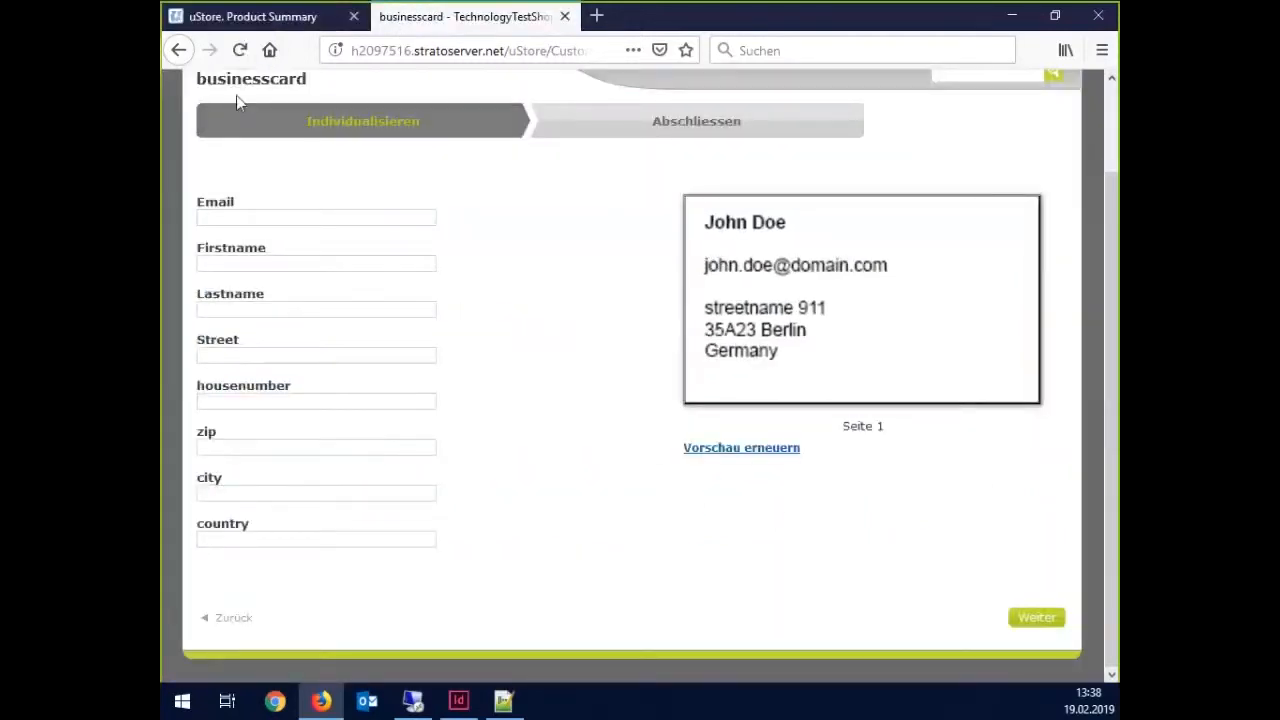
click(240, 50)
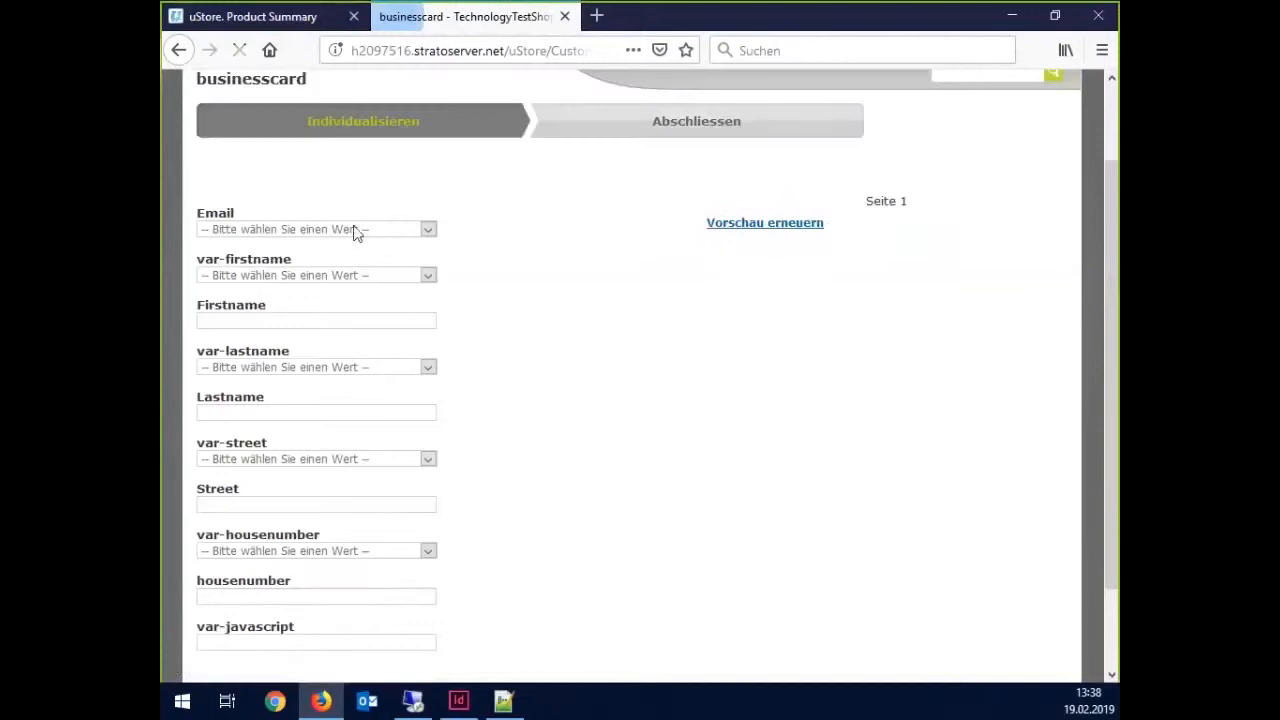
- Choose an e-mail address in the Email list of the businesscard form, open the var-firstname list, and change the Email choice to another address
click(355, 230)
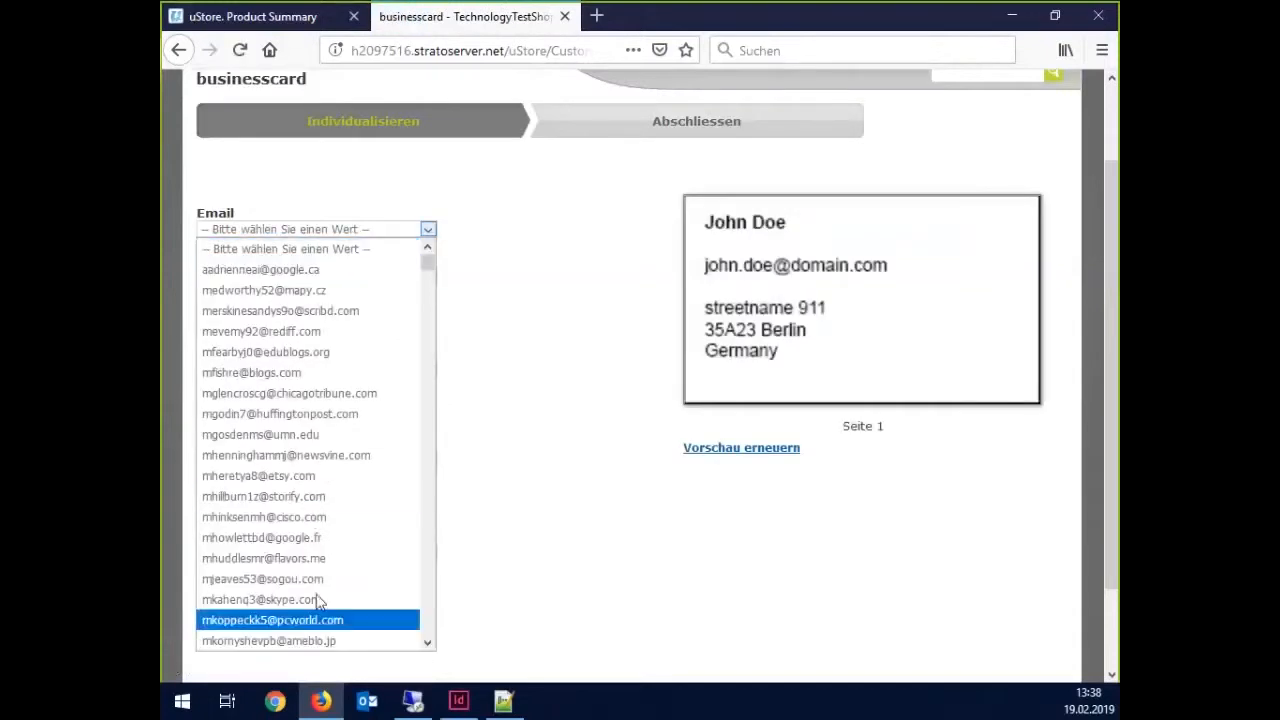
click(261, 331)
click(322, 276)
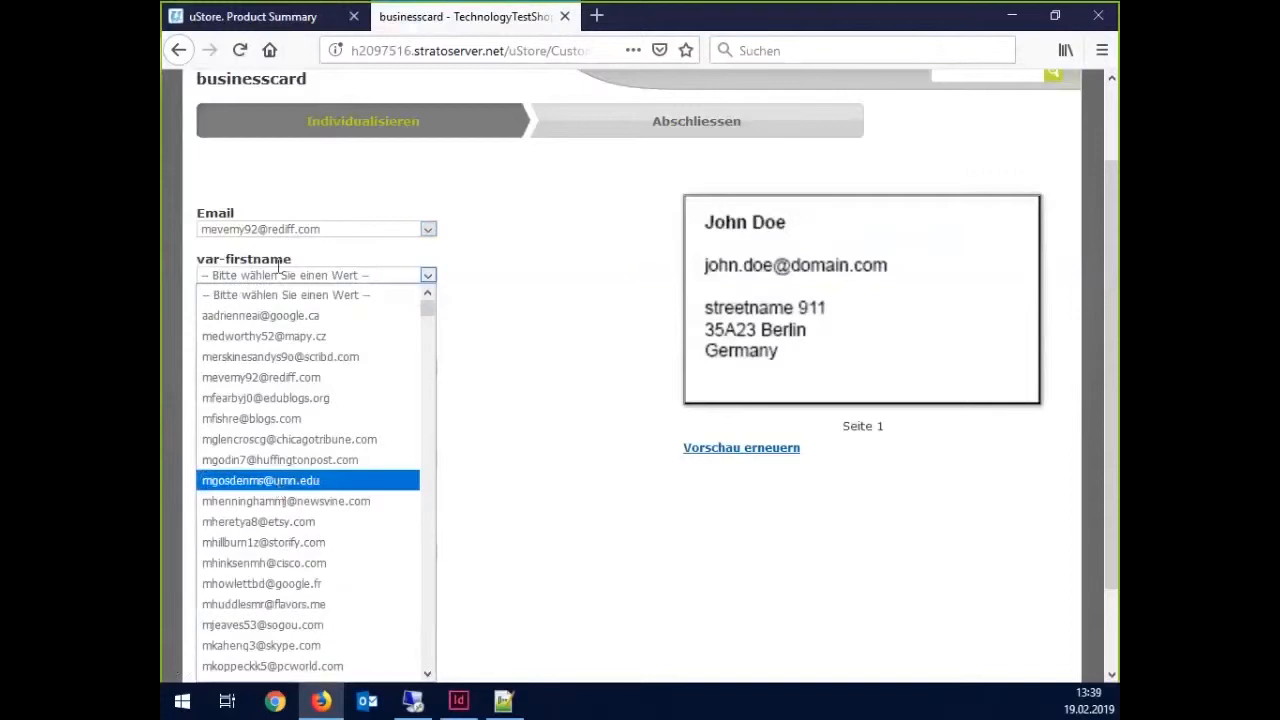
click(316, 229)
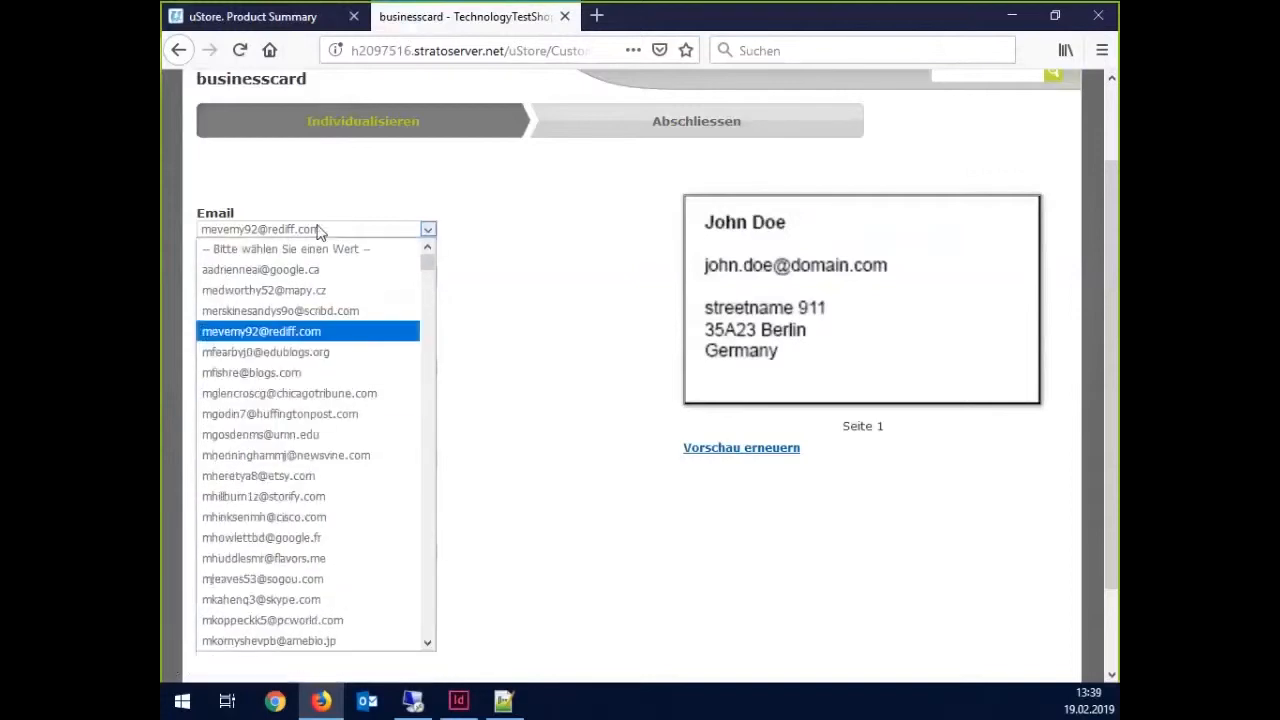
click(324, 476)
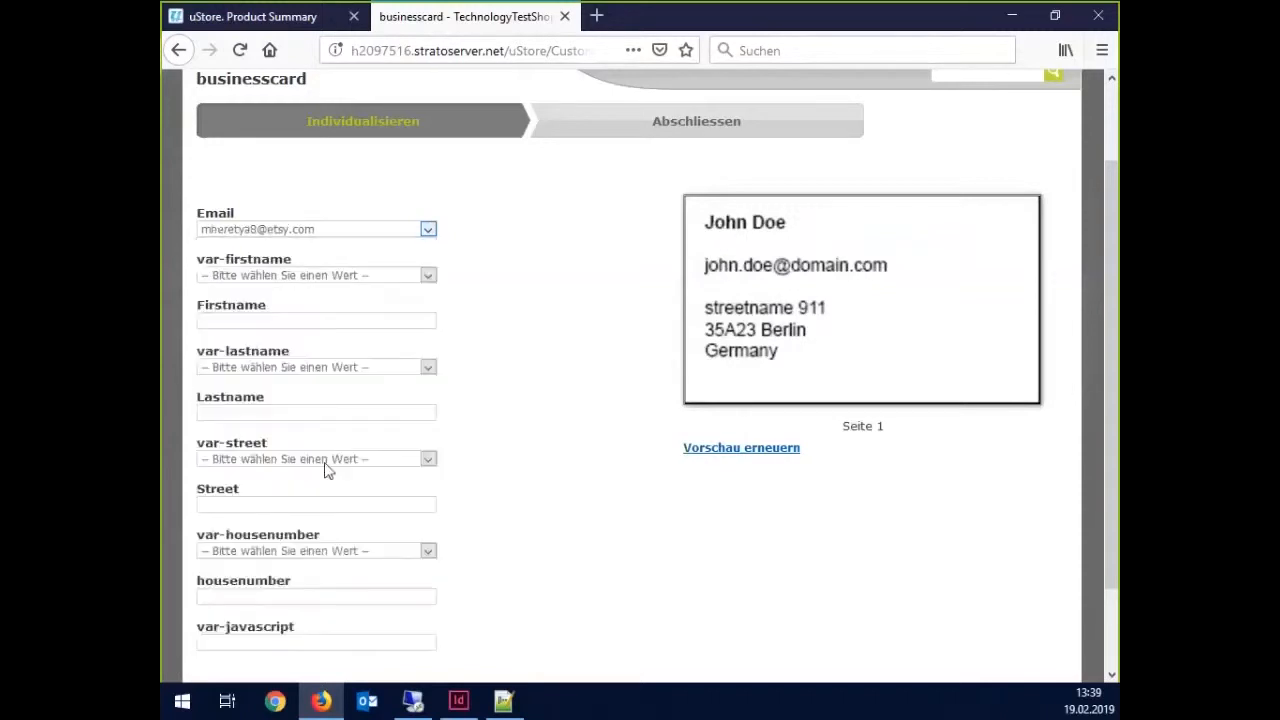
- Choose an e-mail address in each of the var-lastname and var-street lists and look over the remaining form fields
click(289, 367)
click(268, 577)
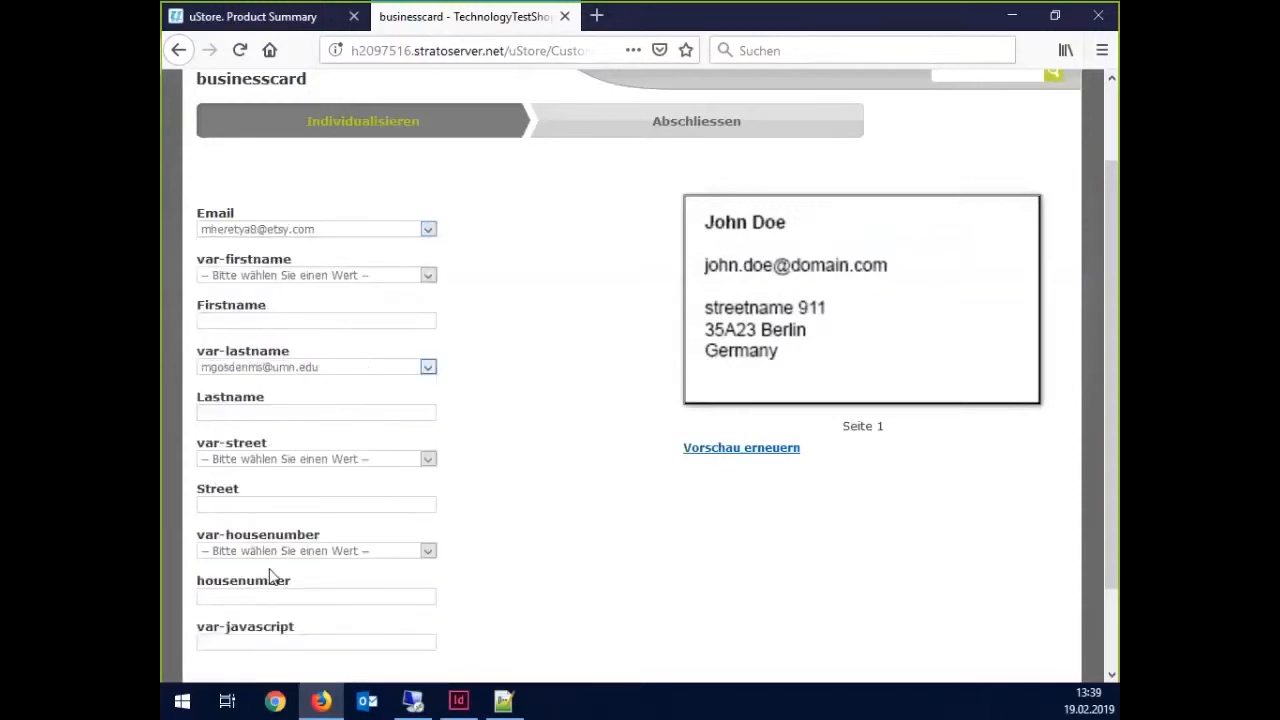
click(281, 465)
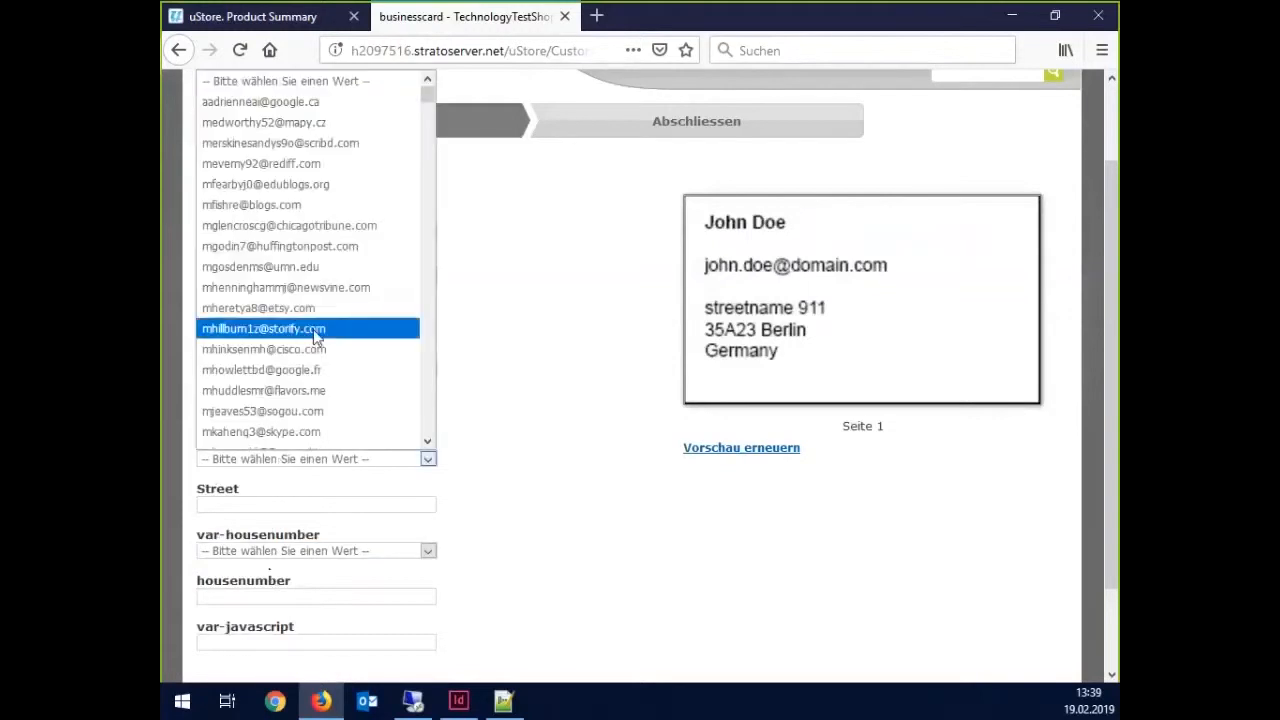
click(314, 330)
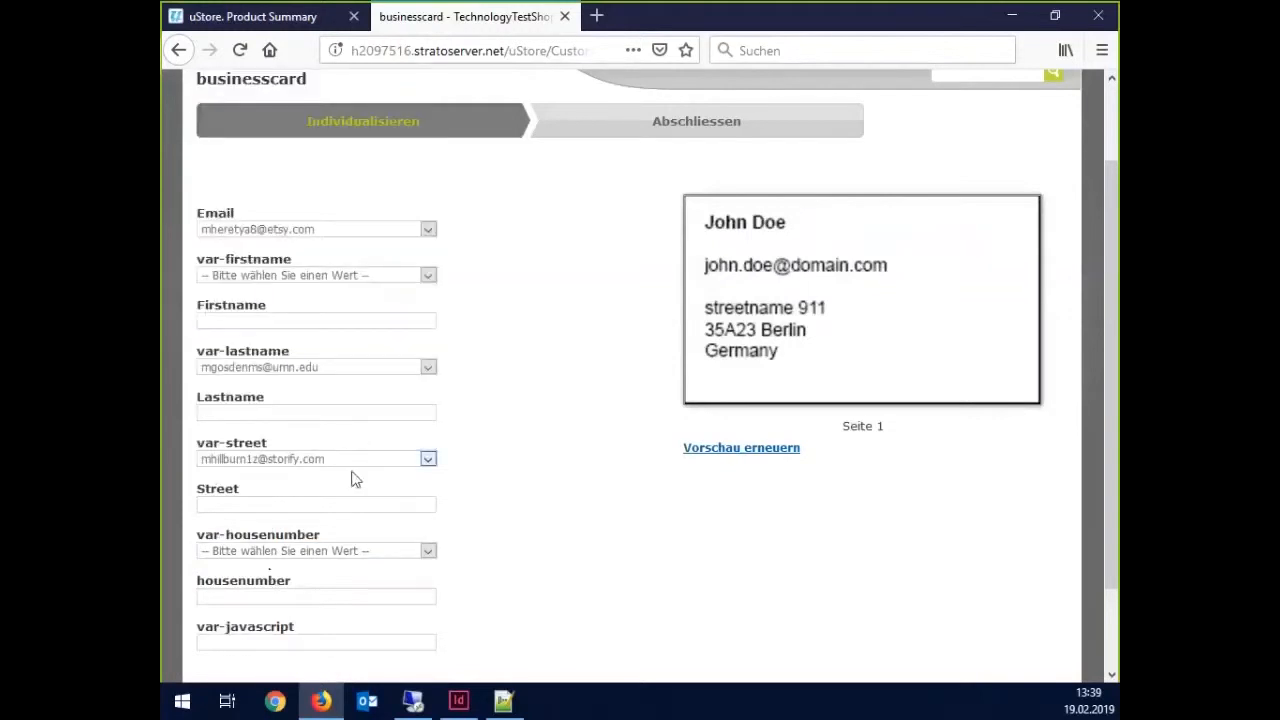
click(385, 232)
click(251, 229)
scroll(232, 467, down, 2)
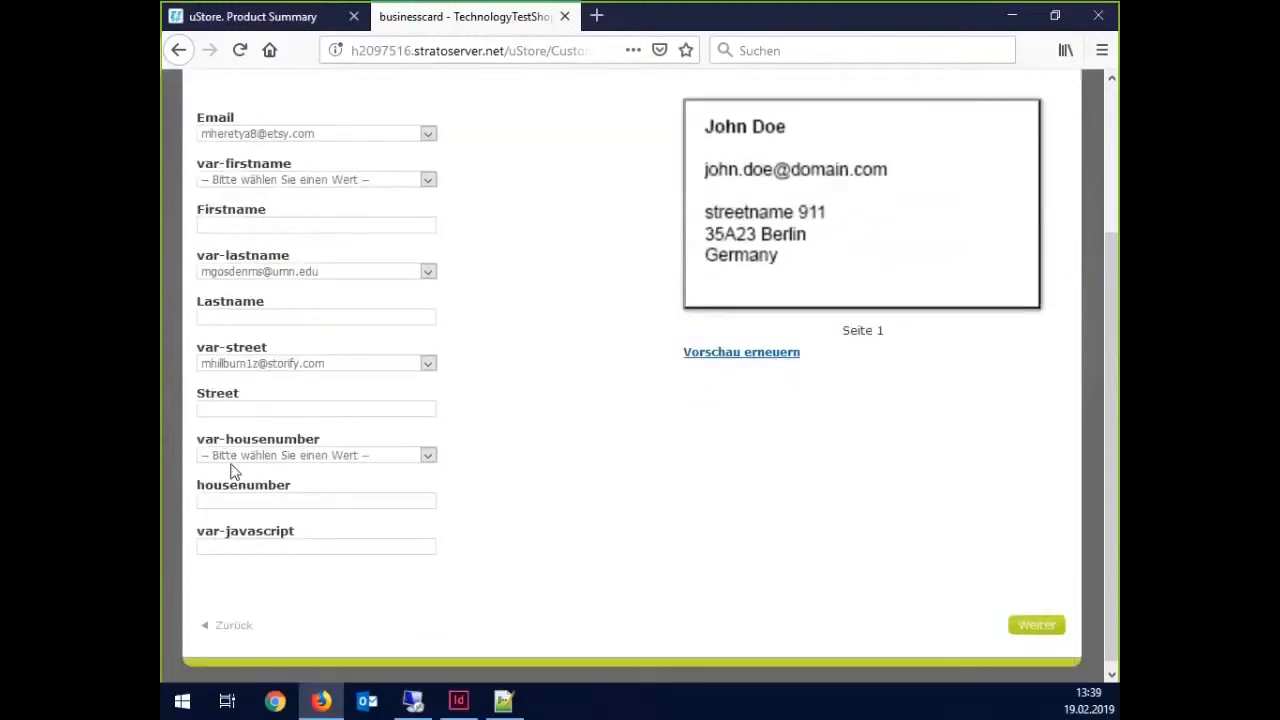
scroll(472, 547, up, 4)
scroll(471, 545, down, 4)
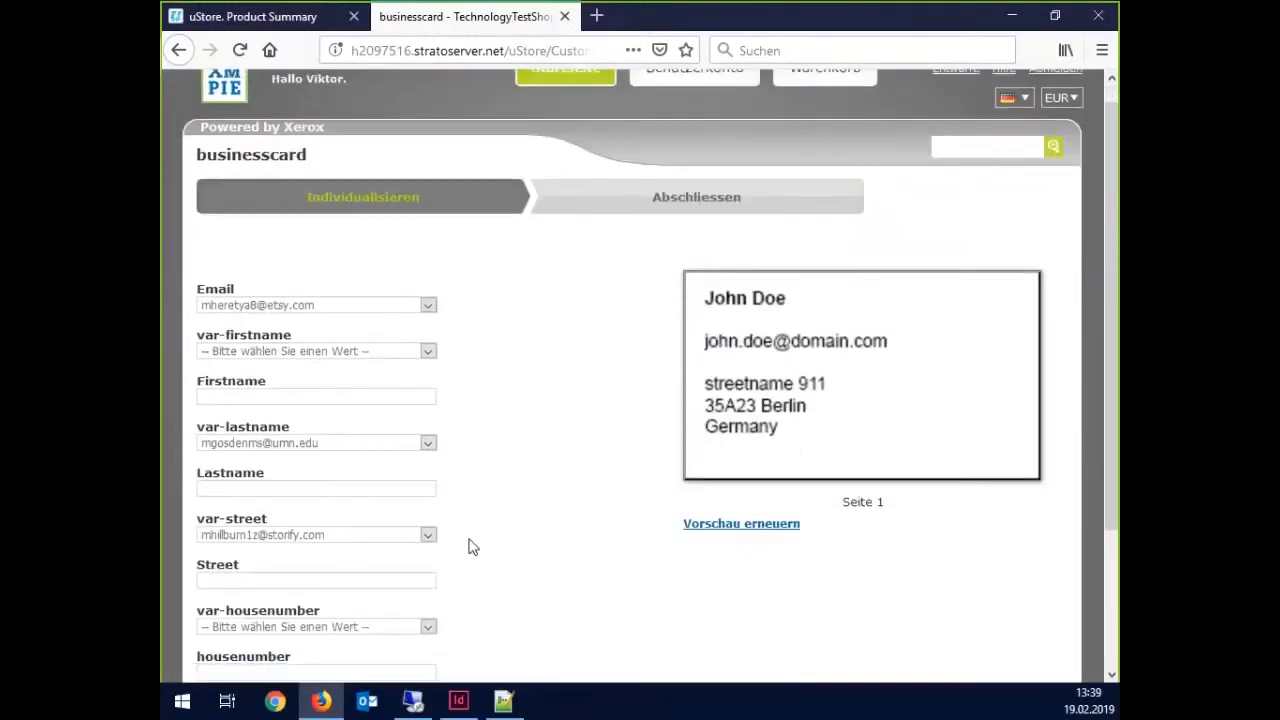
- Switch to the script in Notepad++ and select the parent drop-down id in the ParentDD line
click(503, 700)
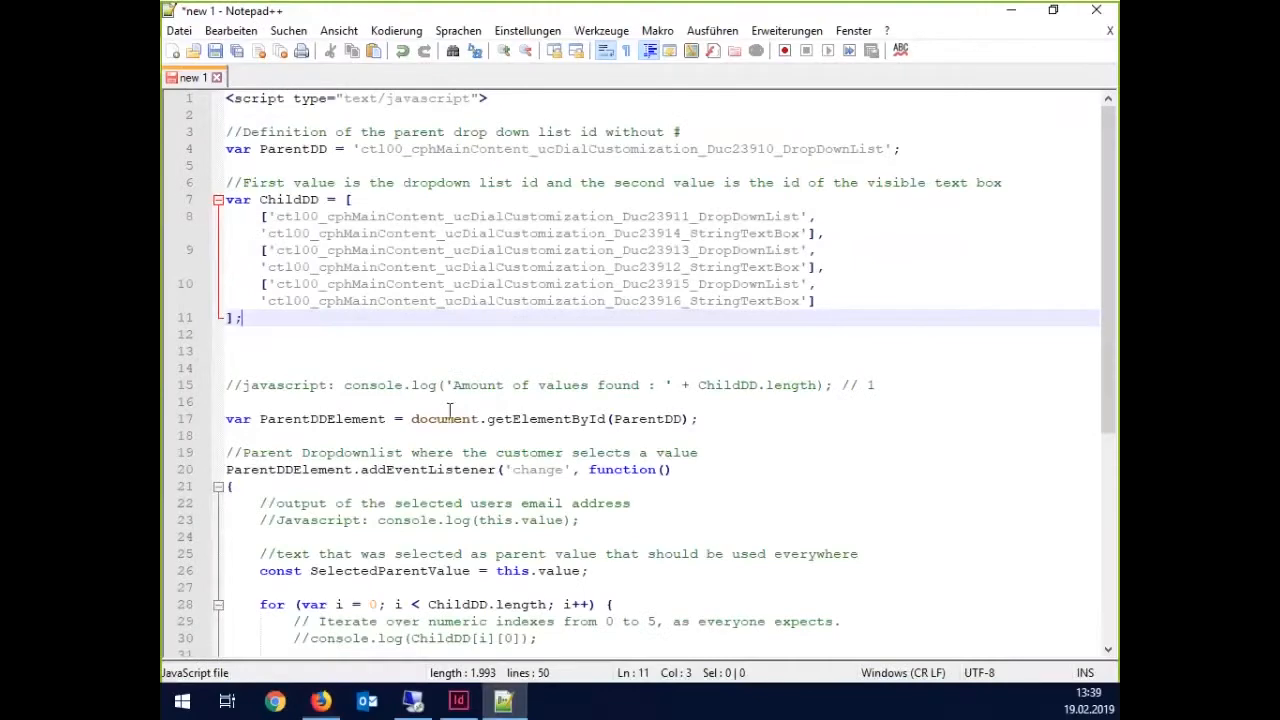
key(super+Right)
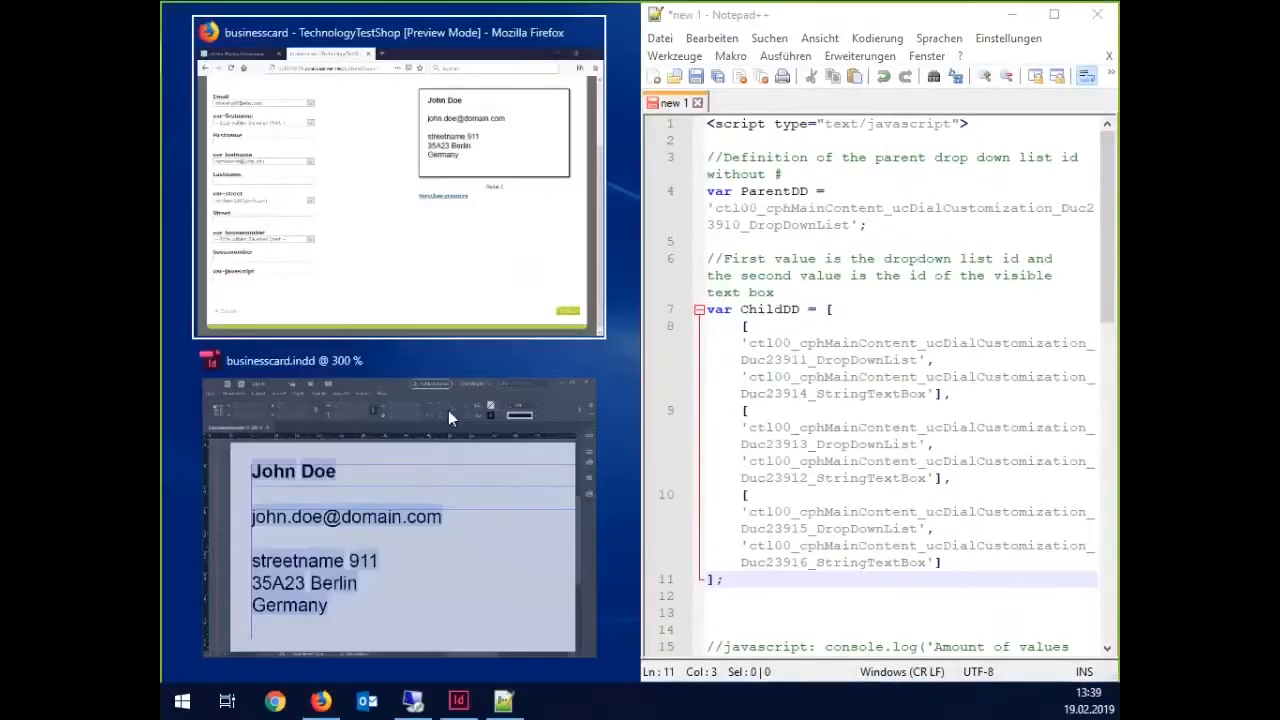
click(1054, 14)
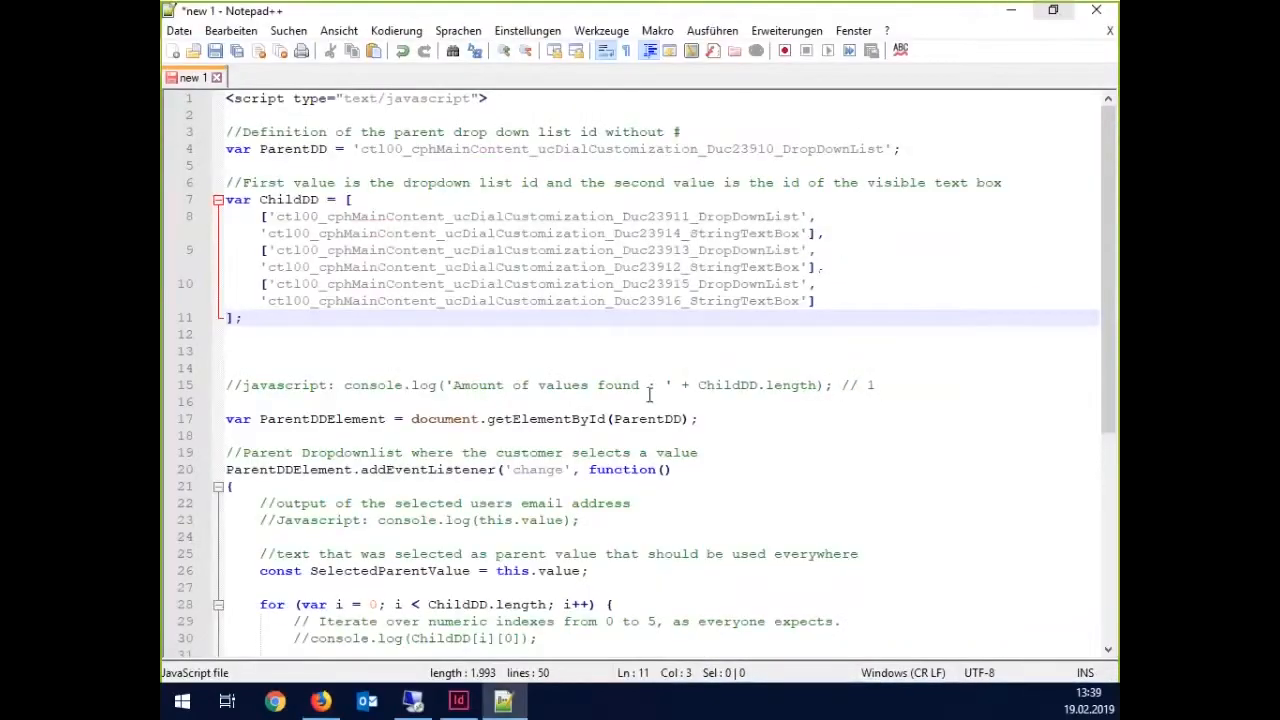
scroll(736, 346, down, 4)
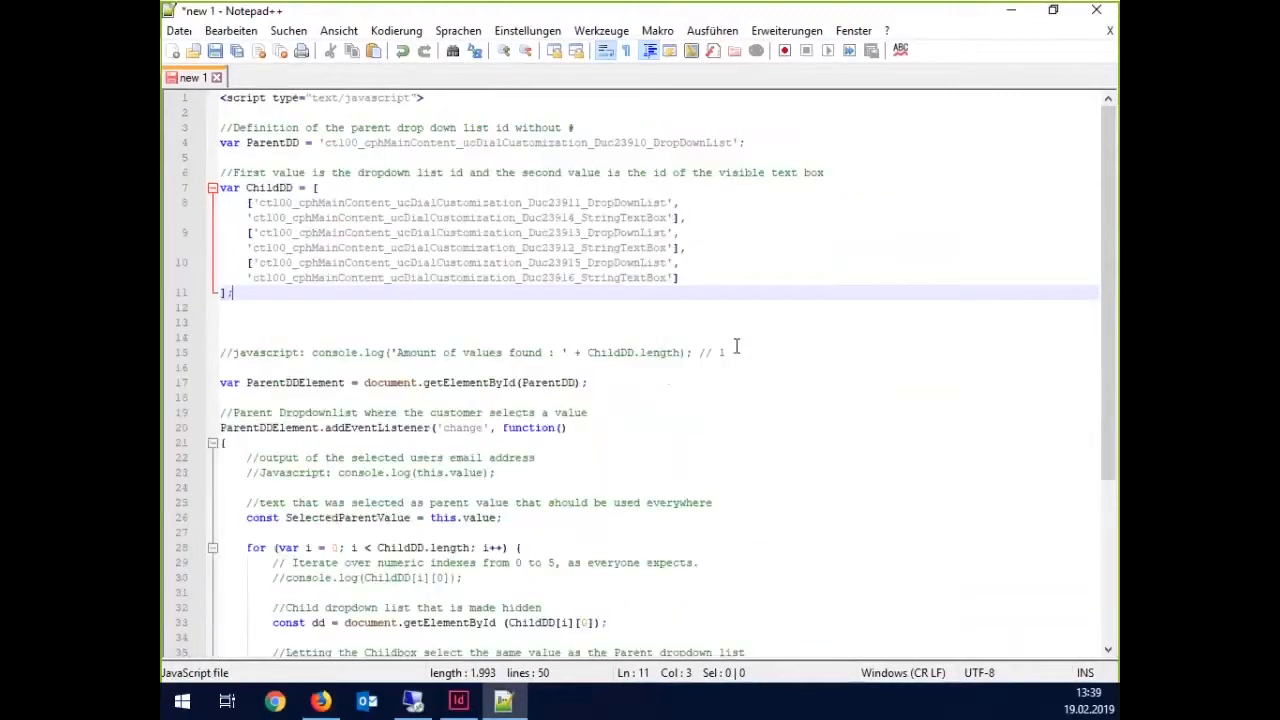
double_click(408, 176)
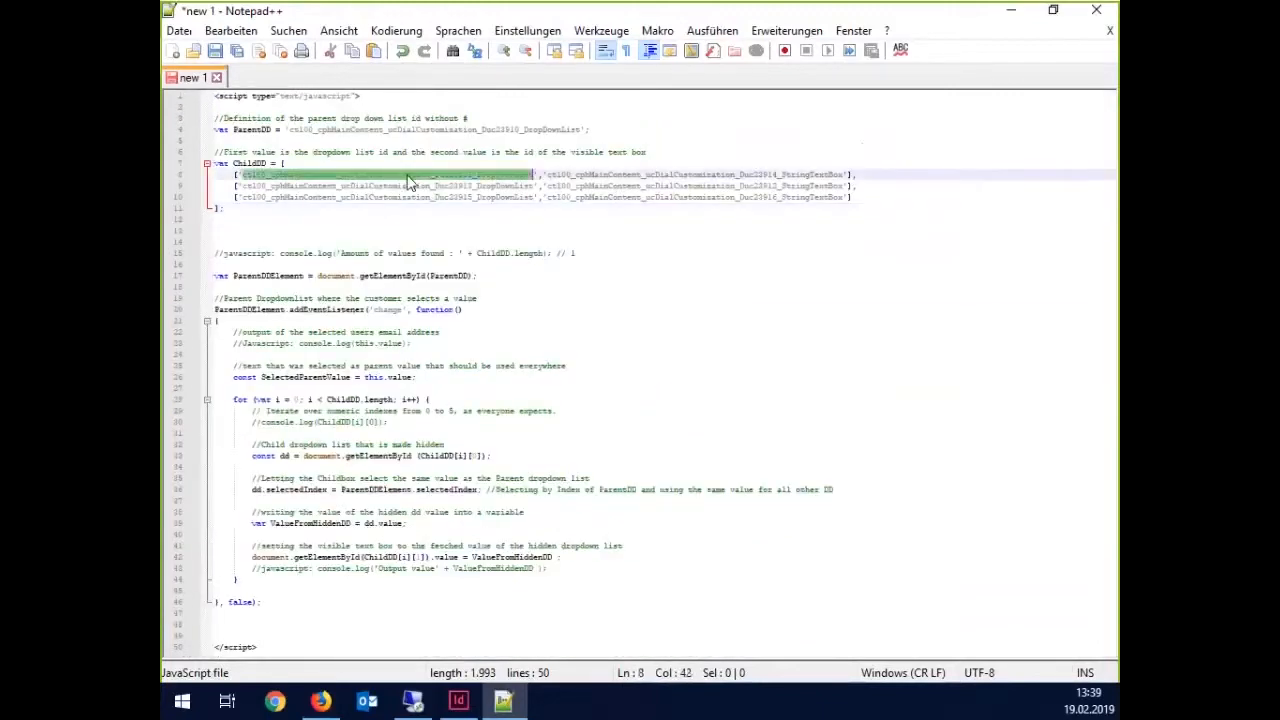
double_click(408, 133)
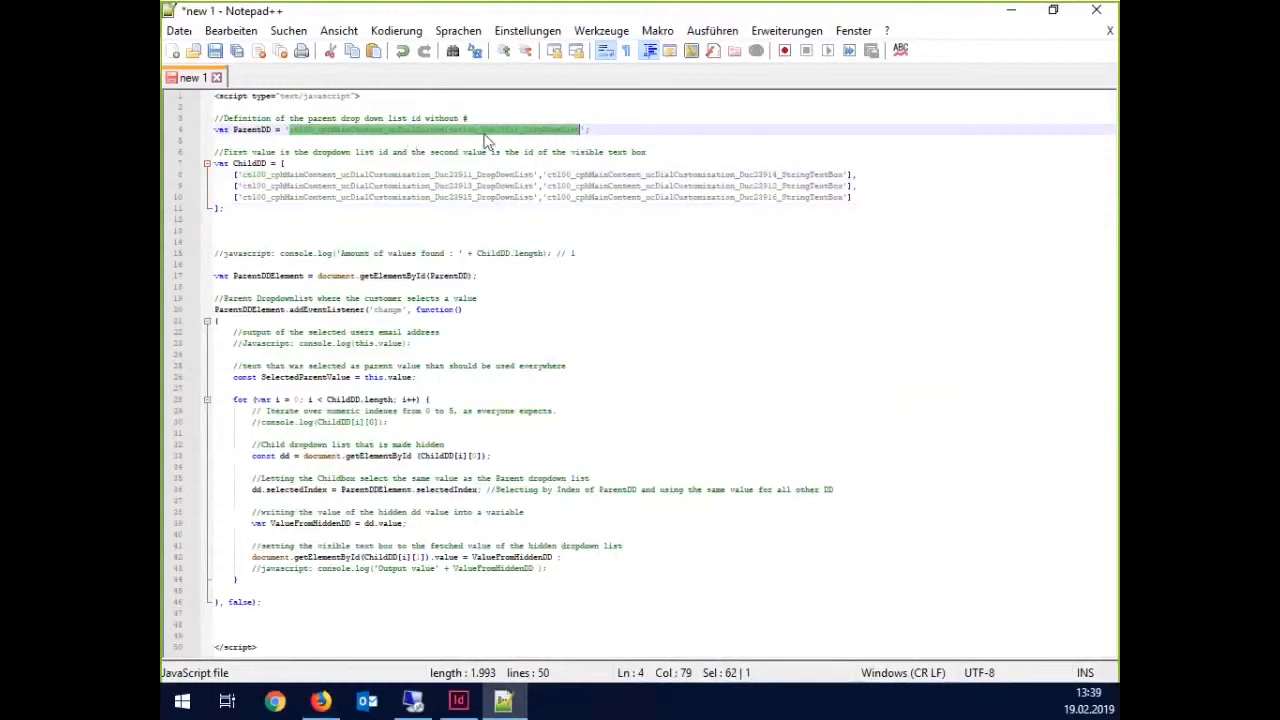
- Return to the storefront form in Firefox, inspect the Email drop-down list and copy its element id
click(1011, 10)
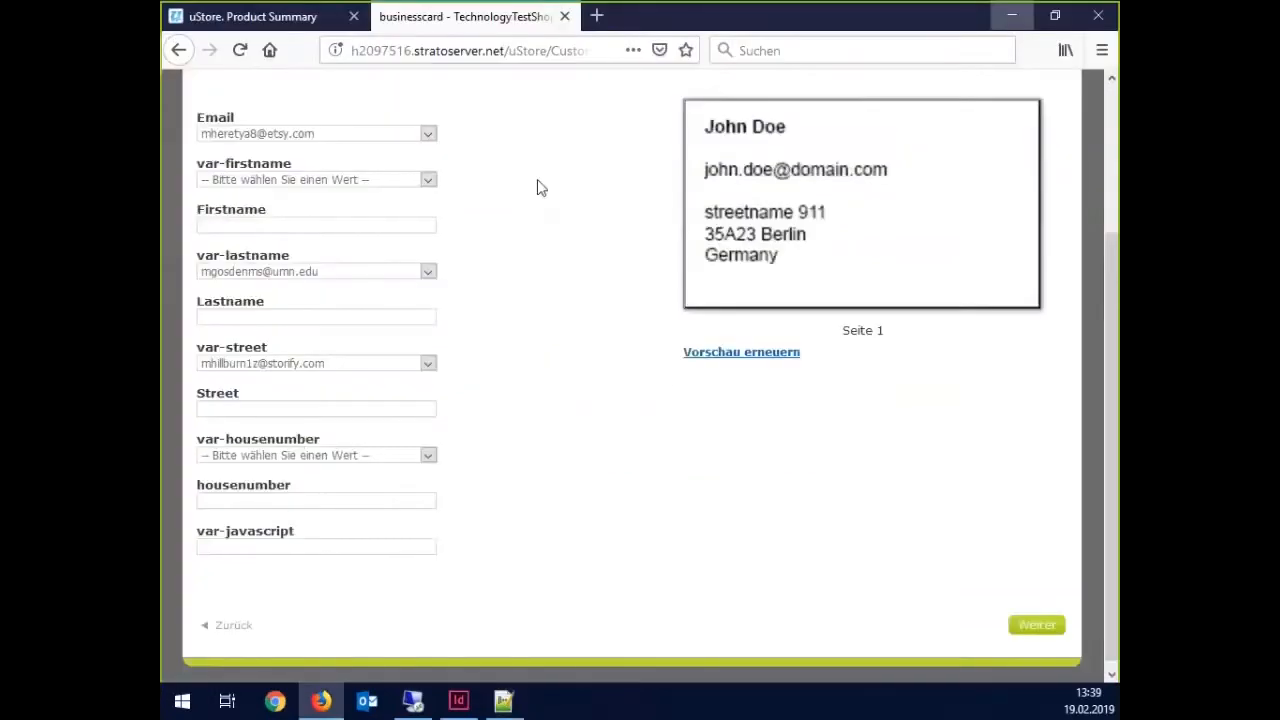
double_click(218, 118)
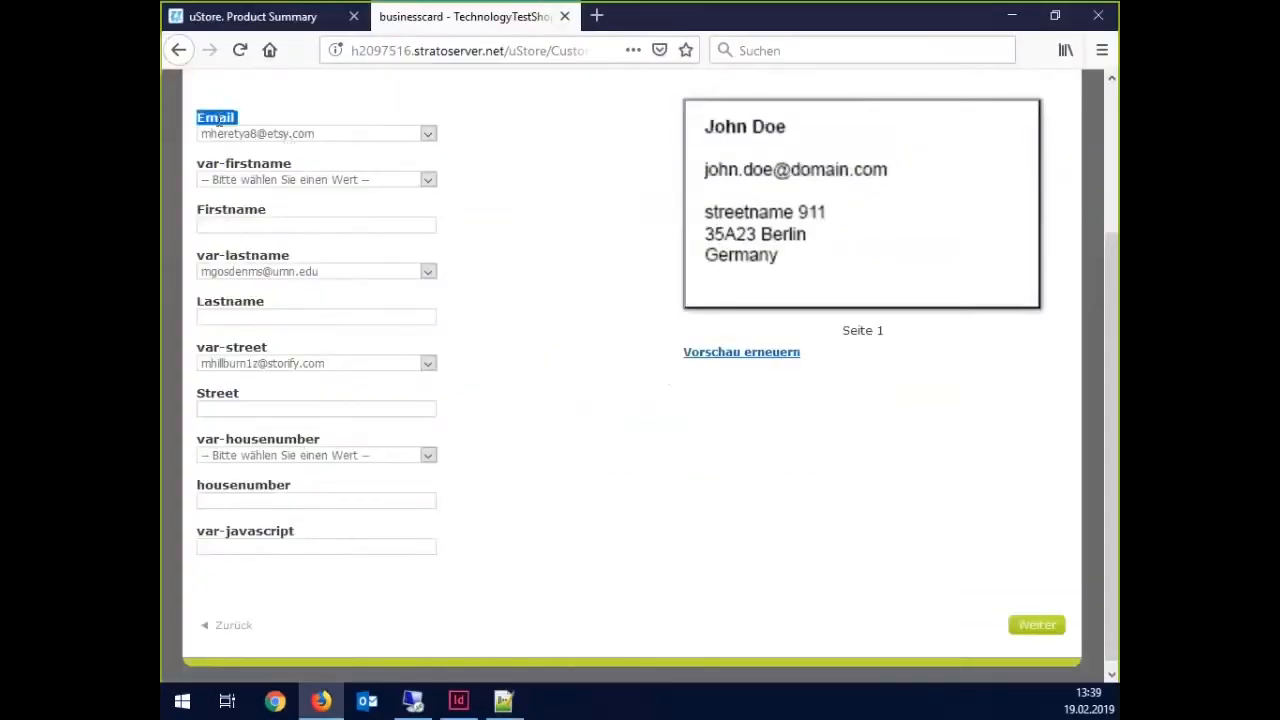
click(258, 121)
right_click(227, 143)
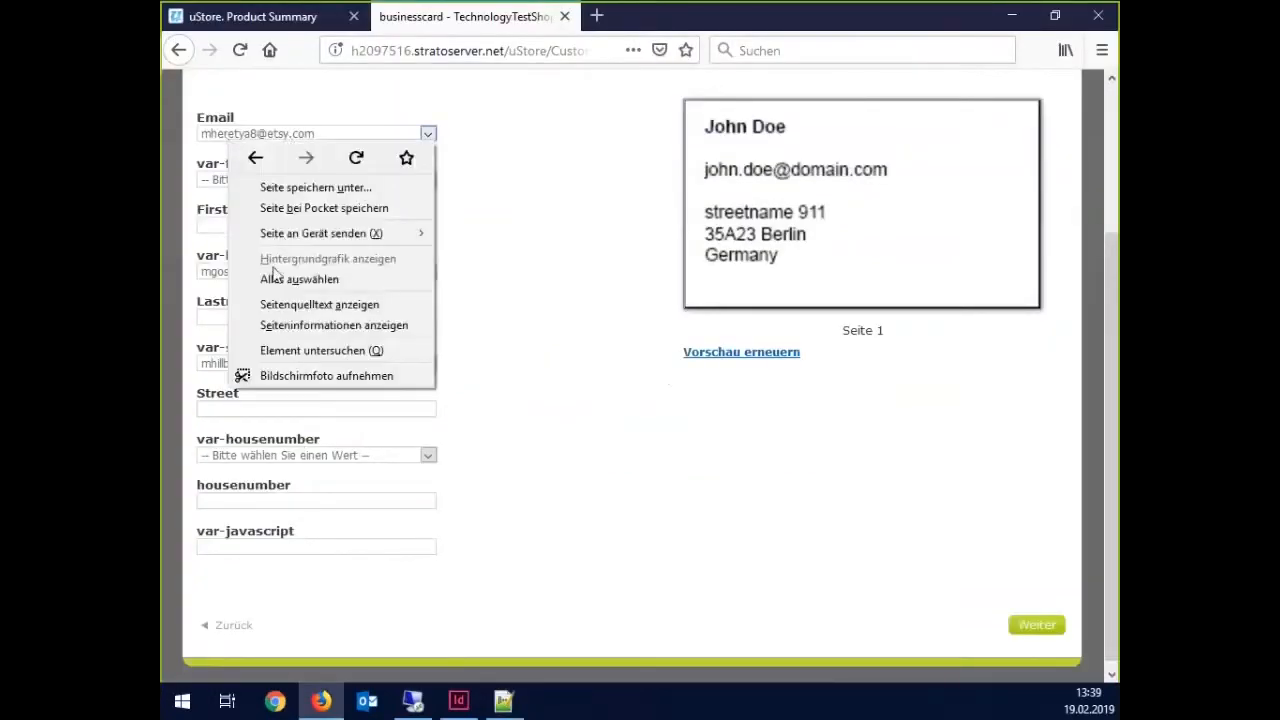
click(282, 350)
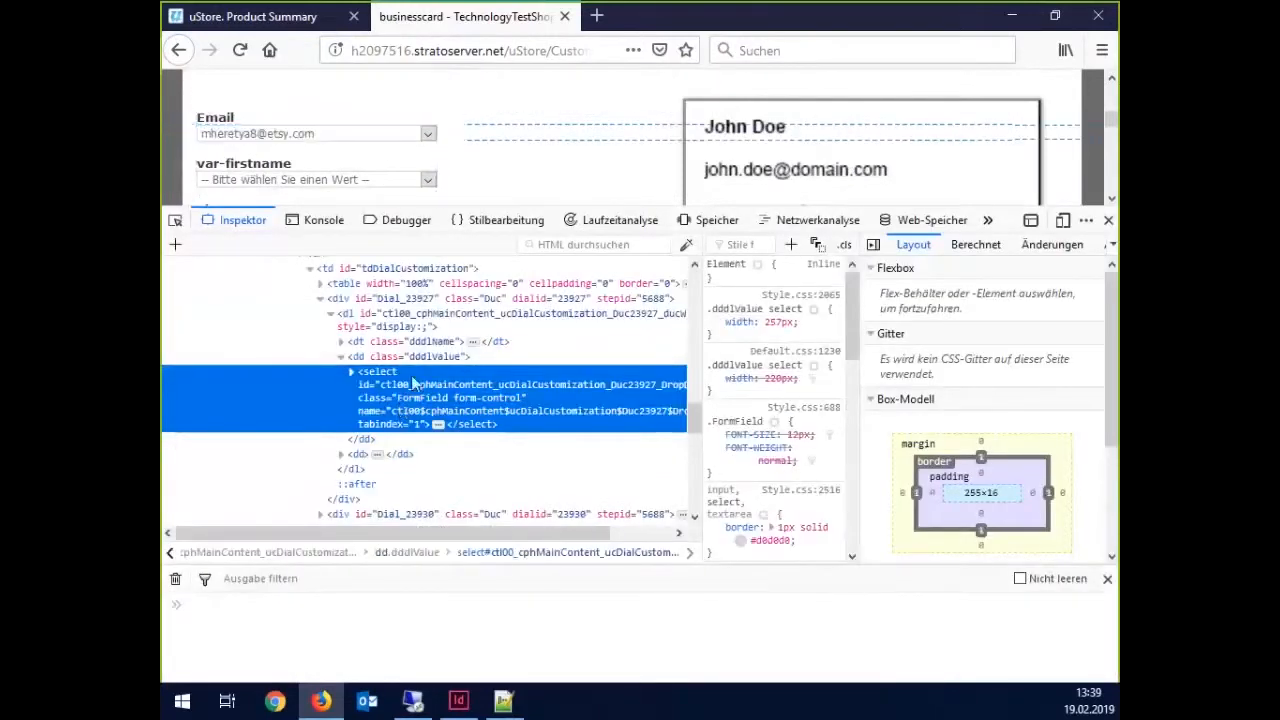
double_click(413, 385)
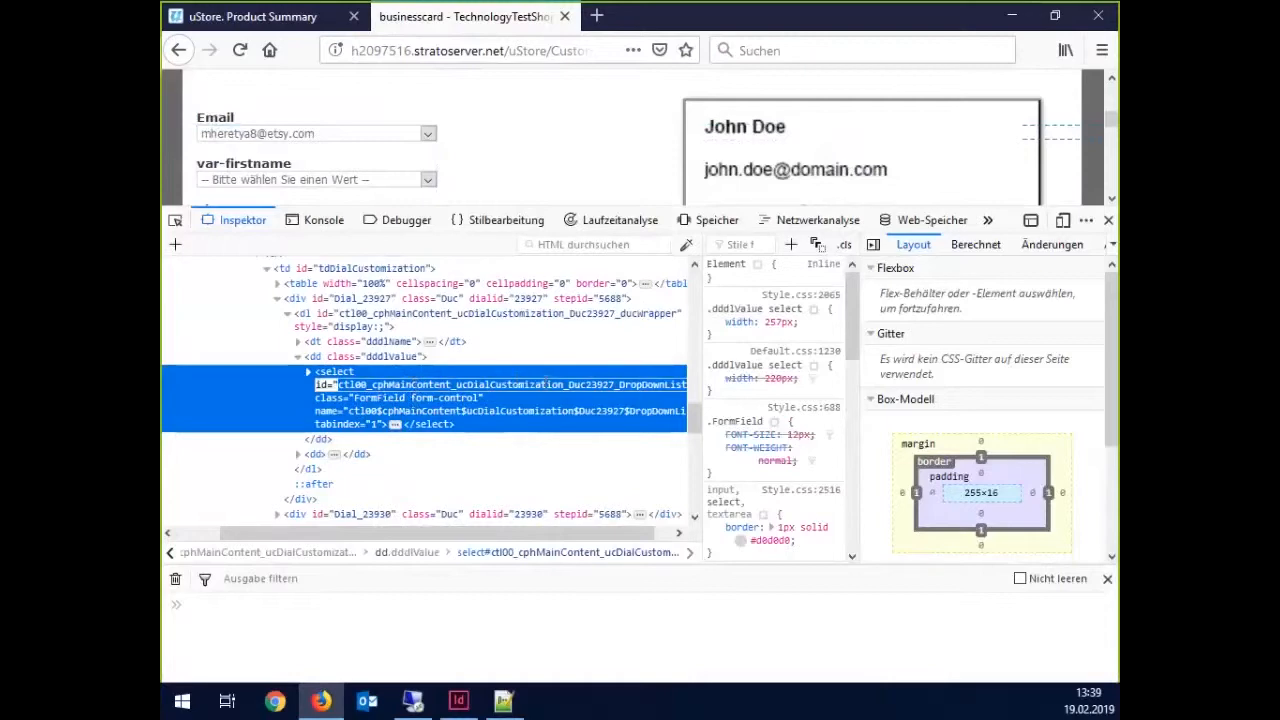
- In the Notepad++ script, replace the ParentDD id with ctl00_cphMainContent_ucDialCustomization_Duc23927_DropDownList
click(1012, 15)
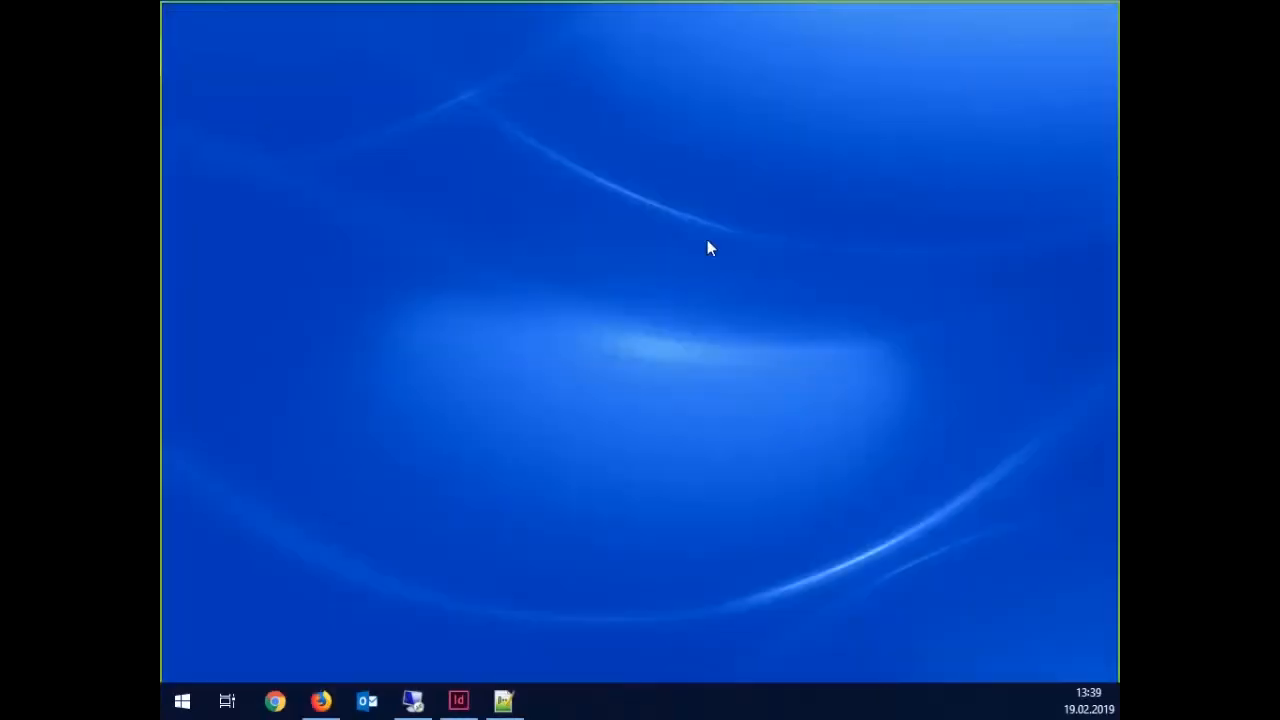
click(503, 700)
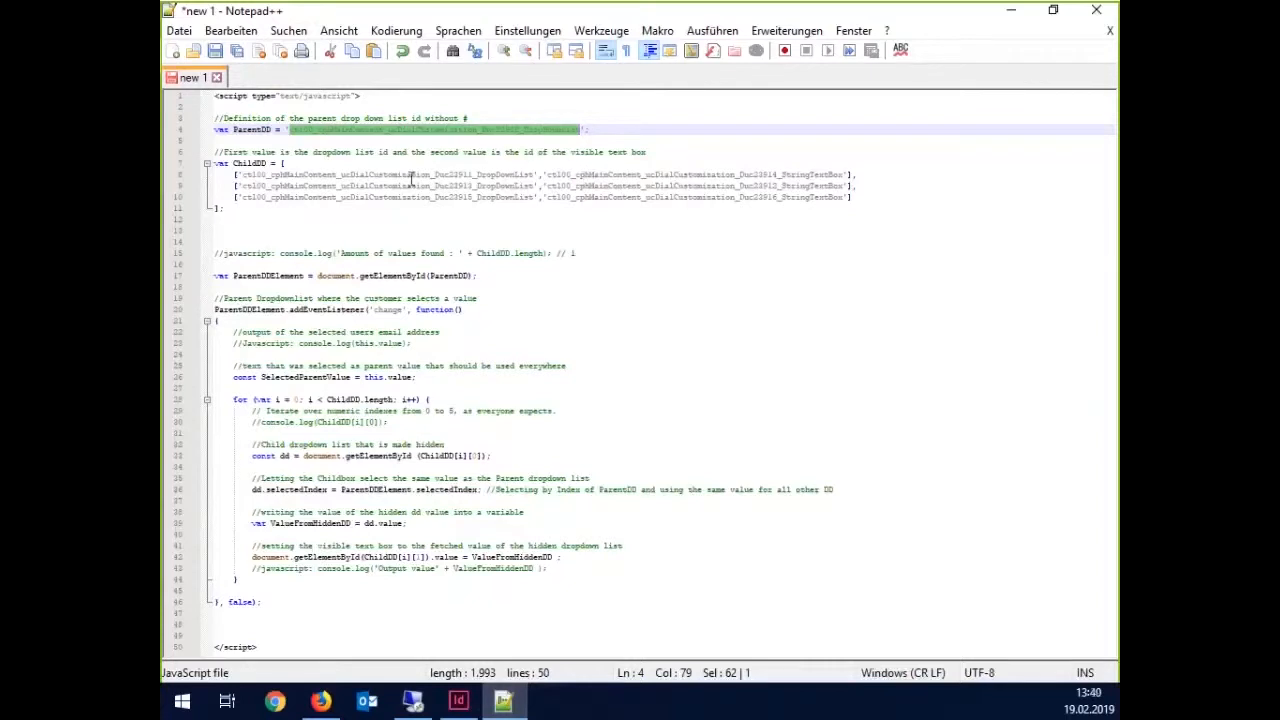
text(ctl00_cphMainContent_ucDialCustomisation_Duc23907_DropDownList)
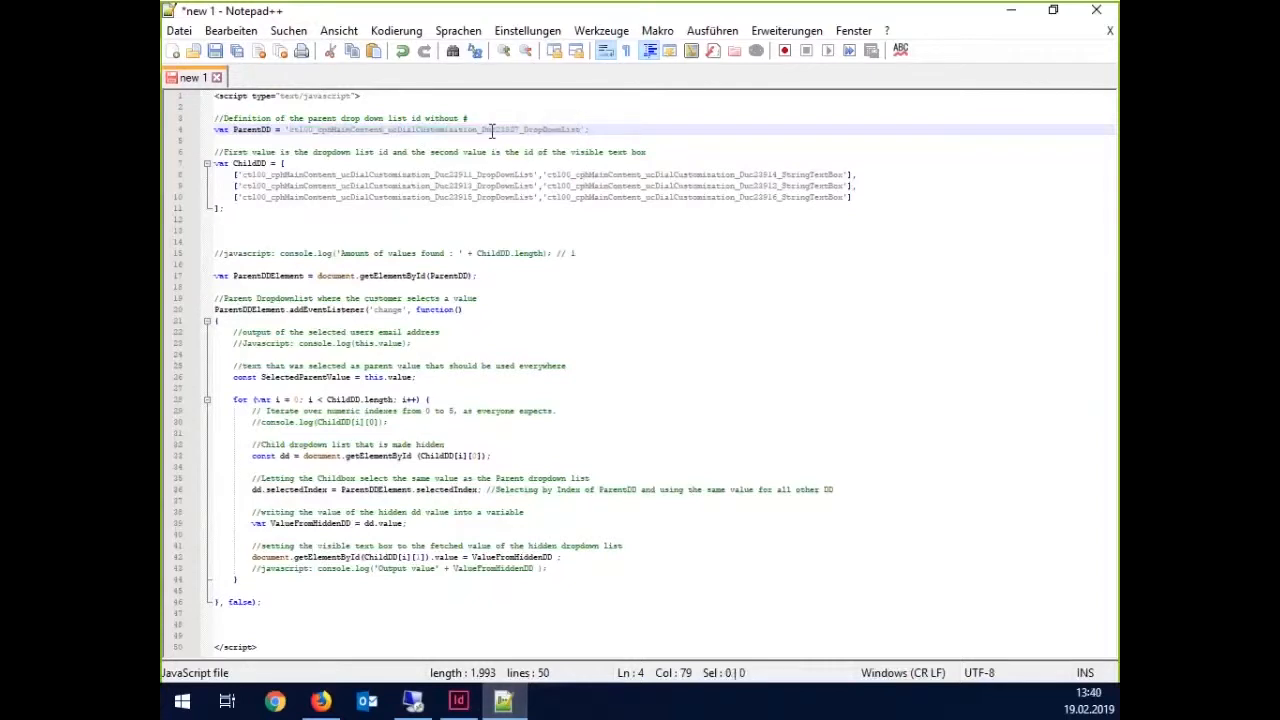
- Examine the ParentDD id and the drop-down and text box ids in the first ChildDD pair
double_click(522, 130)
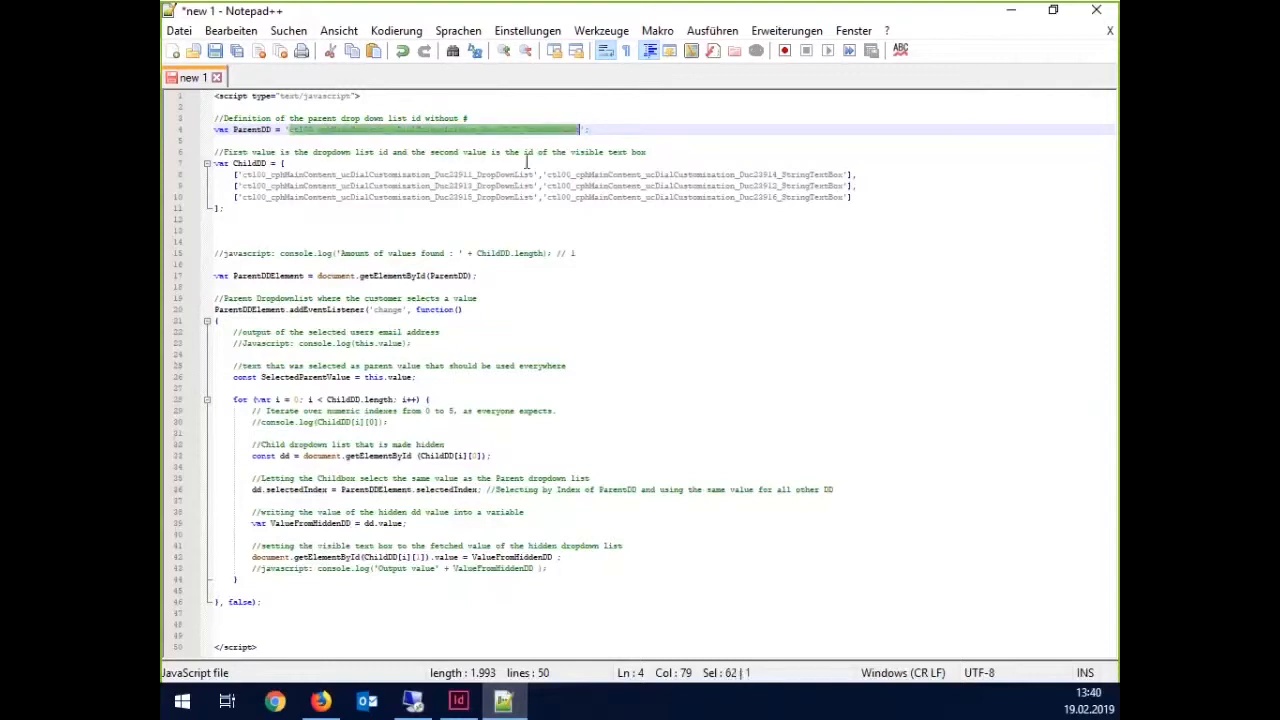
double_click(432, 175)
double_click(562, 175)
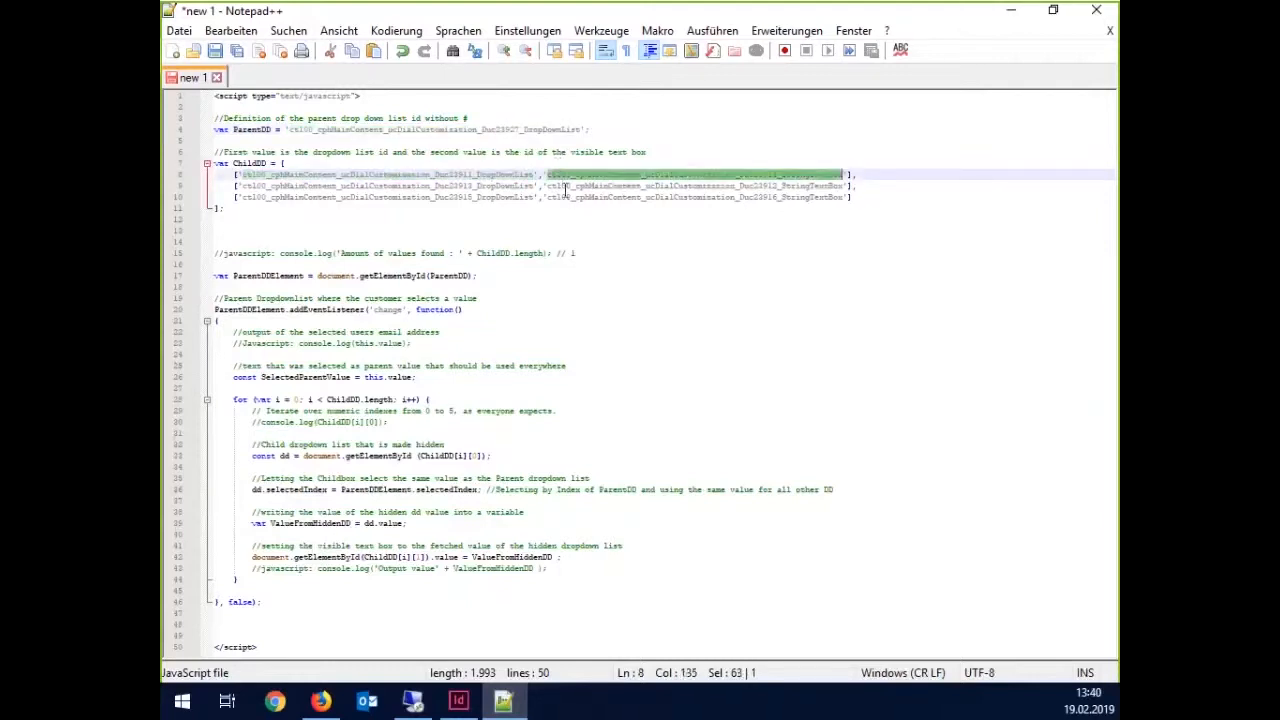
double_click(423, 176)
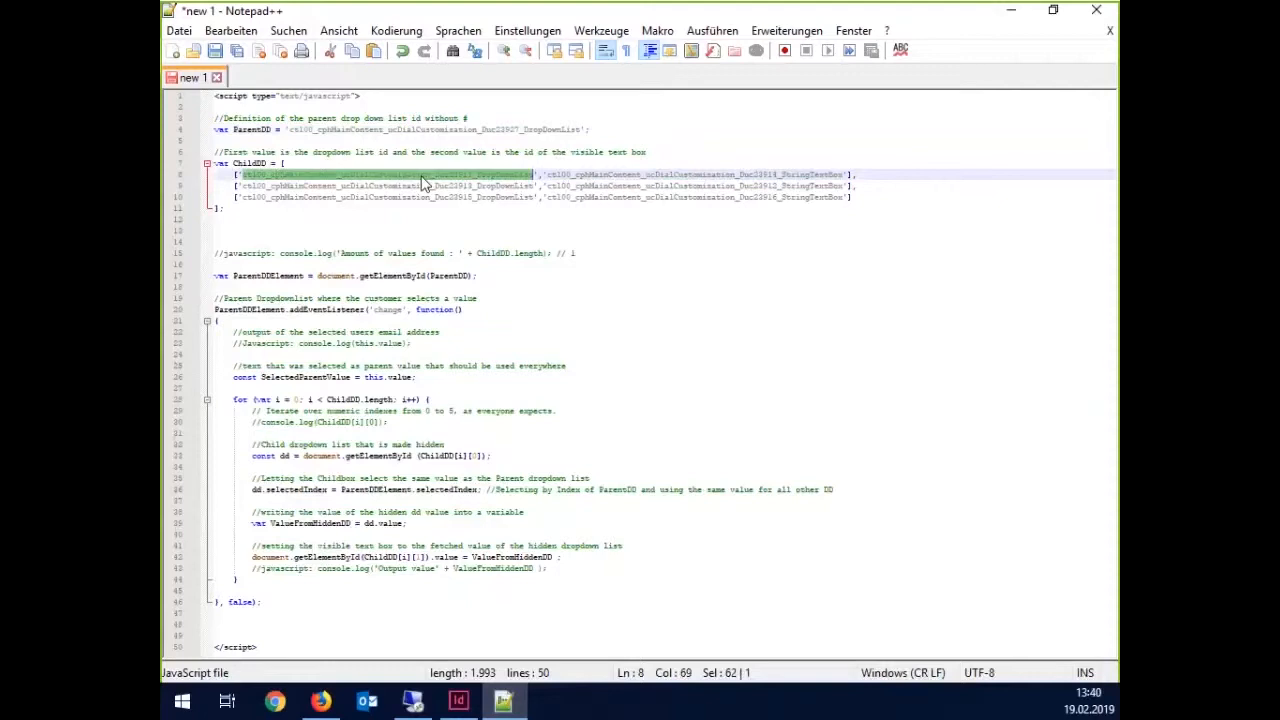
double_click(647, 174)
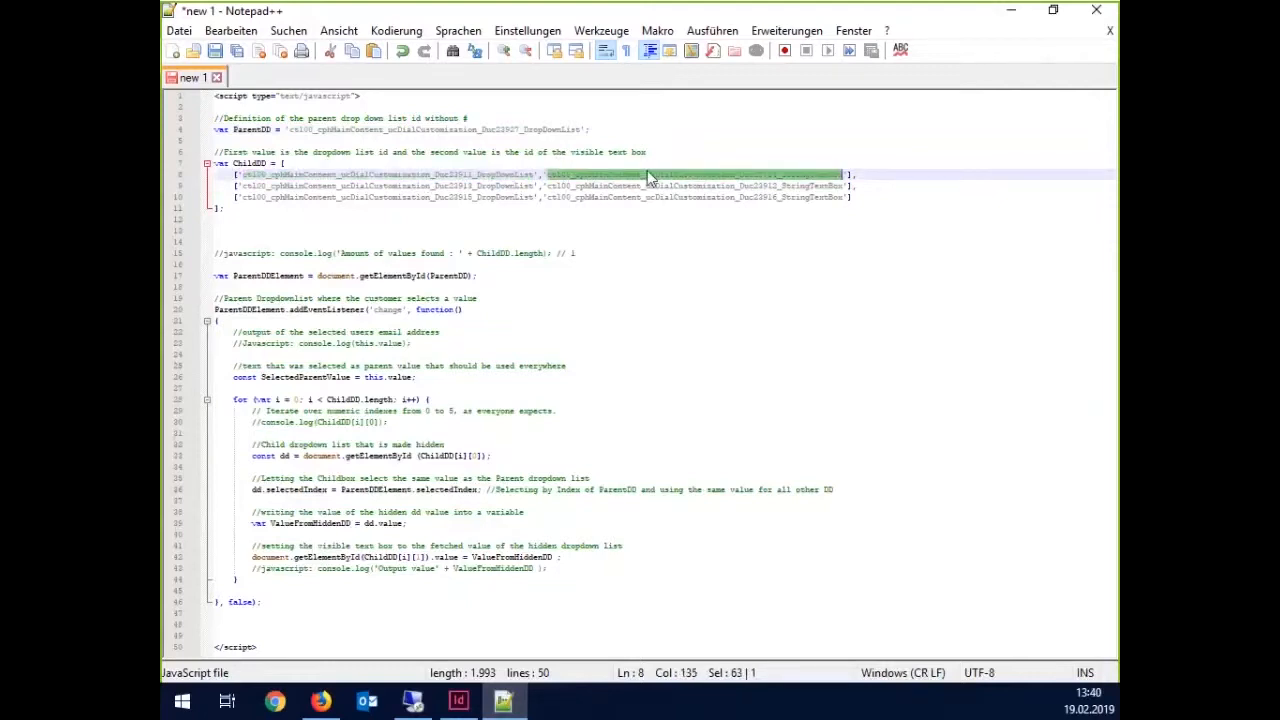
- Switch to Firefox, enlarge the visible form area, inspect the var-firstname drop-down list and copy its element id
click(1012, 17)
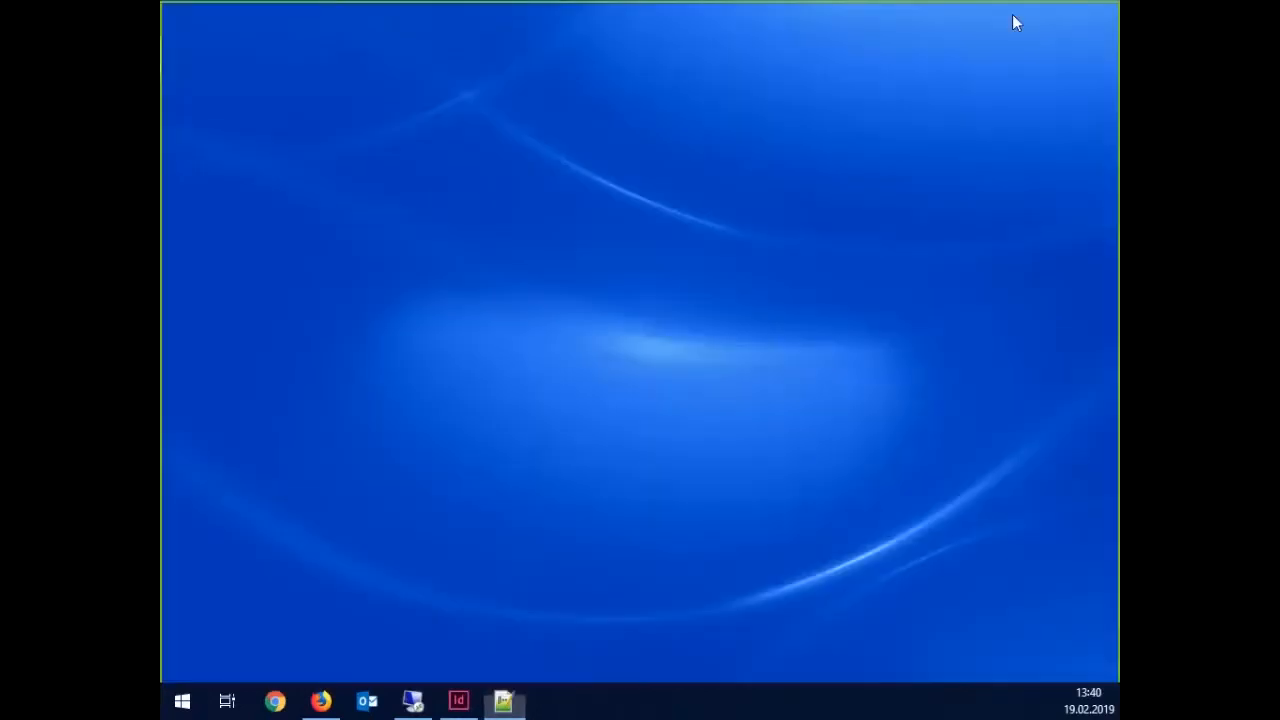
click(322, 701)
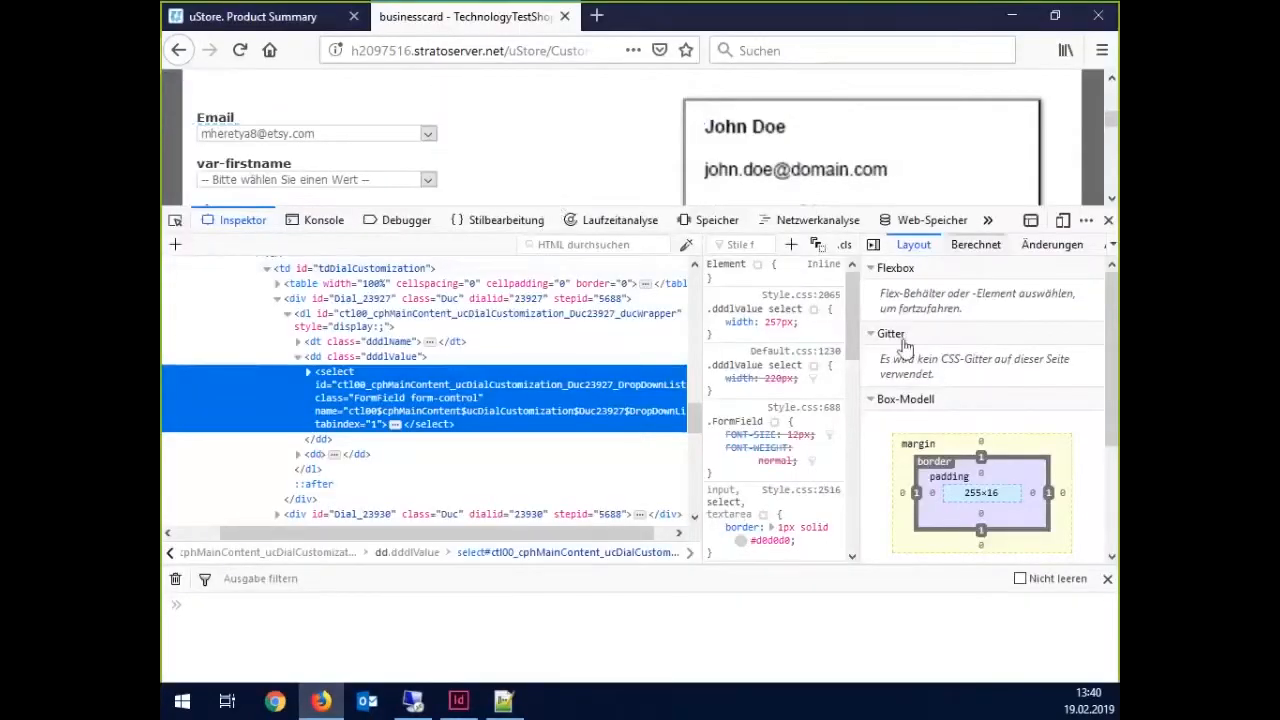
click(1107, 578)
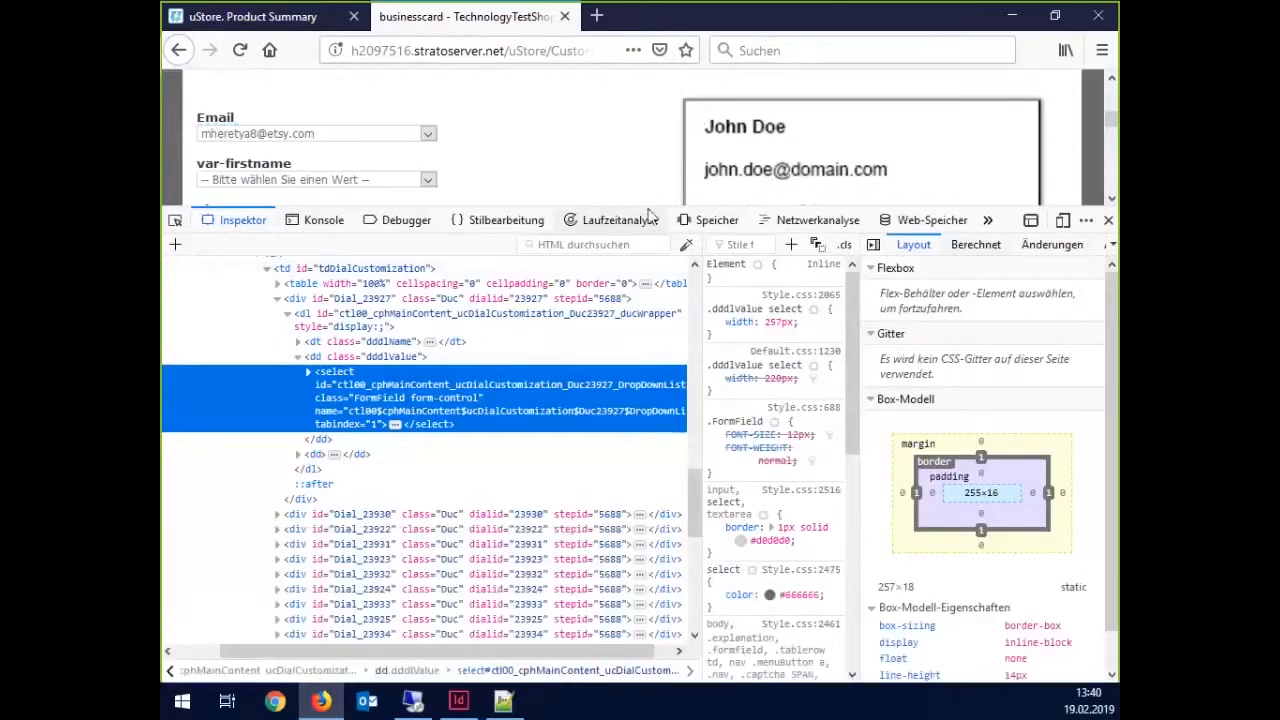
drag(648, 204, 640, 408)
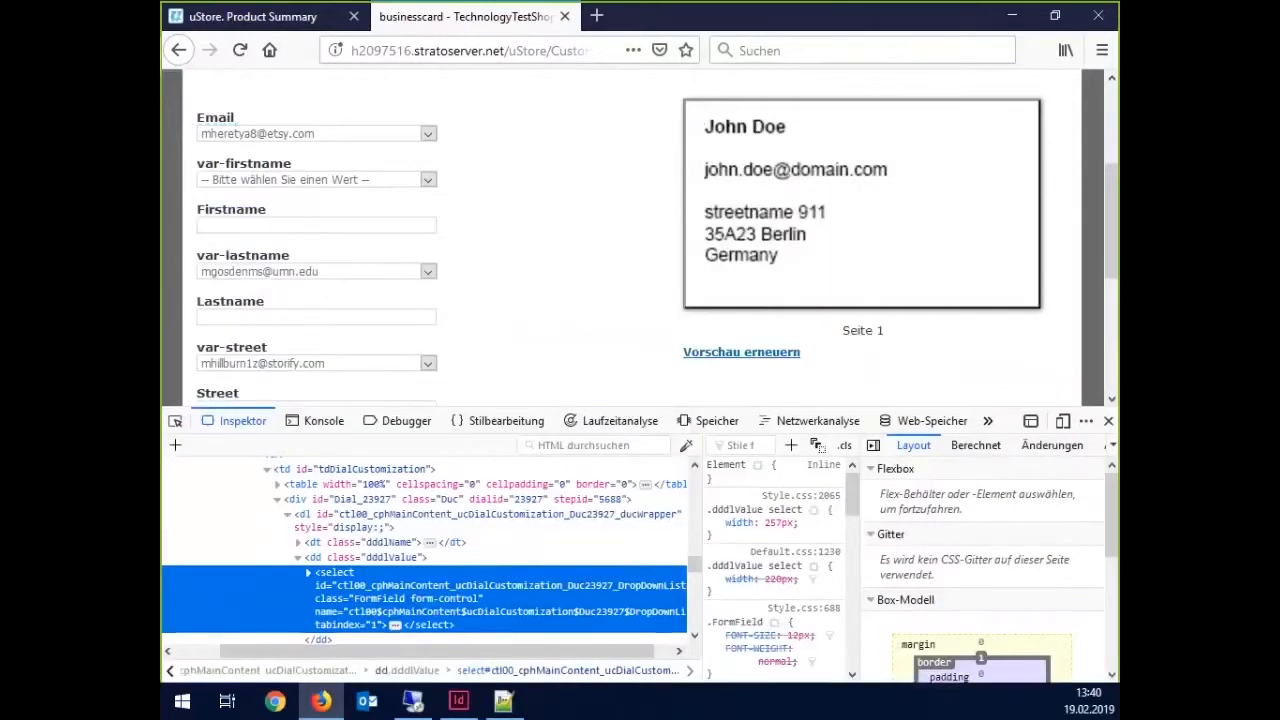
click(175, 425)
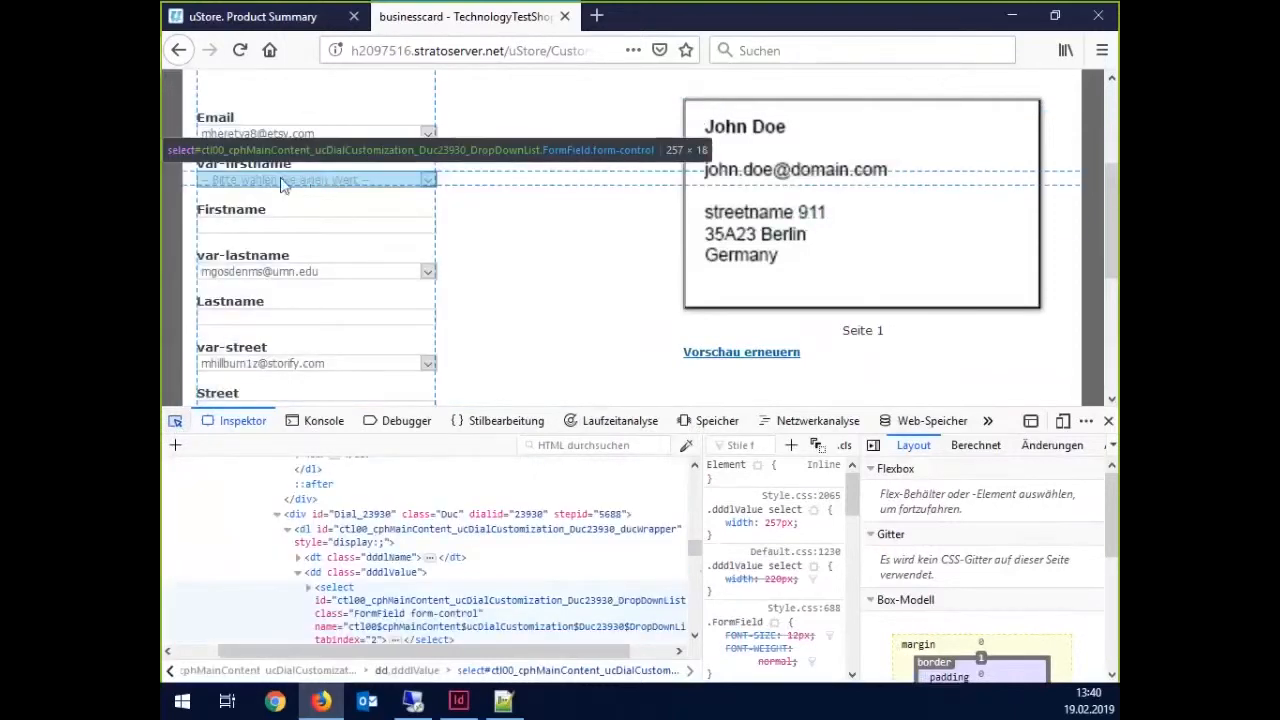
click(283, 185)
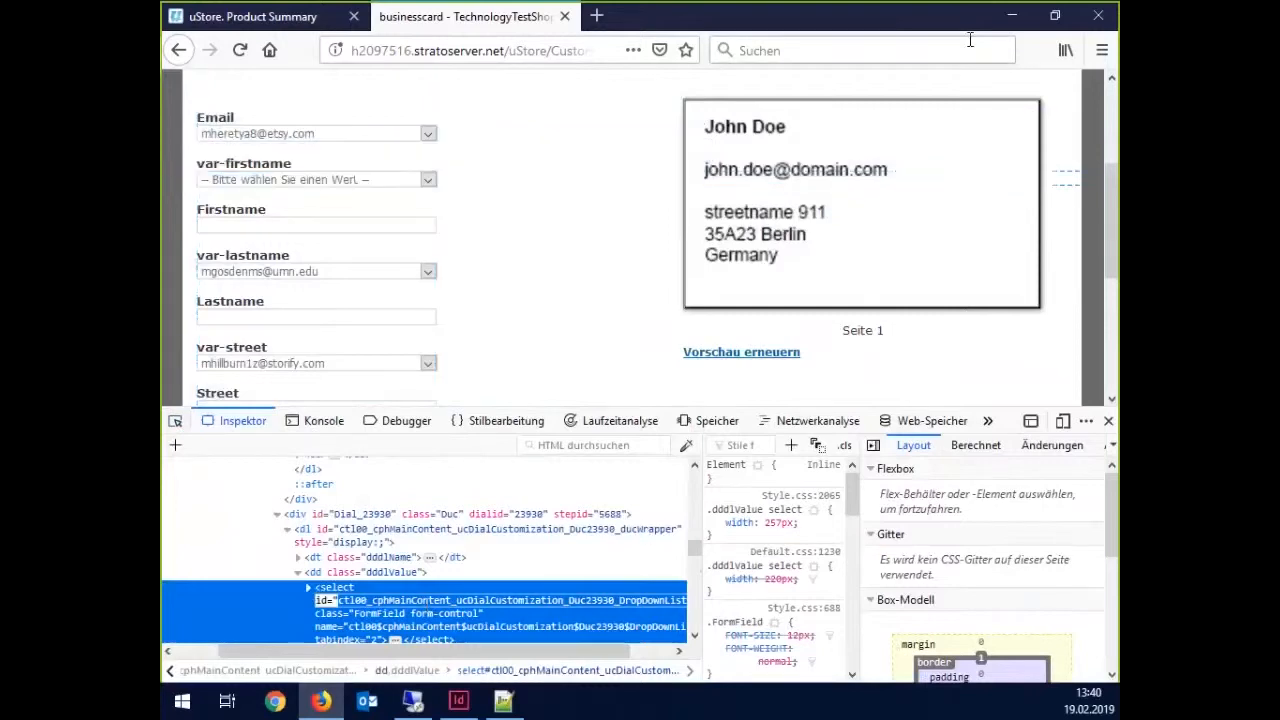
- Return to the Notepad++ script and replace the first ChildDD pair's drop-down id with ctl00_cphMainContent_ucDialCustomization_Duc23930_DropDownList
click(1012, 15)
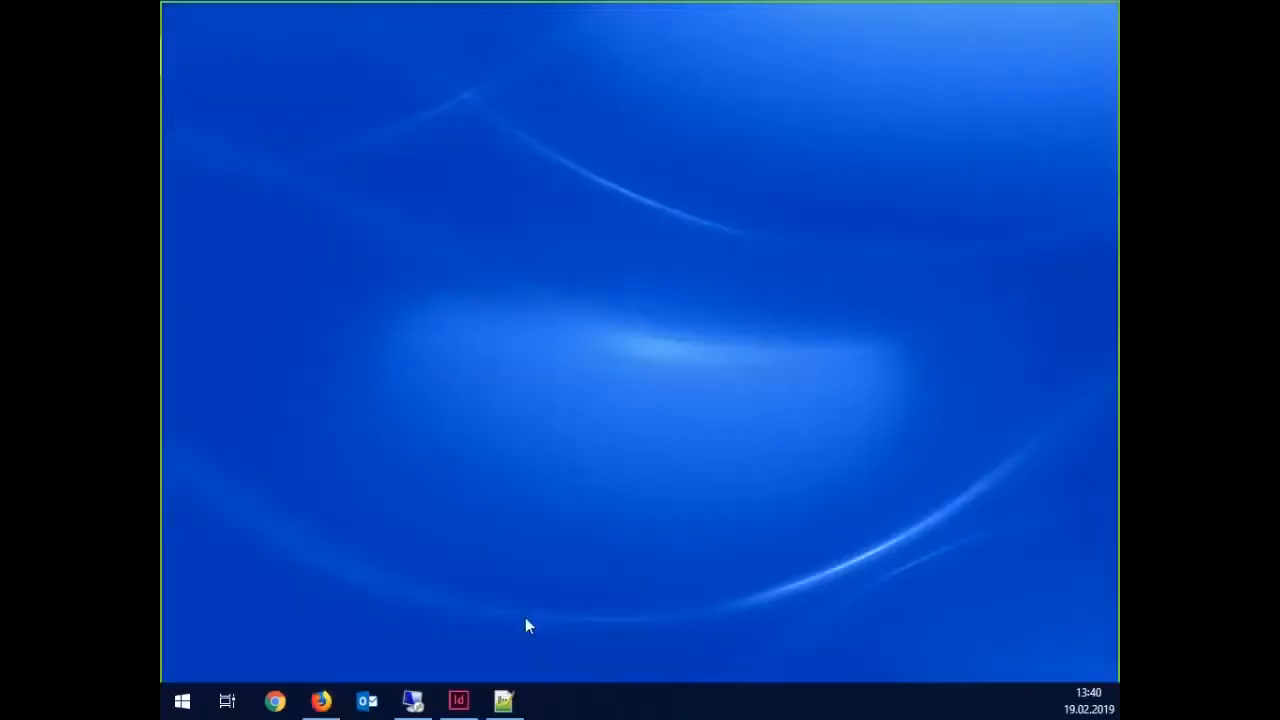
click(505, 703)
double_click(416, 176)
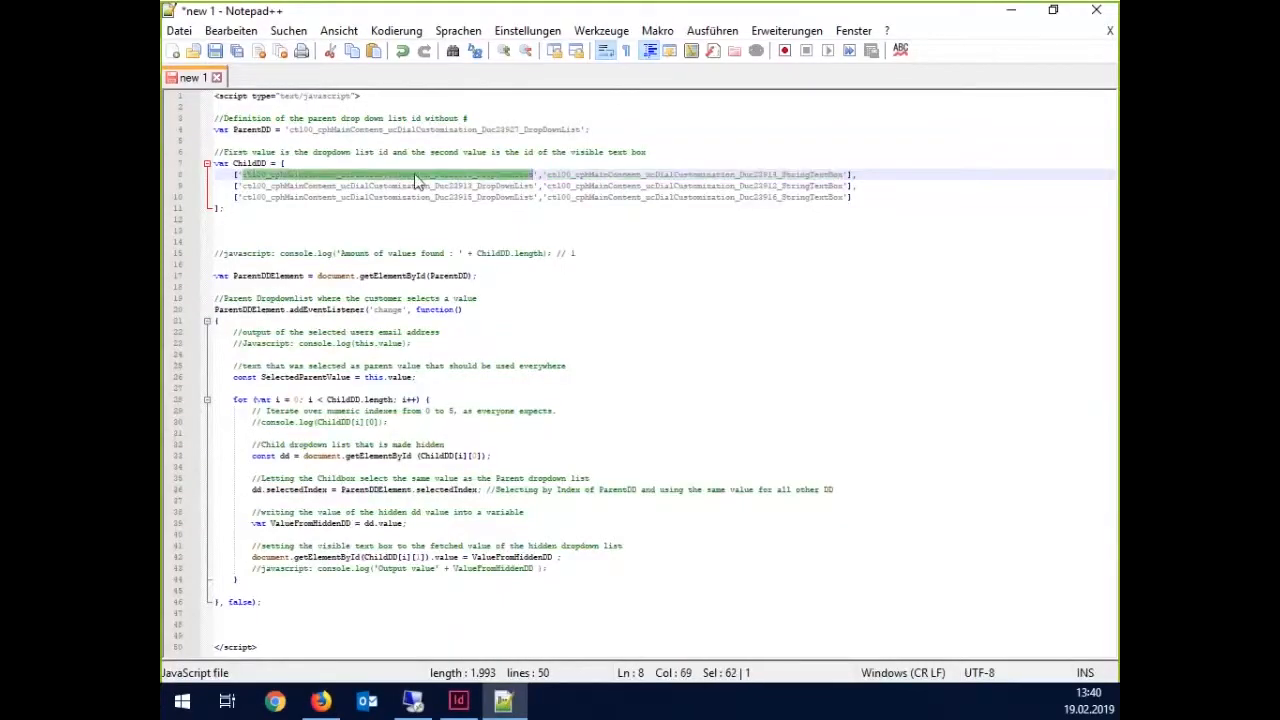
text(ctl00_cphMainContent_ucDialCustomization_Duc23910_DropDownList)
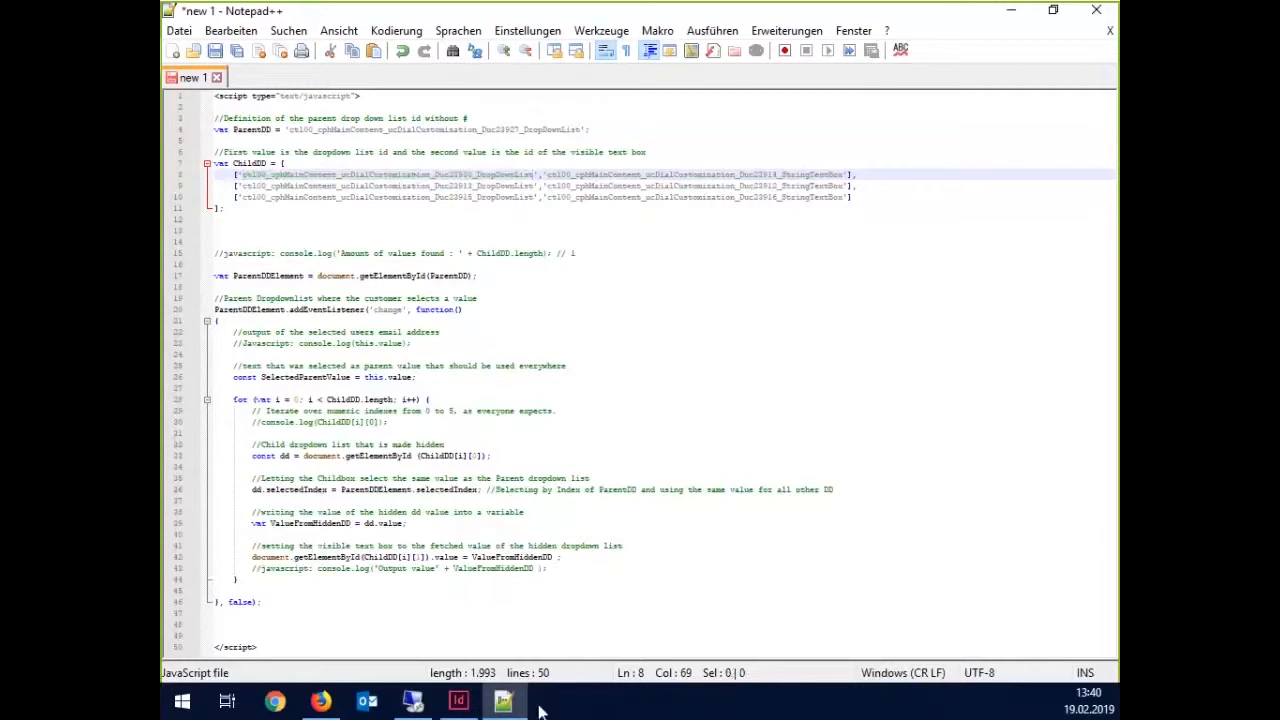
- Copy the Firstname text box id from Firefox's inspector and replace the first ChildDD pair's text box id in Notepad++ with it, ctl00_cphMainContent_ucDialCustomization_Duc23922_StringTextBox
click(338, 705)
click(177, 420)
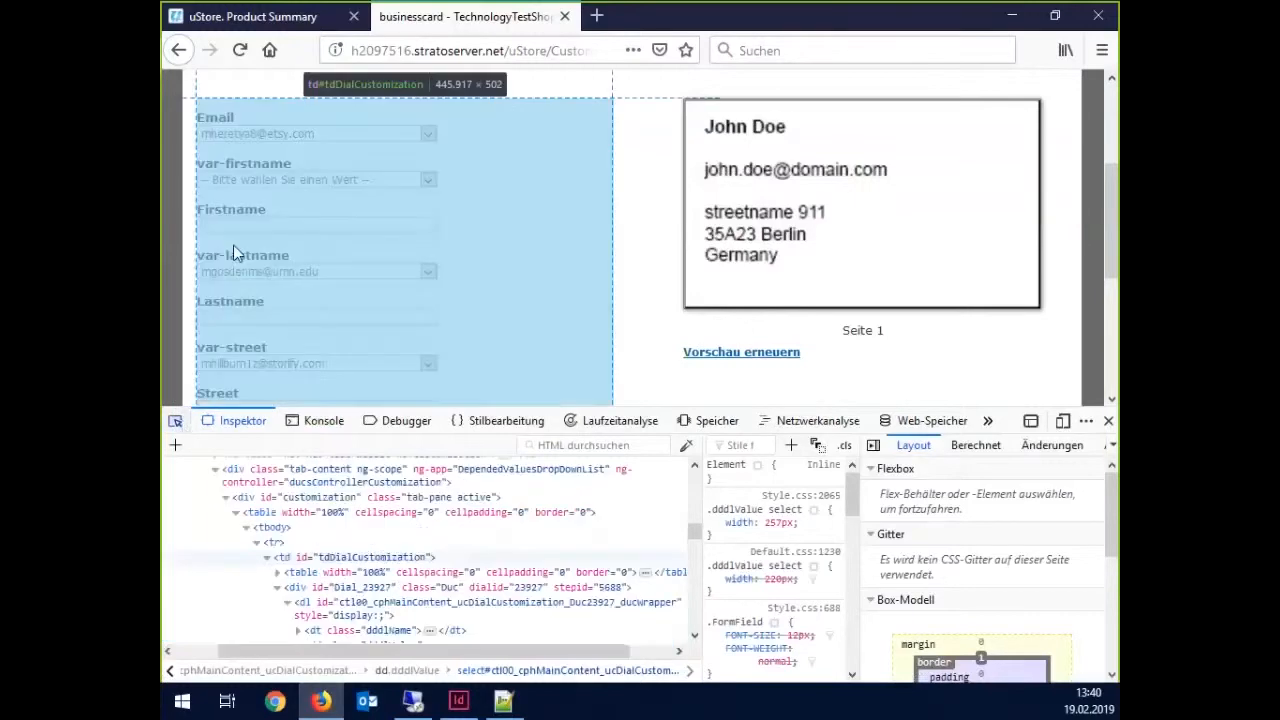
click(237, 227)
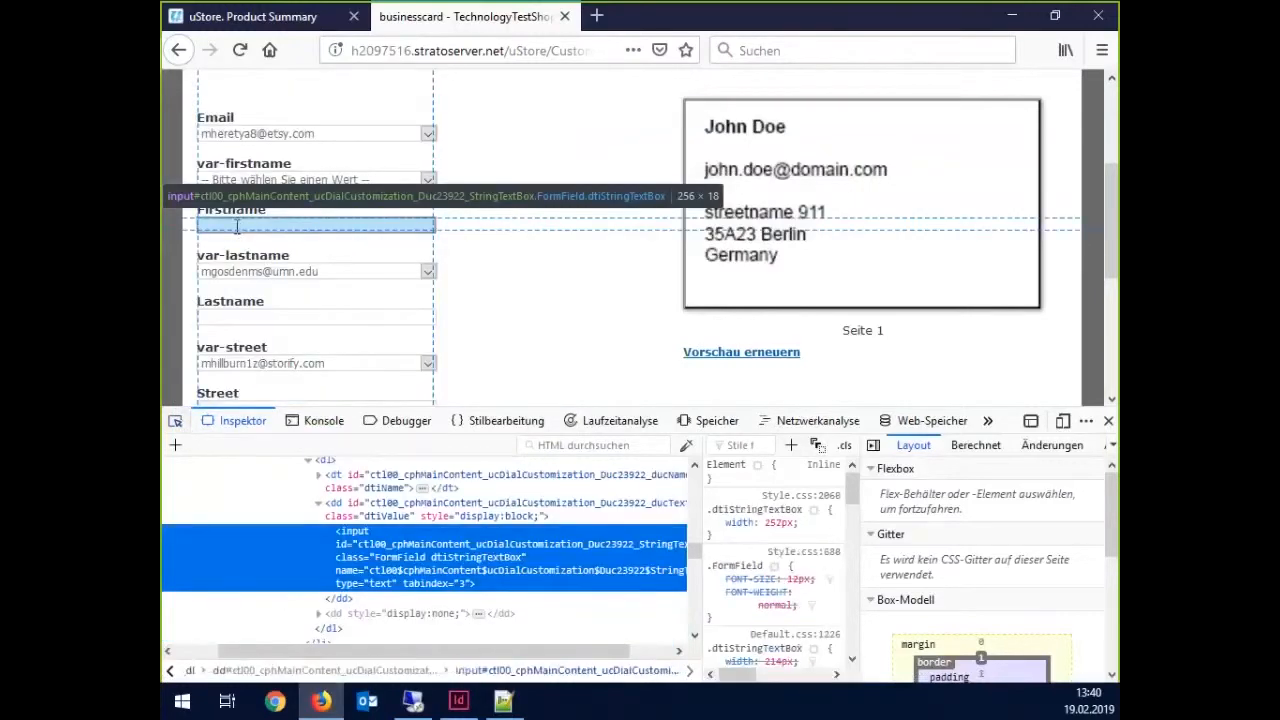
double_click(458, 548)
key(ctrl+c)
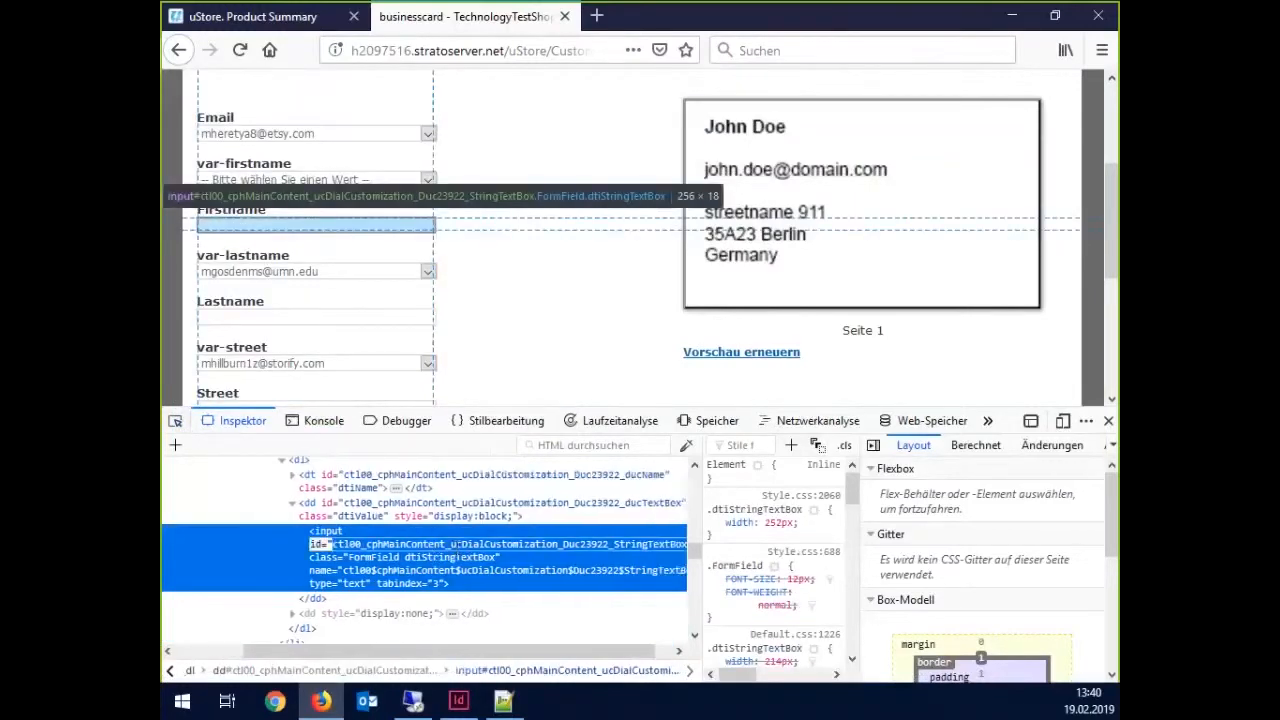
click(1003, 23)
double_click(619, 176)
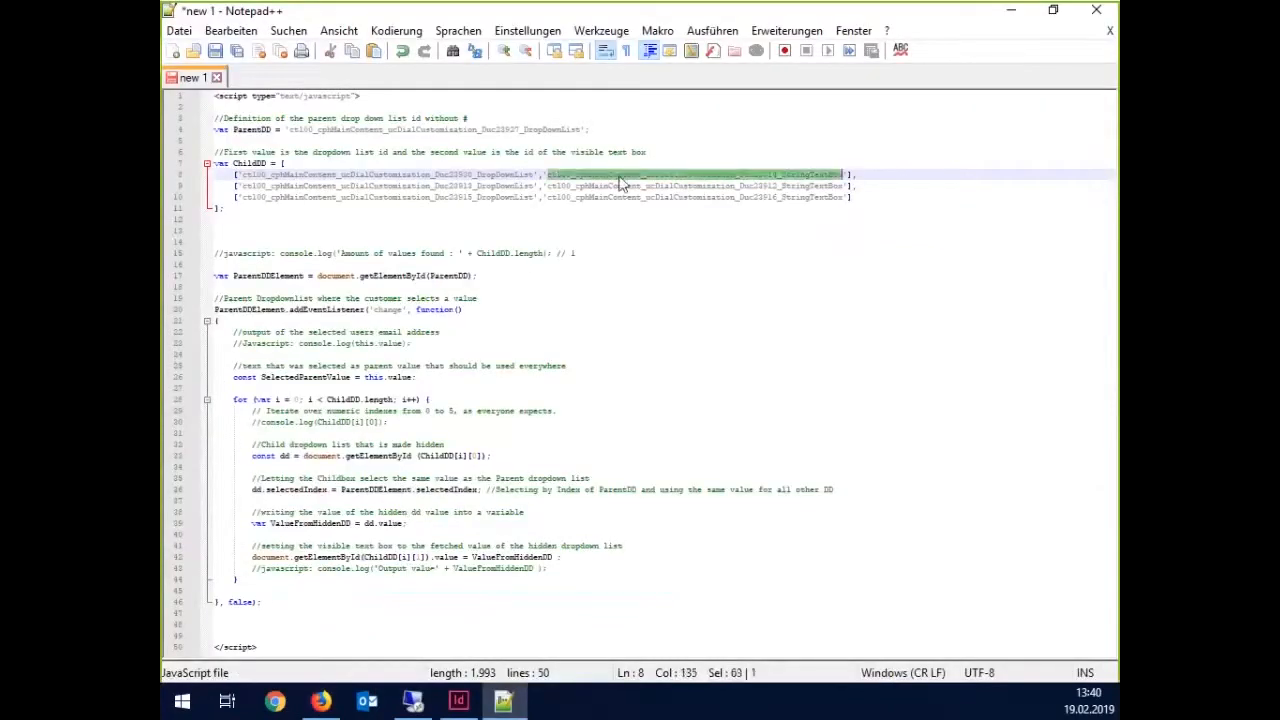
key(ctrl+v)
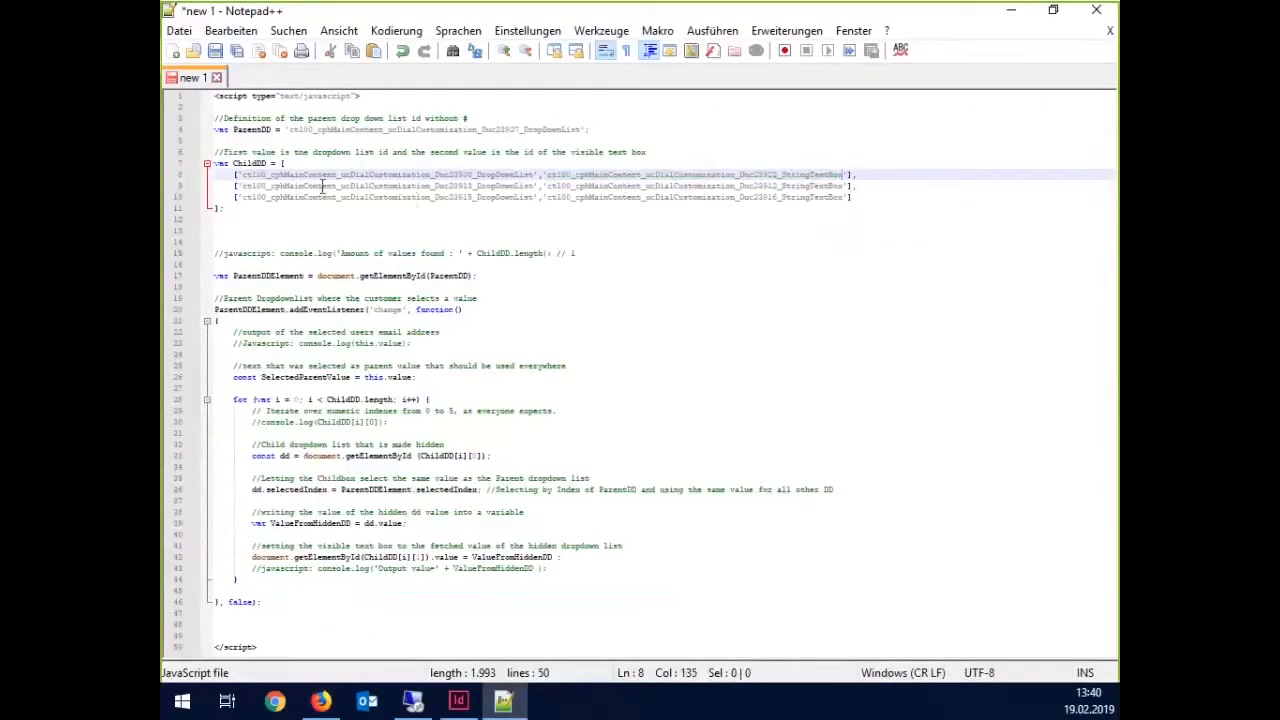
- Copy the var-lastname drop-down id from Firefox's inspector and replace the second ChildDD pair's drop-down id in Notepad++ with it, ctl00_cphMainContent_ucDialCustomization_Duc23931_DropDownList
mouse_move(335, 708)
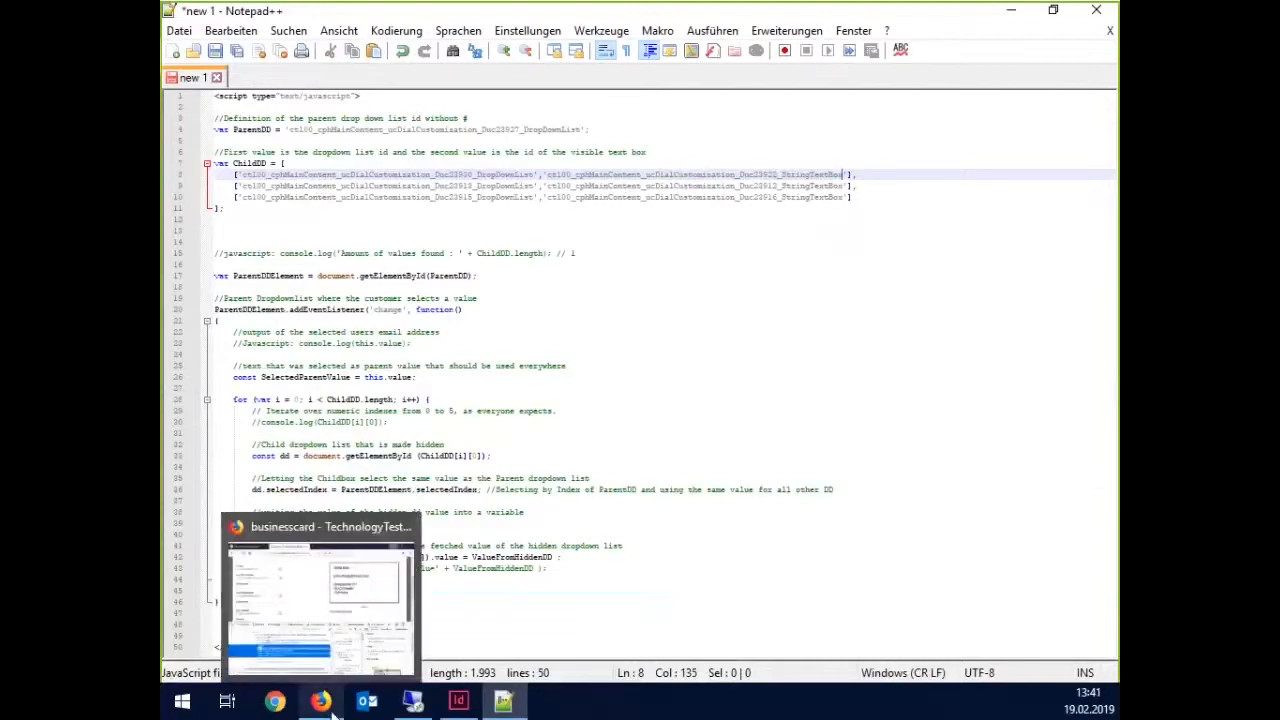
click(323, 610)
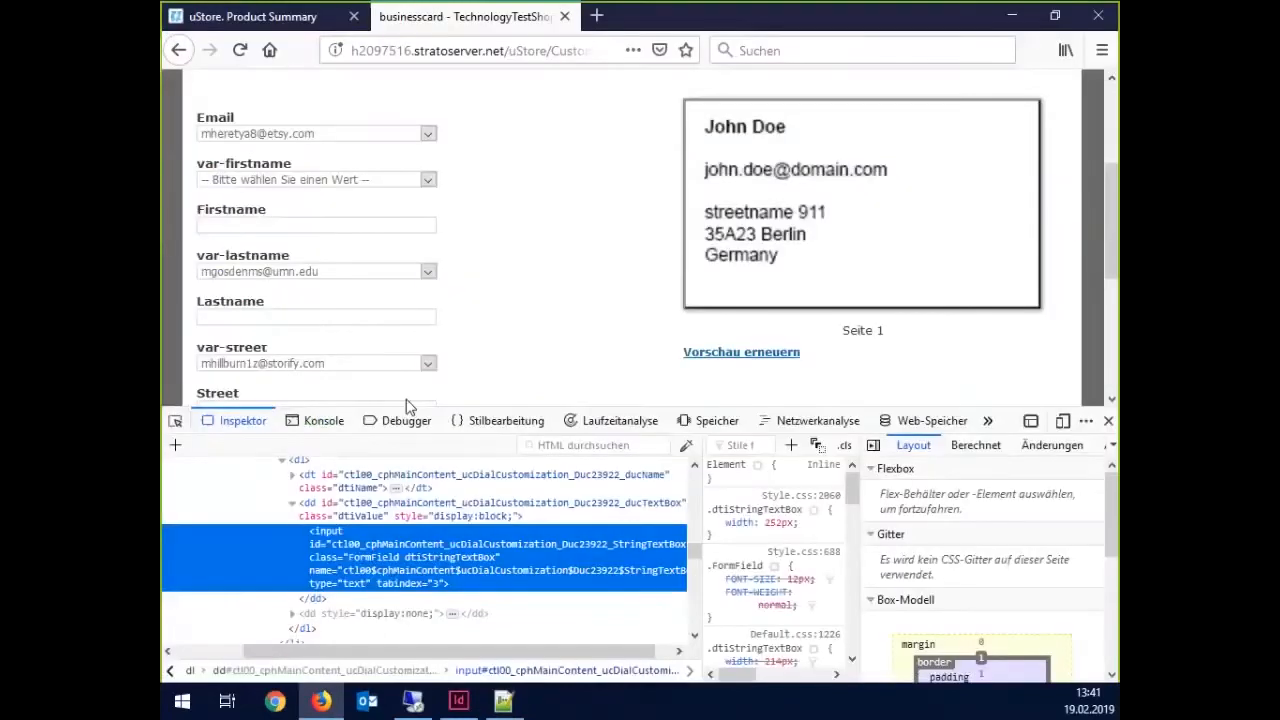
click(176, 421)
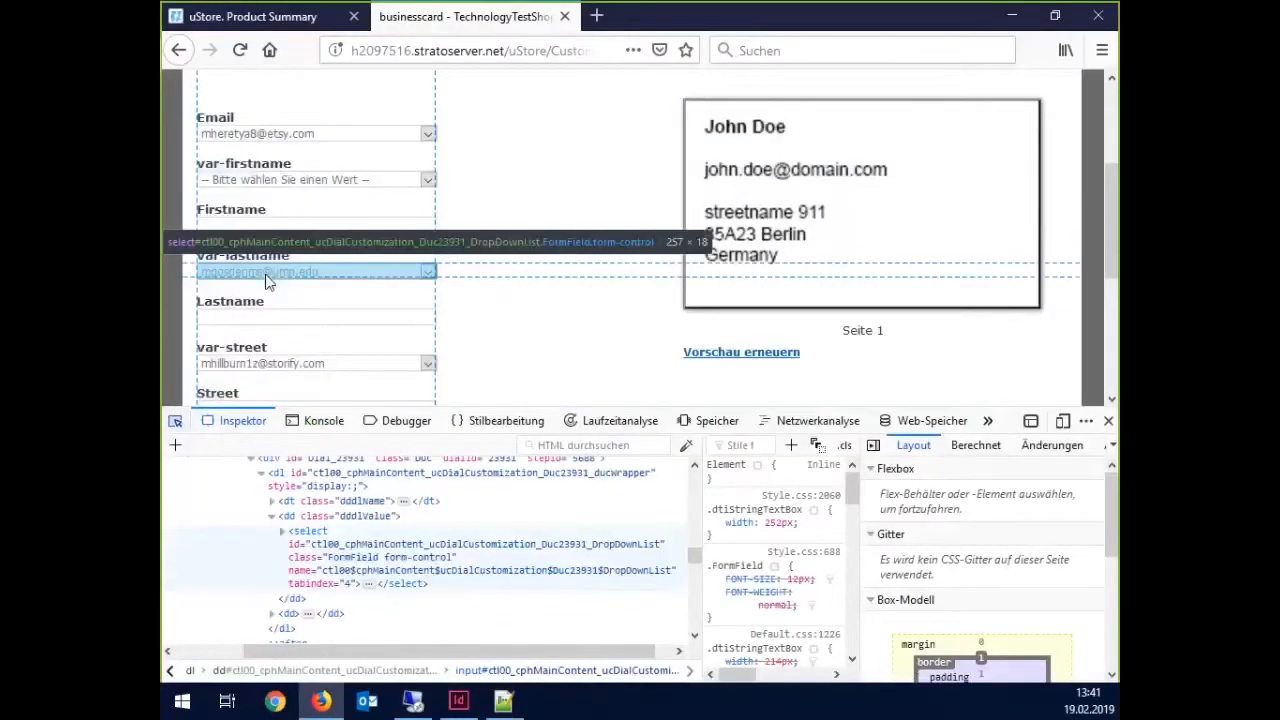
click(266, 282)
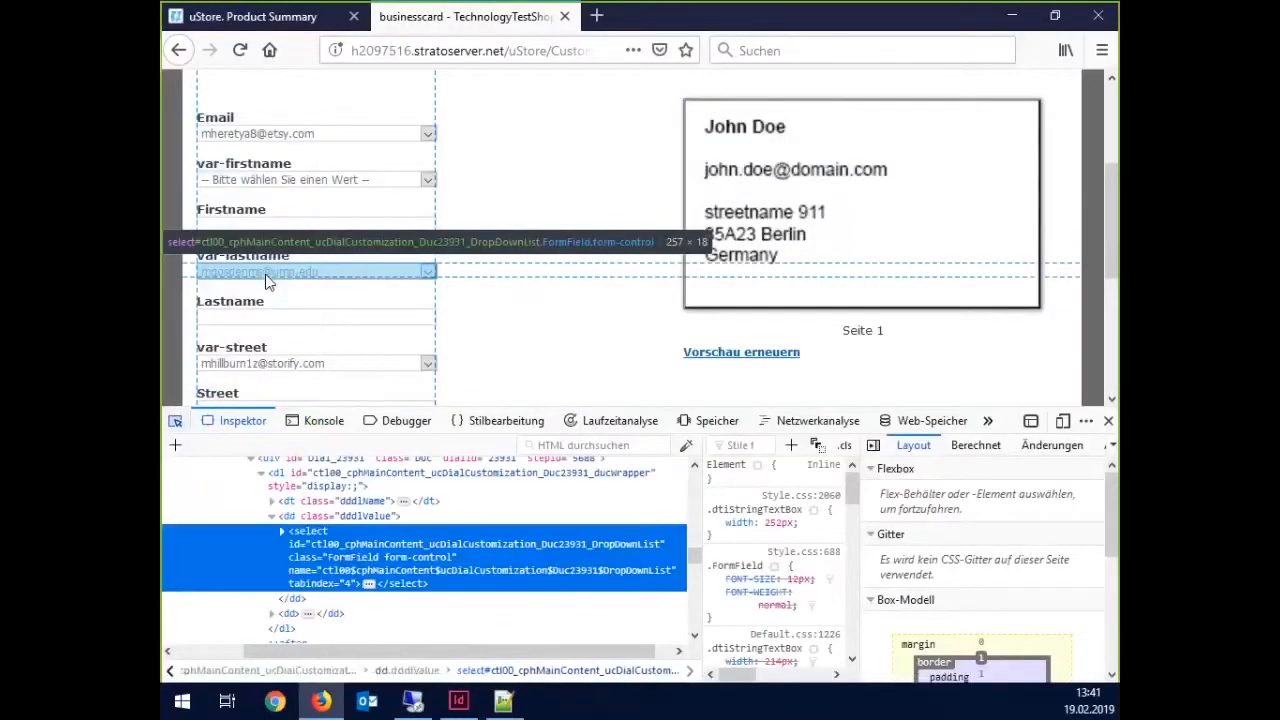
double_click(352, 546)
key(ctrl+c)
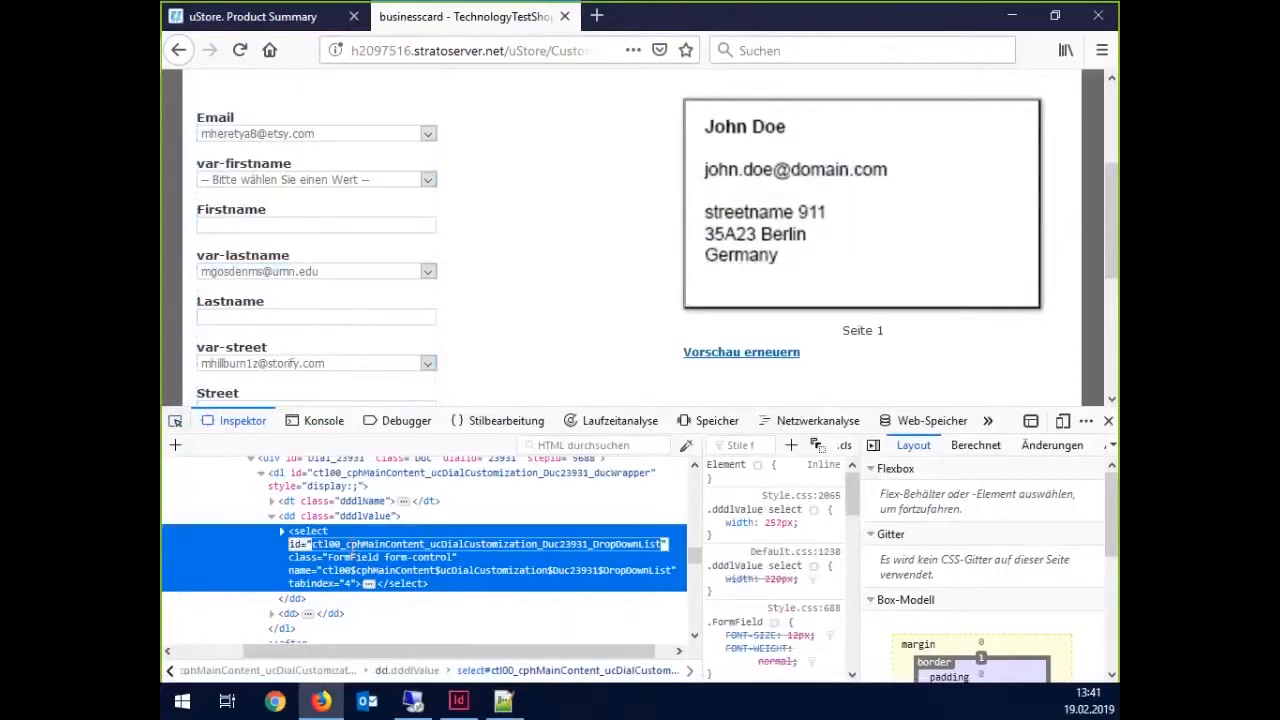
click(504, 702)
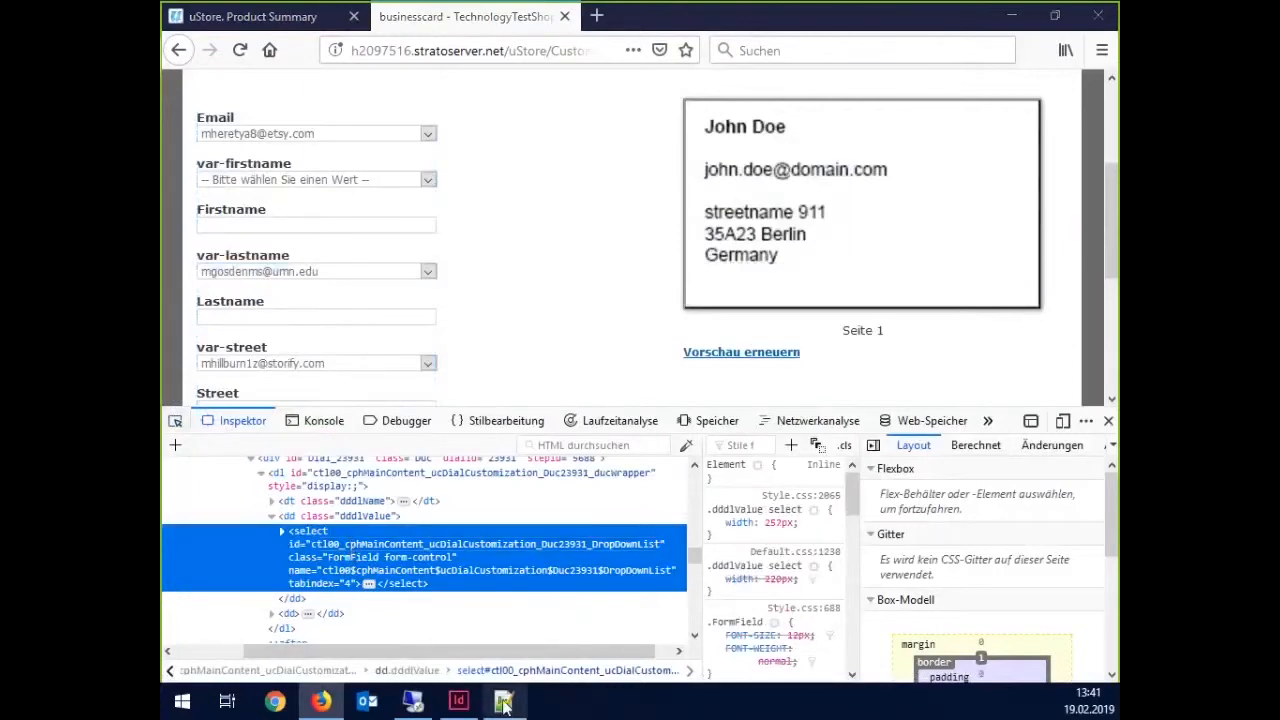
double_click(324, 188)
key(ctrl+v)
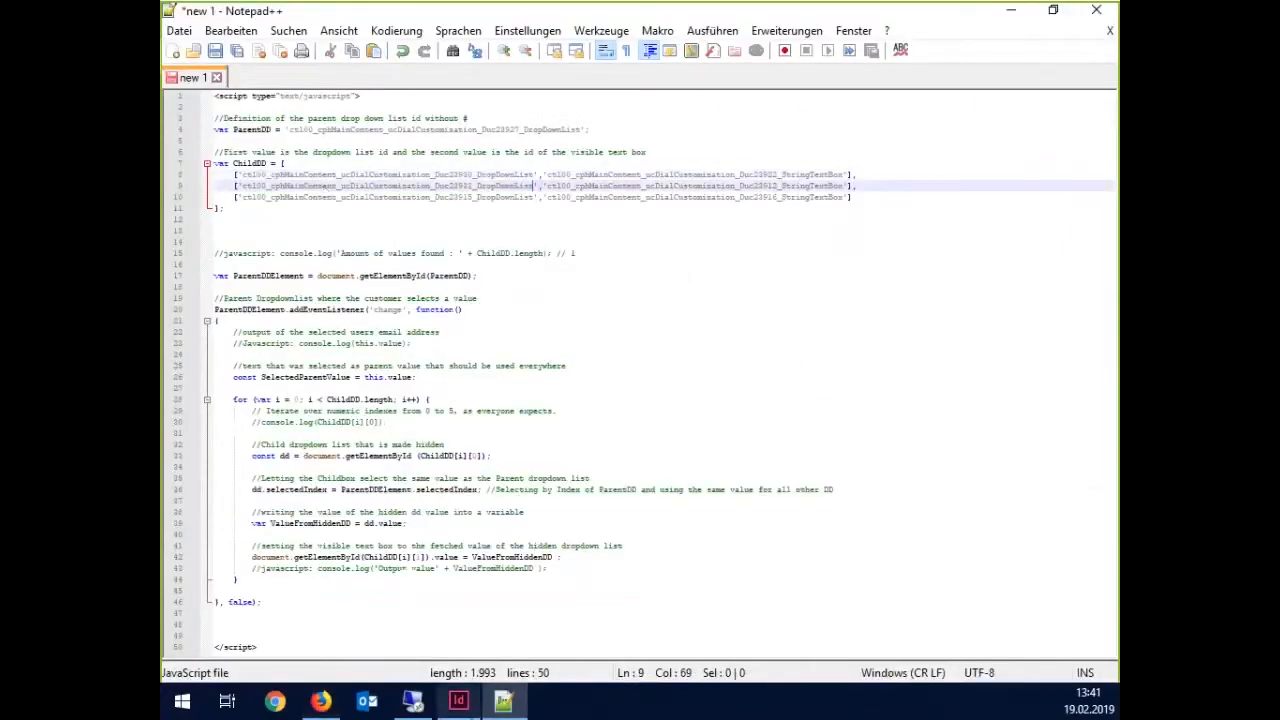
- Copy the Lastname text box id from Firefox's inspector and replace the second ChildDD pair's text box id in Notepad++ with it, ctl00_cphMainContent_ucDialCustomization_Duc23923_StringTextBox
click(320, 702)
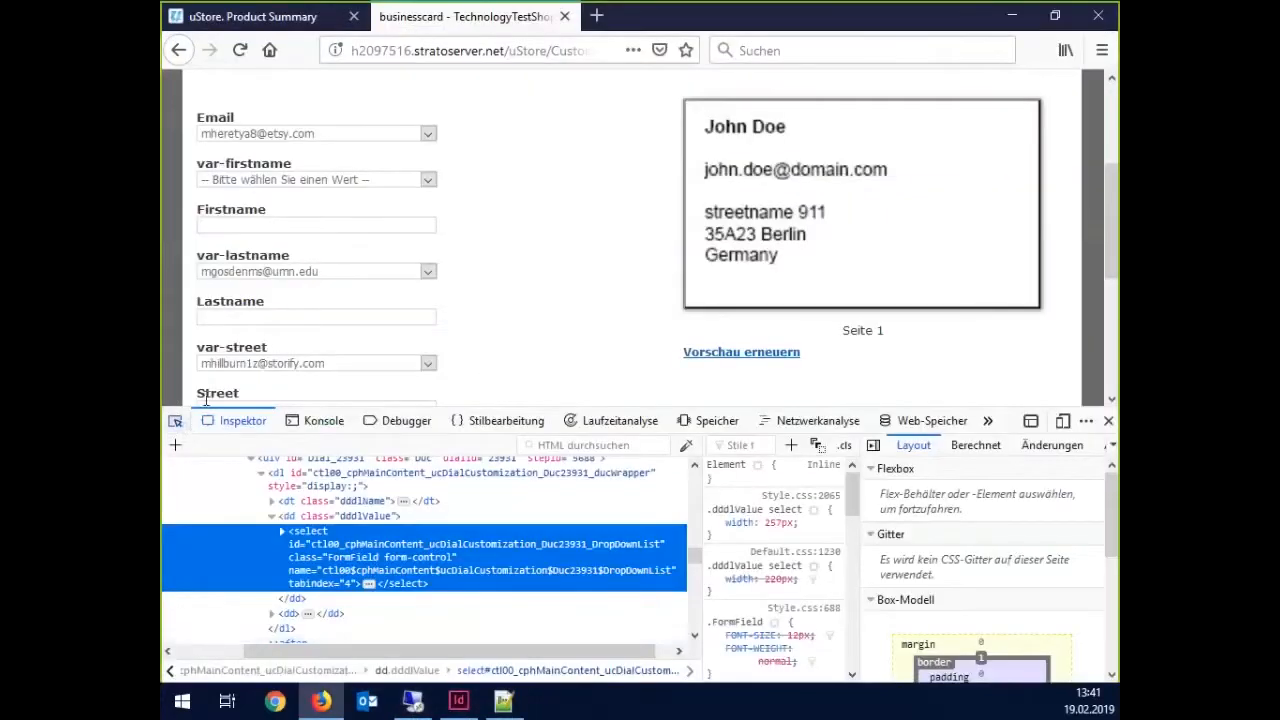
click(232, 317)
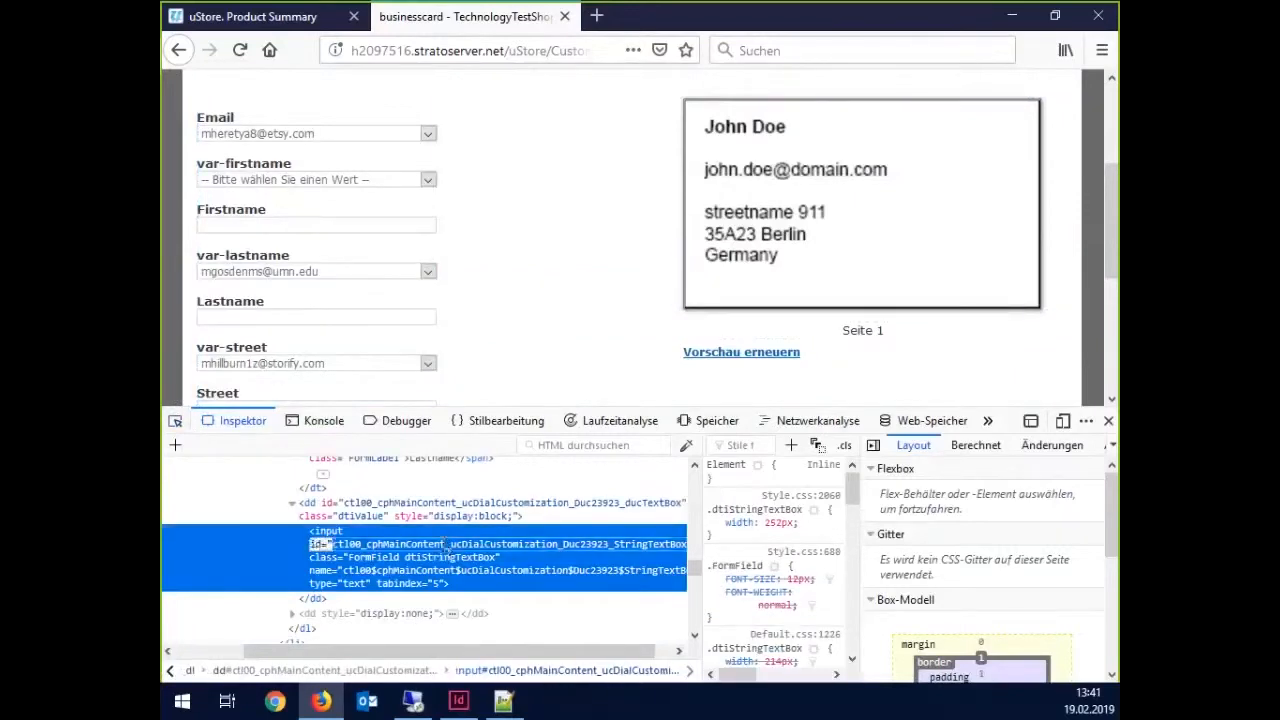
click(503, 702)
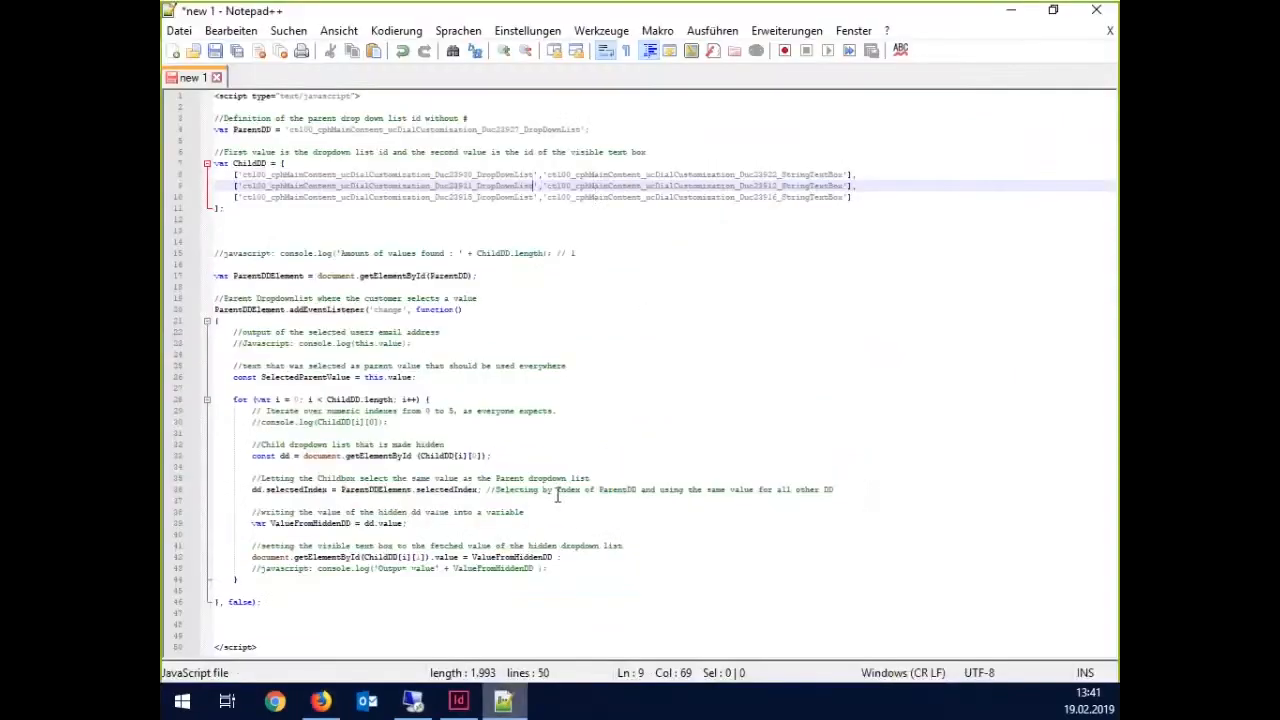
double_click(594, 190)
text(ctl00_cphMainContent_ucDialCustomisation_Duc23923_StringTextBox)
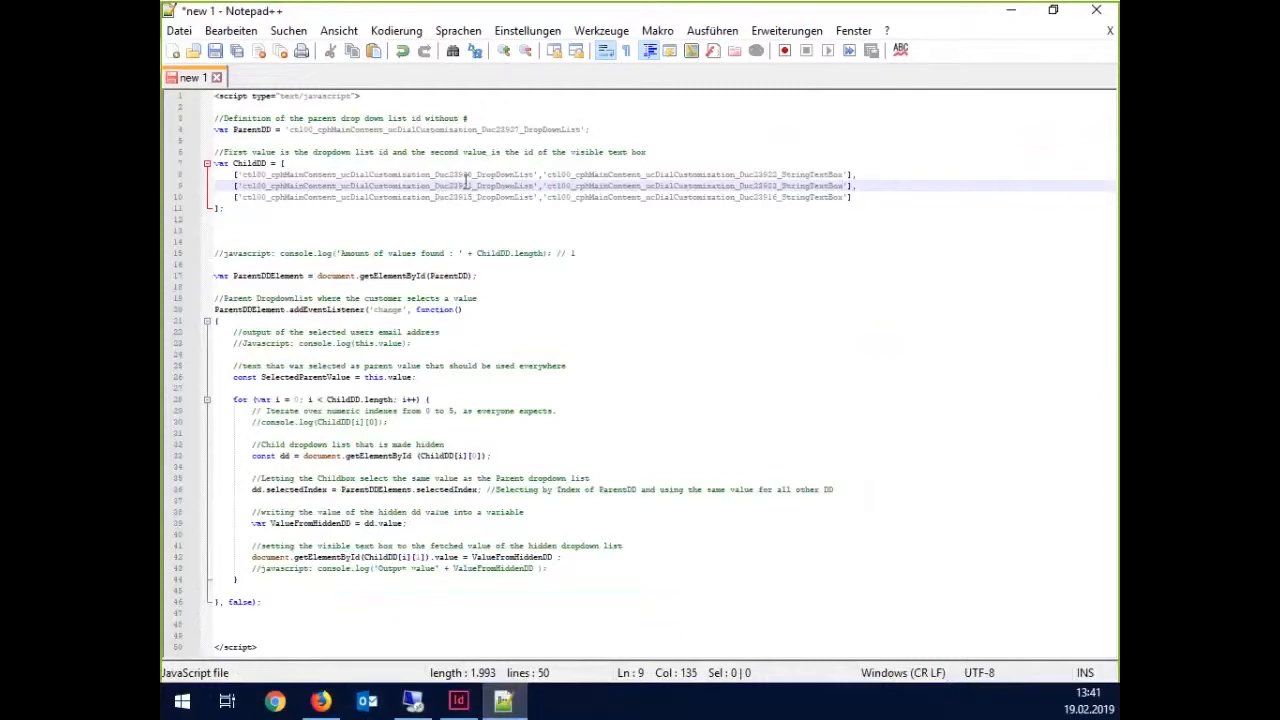
scroll(497, 218, up, 2)
scroll(510, 240, down, 3)
double_click(468, 185)
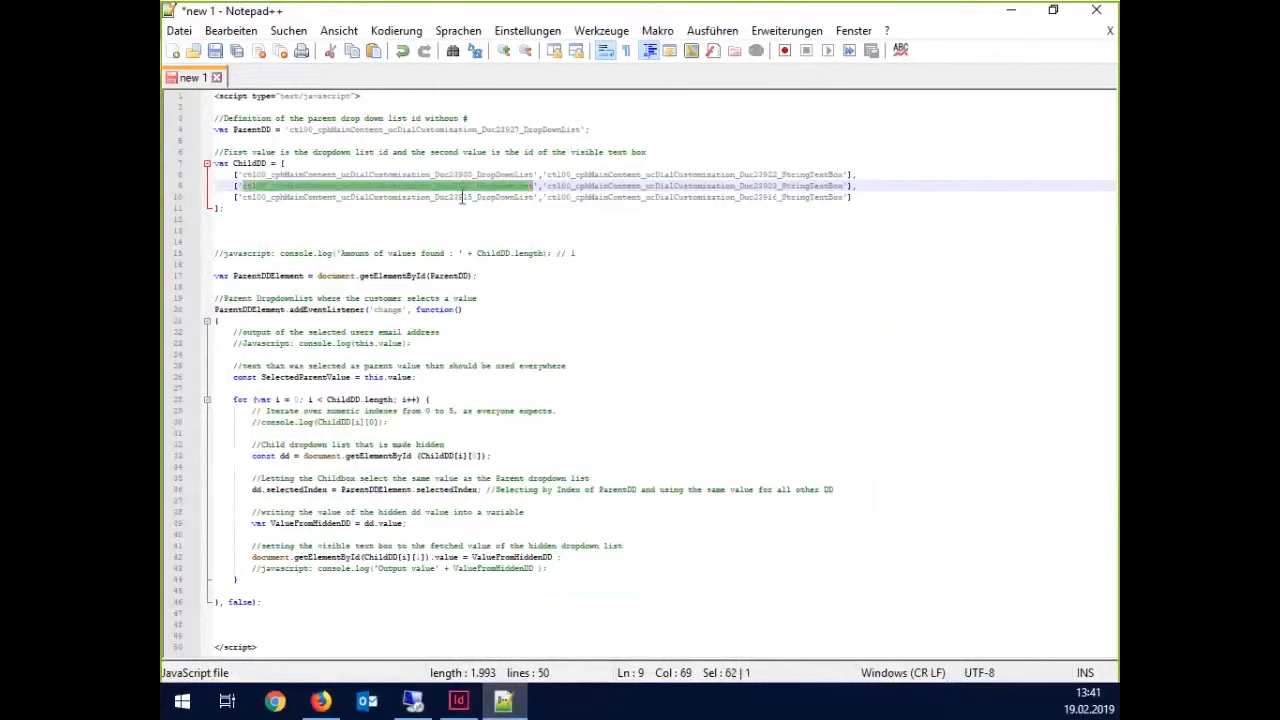
- Copy the var-street drop-down id from Firefox's inspector and replace the third ChildDD pair's drop-down id in Notepad++ with it, ctl00_cphMainContent_ucDialCustomization_Duc23932_DropDownList
click(338, 710)
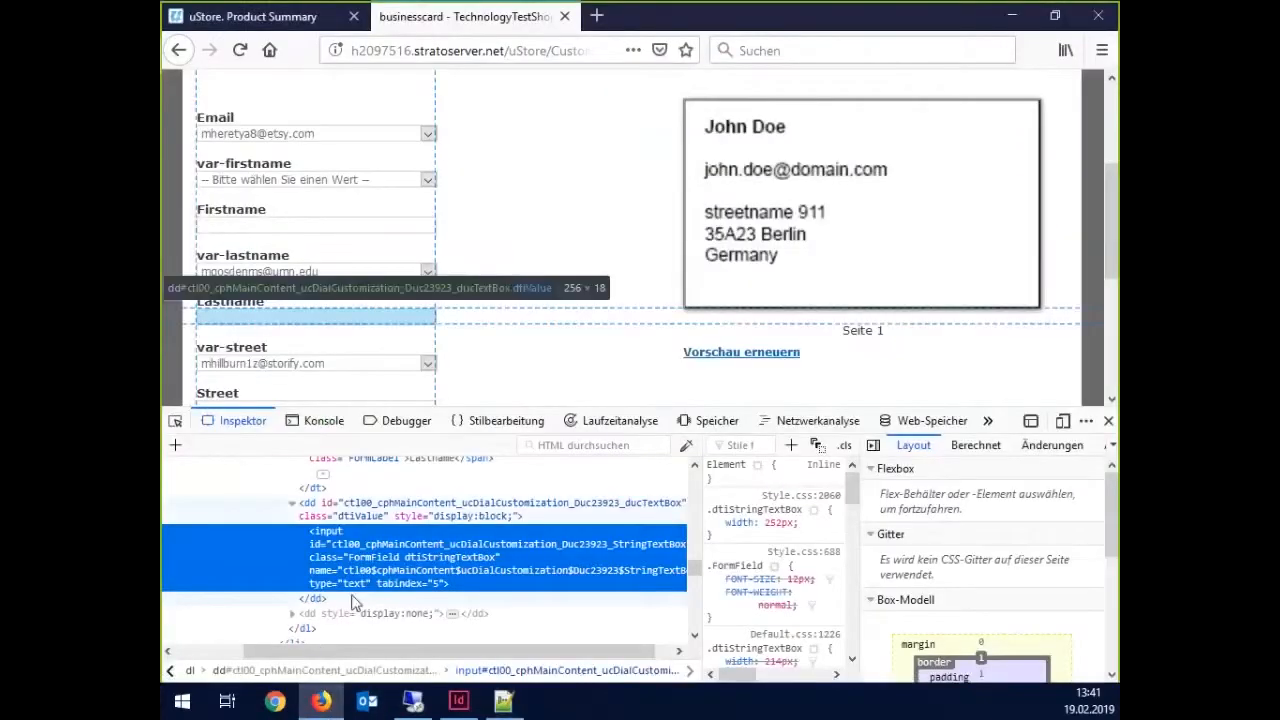
click(178, 424)
scroll(534, 323, down, 2)
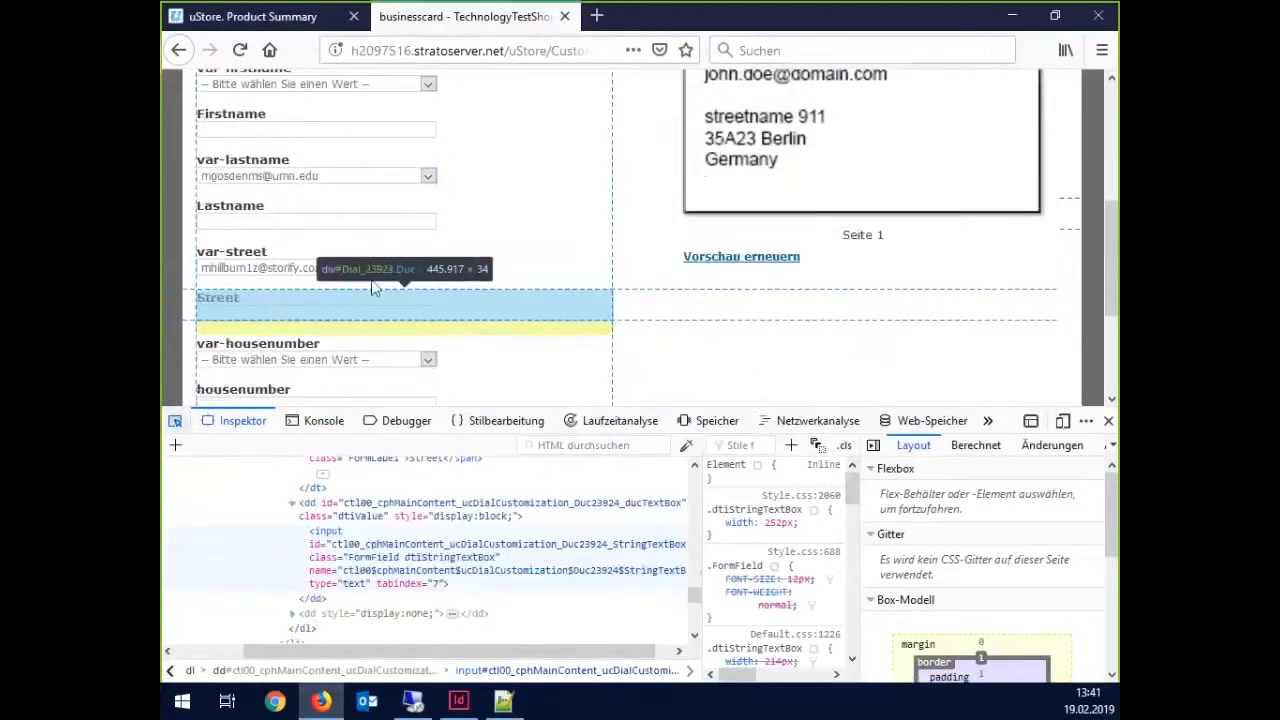
click(318, 272)
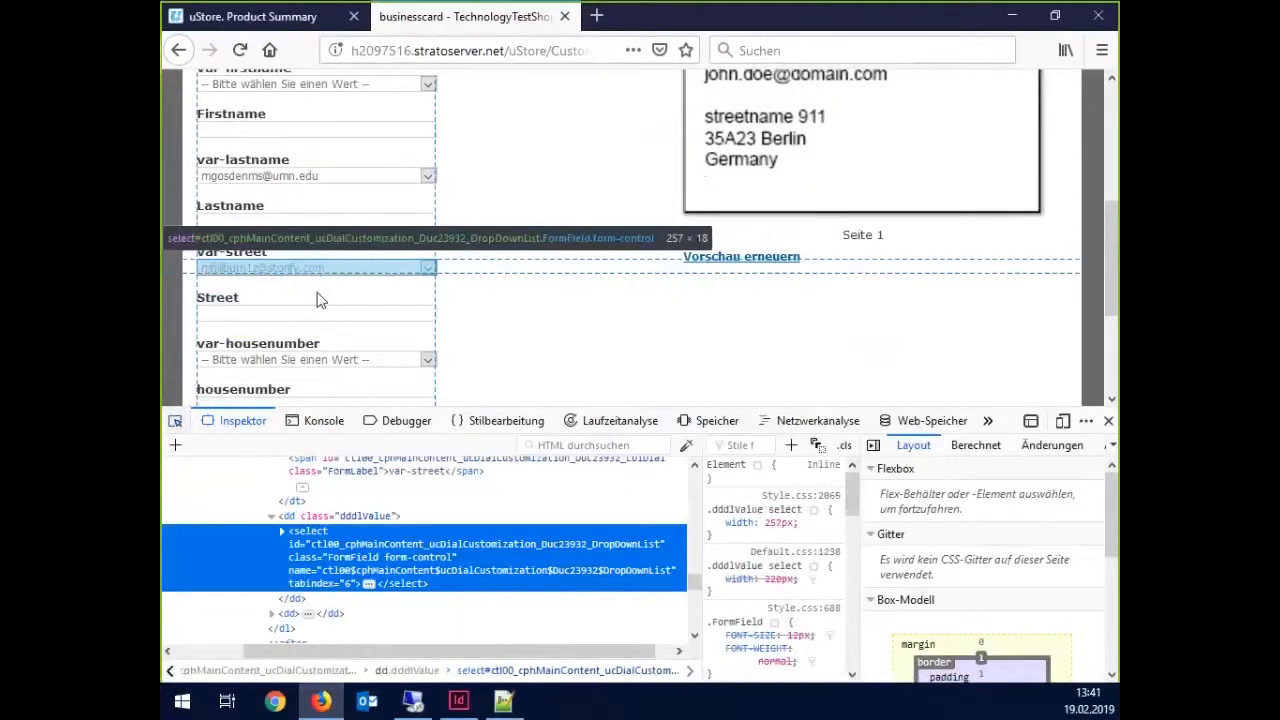
double_click(386, 549)
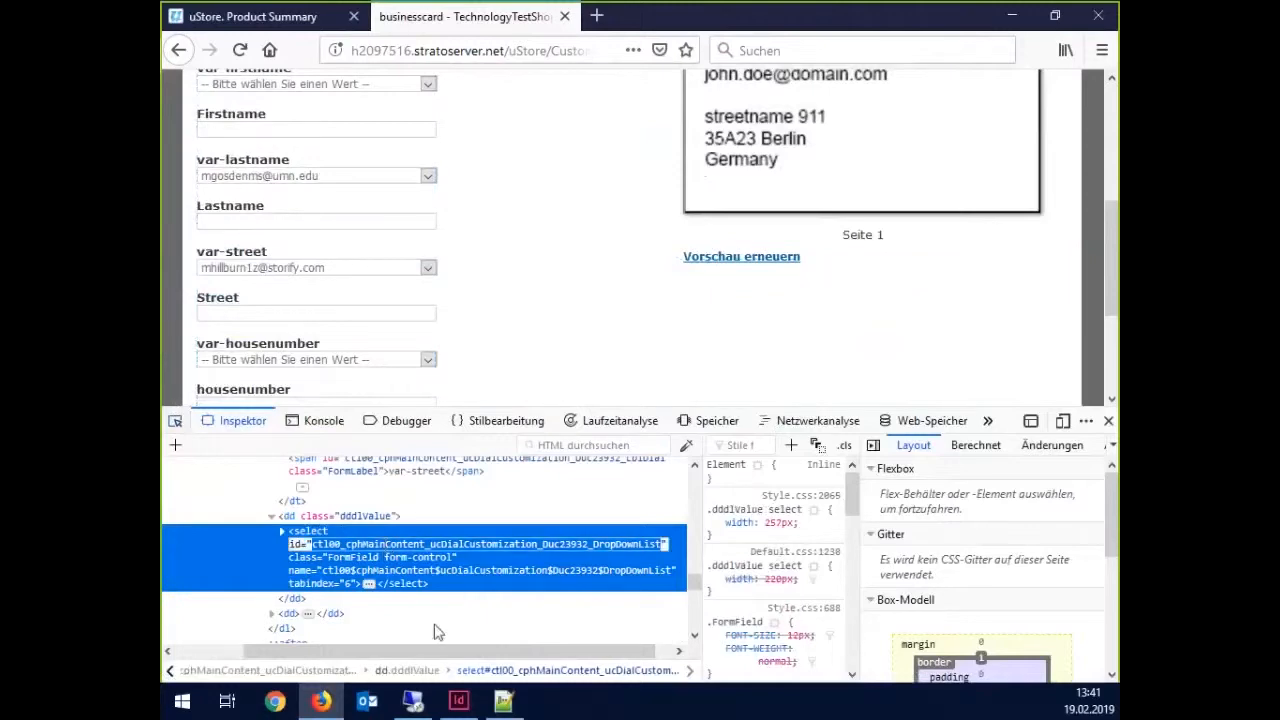
click(507, 703)
click(380, 200)
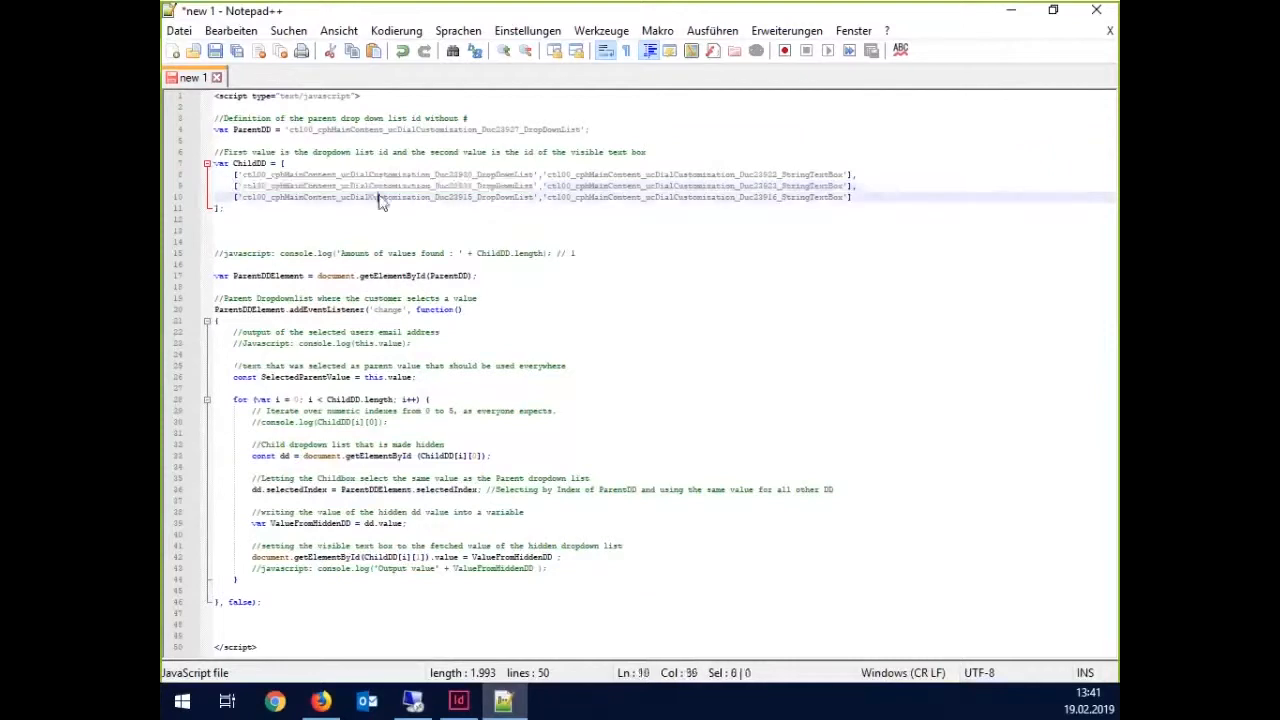
- Copy the Street text box id from Firefox's inspector and replace the third ChildDD pair's text box id in Notepad++ with it, ctl00_cphMainContent_ucDialCustomization_Duc23924_StringTextBox
click(507, 702)
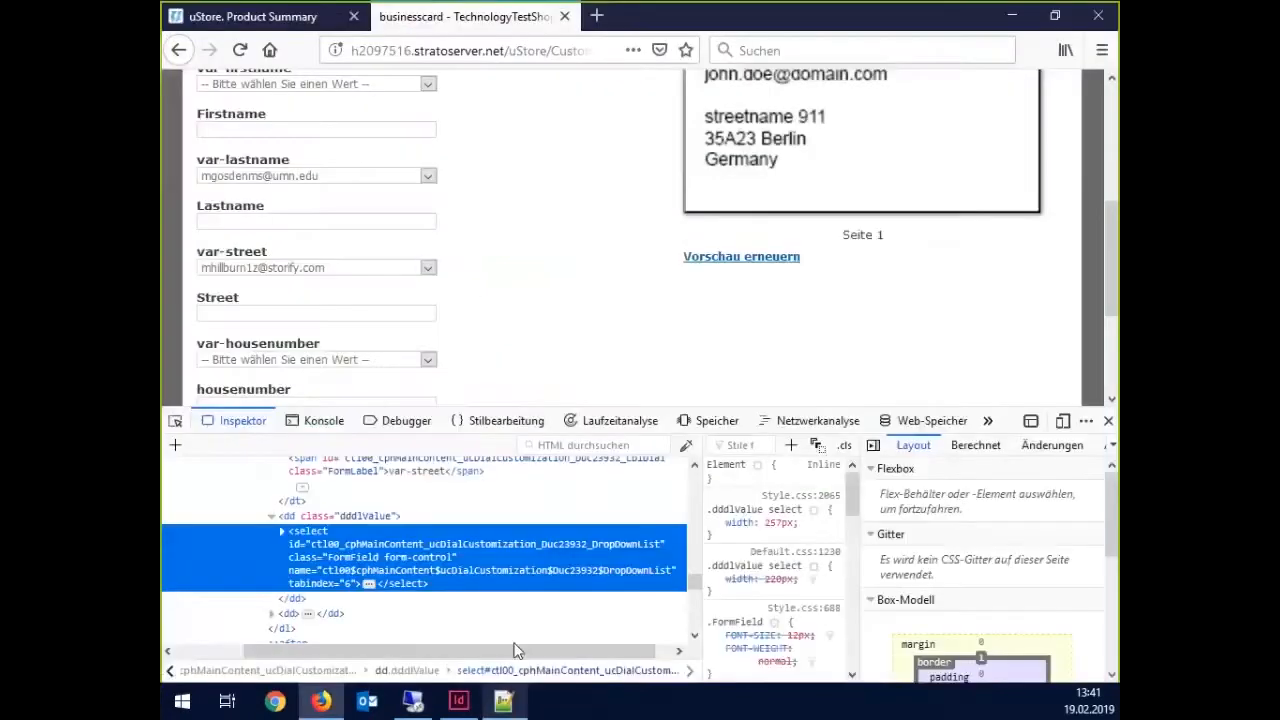
click(176, 423)
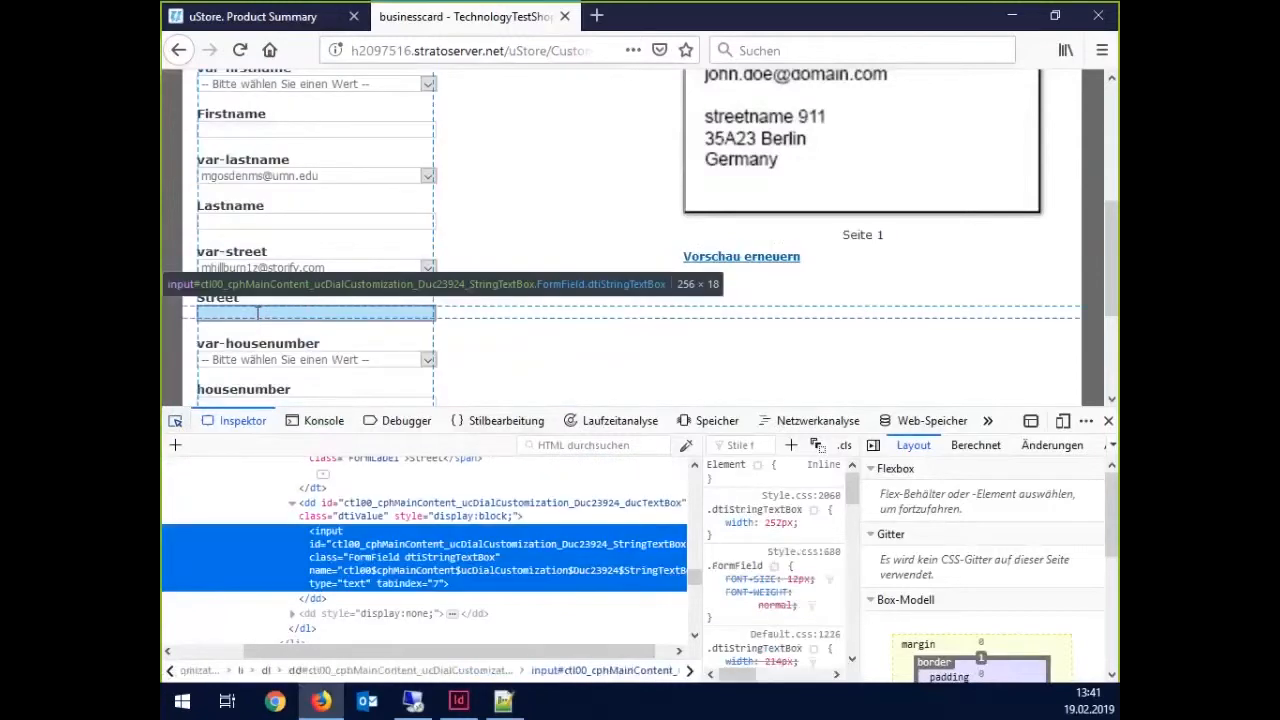
double_click(448, 547)
key(ctrl+c)
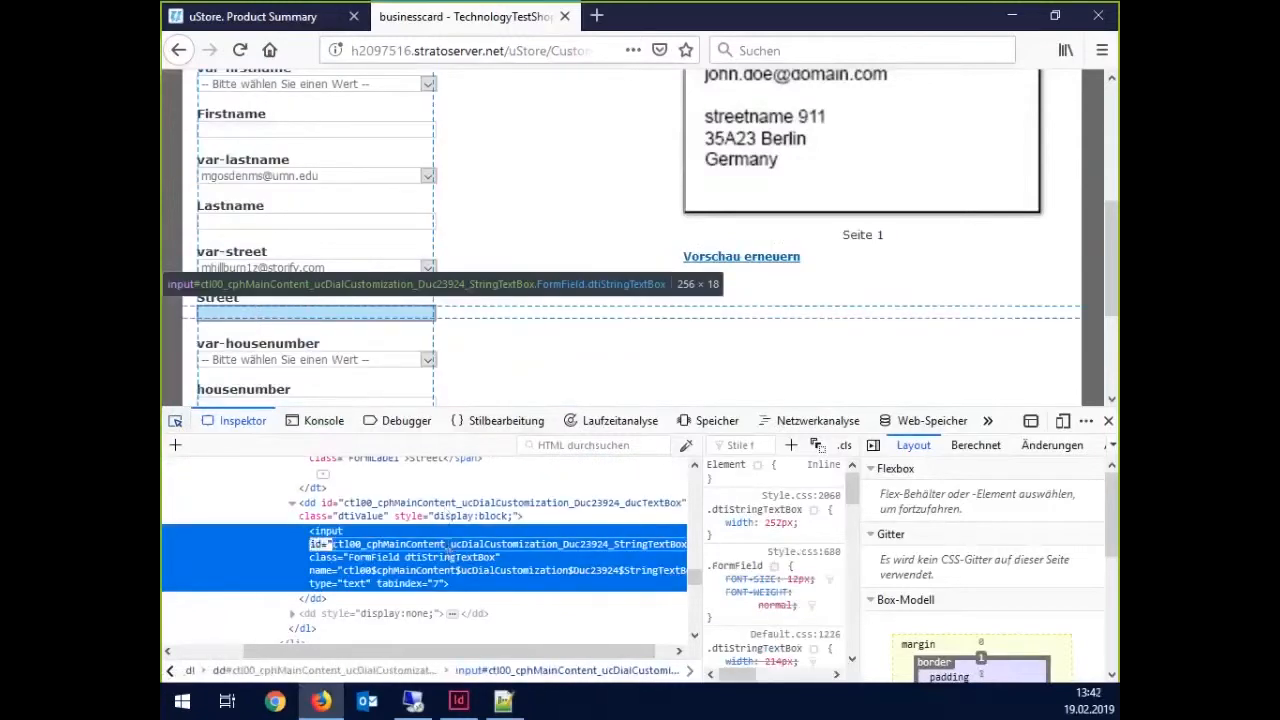
click(503, 703)
double_click(604, 198)
key(ctrl+v)
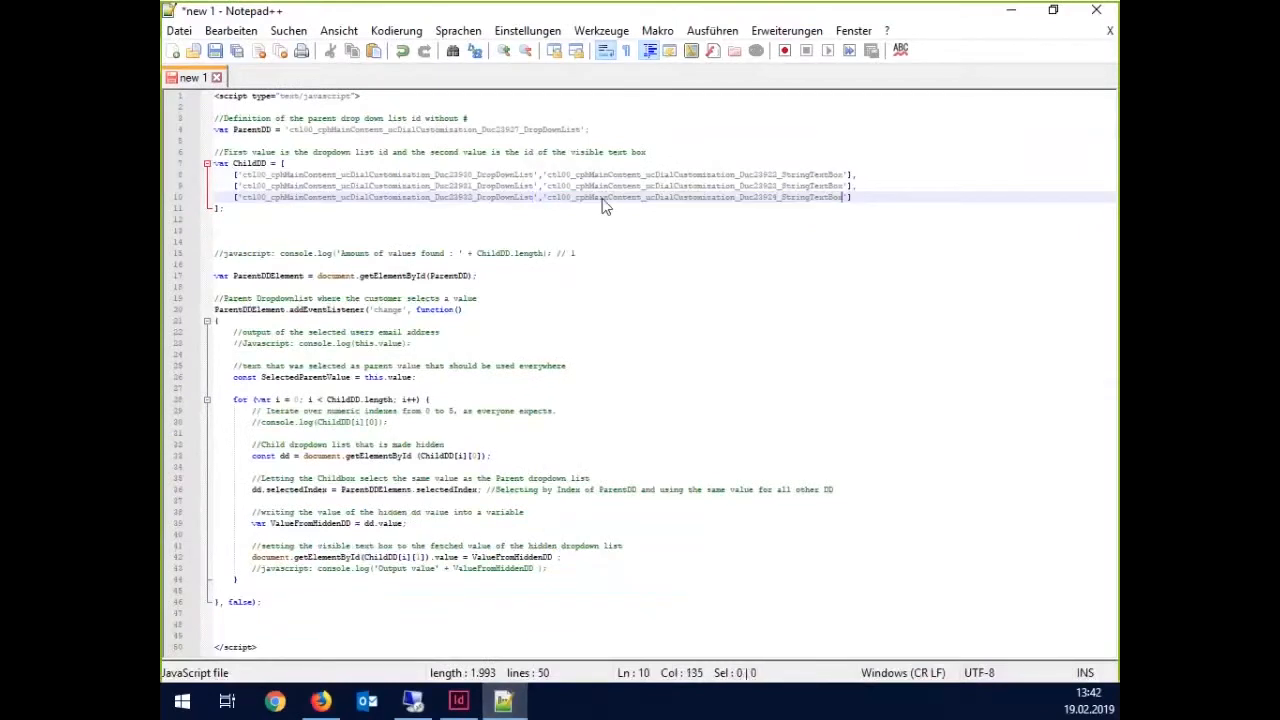
- Duplicate the third ChildDD pair as a fourth line in the array and add a comma at the end of the third line
key(Home)
key(shift+Down)
key(ctrl+c)
key(Right)
key(ctrl+v)
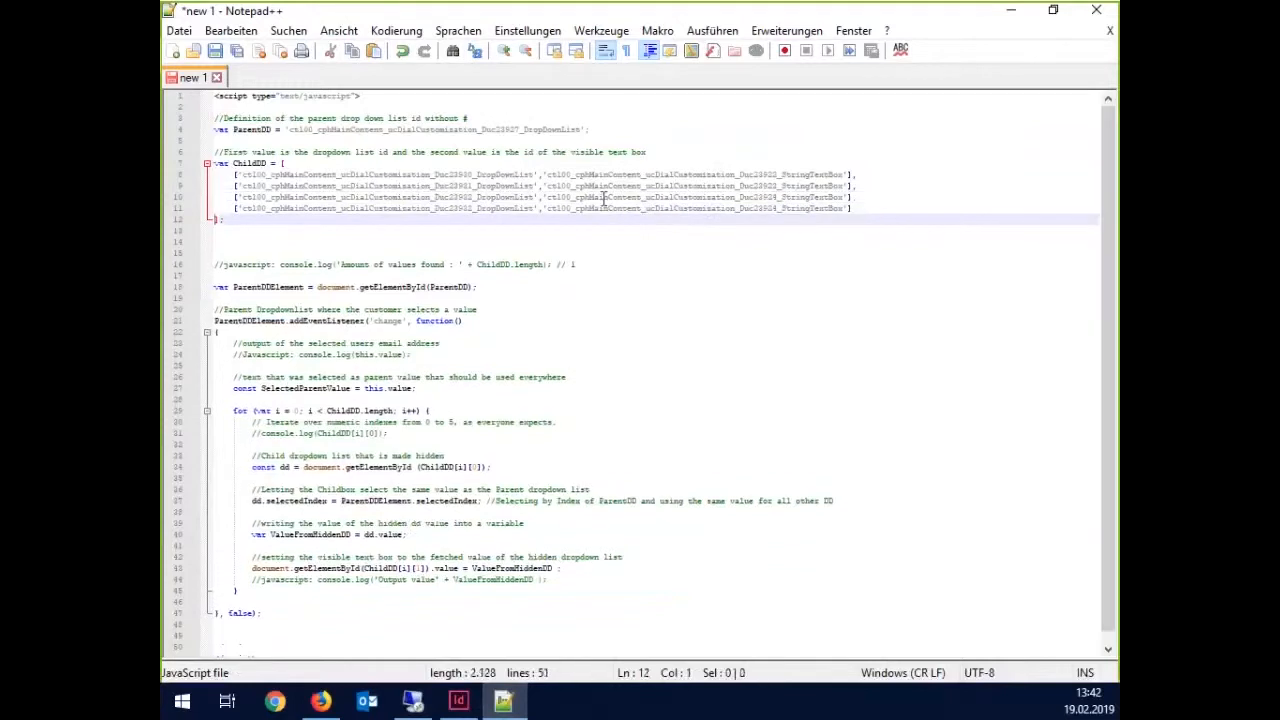
click(432, 208)
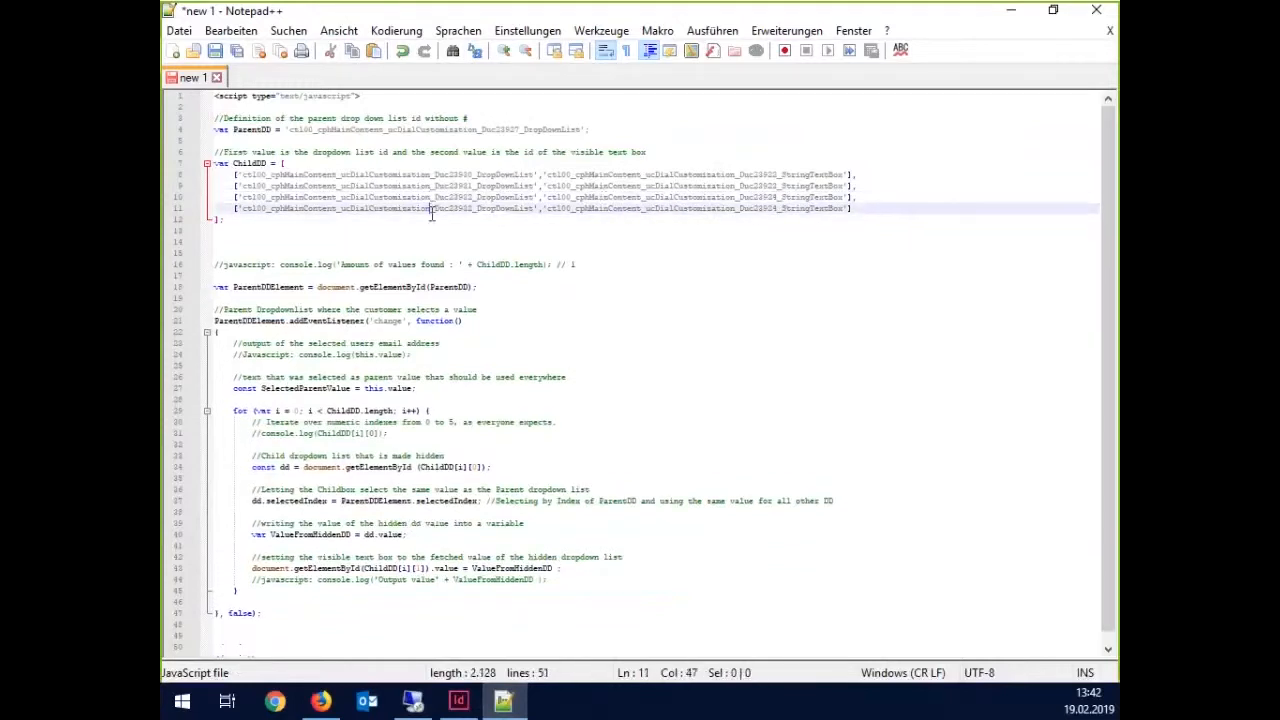
key(End)
key(Up)
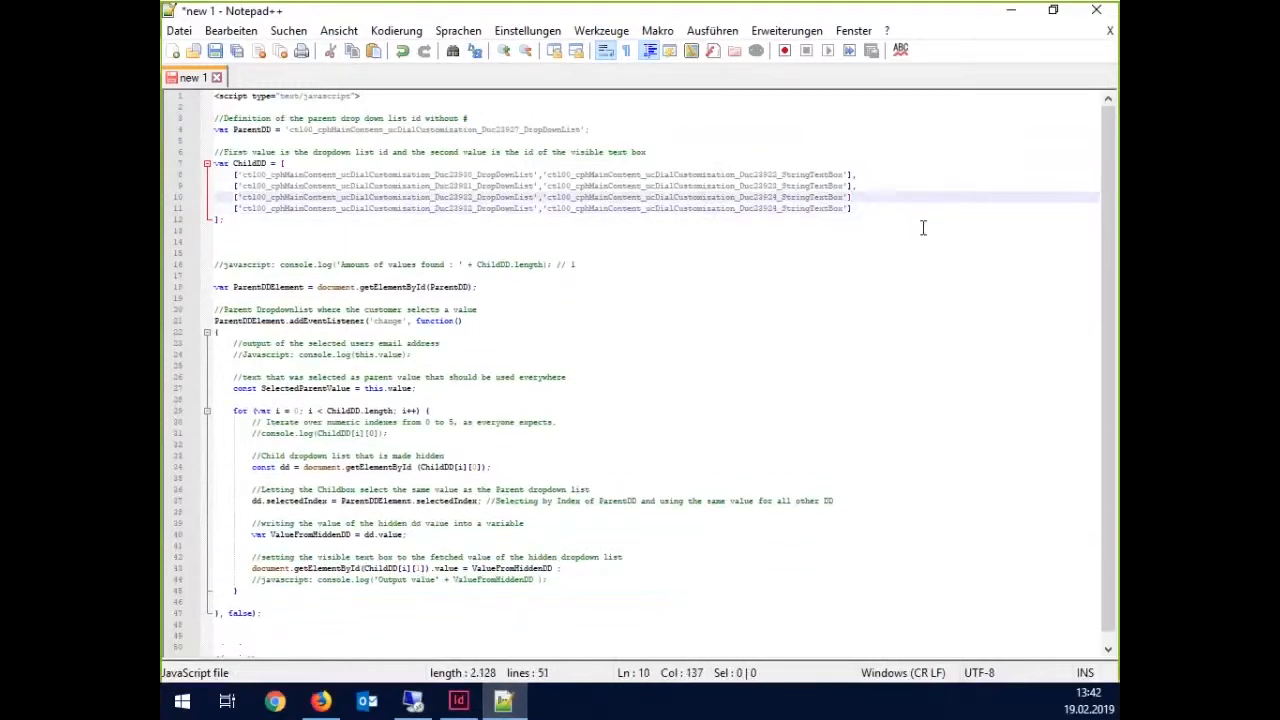
text(,)
- Select the fourth pair's drop-down id for replacement, then in Firefox inspect the var-housenumber drop-down list and copy its element id
double_click(422, 210)
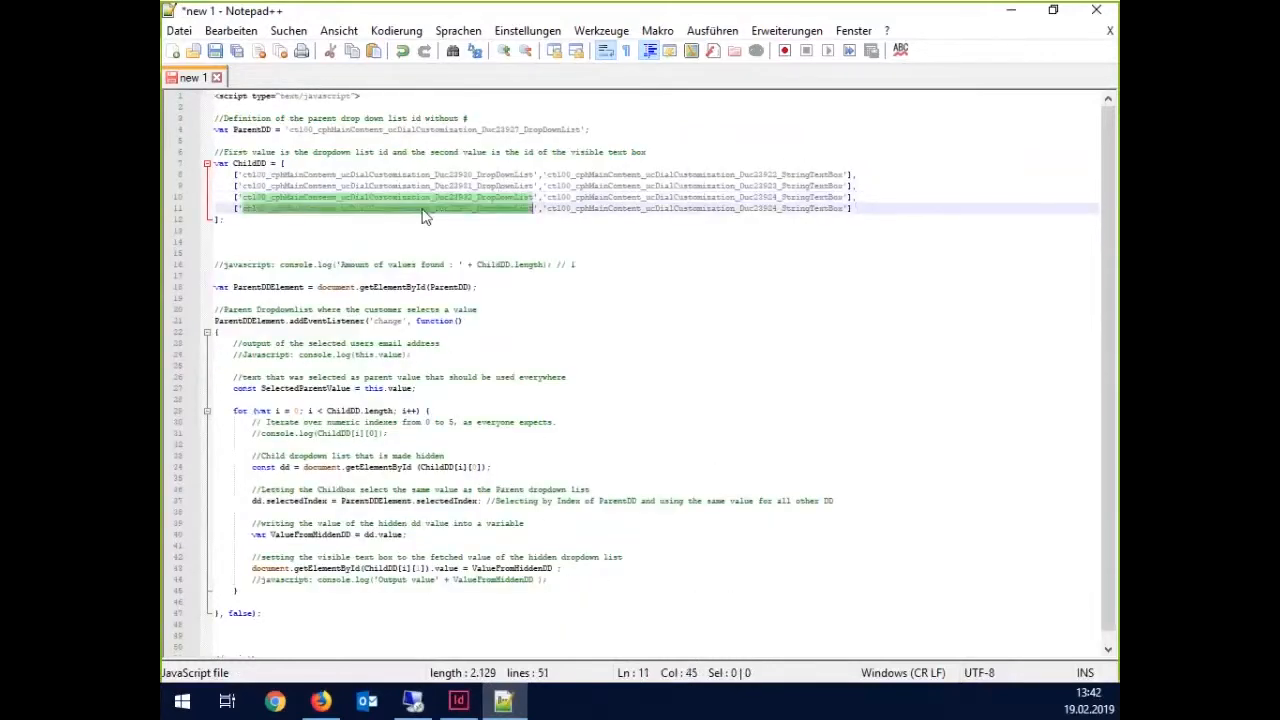
click(320, 701)
click(174, 420)
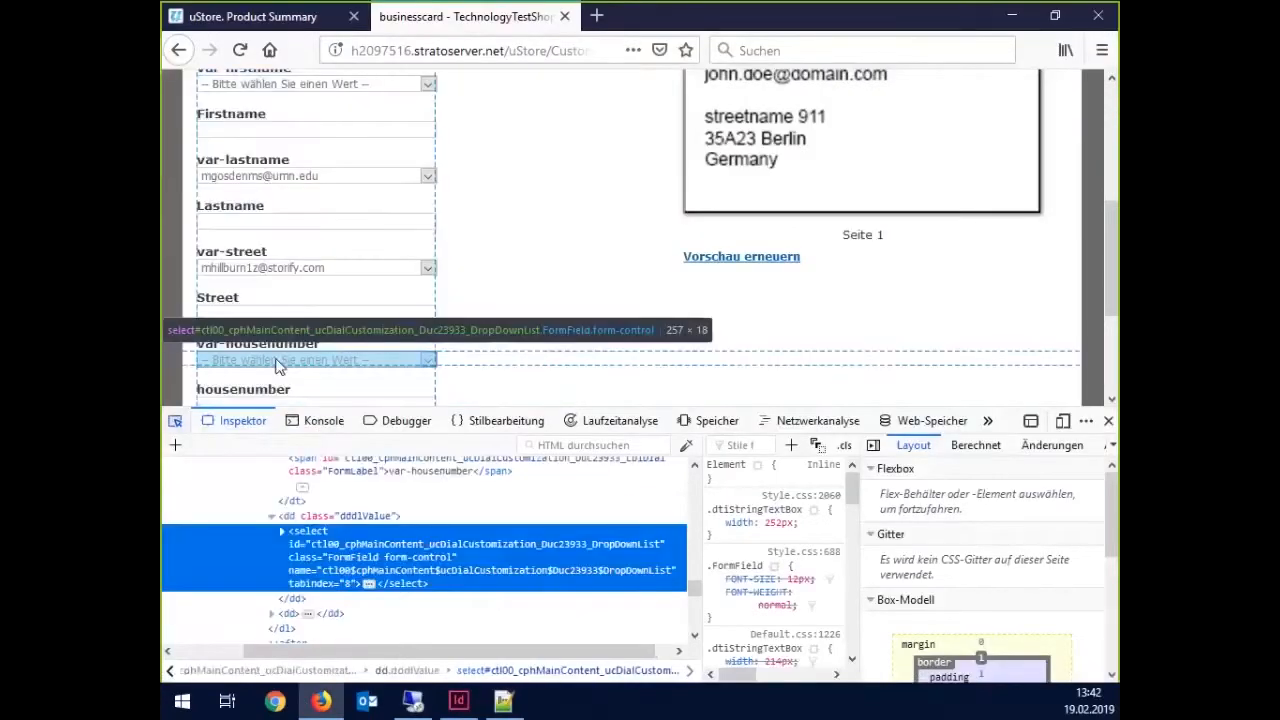
double_click(368, 544)
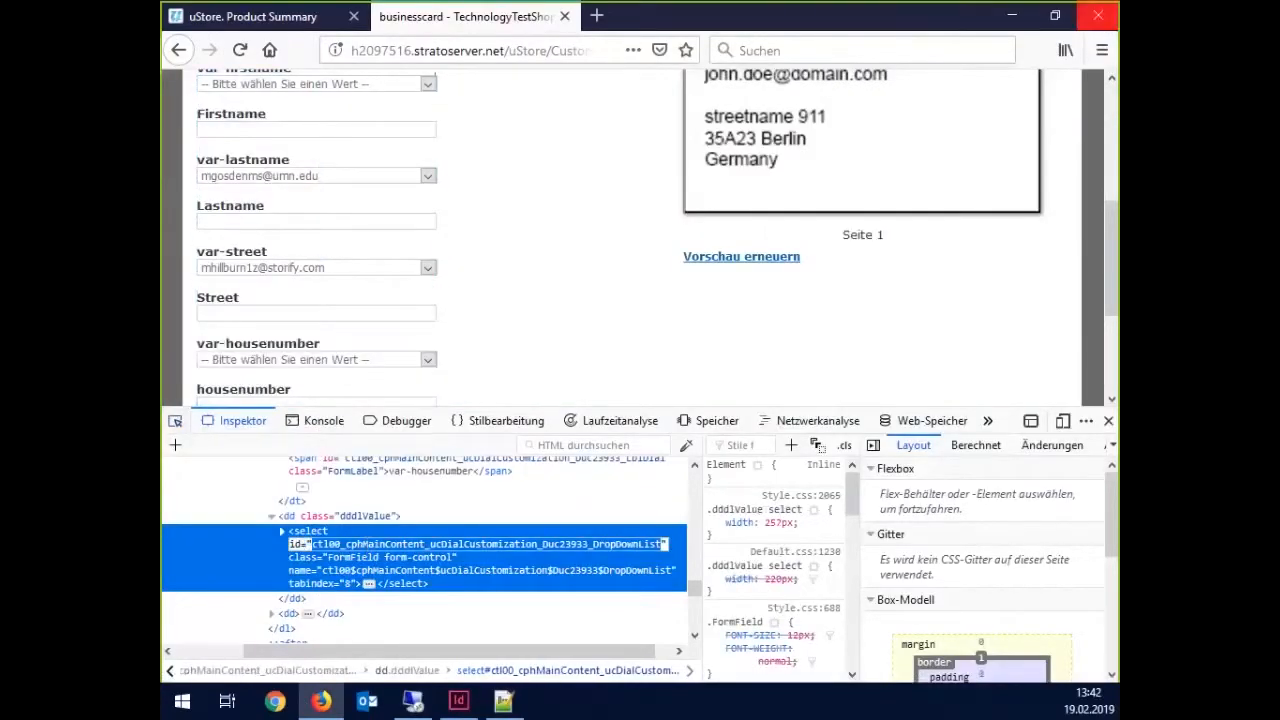
- In Notepad++, replace the fourth ChildDD pair's drop-down id with the copied ctl00_cphMainContent_ucDialCustomization_Duc23933_DropDownList
click(1029, 16)
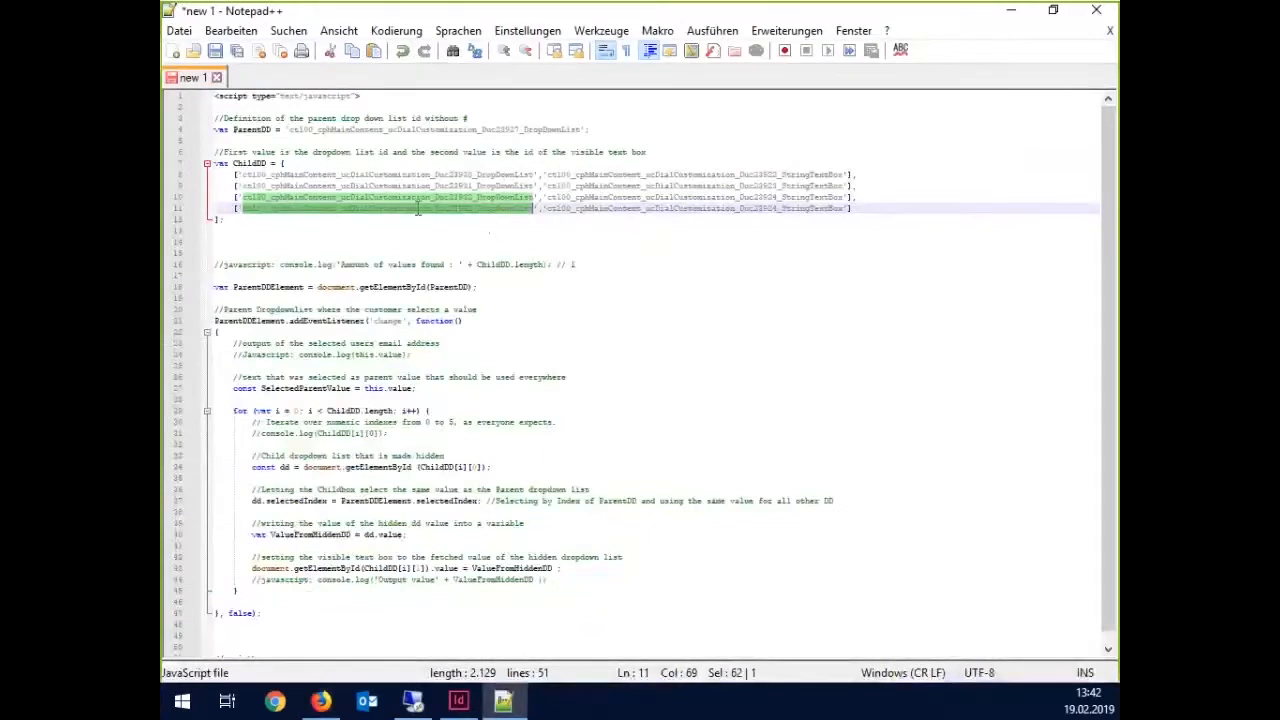
key(ctrl+v)
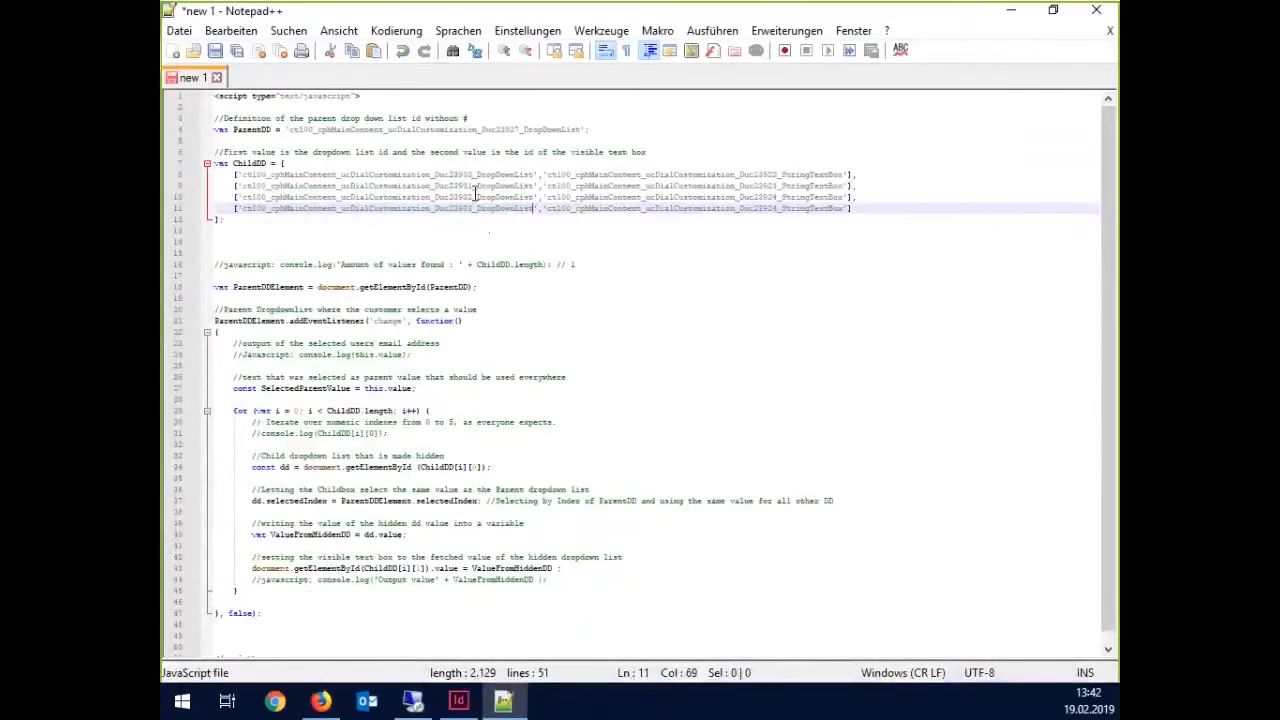
- Copy the var-javascript text box id from Firefox's inspector and replace the fourth ChildDD pair's text box id in Notepad++ with it, ctl00_cphMainContent_ucDialCustomization_Duc23934_StringTextBox
click(321, 697)
scroll(165, 378, down, 2)
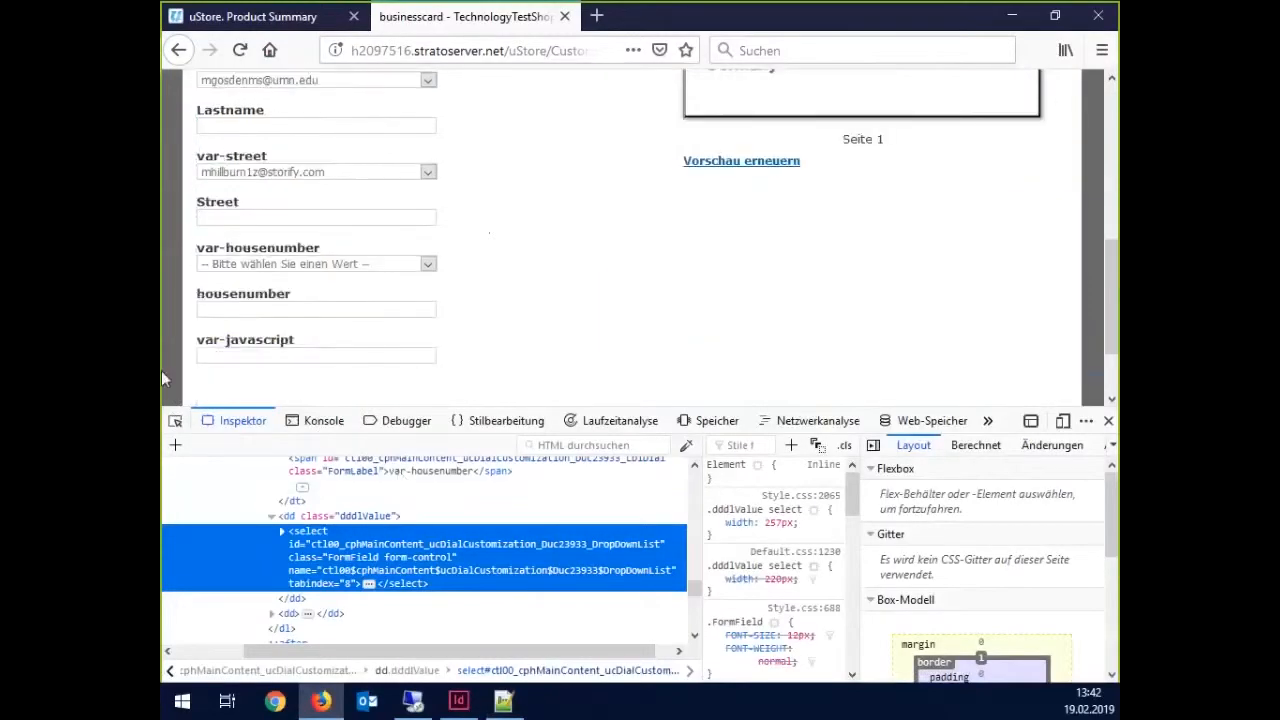
click(175, 421)
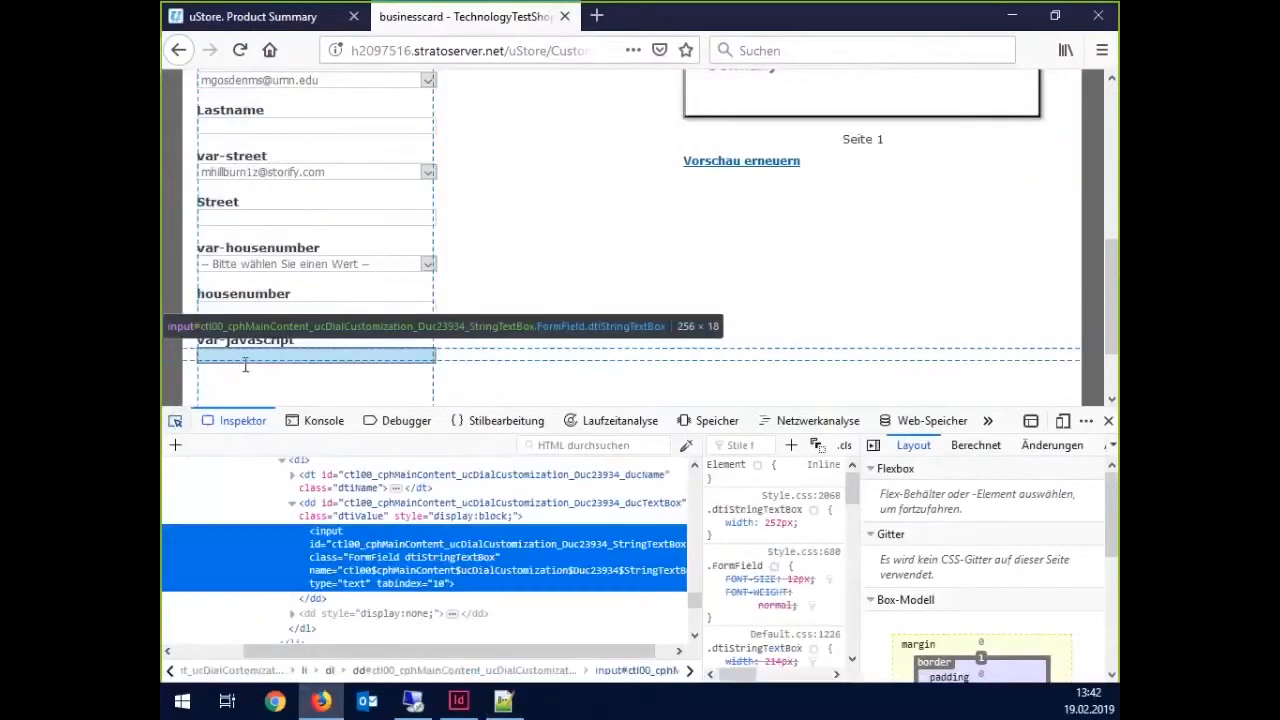
click(245, 365)
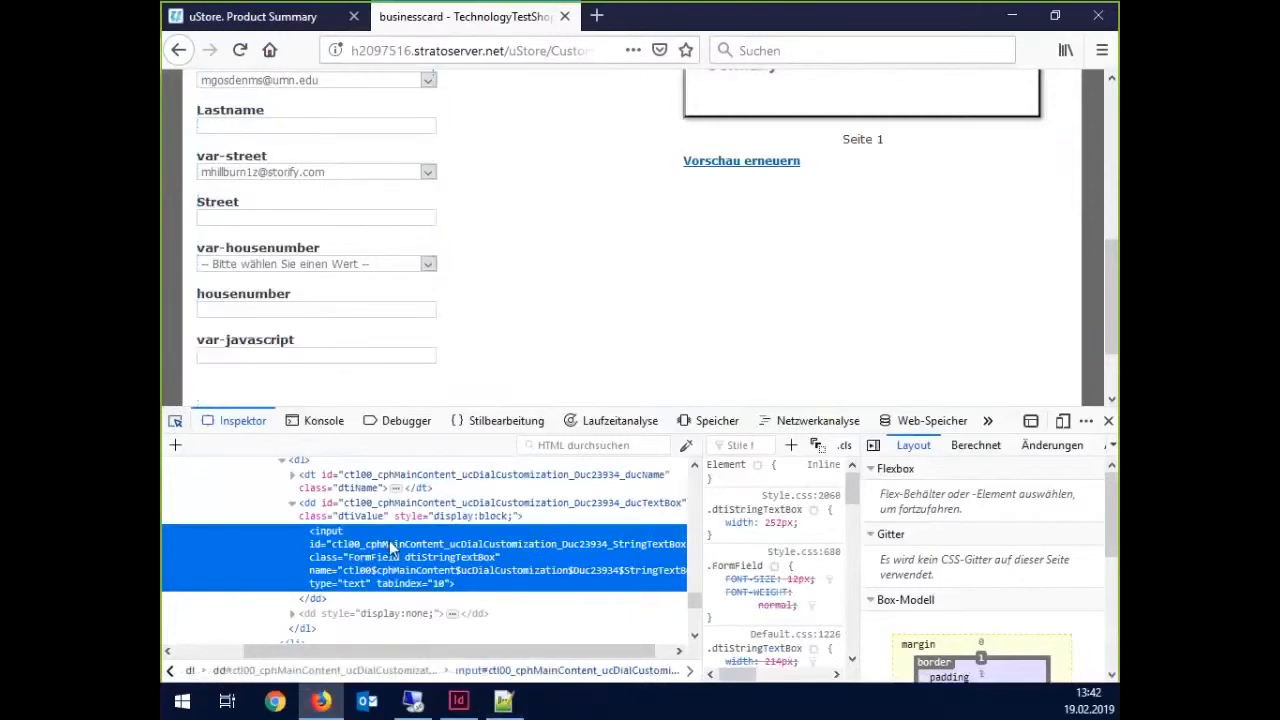
double_click(390, 543)
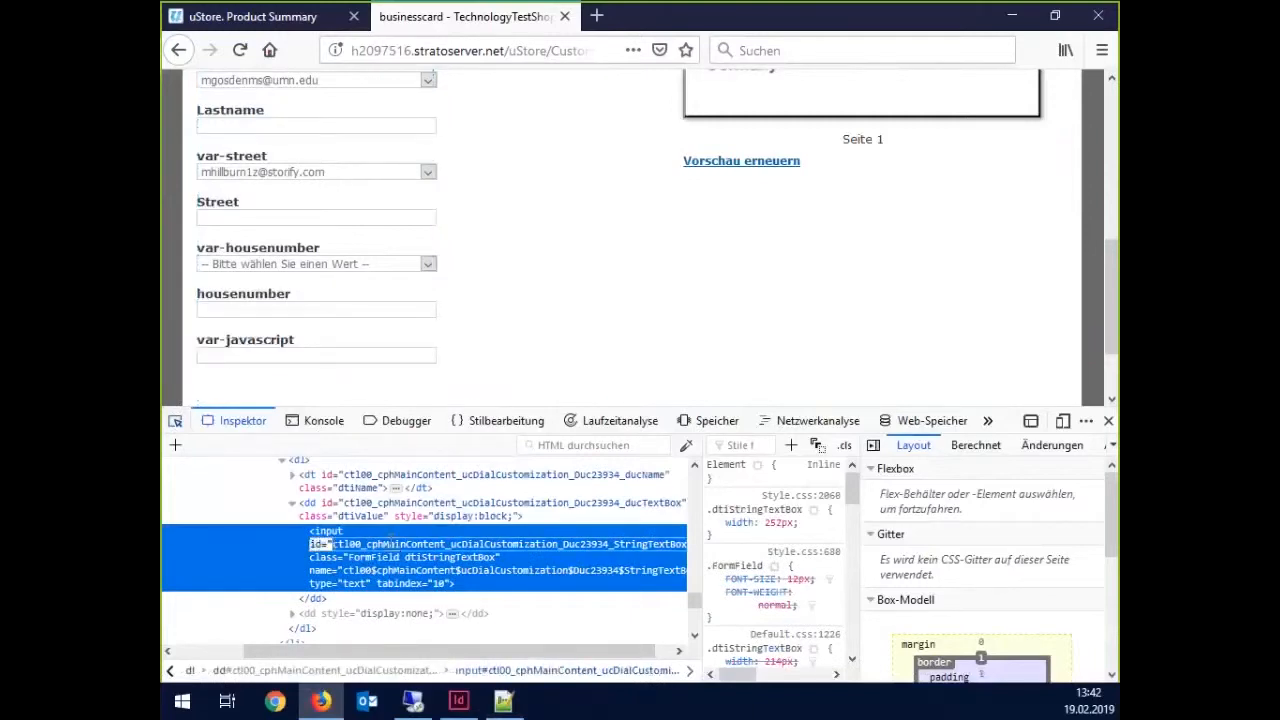
click(1013, 18)
key(ctrl+v)
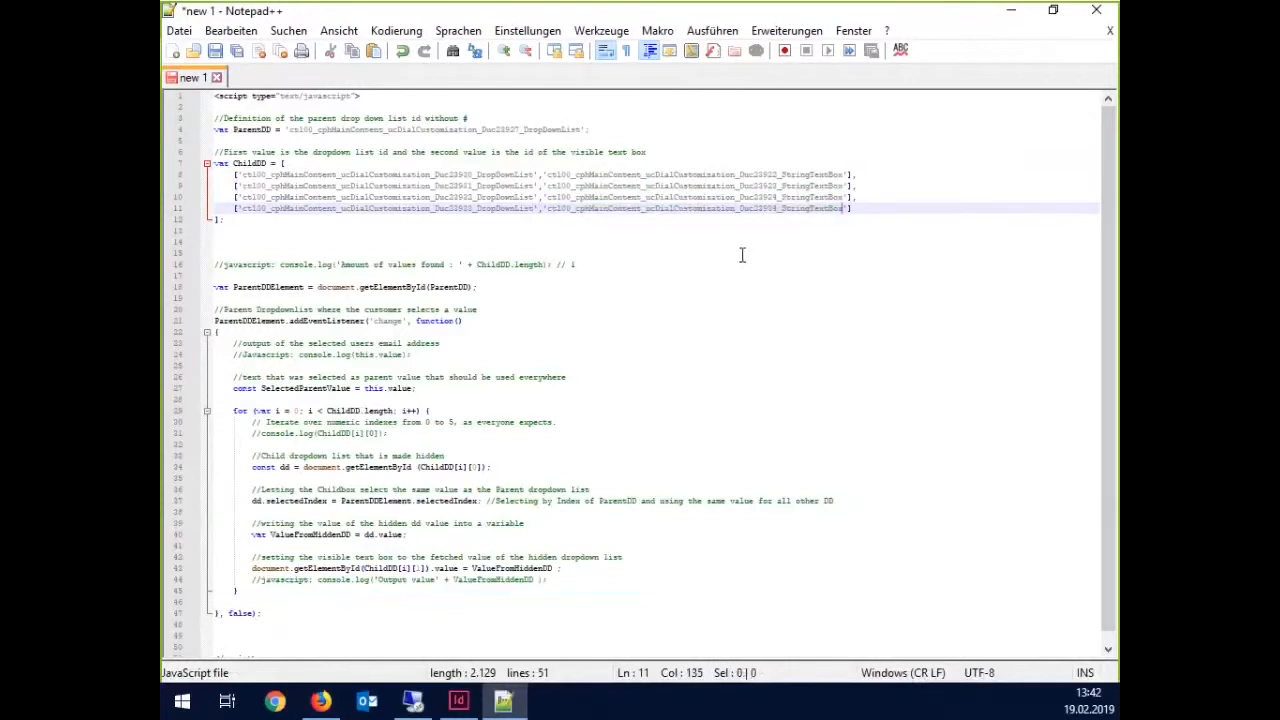
double_click(785, 212)
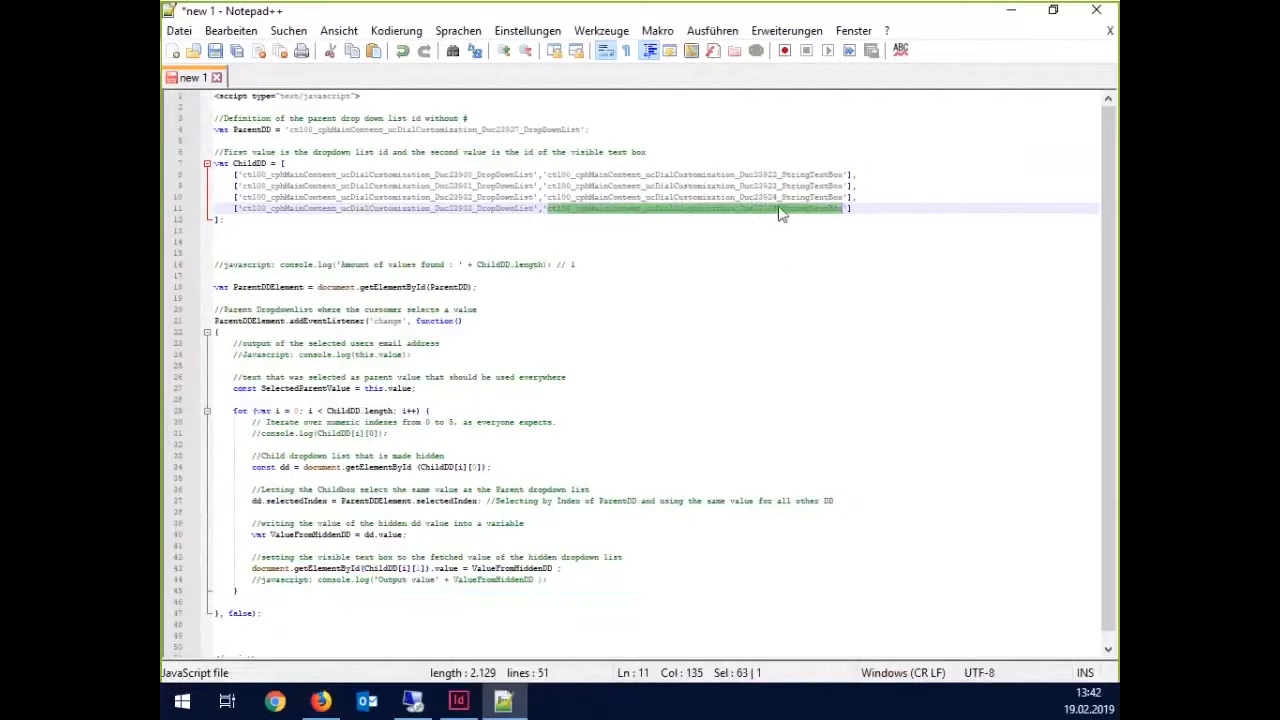
click(751, 277)
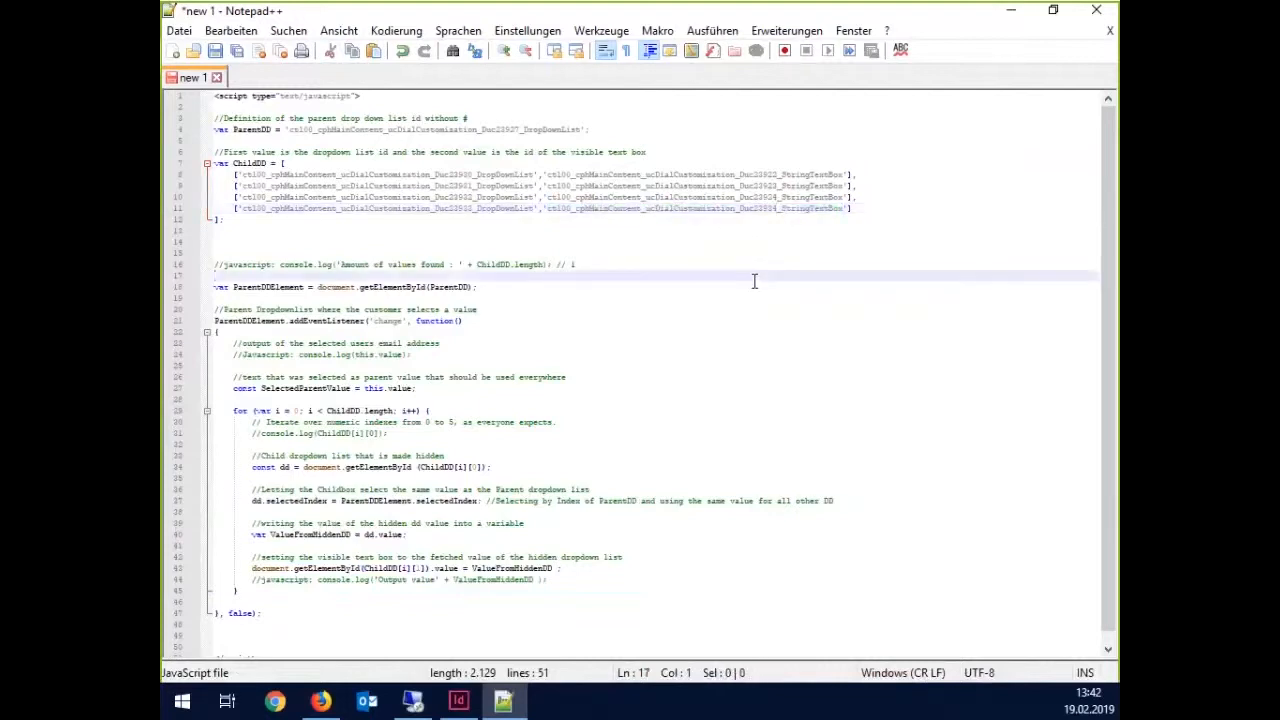
- Copy the entire adapted script and minimize Notepad++
click(857, 208)
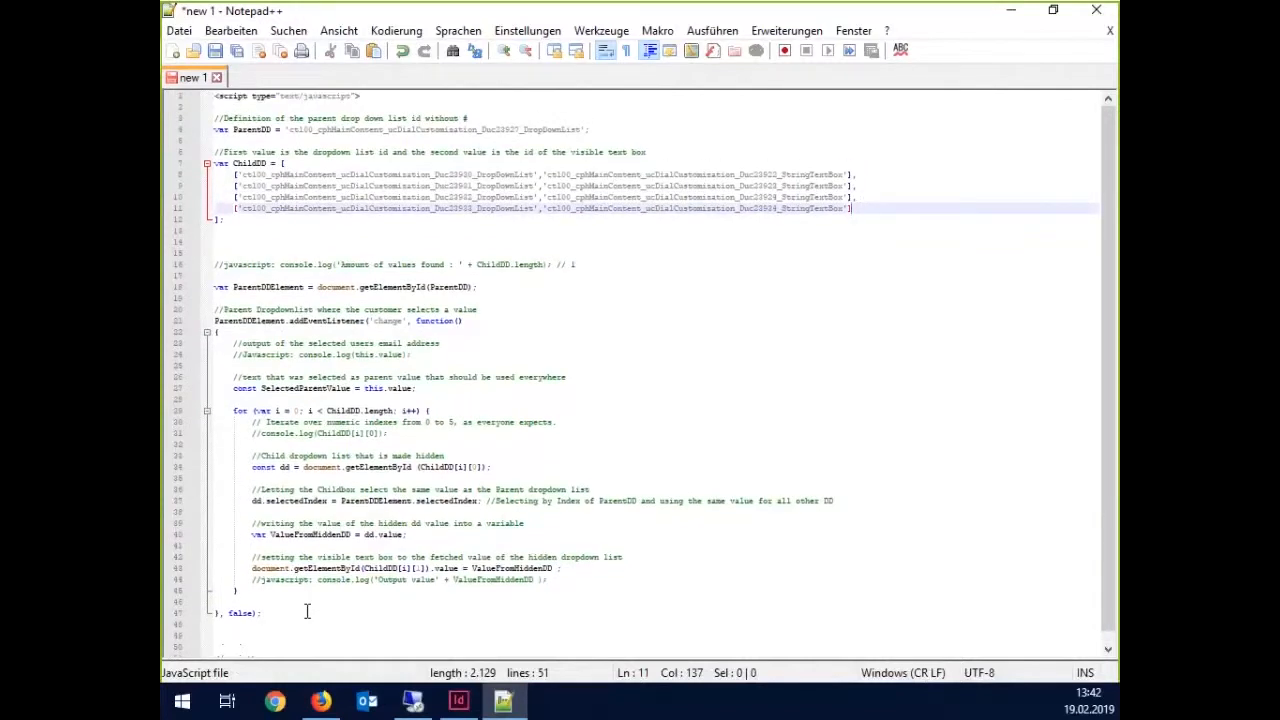
key(ctrl+a)
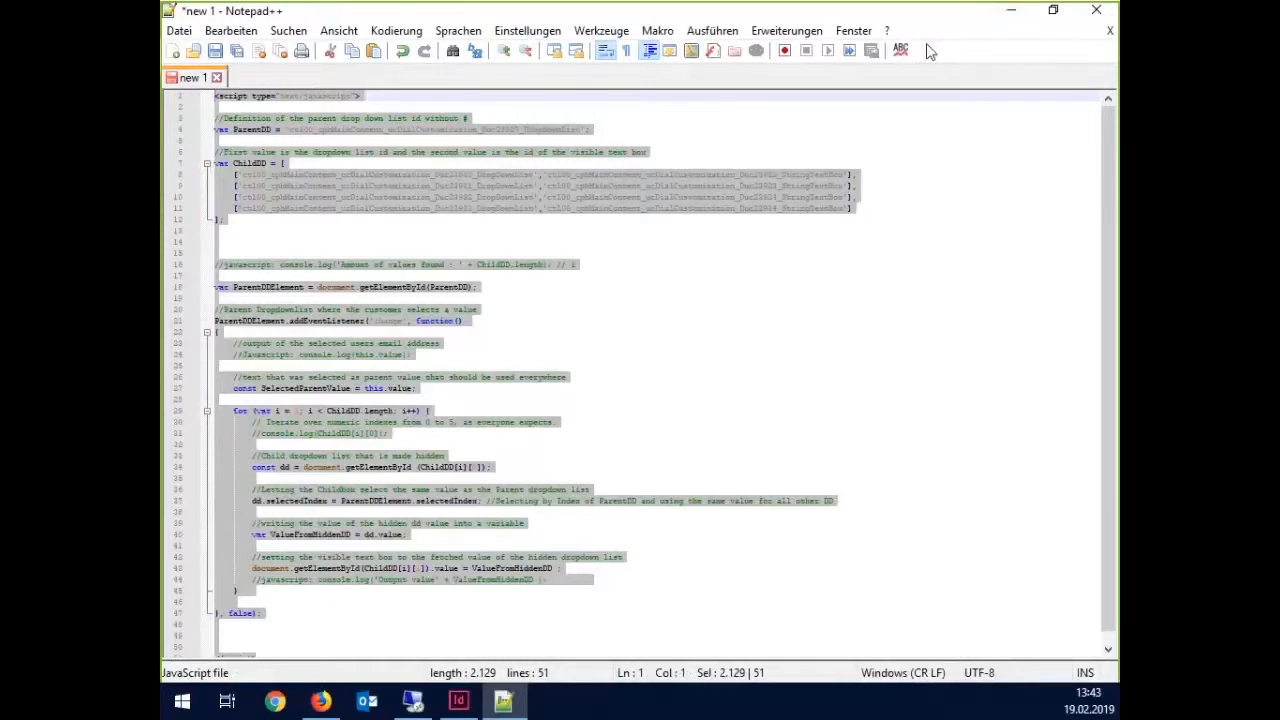
click(1010, 12)
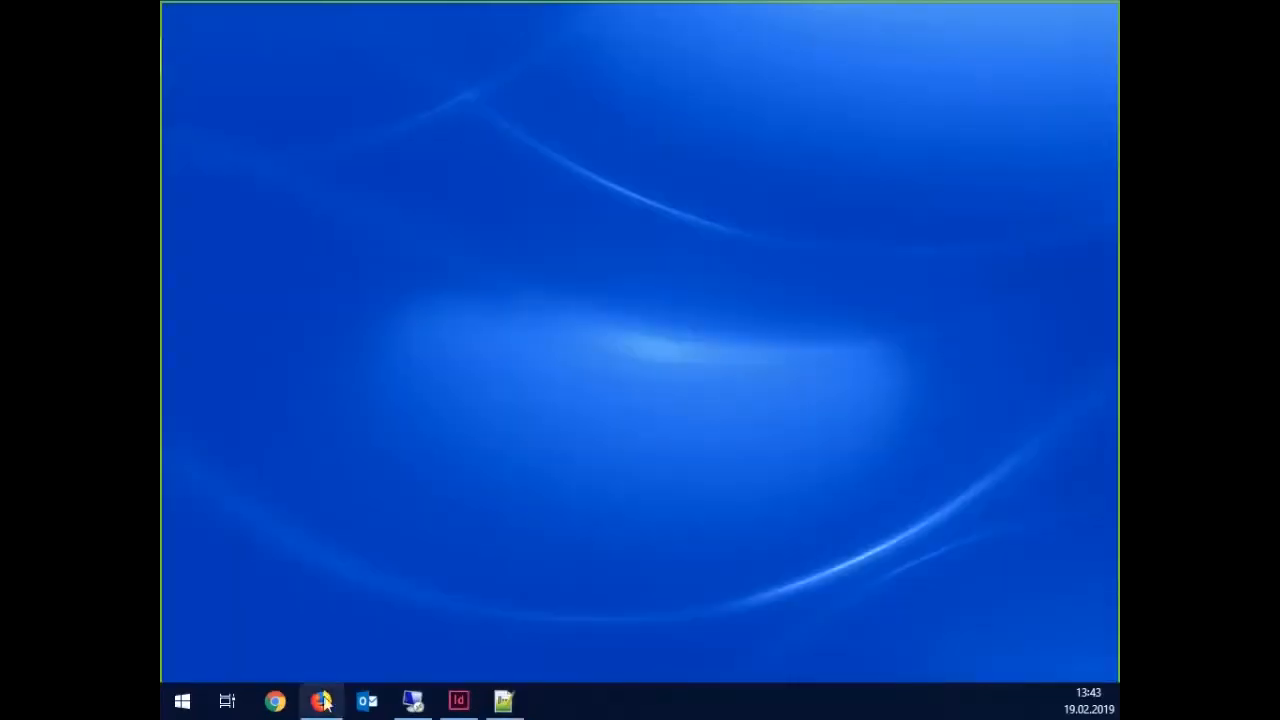
- Switch to the uStore Product Setup page in Firefox and take the businesscard product offline
click(321, 701)
click(283, 25)
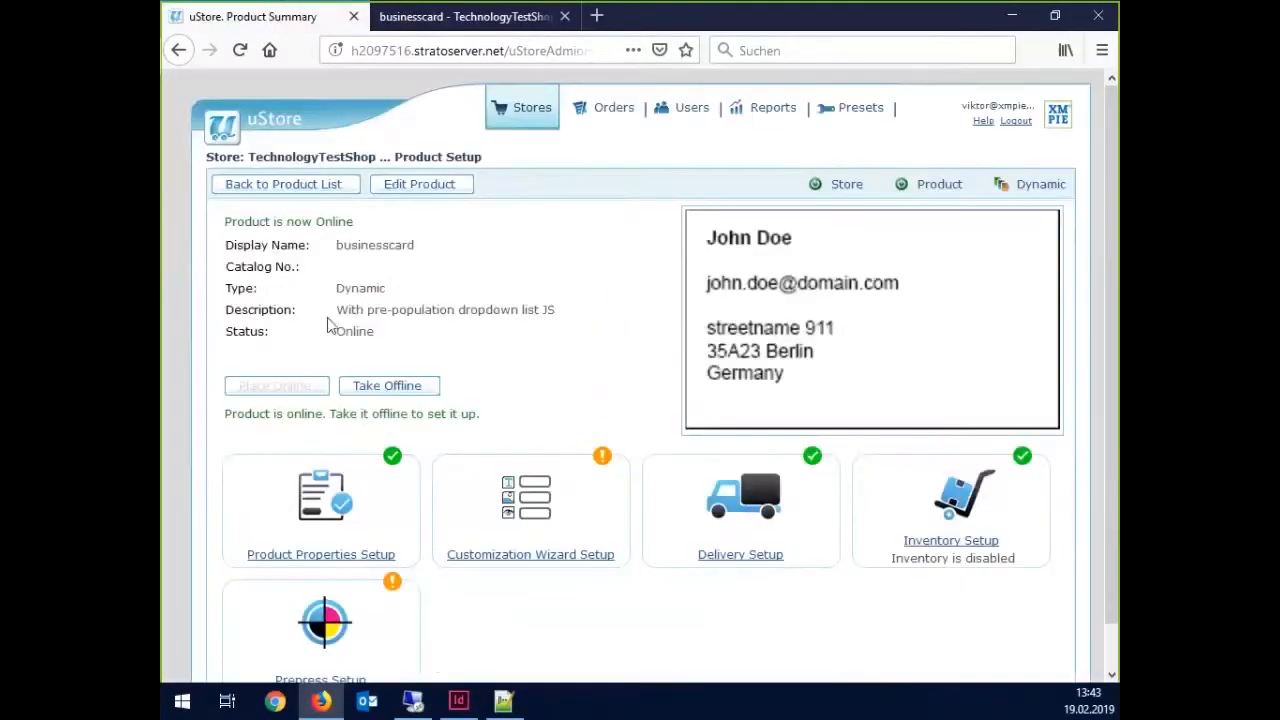
click(389, 386)
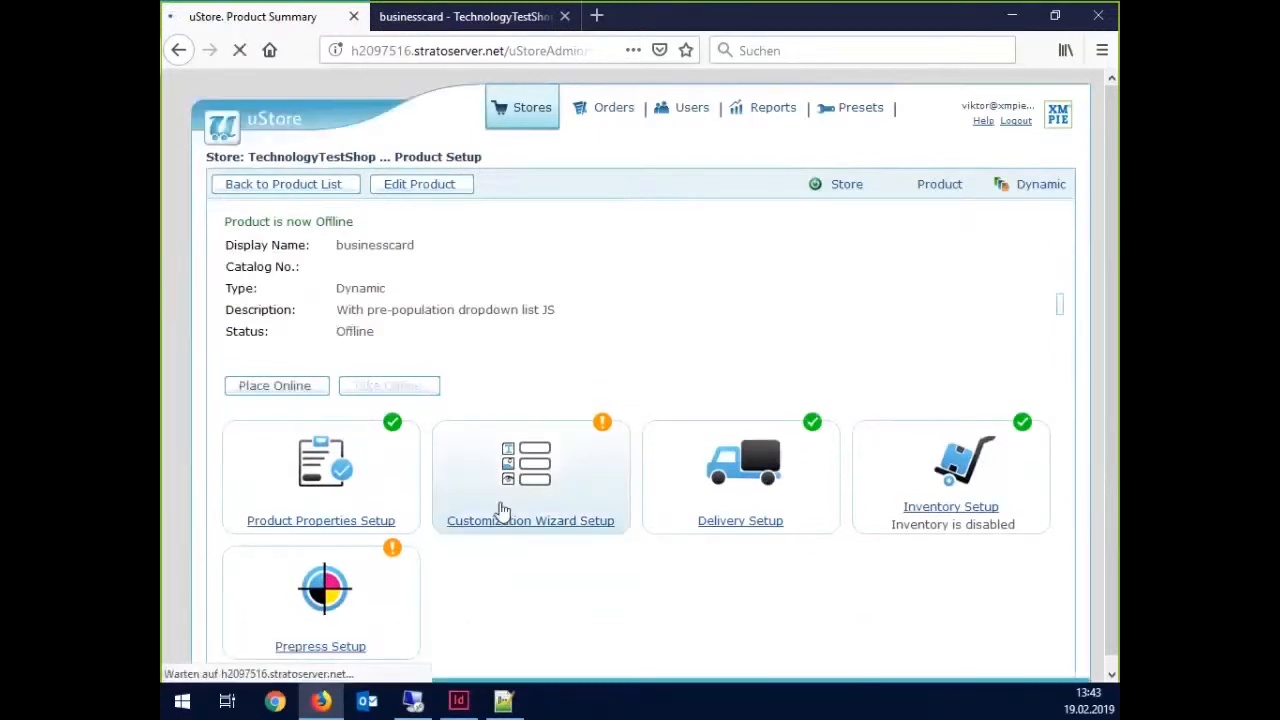
- Open the var-javascript dial from the businesscard's Customization Wizard and set its input control to HTML Generic
key(ctrl+minus)
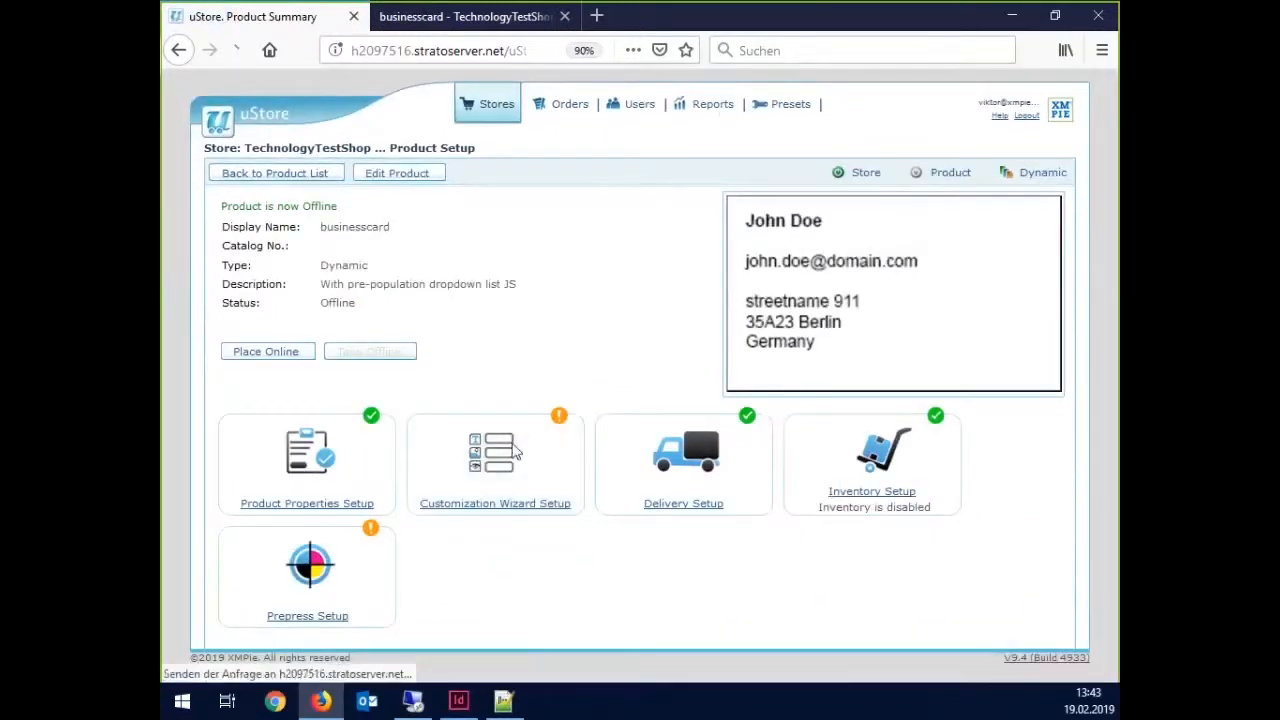
scroll(640, 500, down, 1)
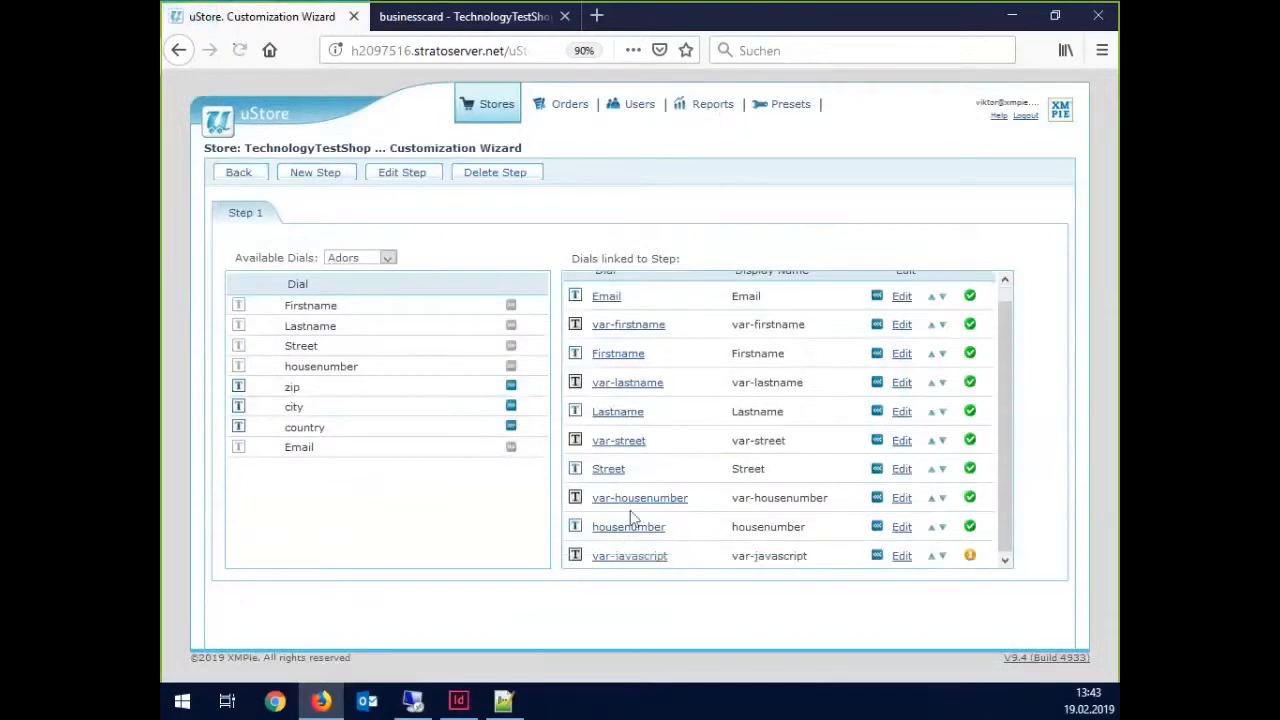
click(627, 556)
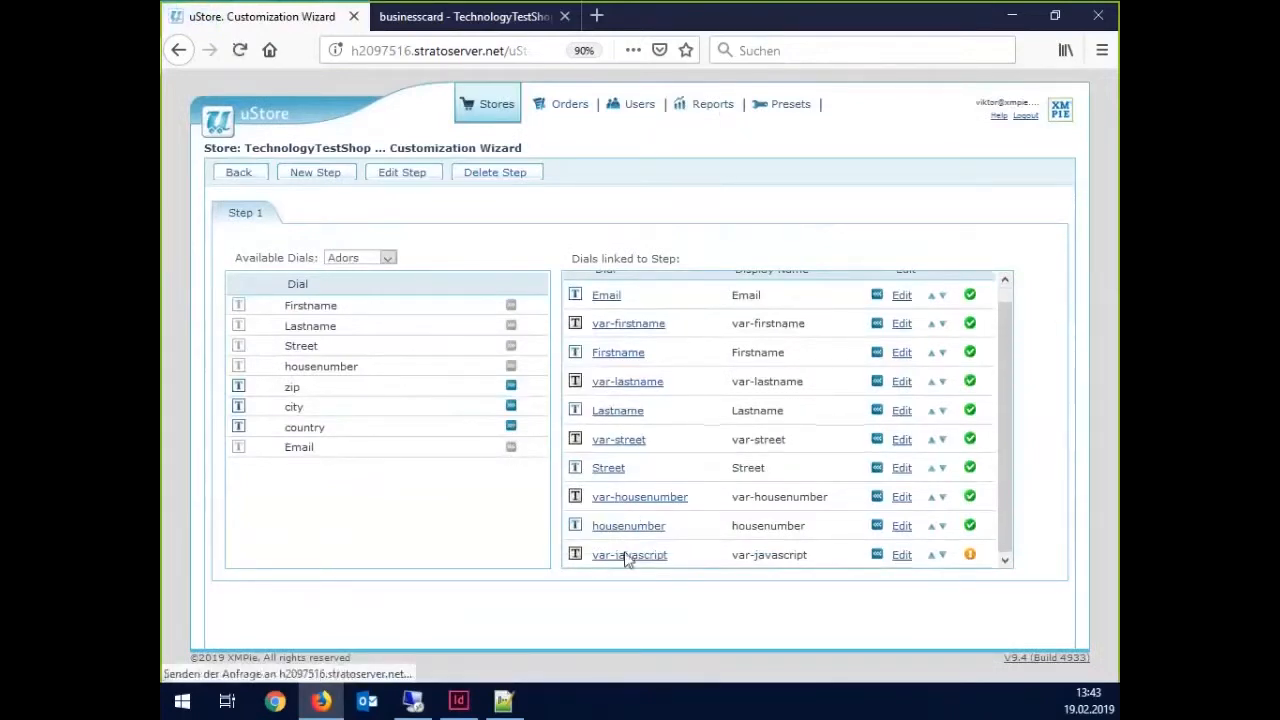
scroll(580, 525, down, 3)
scroll(583, 527, down, 1)
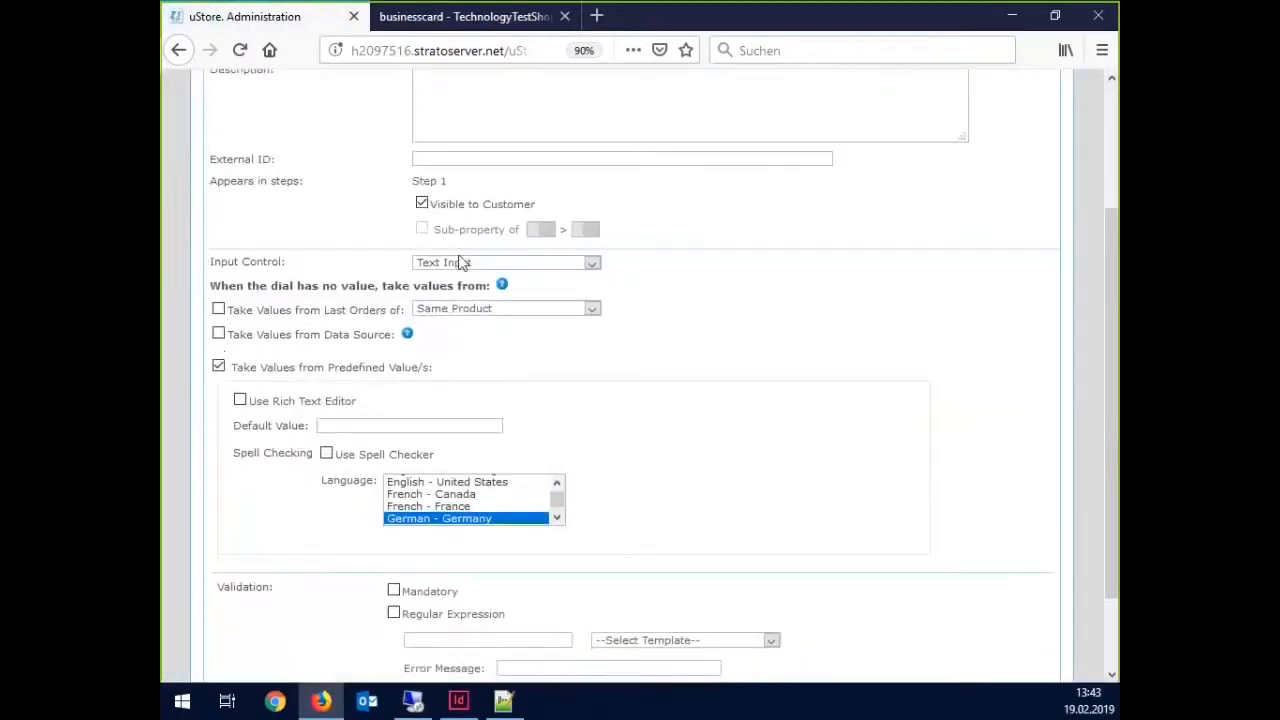
click(505, 262)
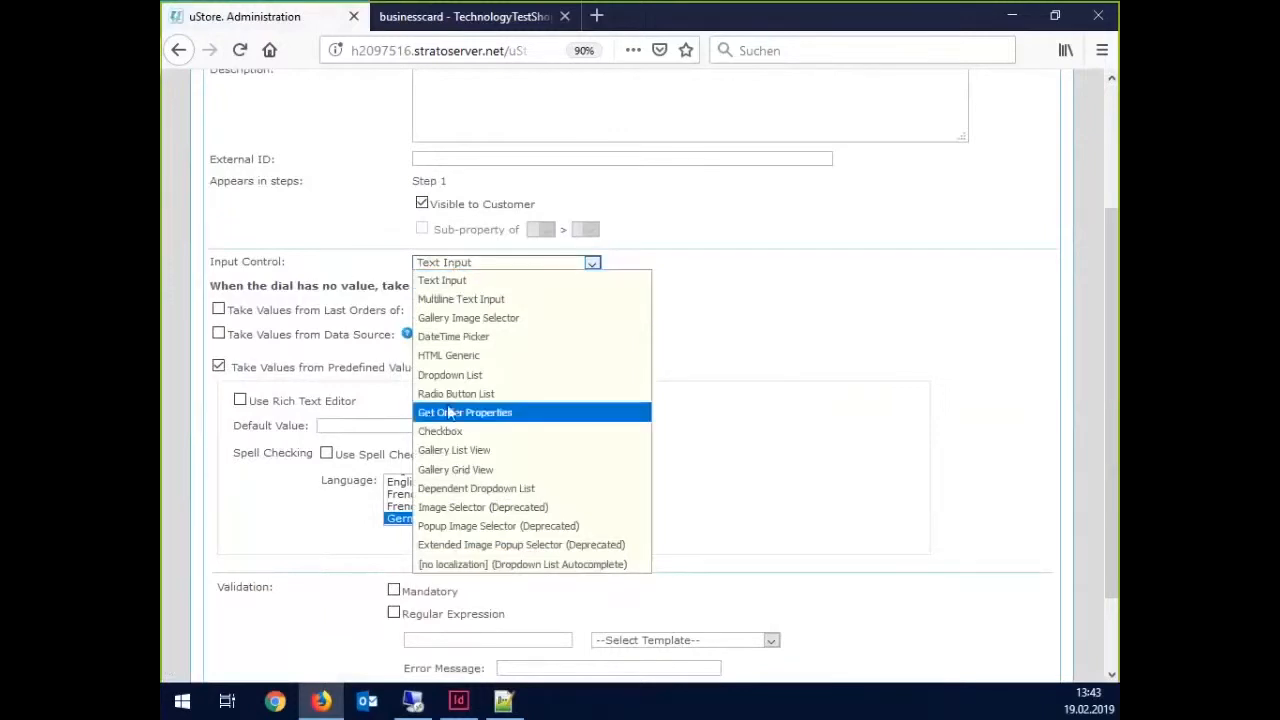
click(452, 355)
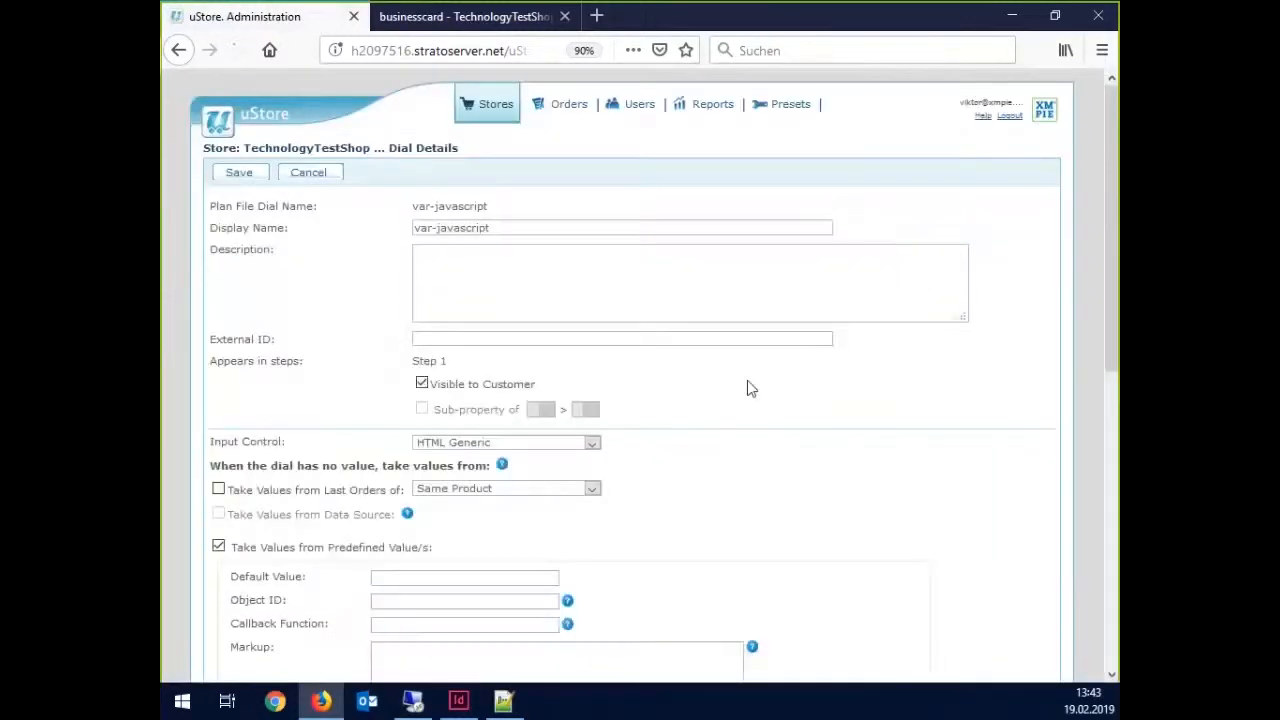
- Paste the script into the dial's Markup field and enlarge the field to review the ParentDD and ChildDD ids
scroll(748, 386, down, 4)
click(540, 379)
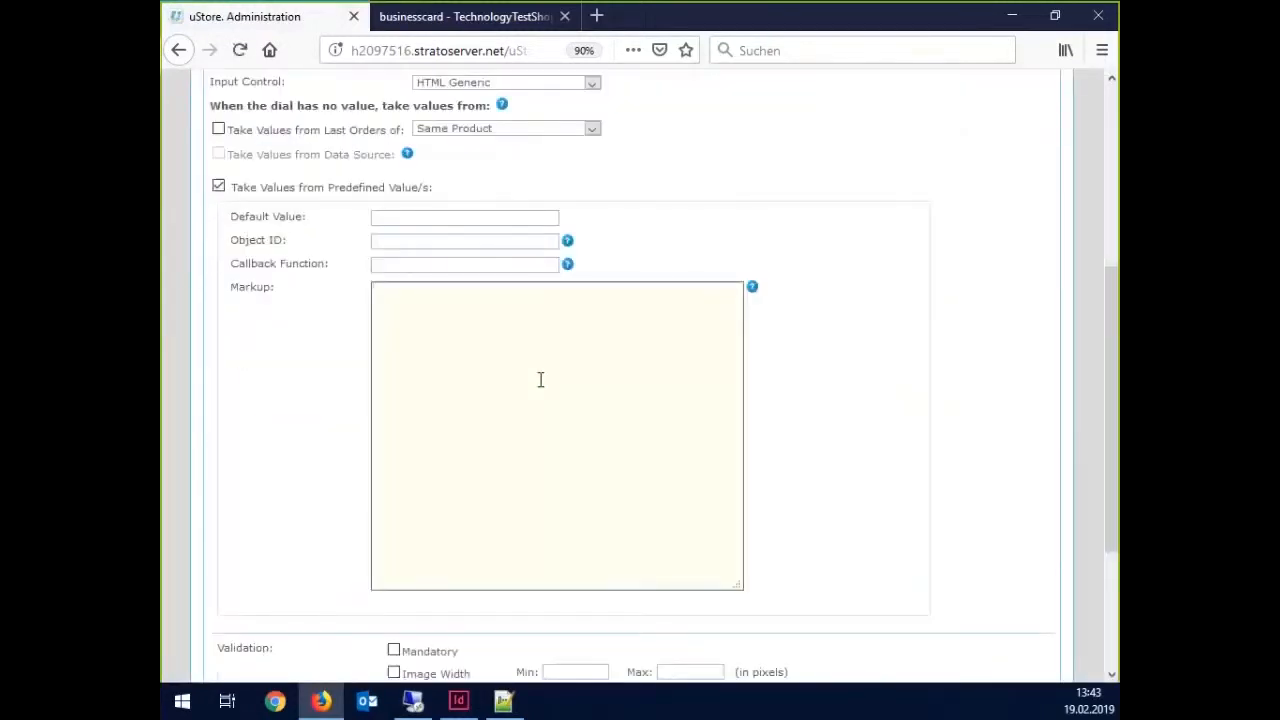
key(ctrl+v)
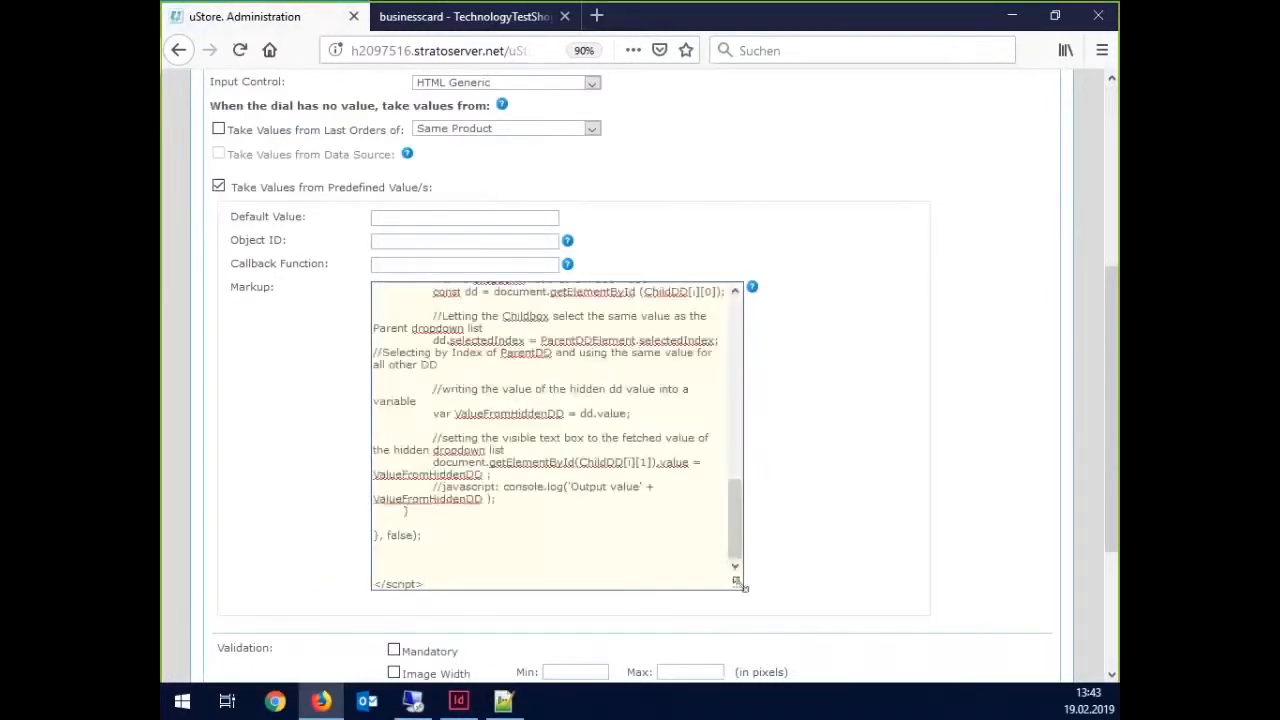
drag(741, 587, 951, 637)
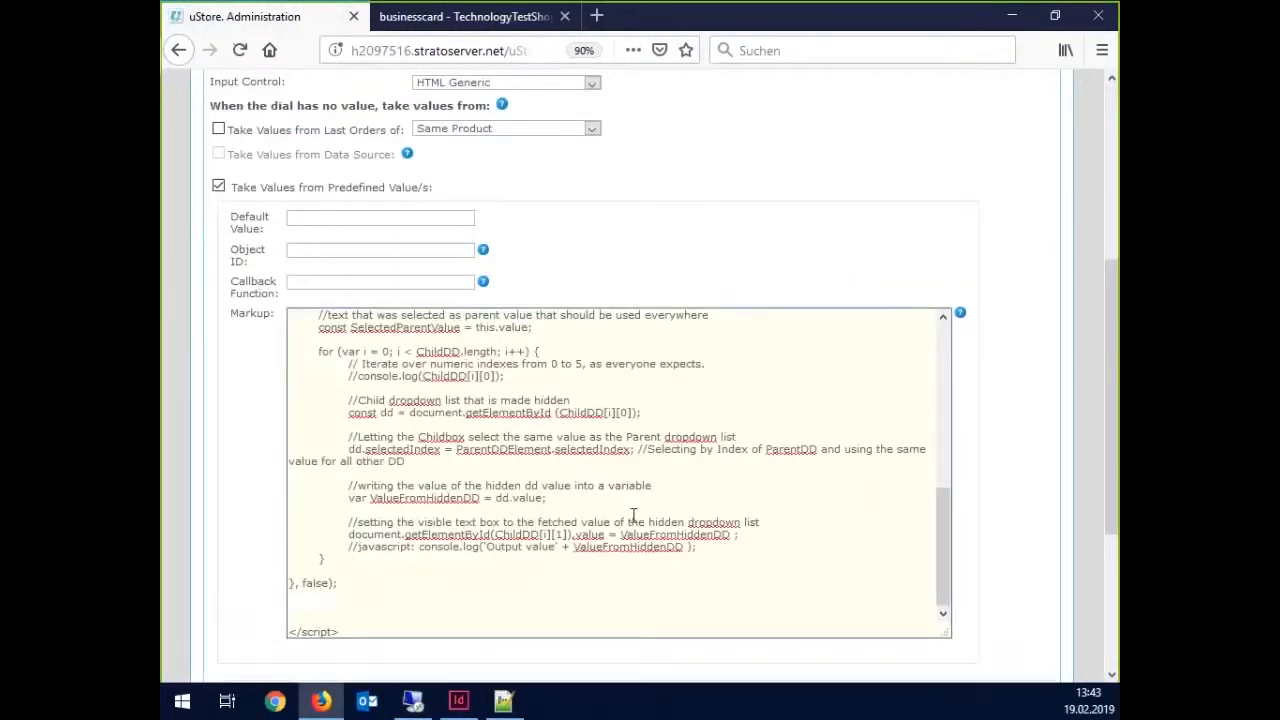
scroll(633, 516, up, 10)
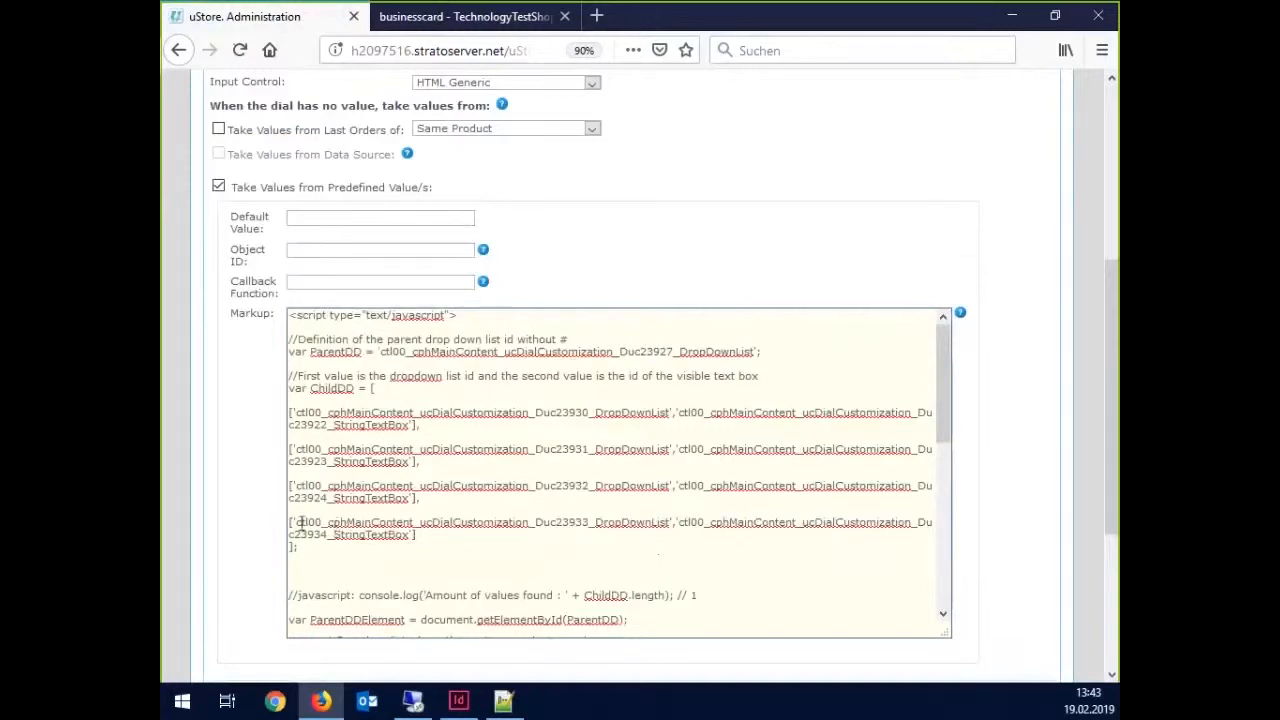
scroll(300, 520, up, 6)
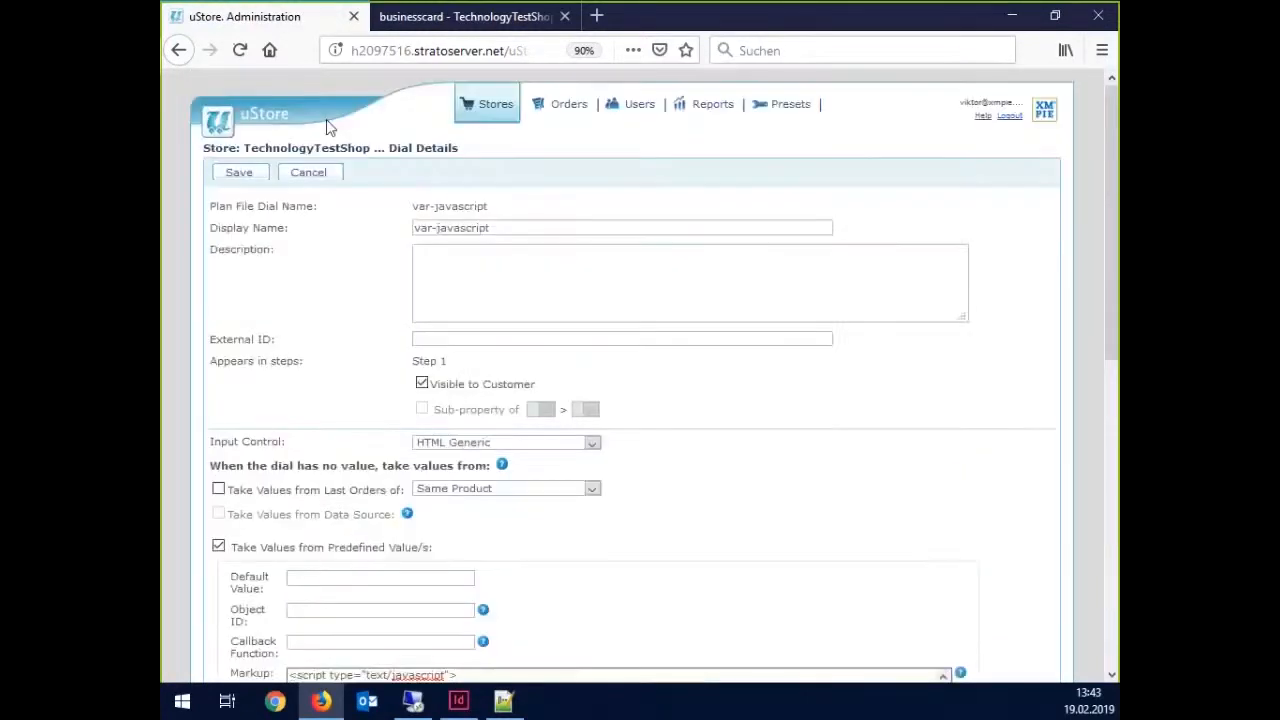
- Save the var-javascript dial, return to the Product Setup page and place the businesscard product online
click(261, 172)
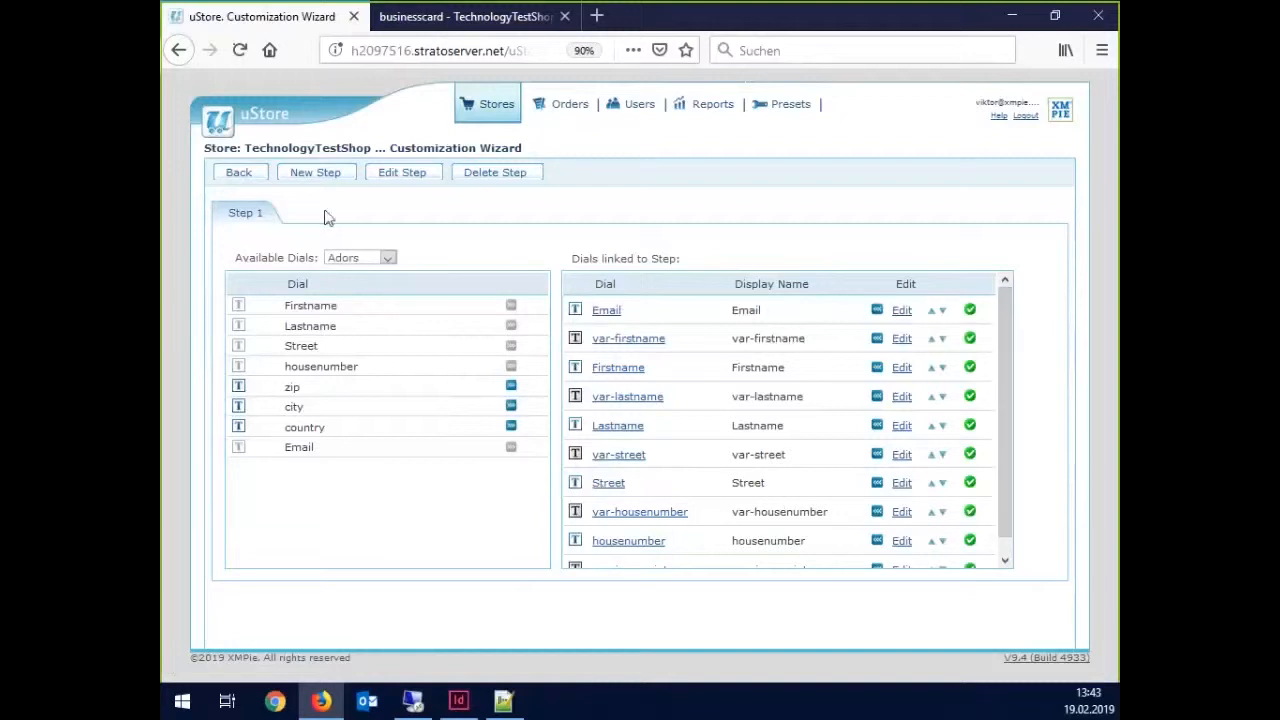
click(242, 180)
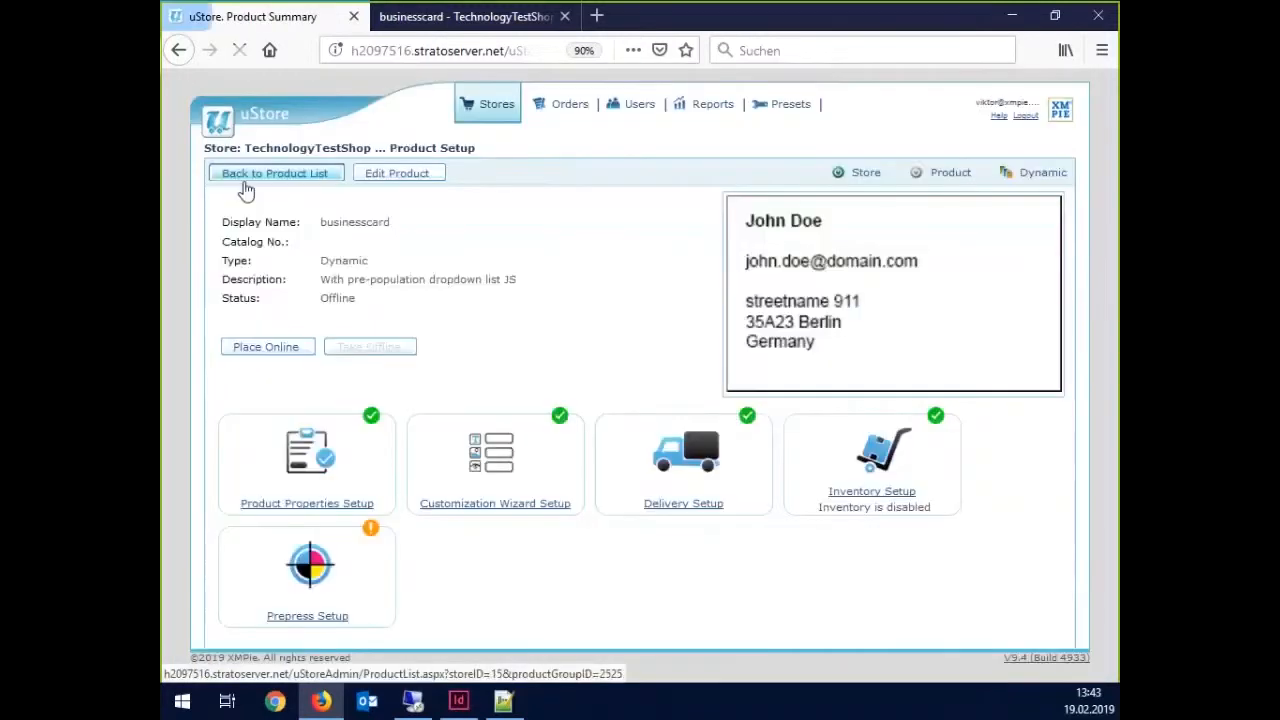
click(283, 351)
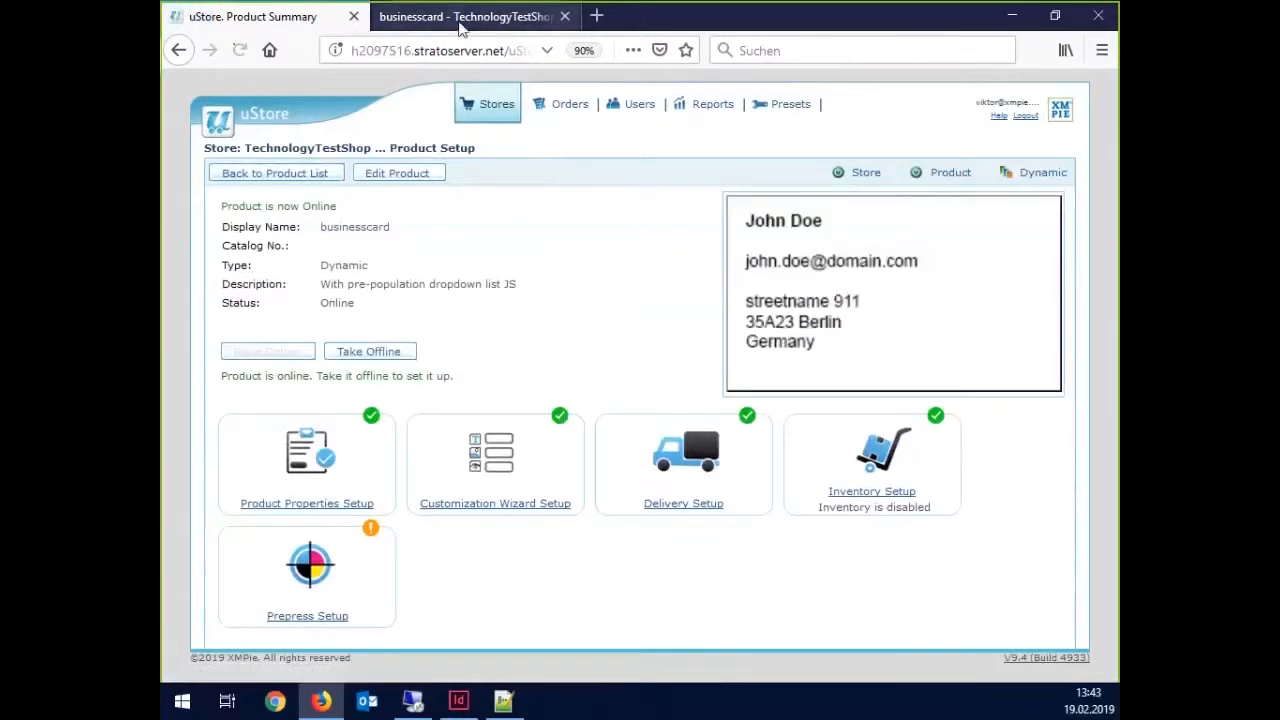
- Reload the storefront's businesscard page and close the developer tools
click(460, 26)
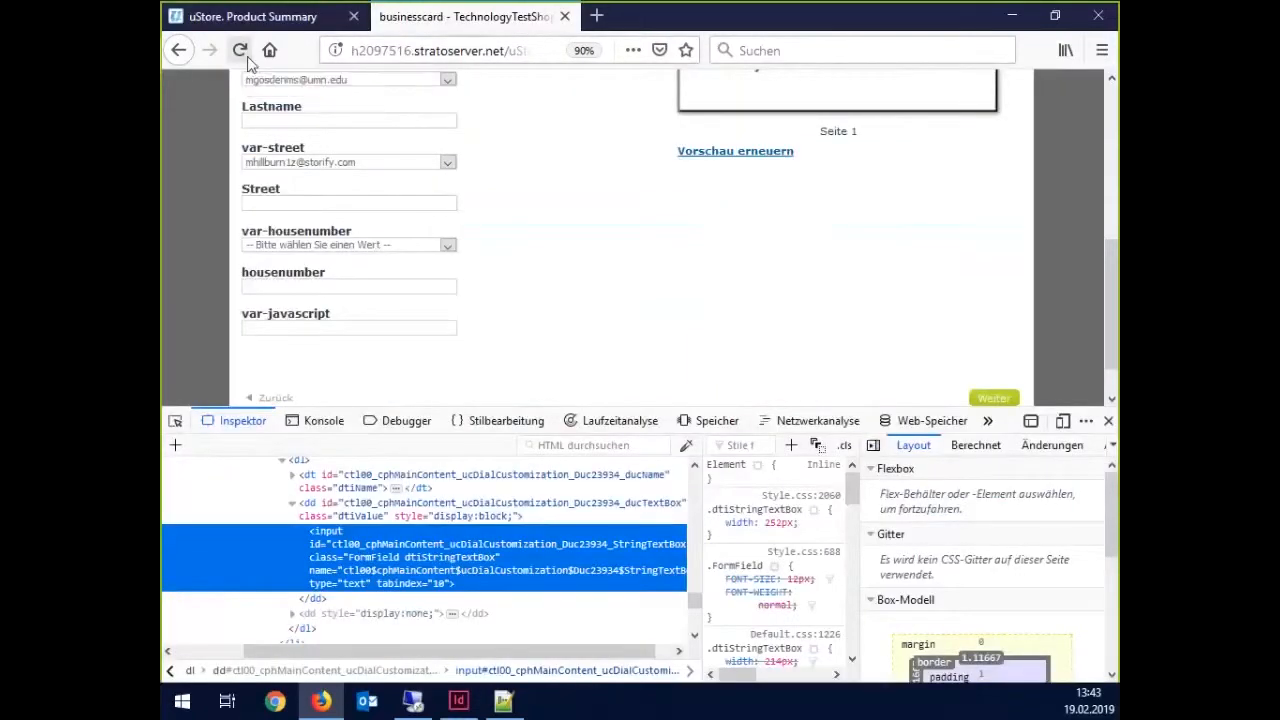
click(240, 52)
click(1108, 421)
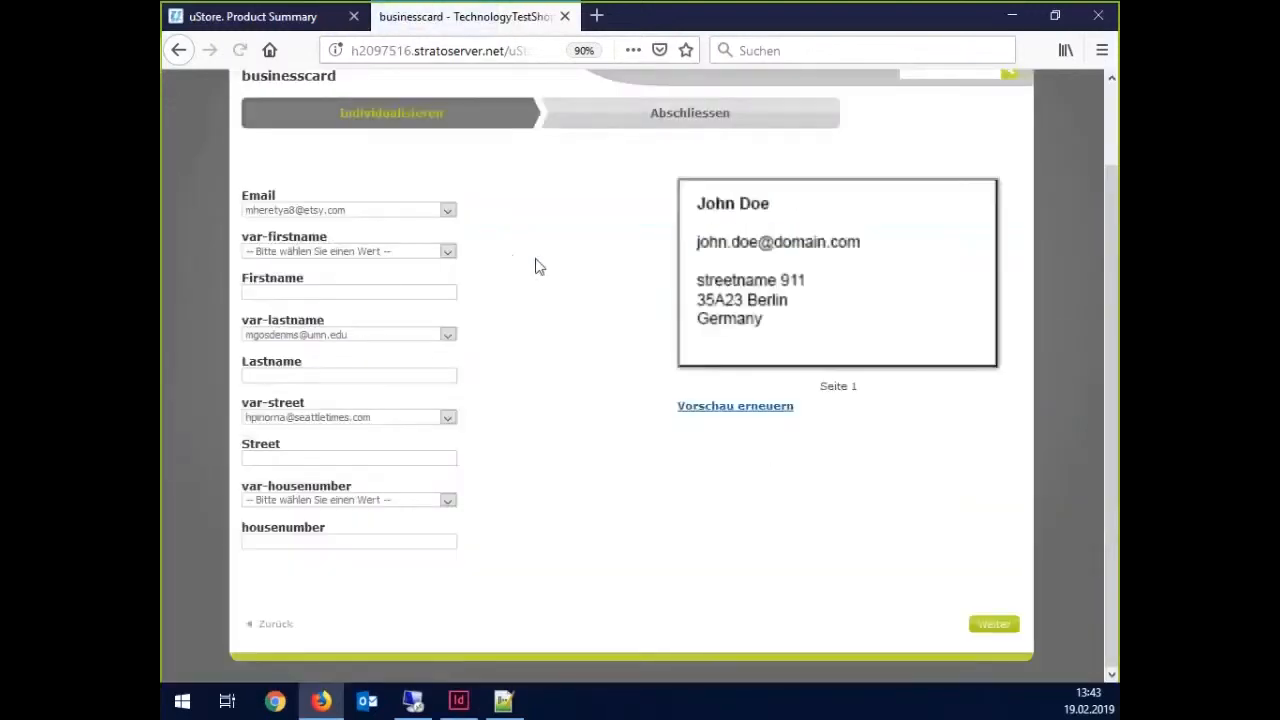
- Test the prefill by selecting three different addresses in the Email drop-down list, and check the Street and Lastname fields
click(366, 212)
click(331, 246)
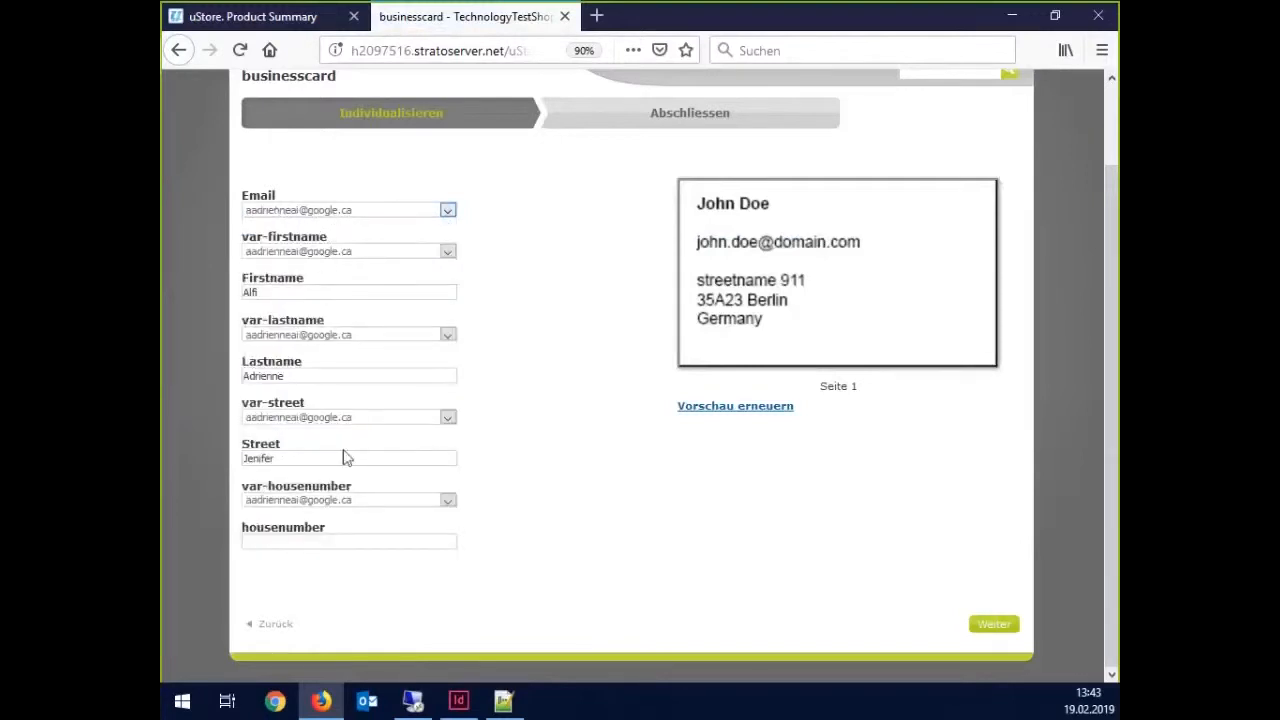
click(371, 212)
click(362, 530)
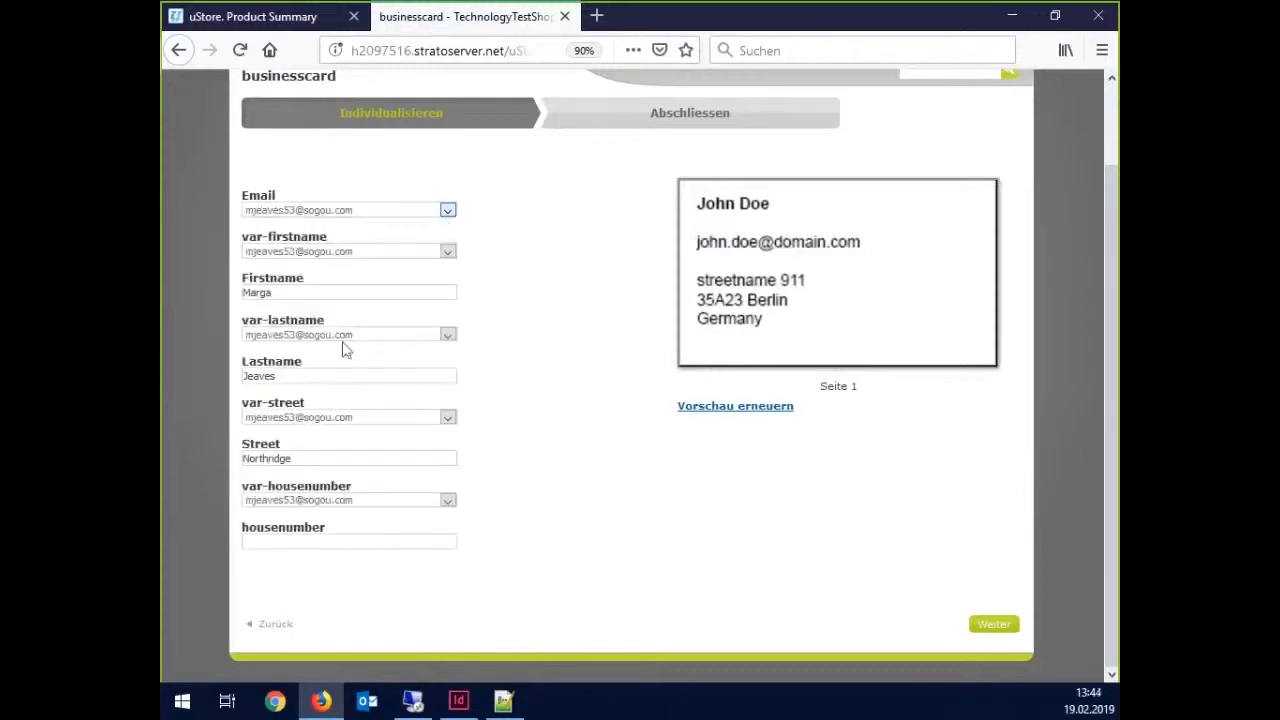
click(352, 212)
scroll(310, 490, down, 5)
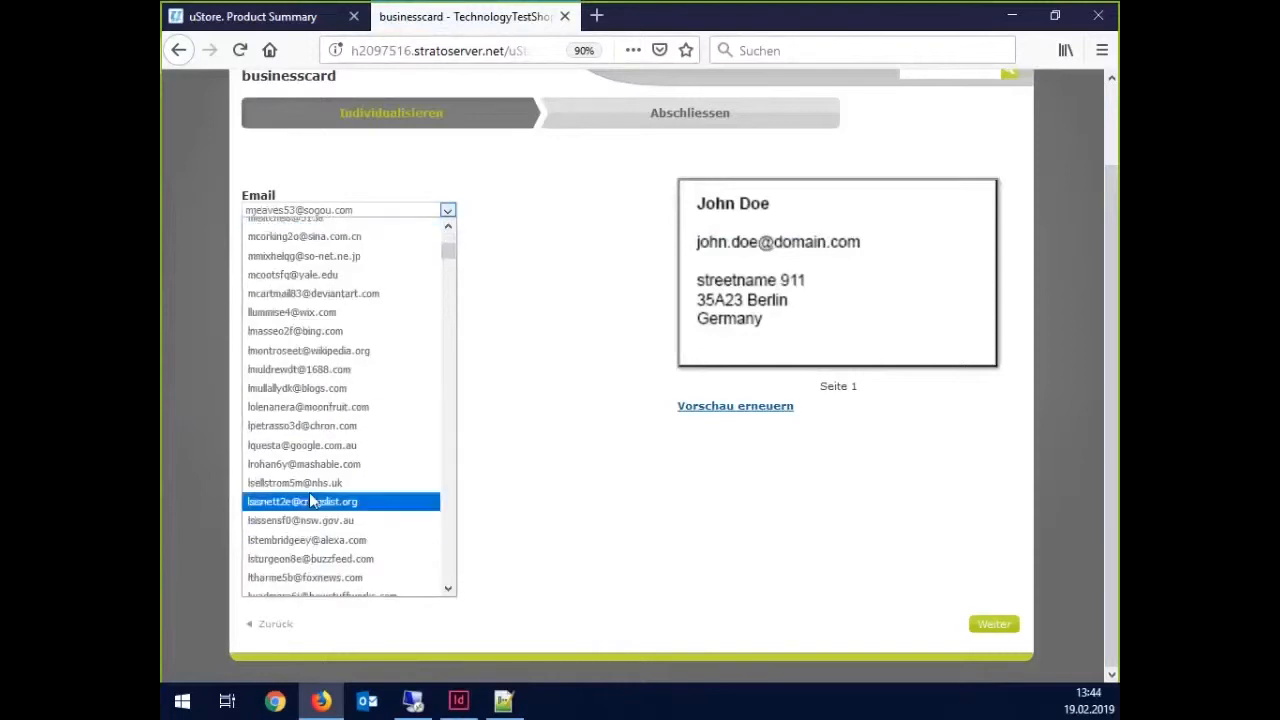
click(309, 501)
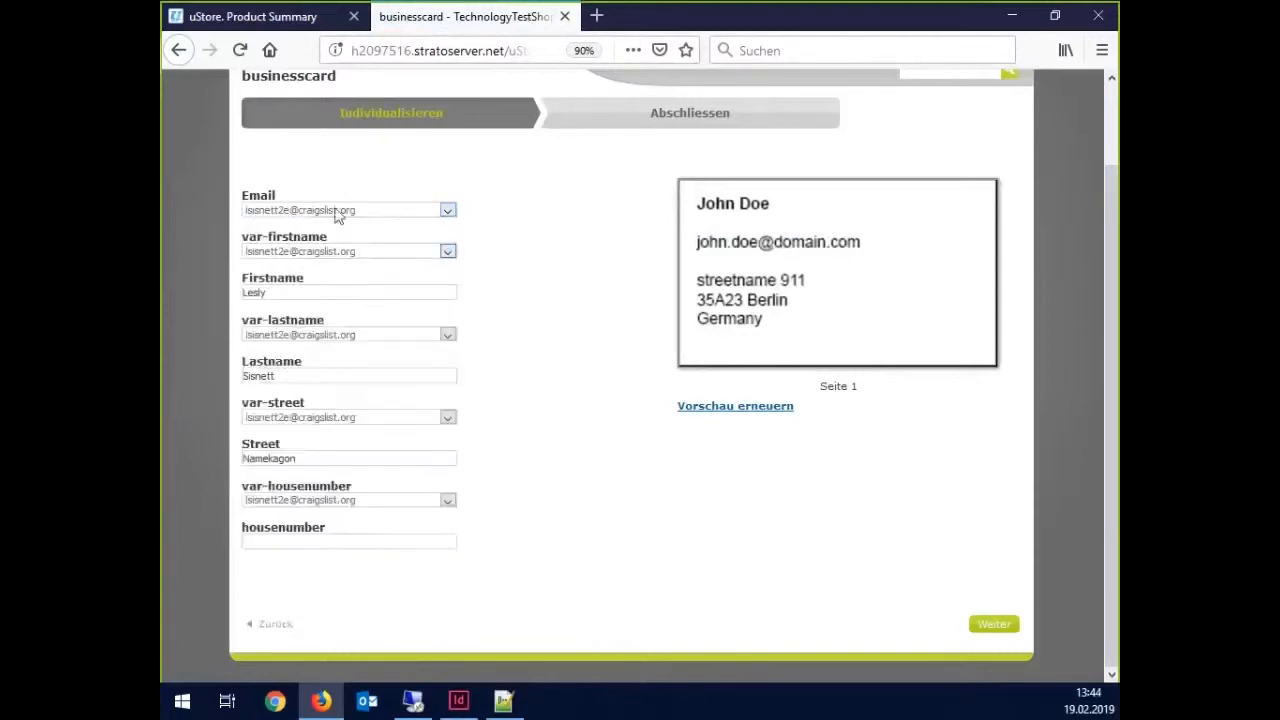
key(Tab)
double_click(306, 457)
click(293, 364)
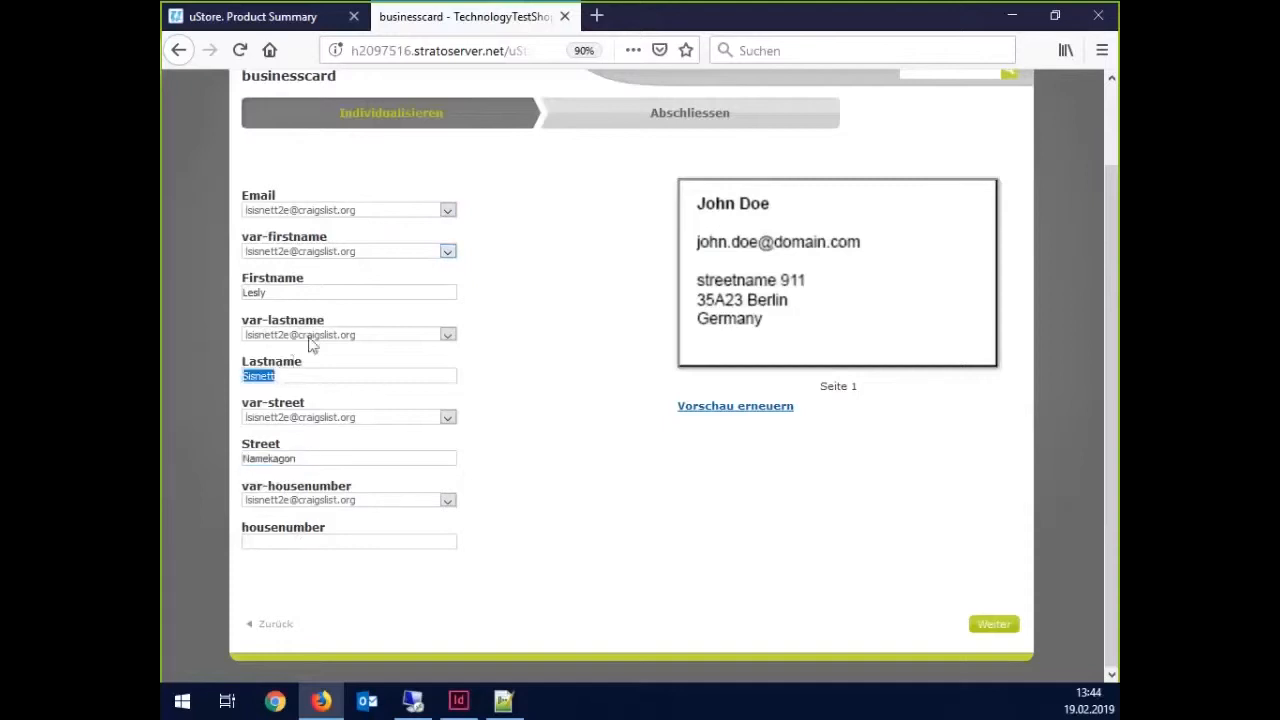
- Test the prefill with three more addresses from the Email list, checking the name, street and housenumber fields
click(433, 338)
double_click(295, 376)
click(318, 211)
click(312, 229)
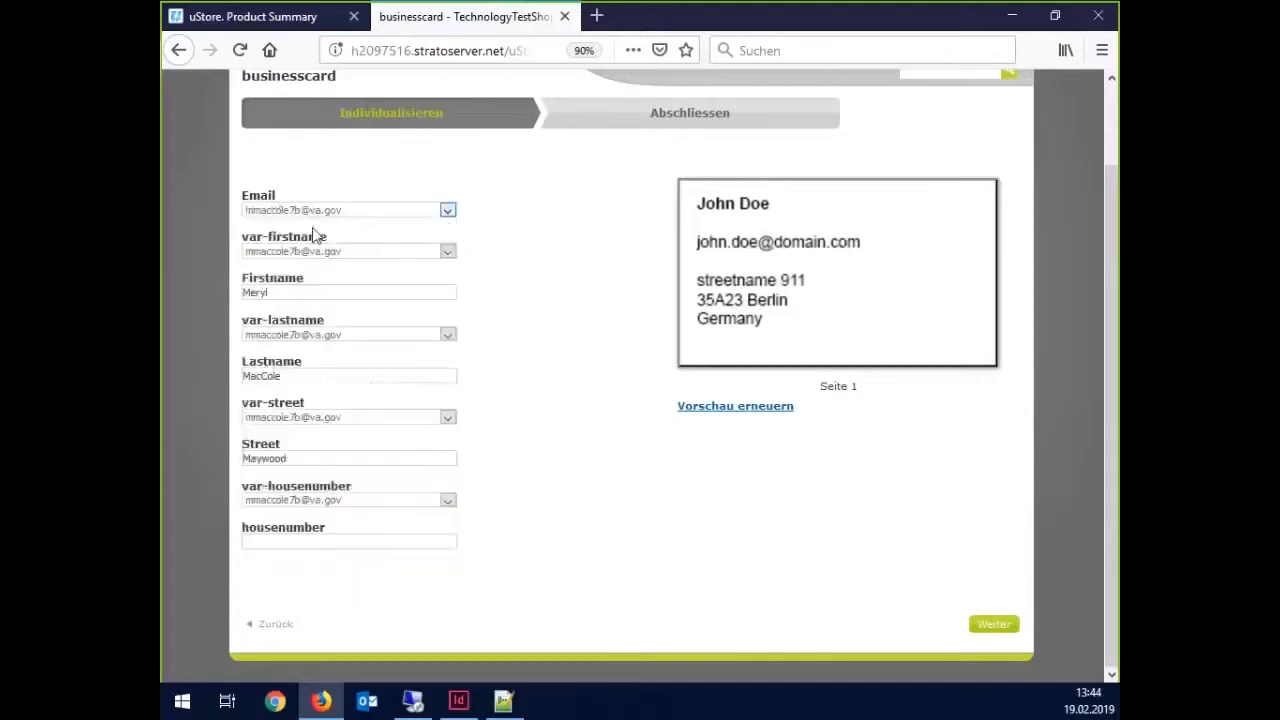
click(315, 211)
click(317, 365)
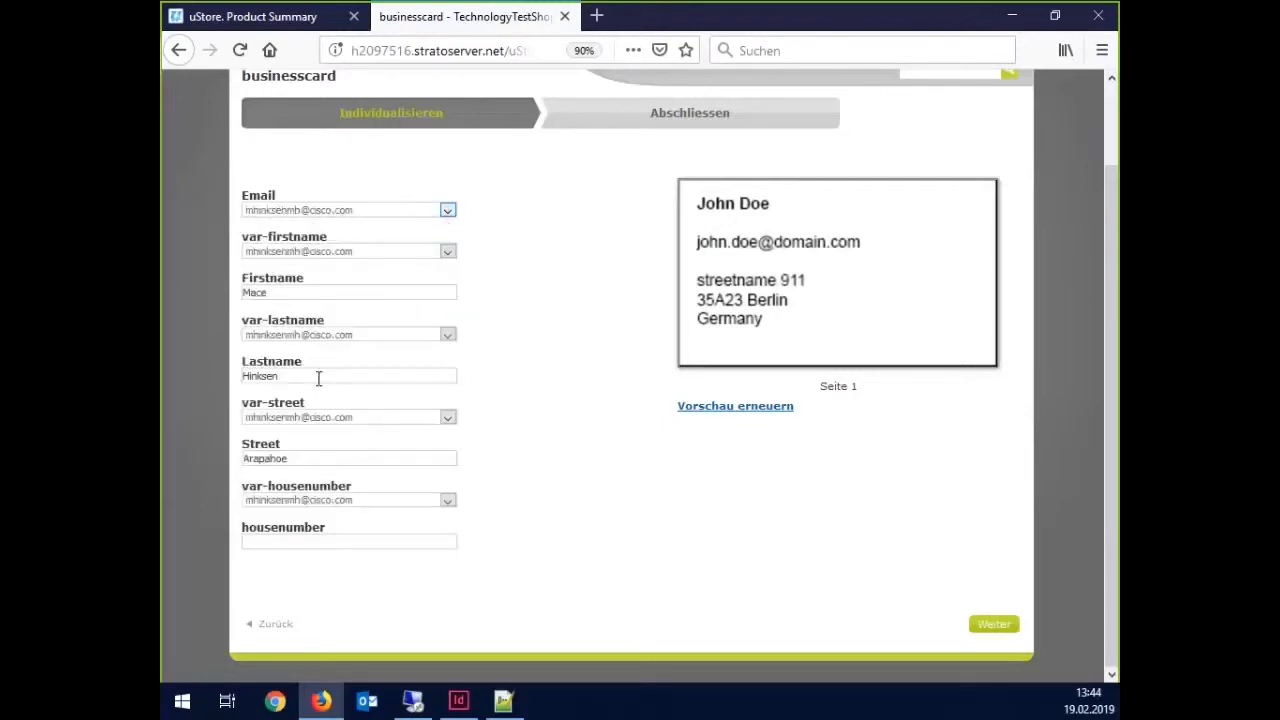
click(290, 211)
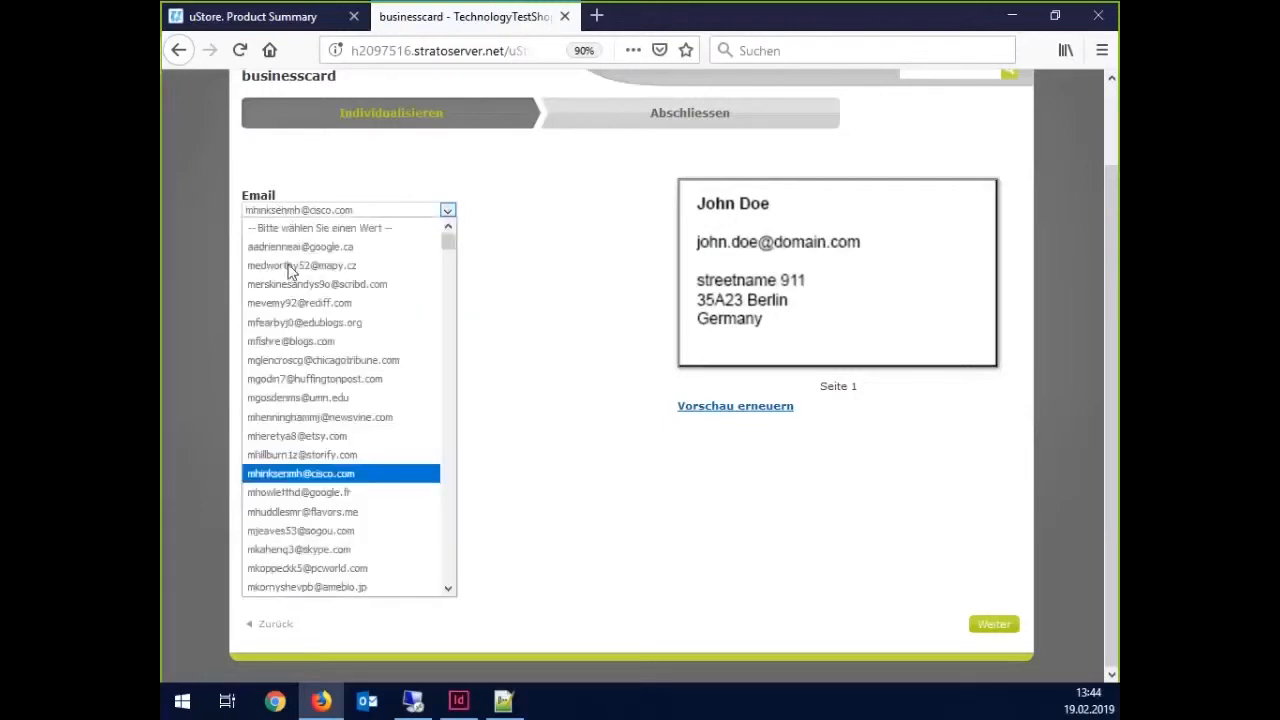
click(309, 562)
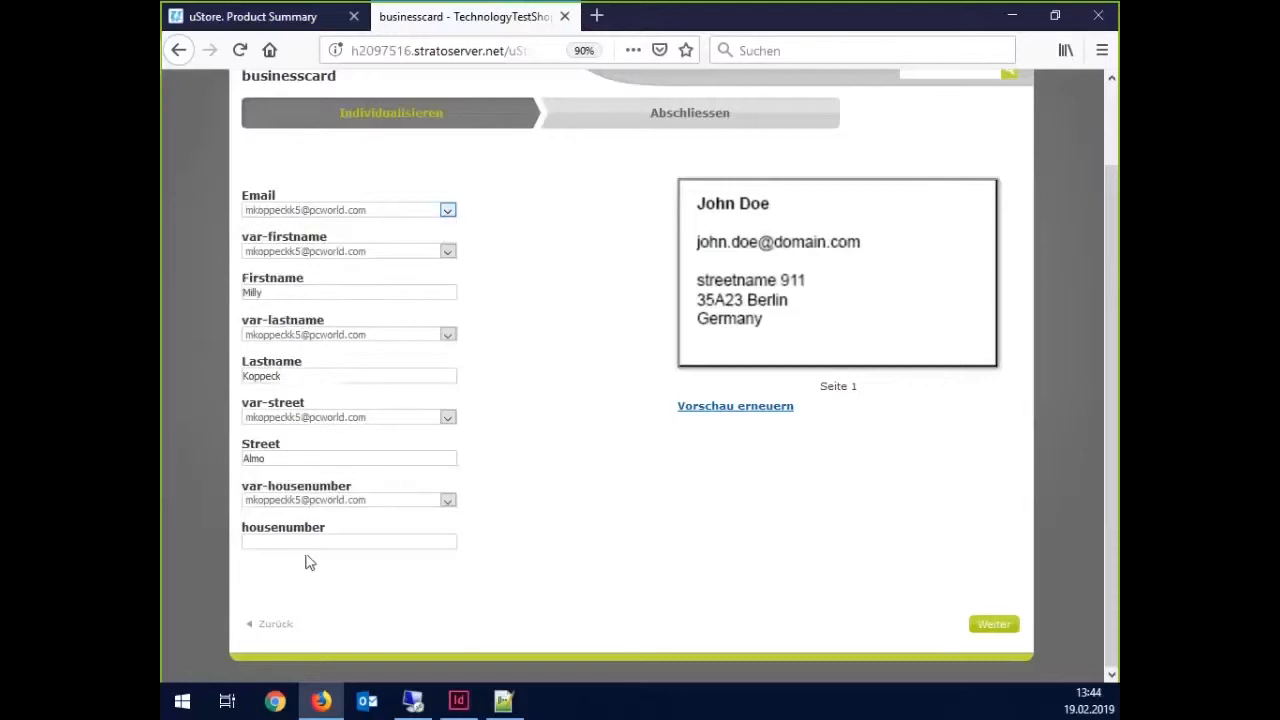
- Inspect the housenumber text box in the developer tools and copy its element id
right_click(303, 540)
click(356, 522)
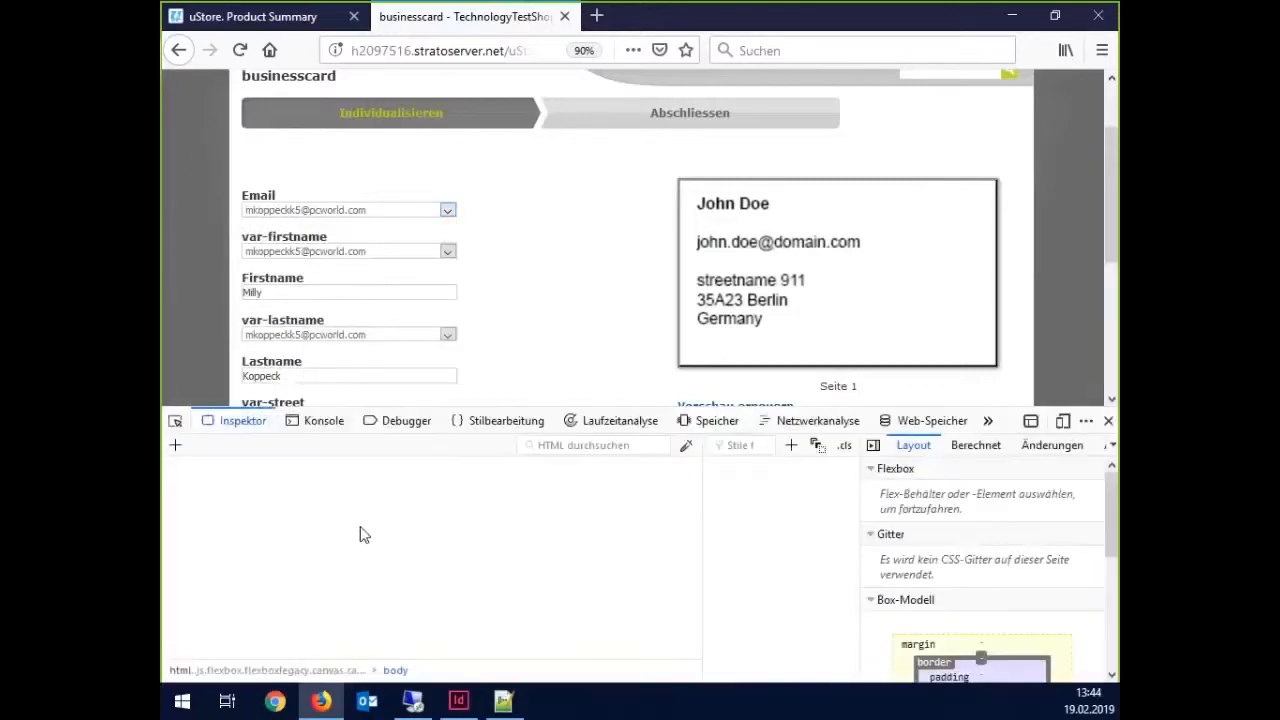
click(468, 543)
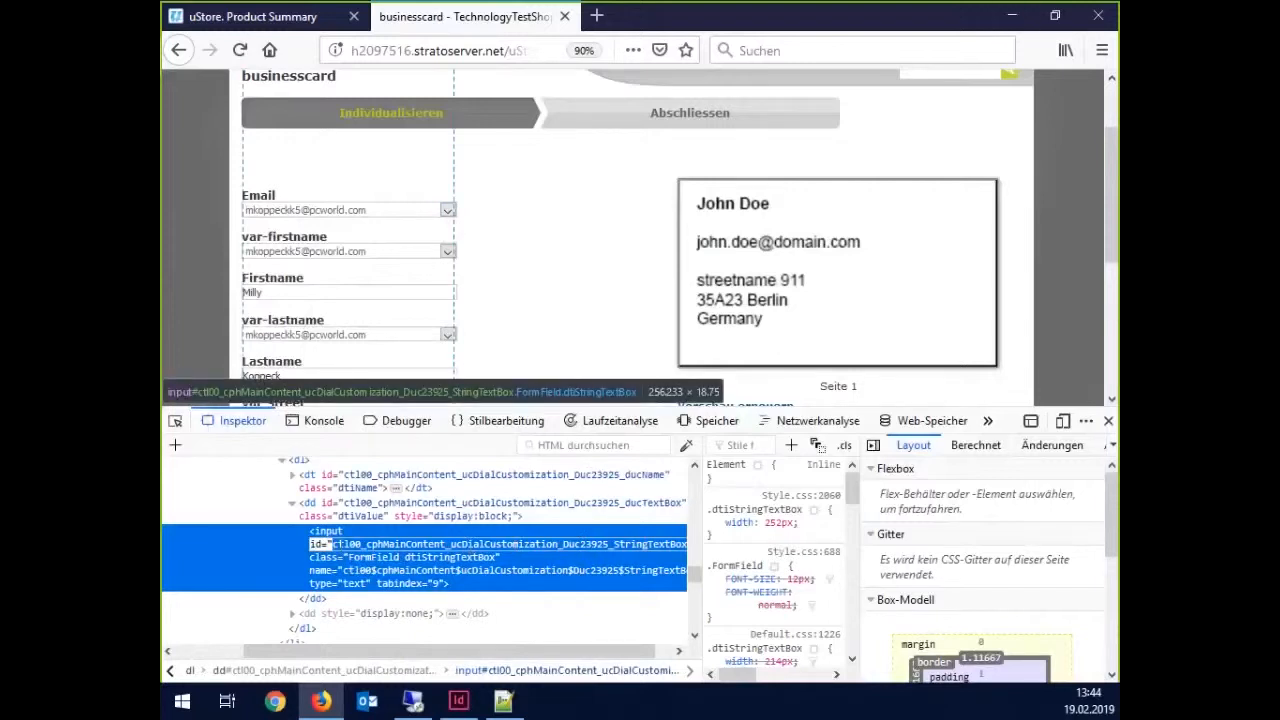
scroll(308, 315, down, 5)
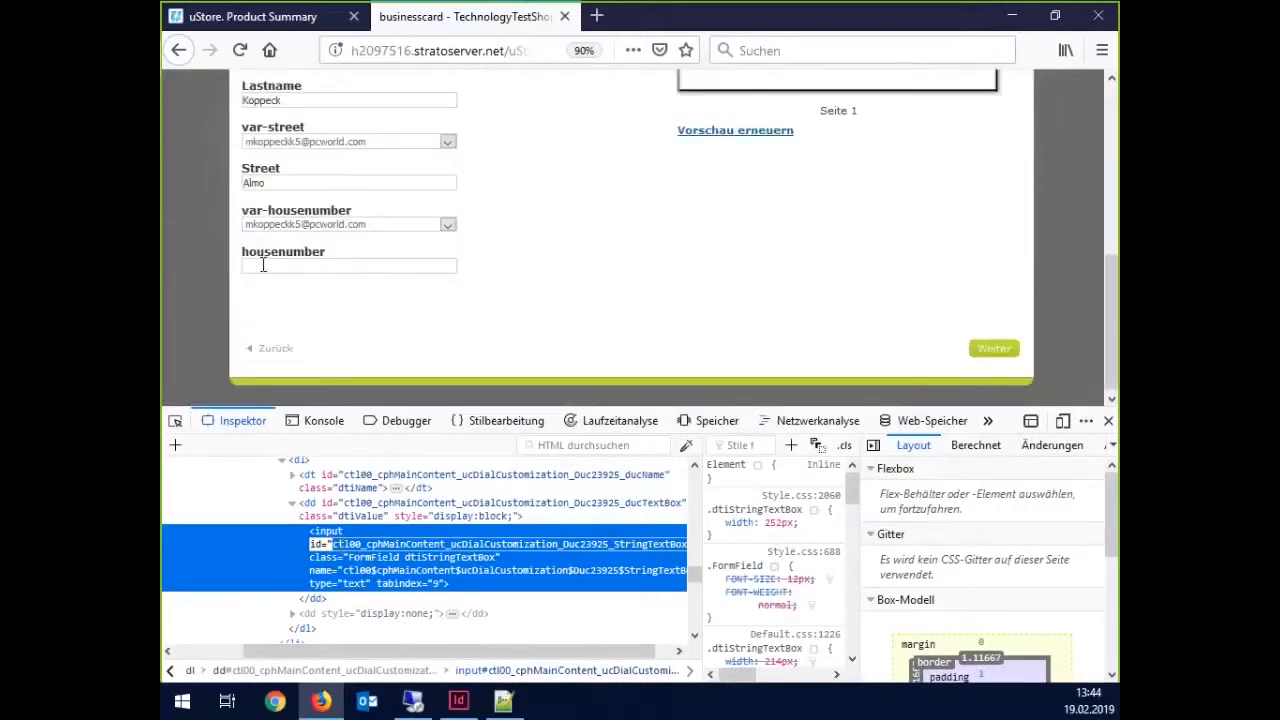
right_click(263, 266)
click(333, 464)
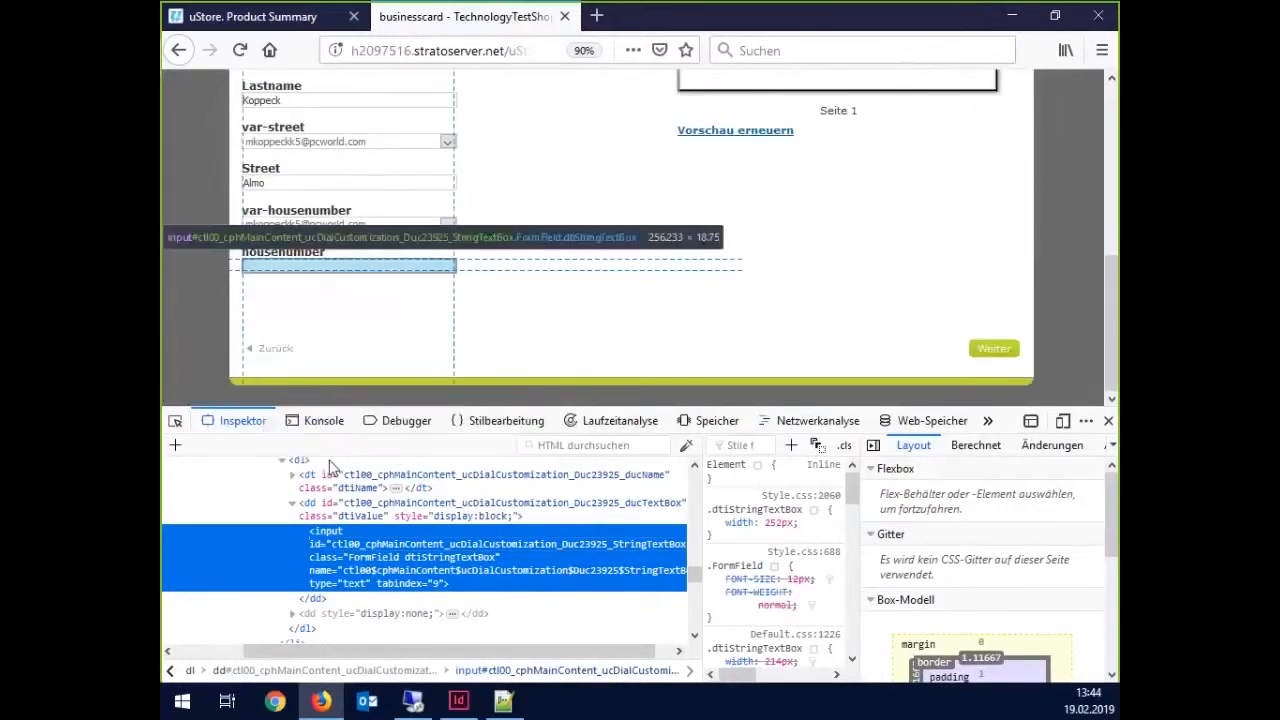
double_click(395, 547)
key(ctrl+c)
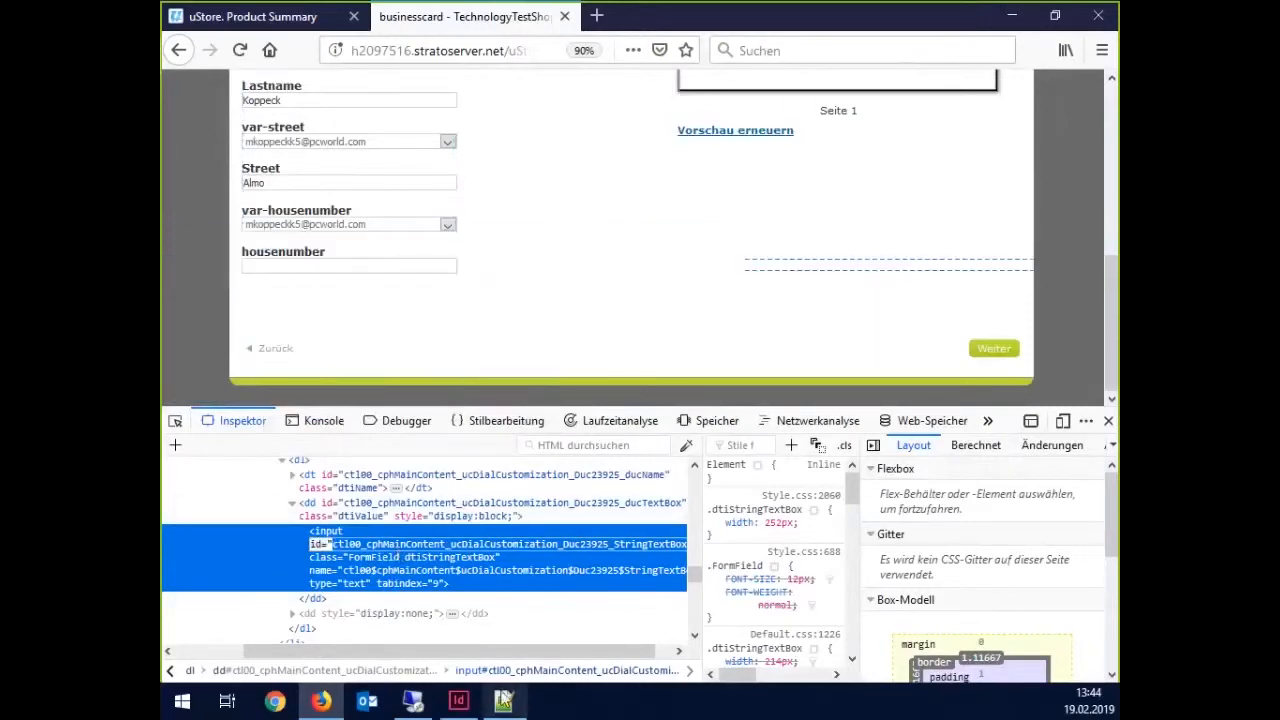
- In Notepad++, replace the fourth ChildDD row's text box id with ctl00_cphMainContent_ucDialCustomization_Duc23925_StringTextBox and copy the whole script
click(503, 701)
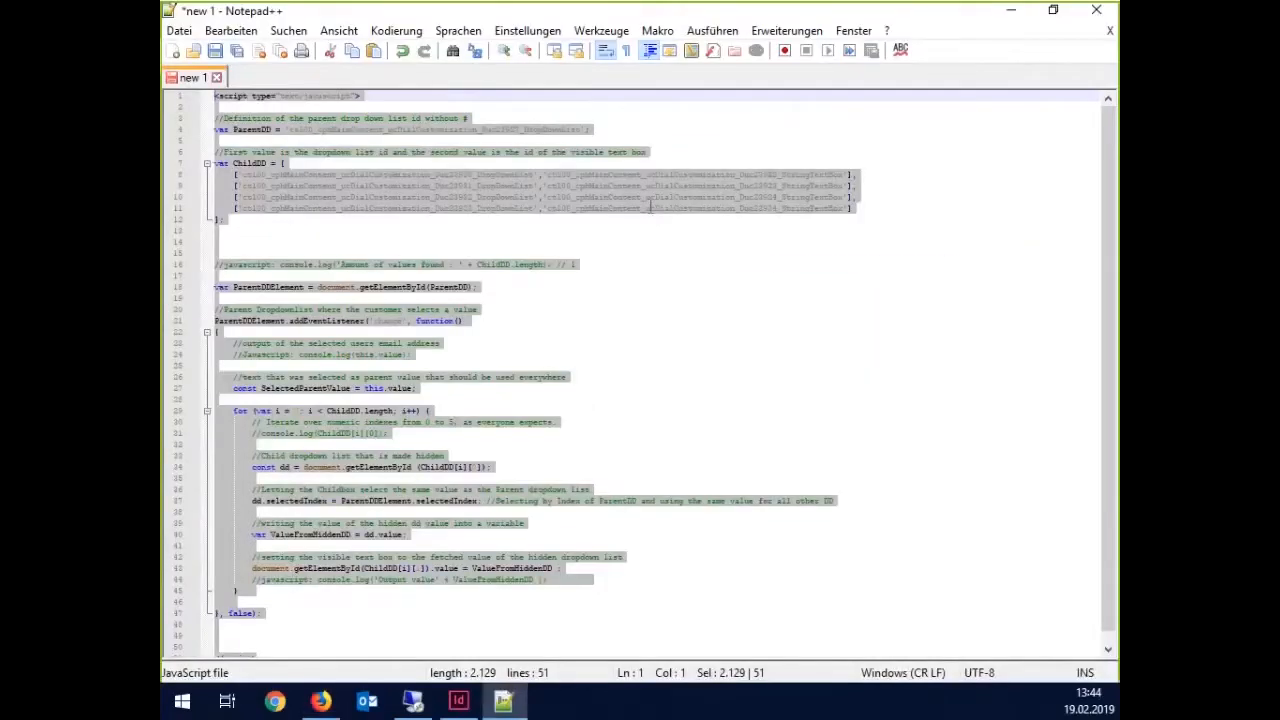
double_click(650, 210)
key(ctrl+v)
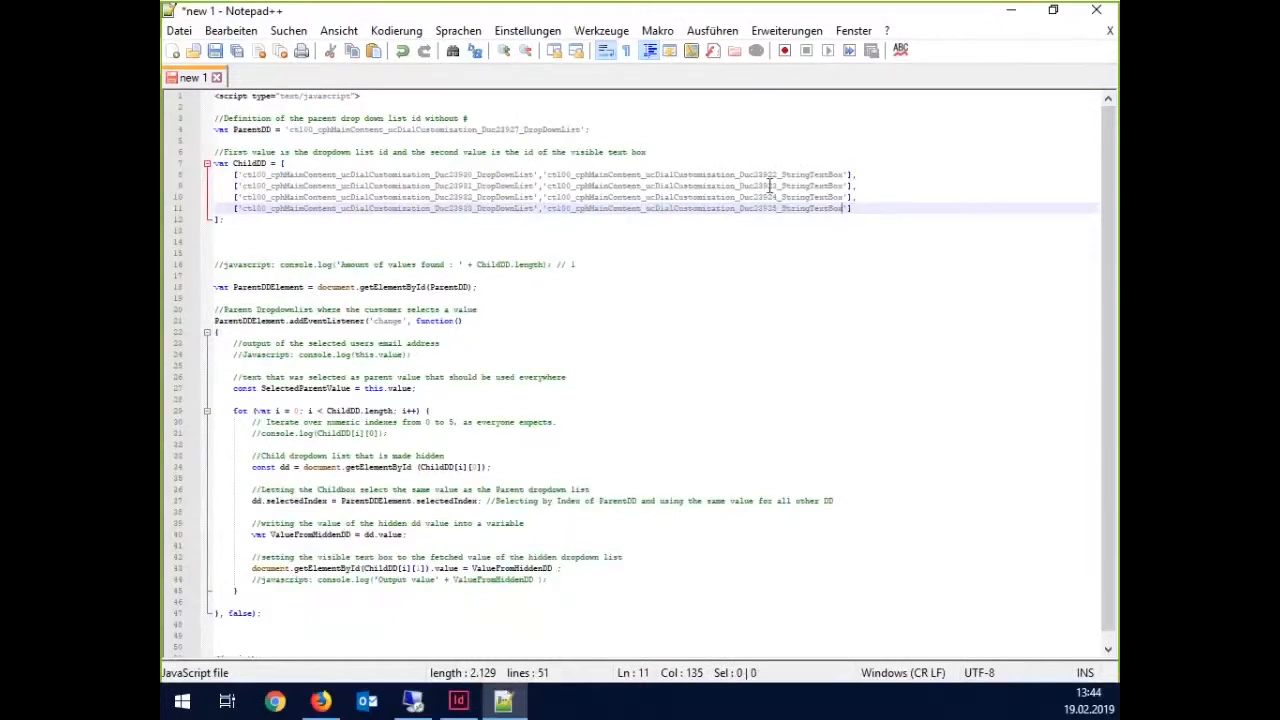
key(ctrl+a)
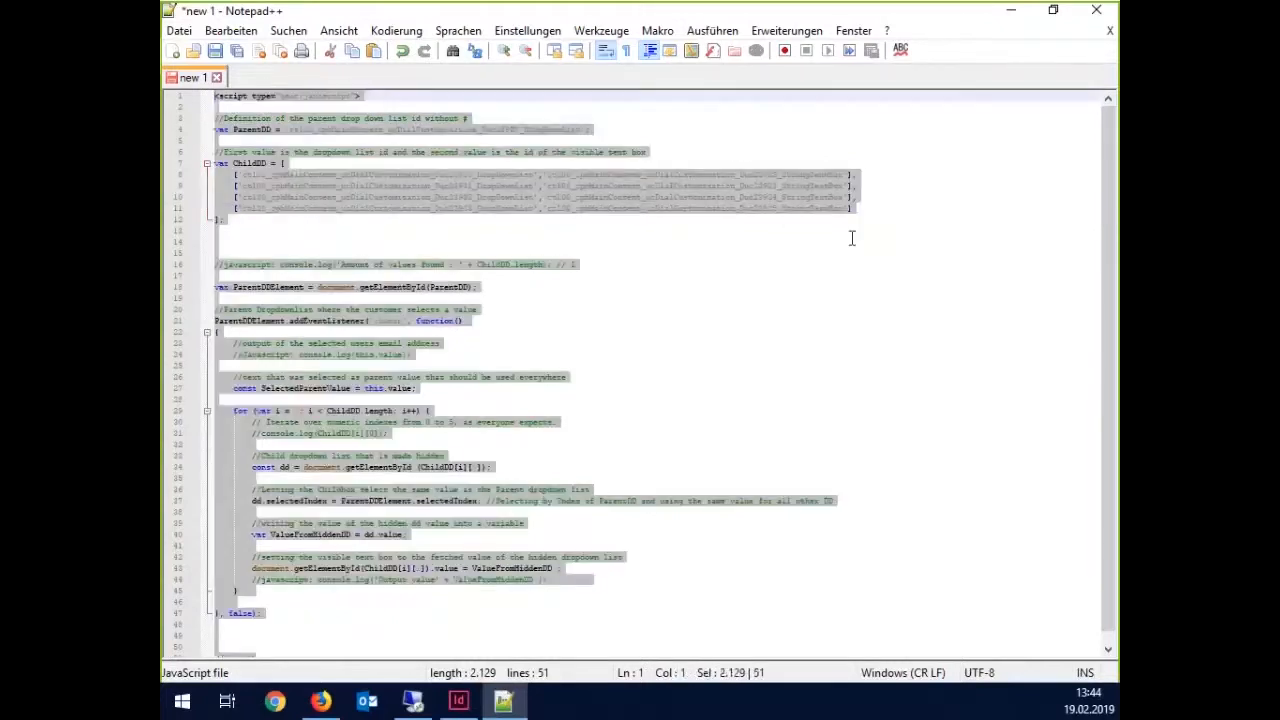
click(1012, 11)
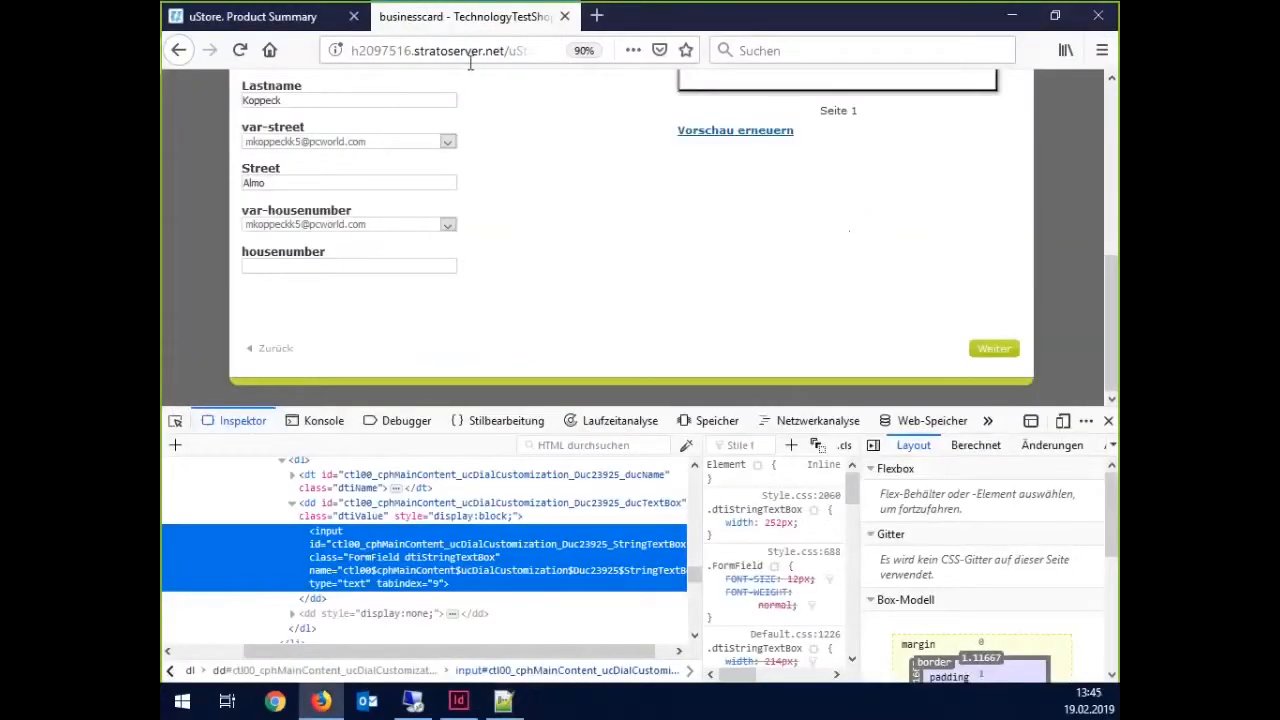
- Back in uStore in Firefox, take the businesscard product offline and open the var-javascript dial for editing
click(270, 16)
click(390, 351)
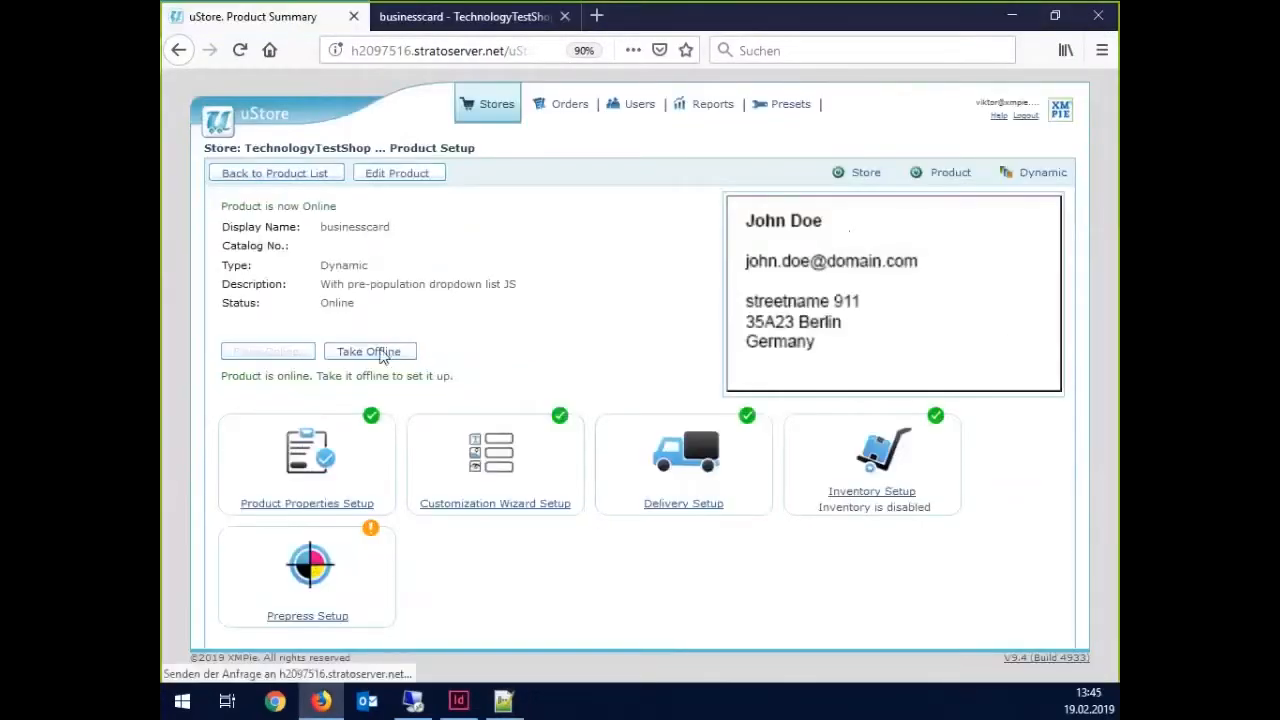
click(470, 478)
scroll(770, 545, down, 1)
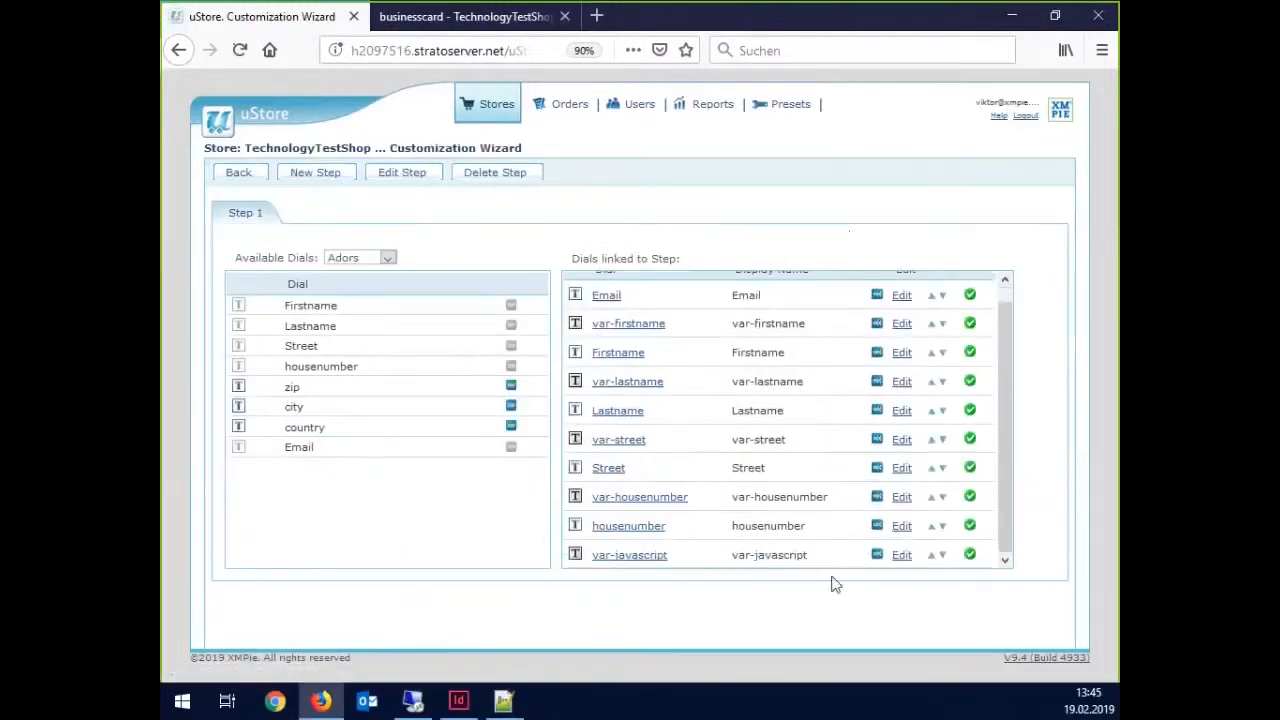
click(902, 558)
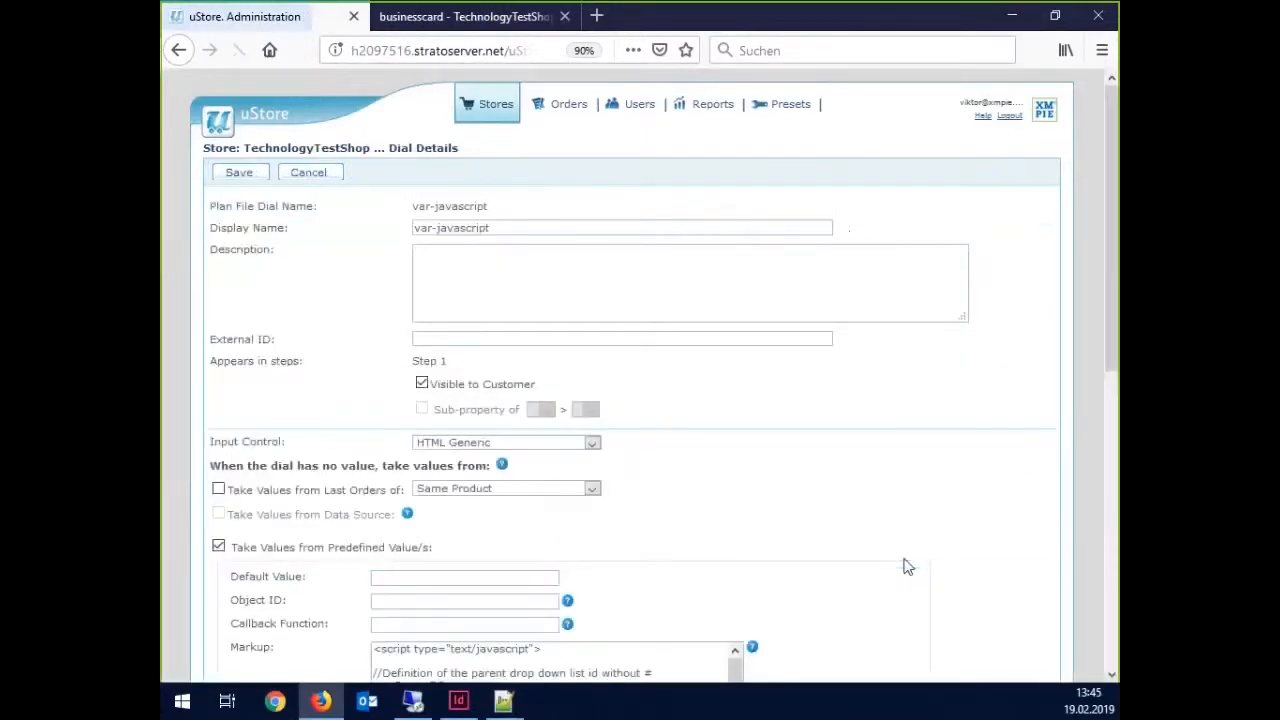
- Replace the entire Markup content of the var-javascript dial with the corrected script
scroll(903, 563, down, 5)
click(446, 255)
key(ctrl+a)
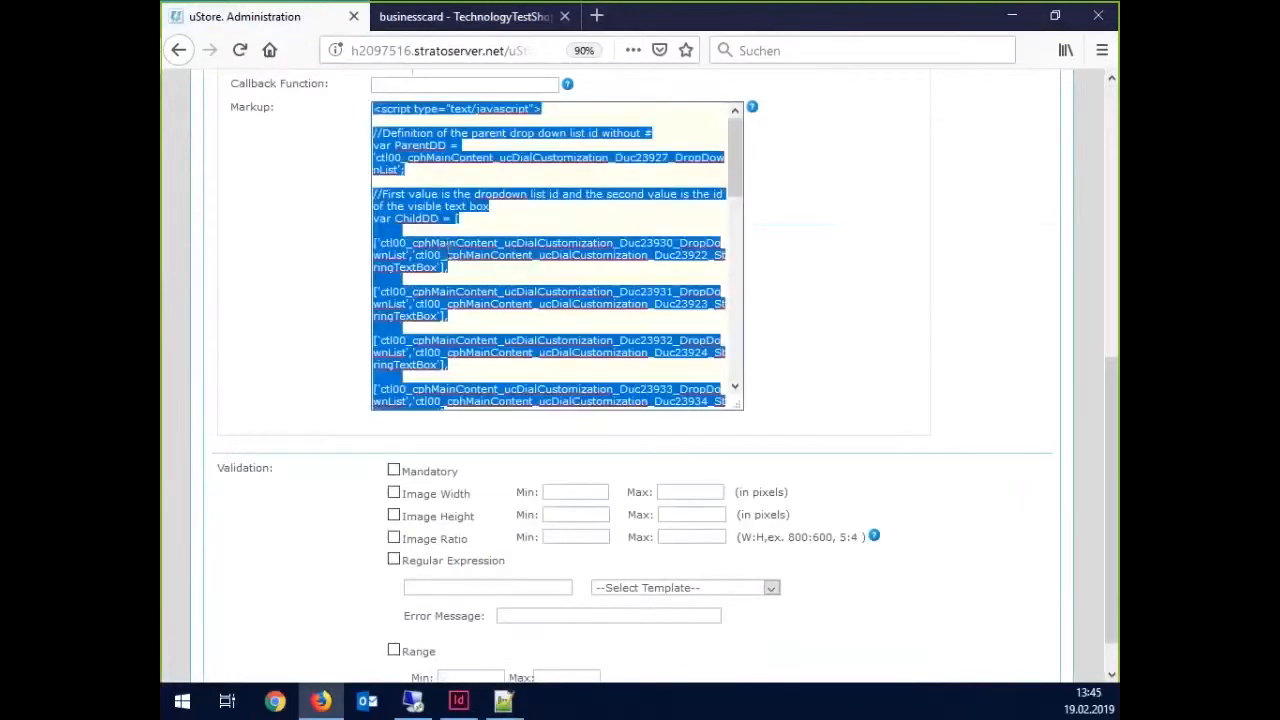
key(ctrl+v)
- Save the dial, return to the Product Setup page and place the businesscard product online again
scroll(323, 309, up, 5)
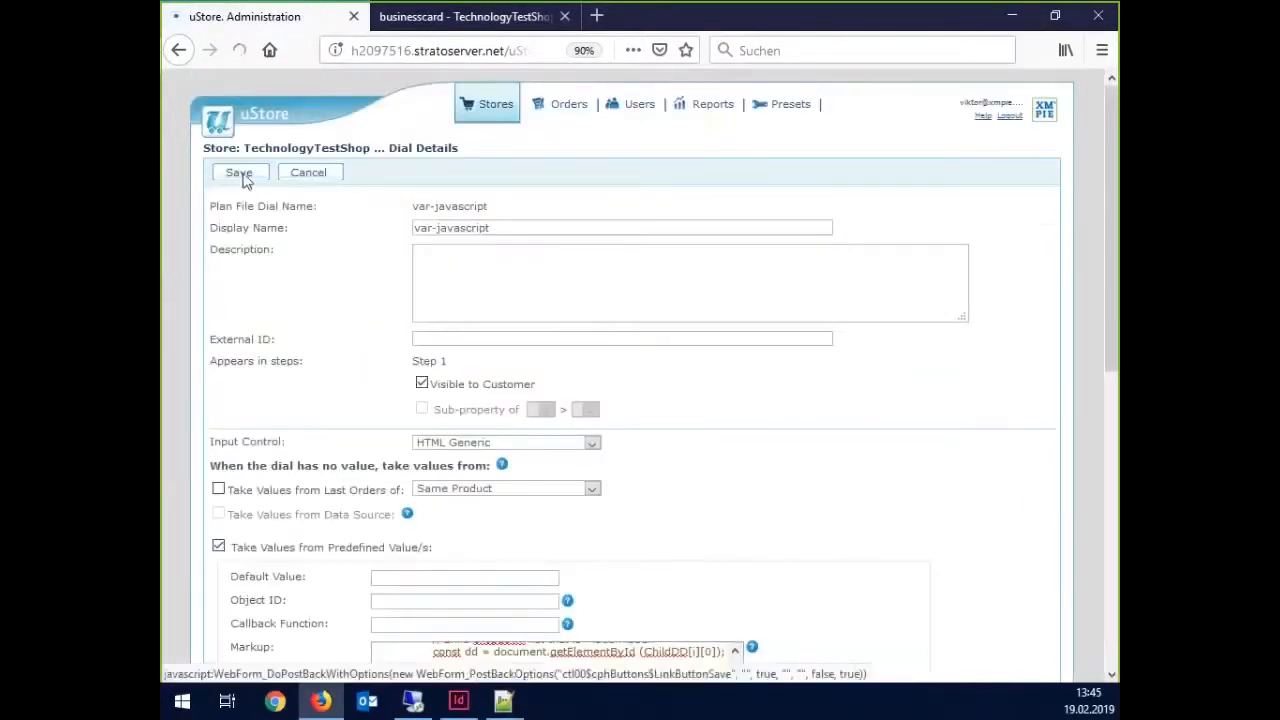
click(243, 174)
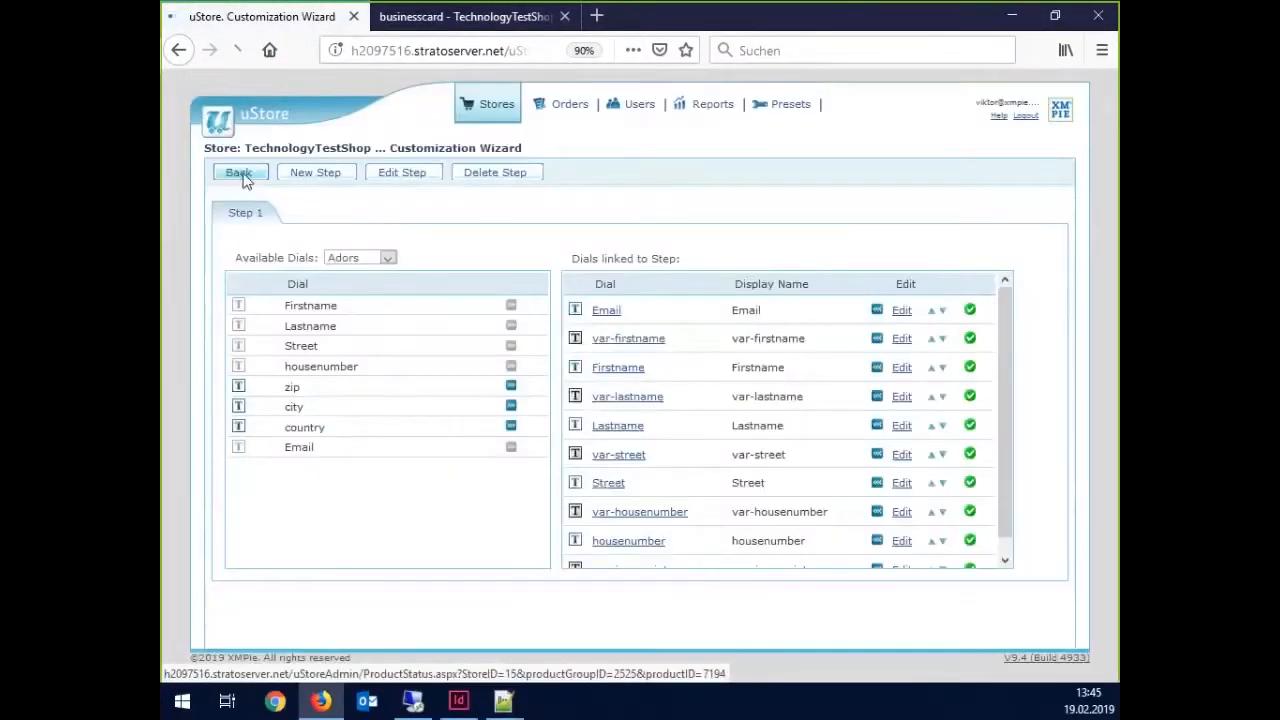
click(242, 175)
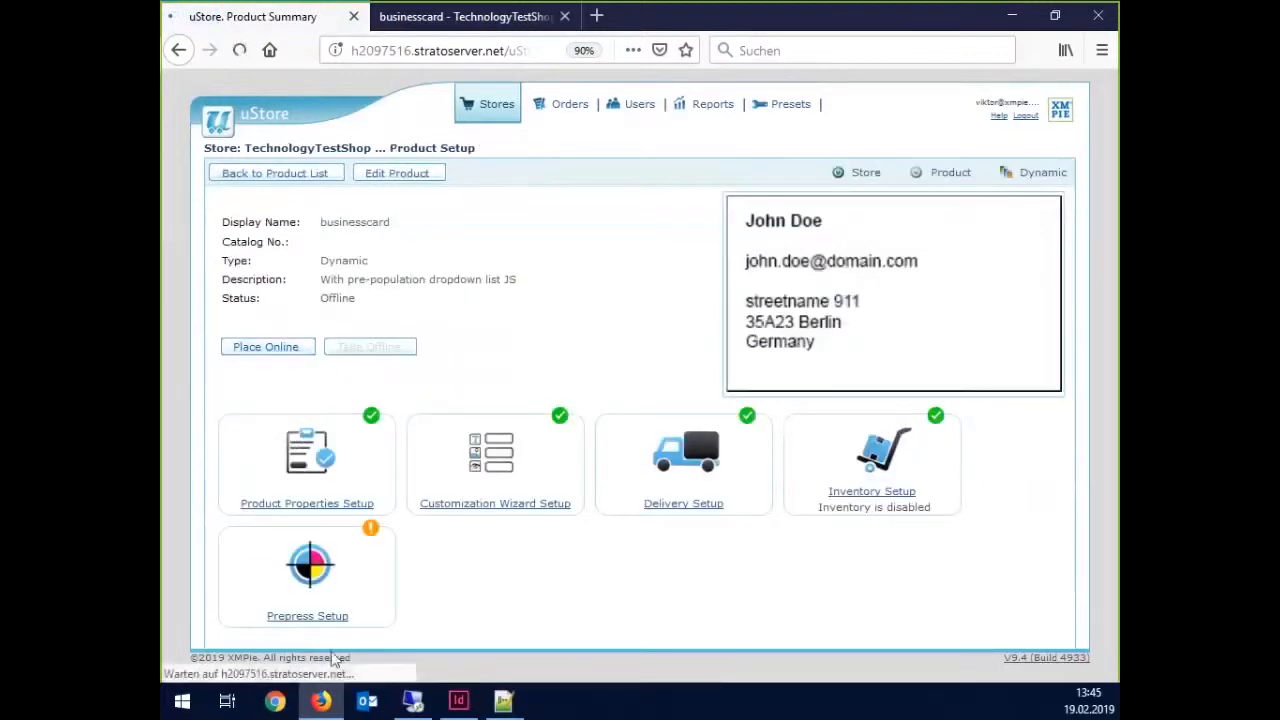
- Reload the storefront's businesscard page and close the developer tools
click(424, 17)
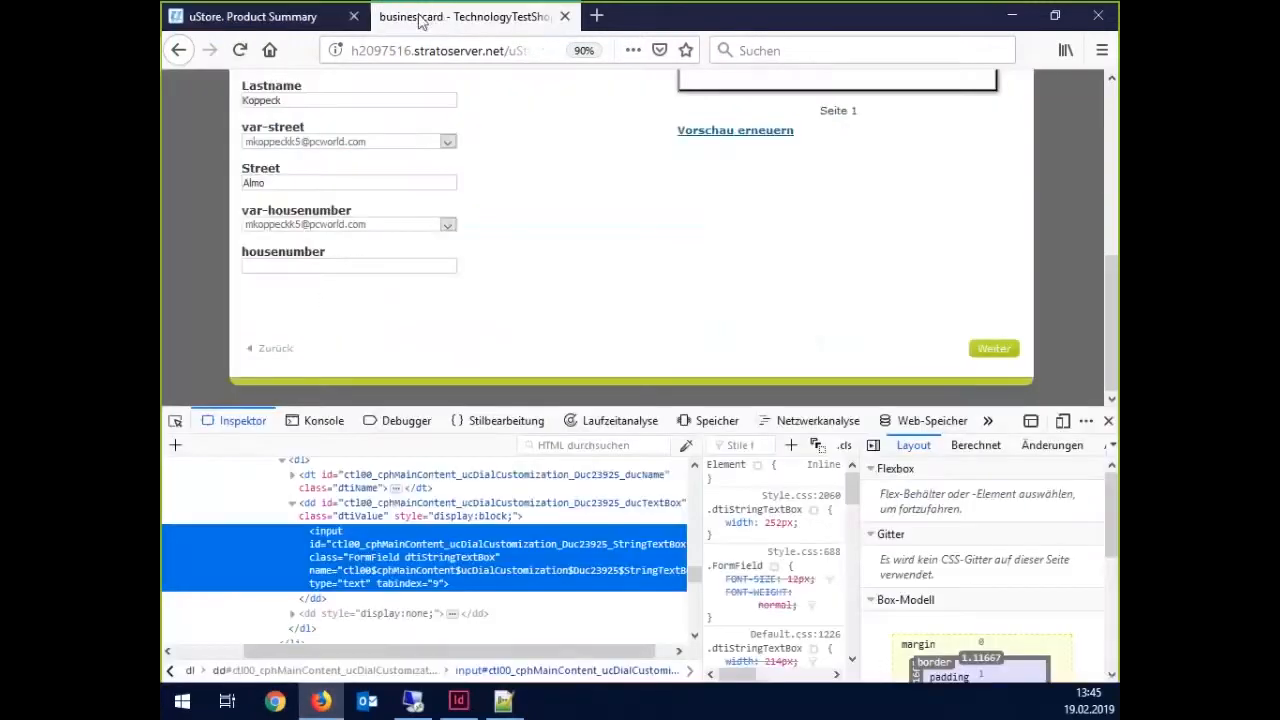
click(242, 50)
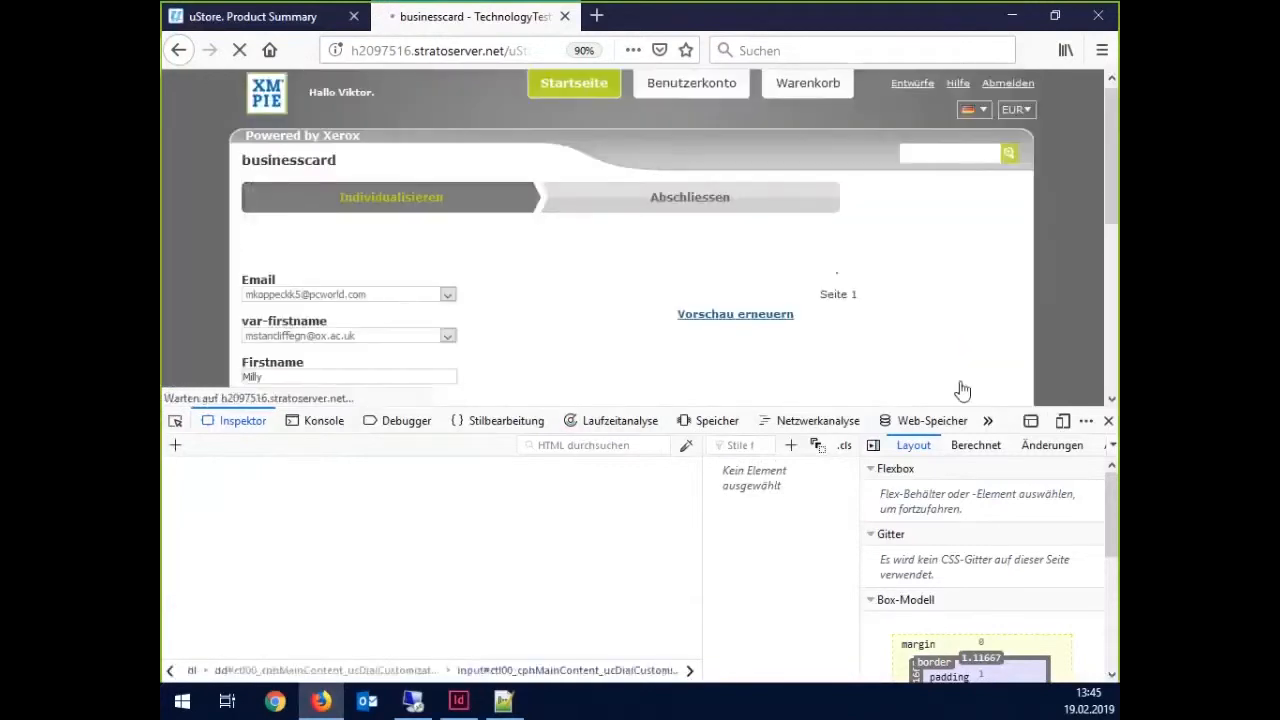
key(F12)
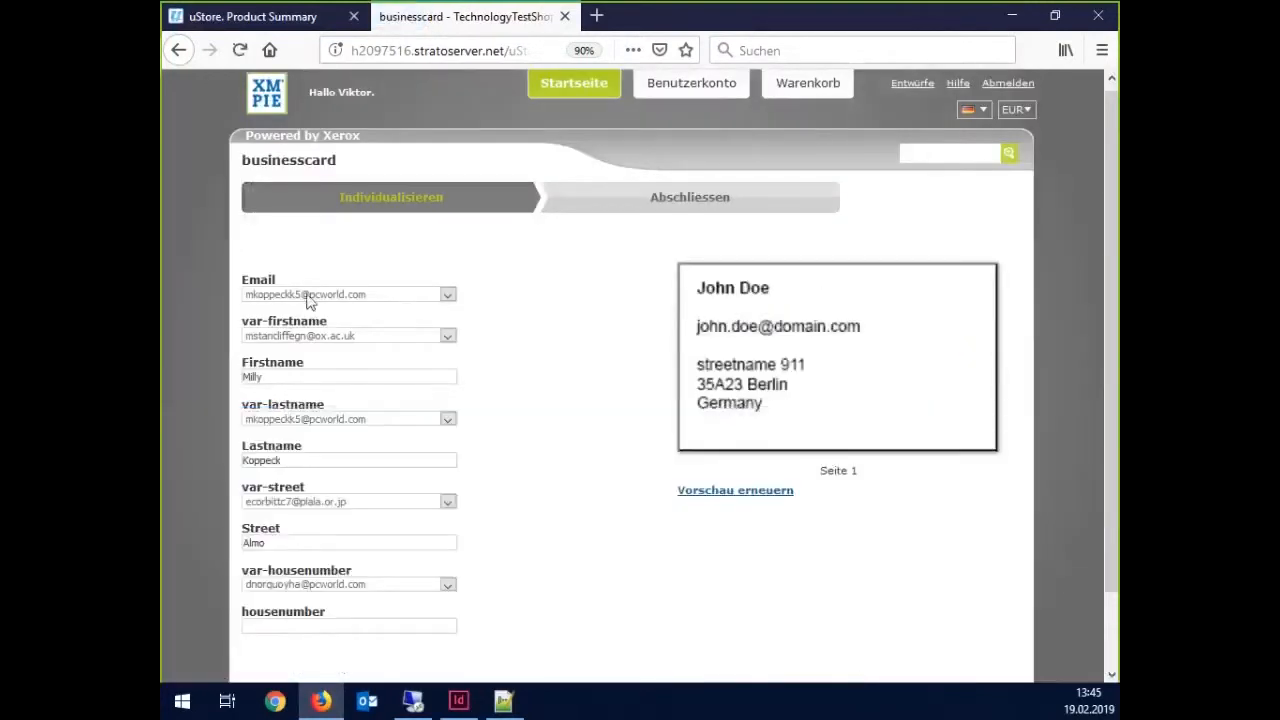
- Test the corrected script by selecting five different addresses in the Email list, checking that housenumber also fills in
click(308, 296)
click(335, 386)
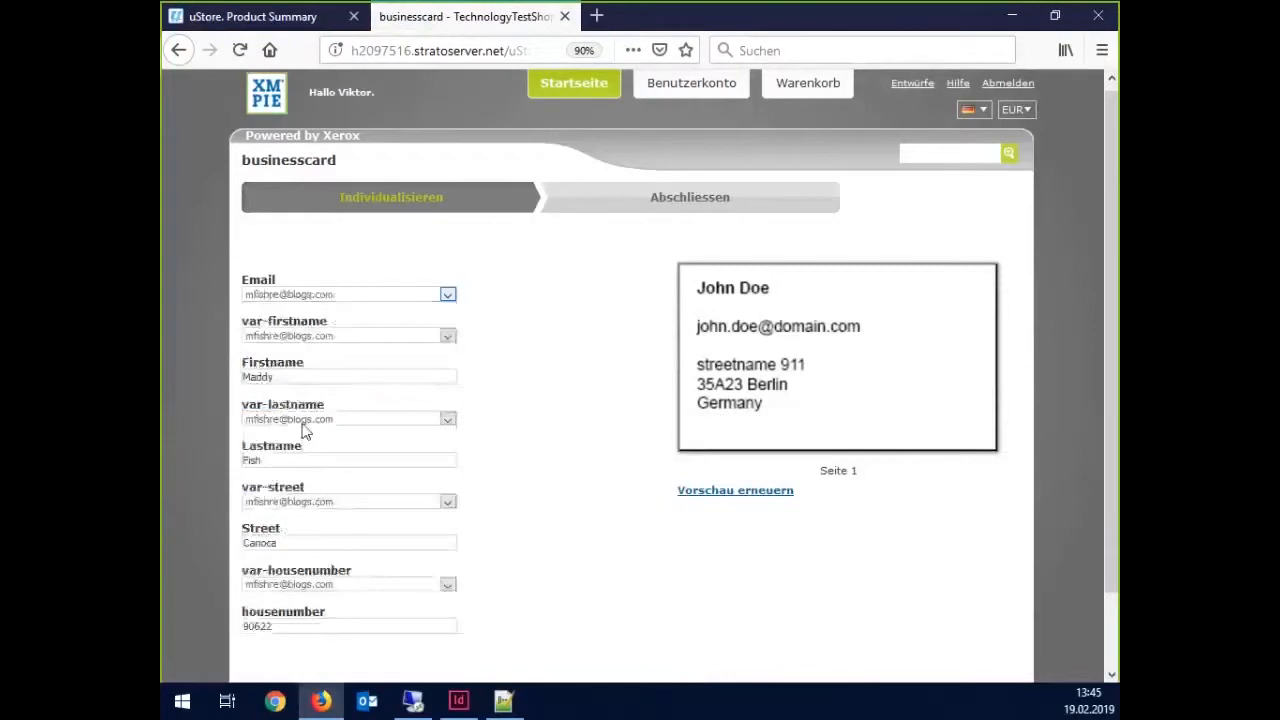
double_click(300, 626)
click(314, 296)
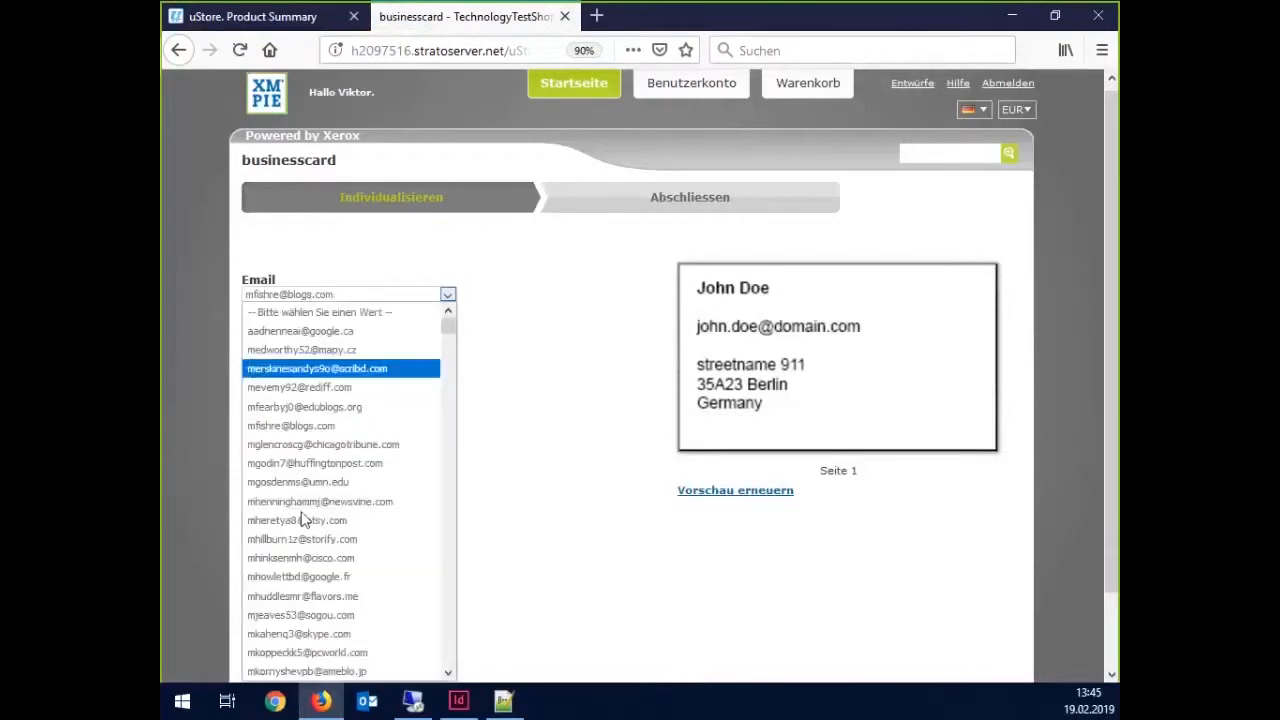
click(300, 596)
click(322, 296)
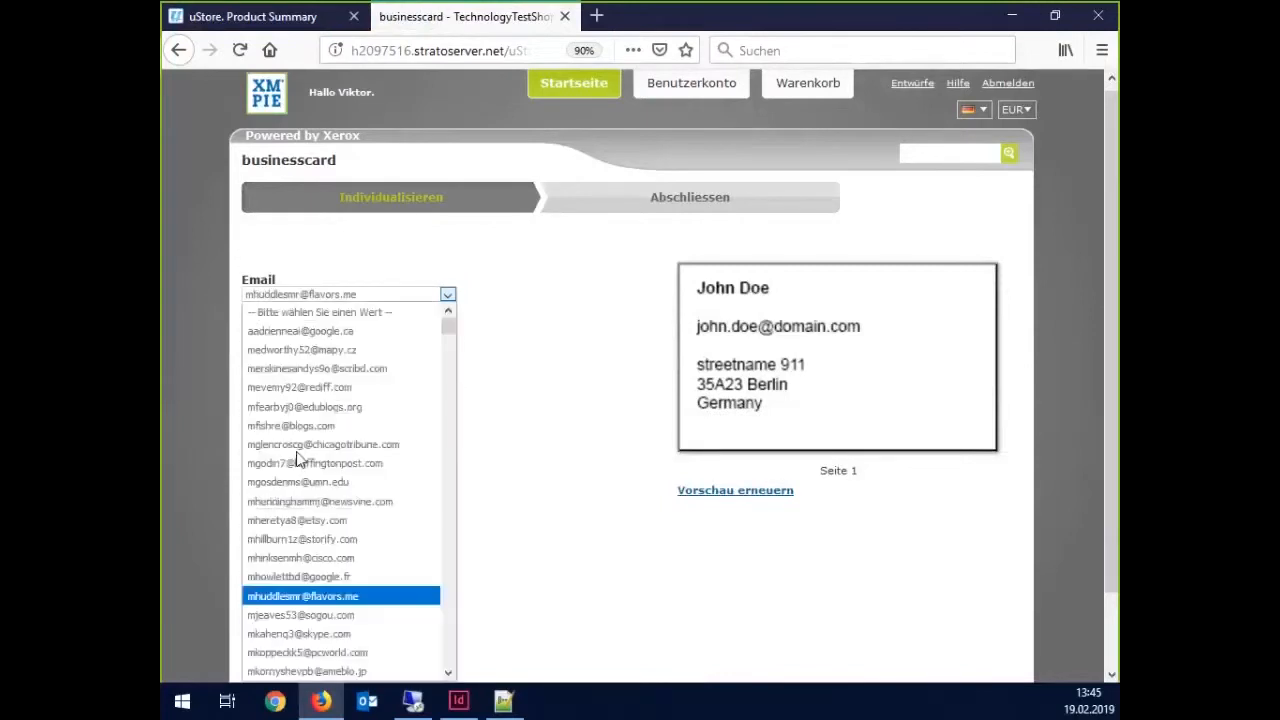
scroll(297, 460, down, 5)
click(310, 572)
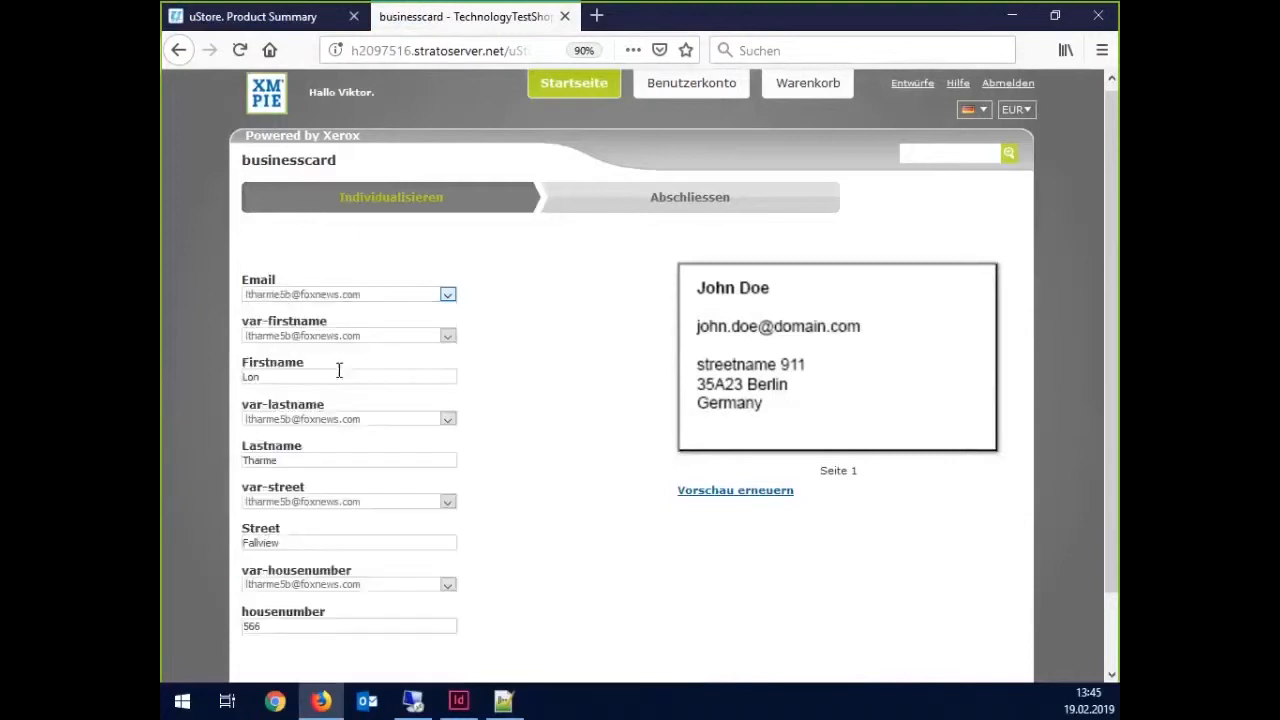
click(350, 294)
scroll(343, 523, down, 10)
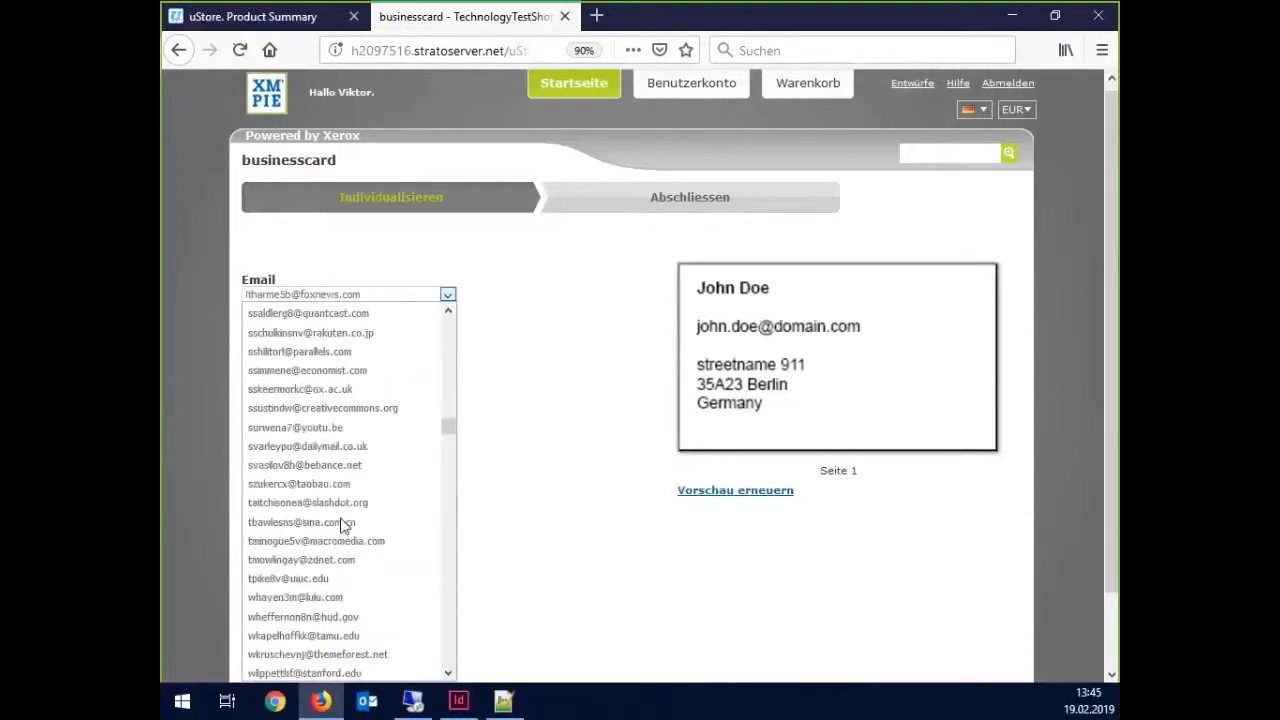
click(343, 523)
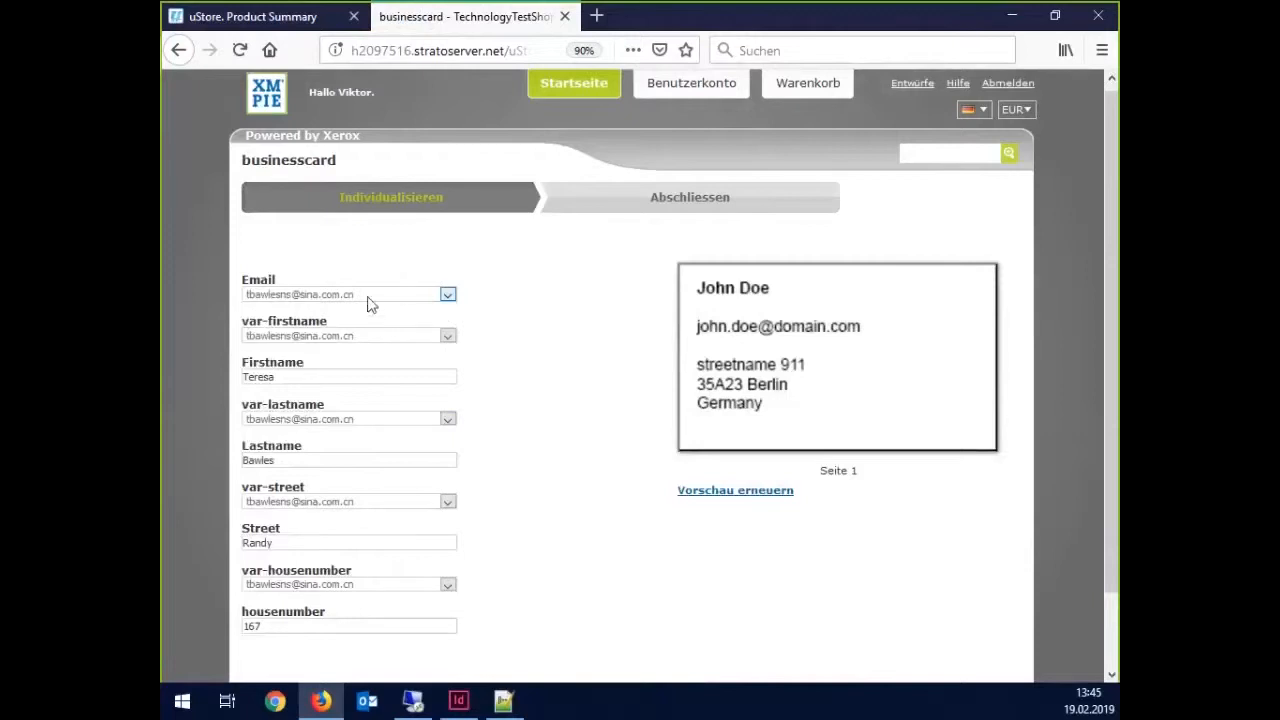
click(415, 296)
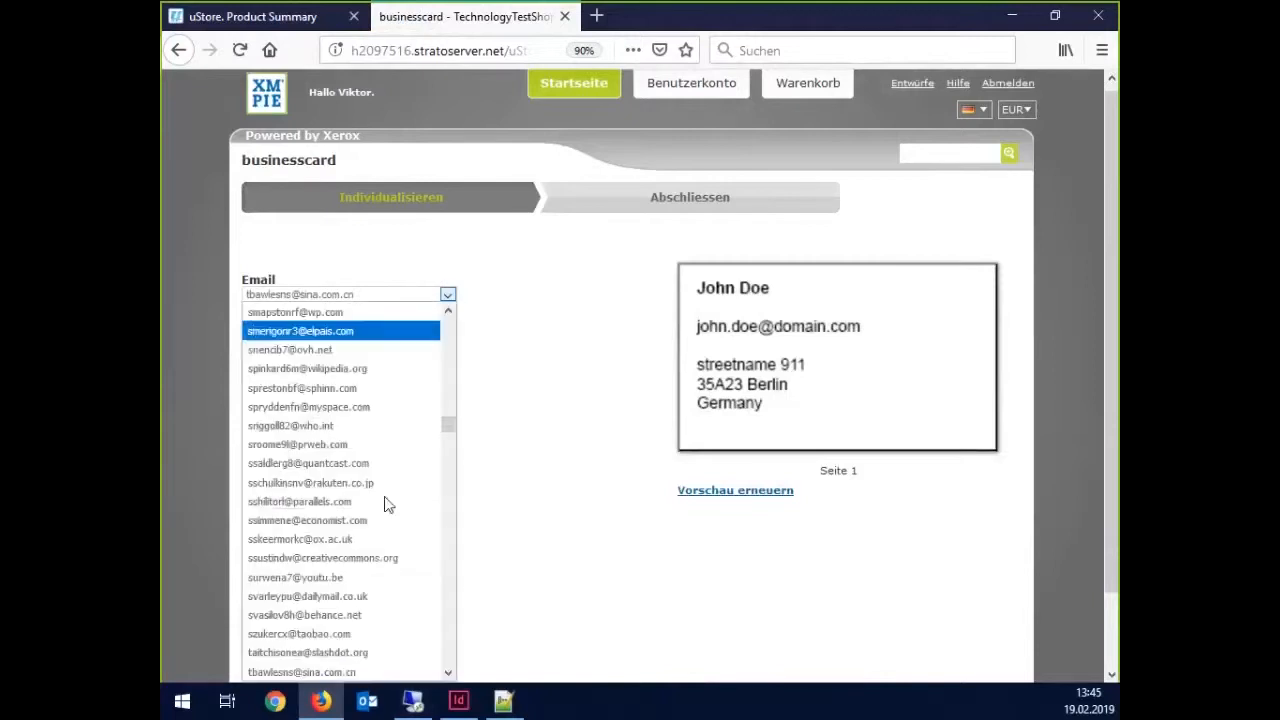
click(440, 421)
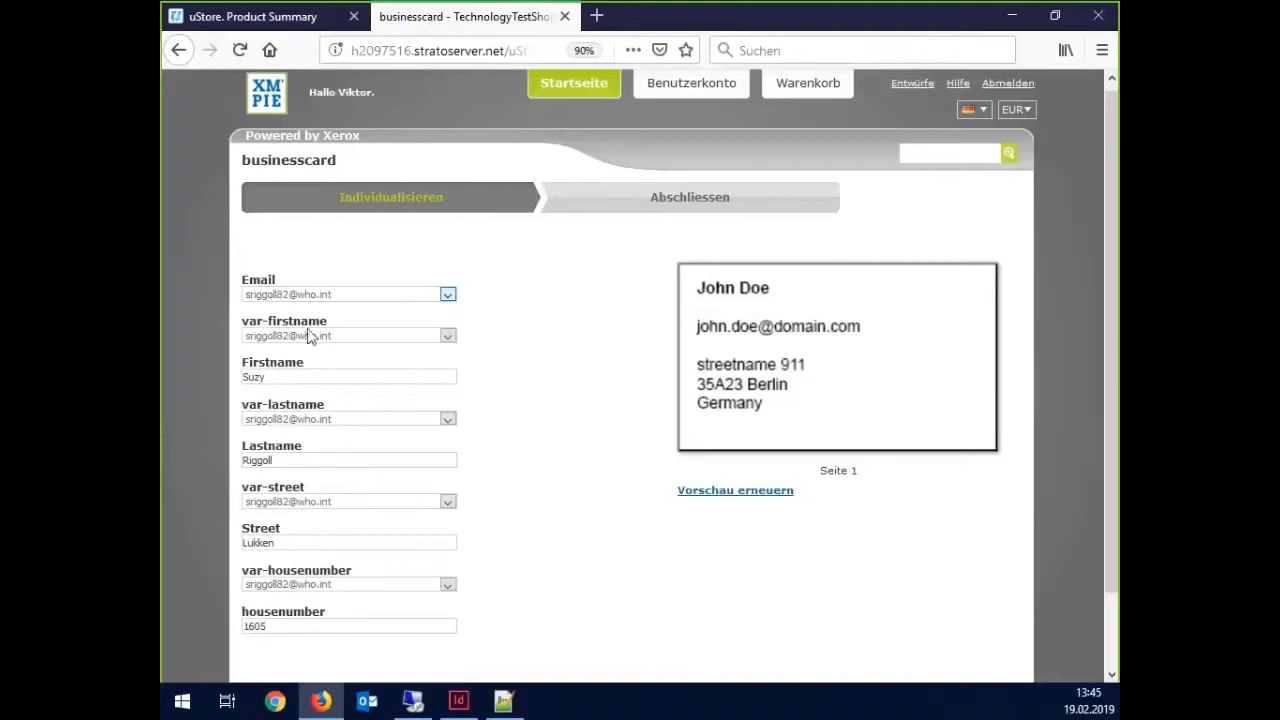
- Examine the var-firstname, var-lastname and var-street helper drop-down lists on the storefront form
double_click(255, 322)
double_click(254, 404)
double_click(252, 488)
- Return to the uStore Product Setup page, take the businesscard product offline and open its Customization Wizard setup
click(313, 706)
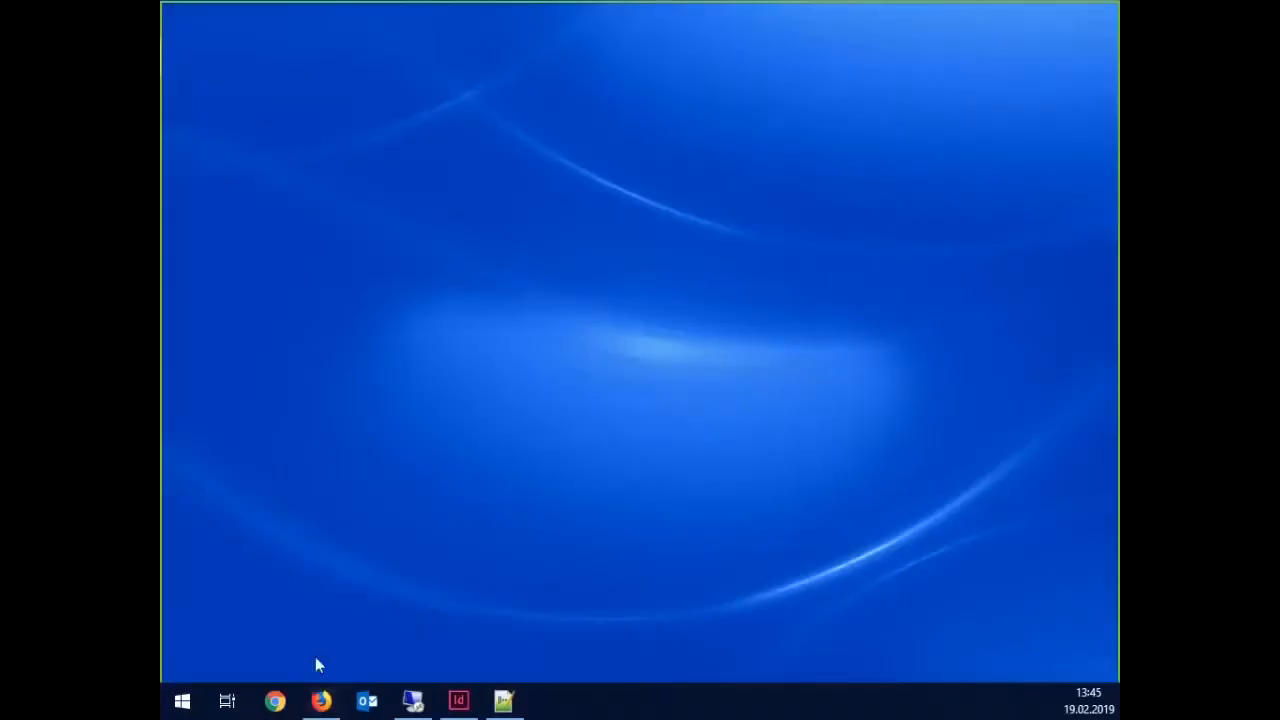
click(318, 702)
click(229, 17)
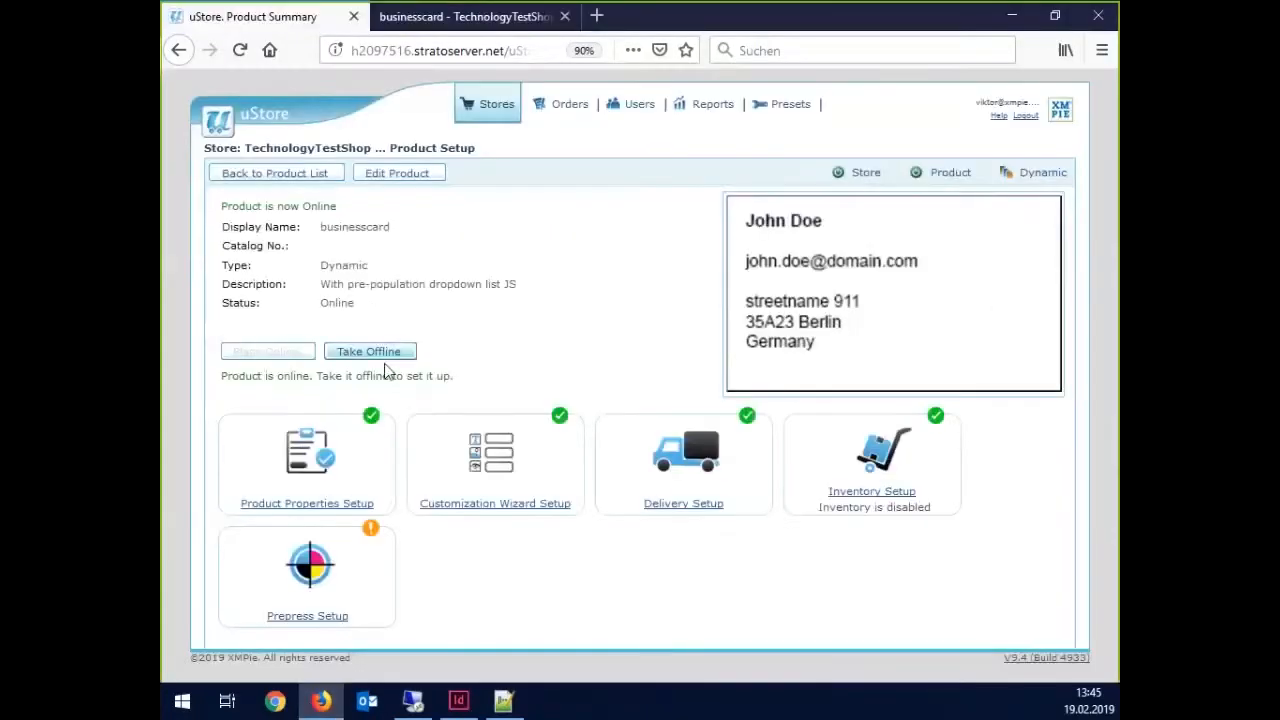
click(382, 350)
click(499, 447)
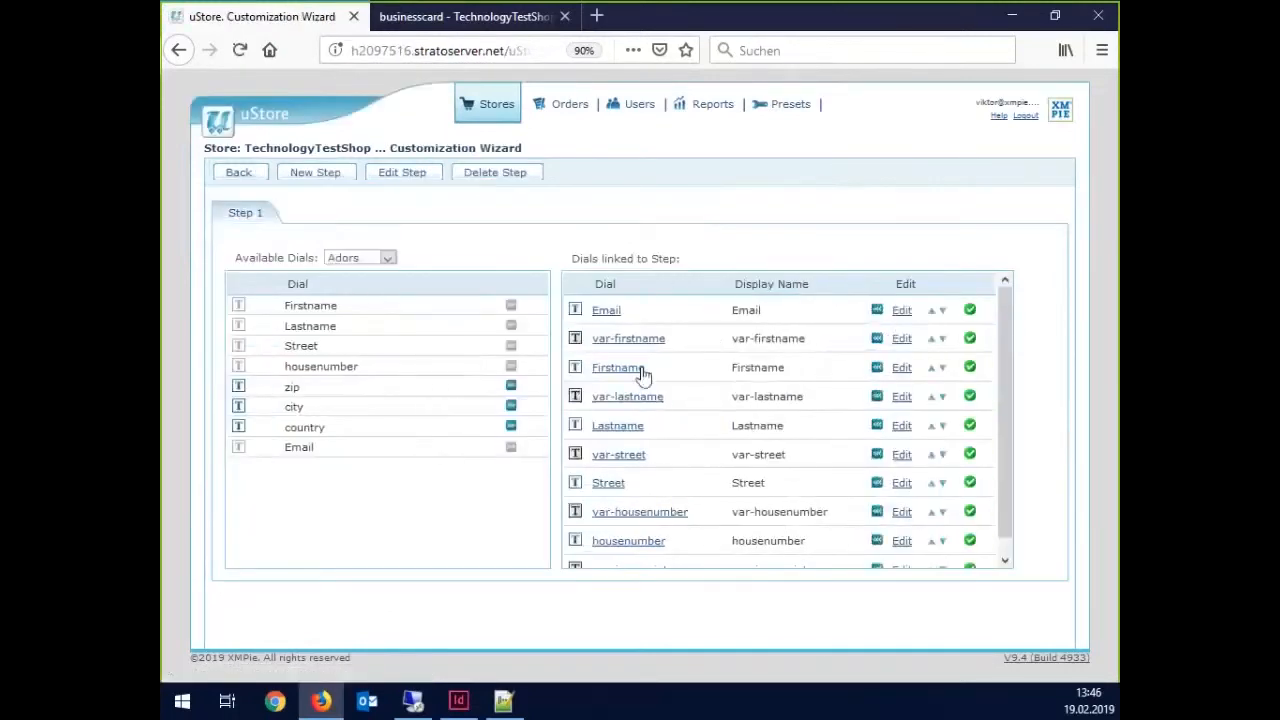
- Make the var-firstname and var-lastname dials not visible to customers and save each dial
click(641, 340)
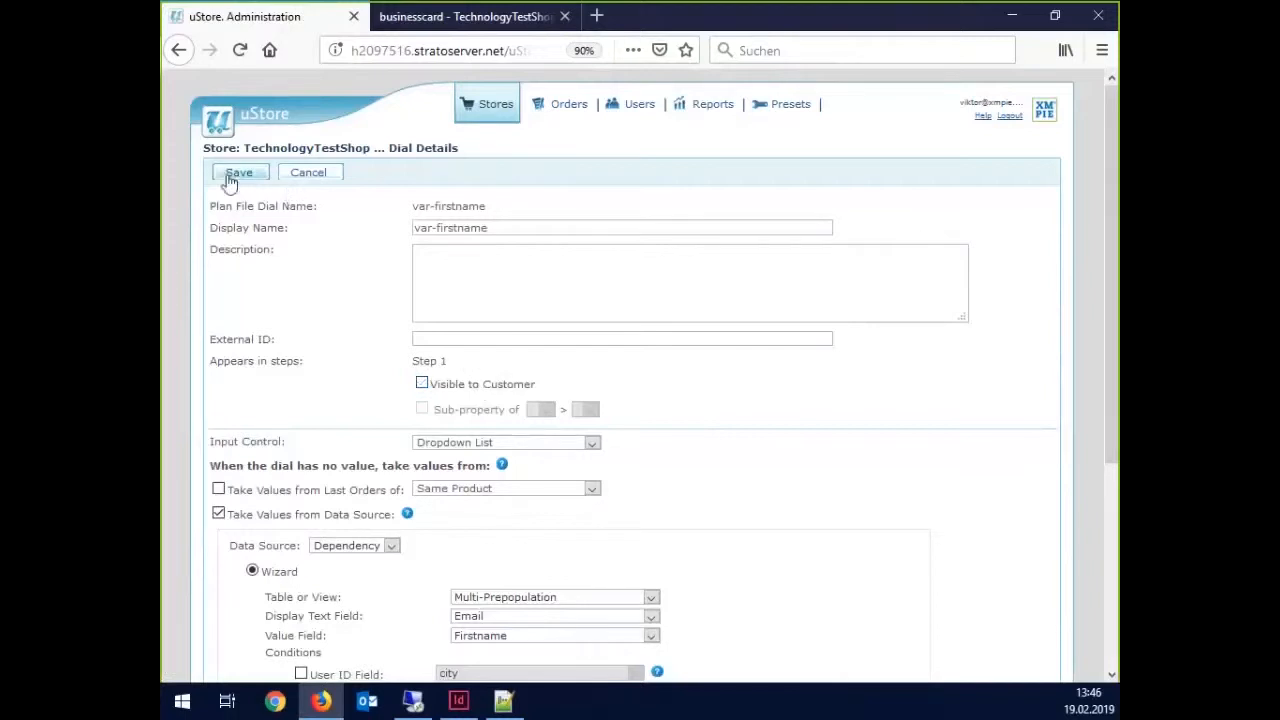
click(234, 174)
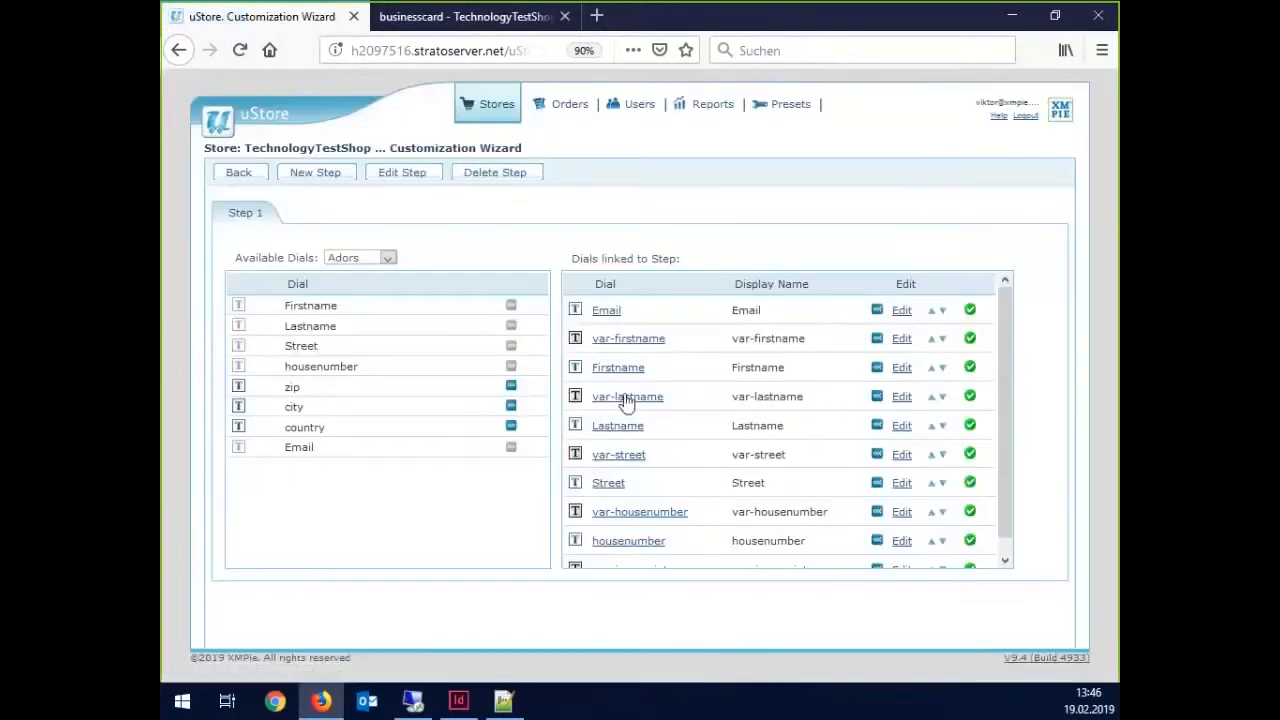
click(623, 397)
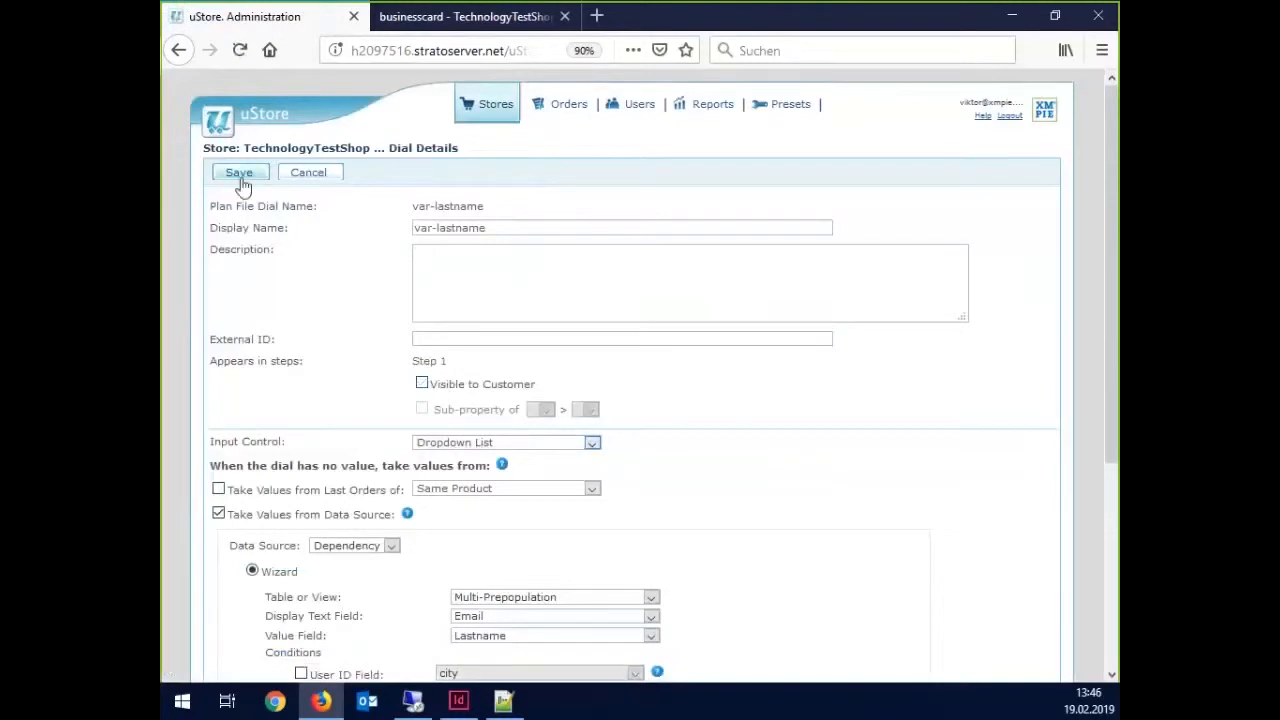
click(240, 175)
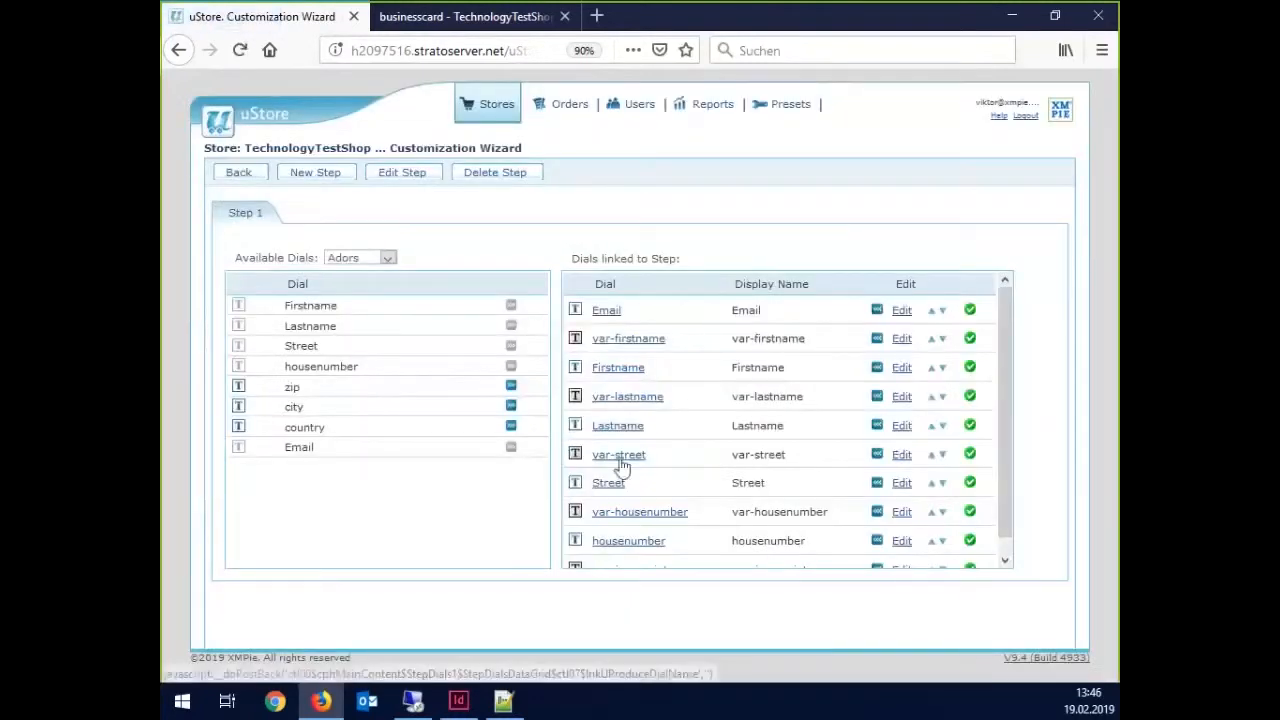
- Make the var-street and var-housenumber dials not visible to customers and save each dial
click(619, 456)
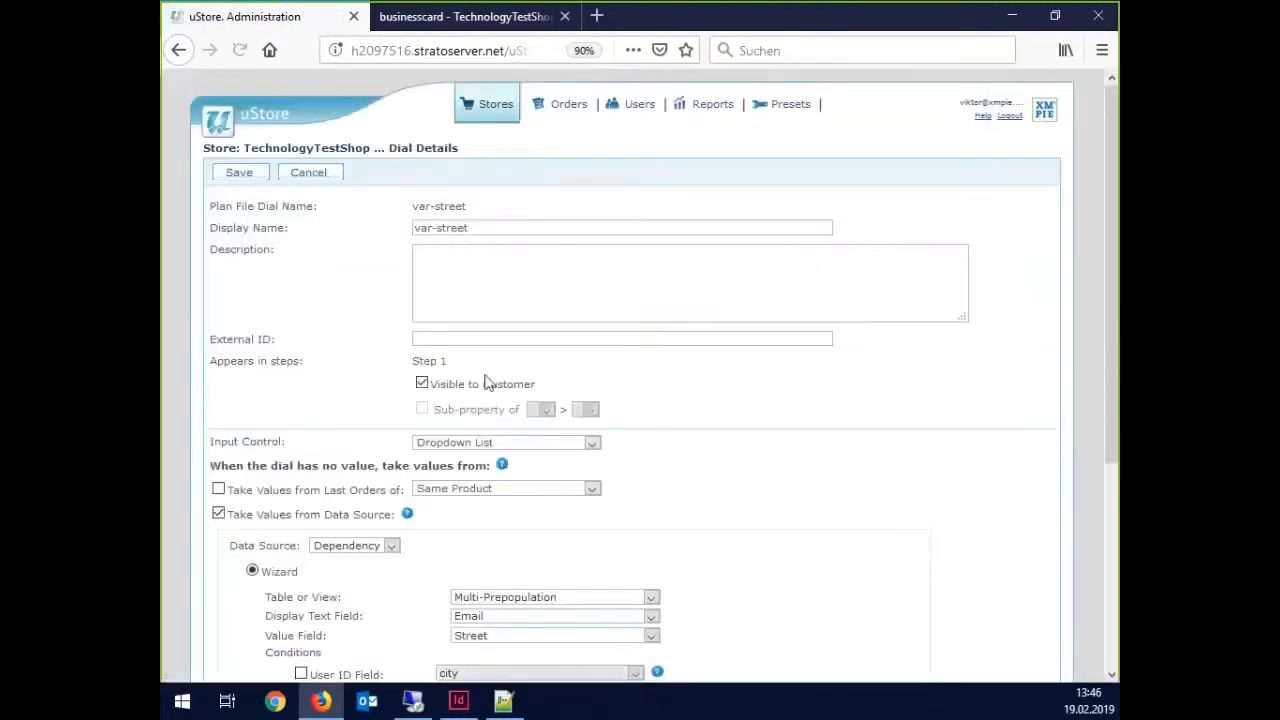
click(486, 385)
click(235, 170)
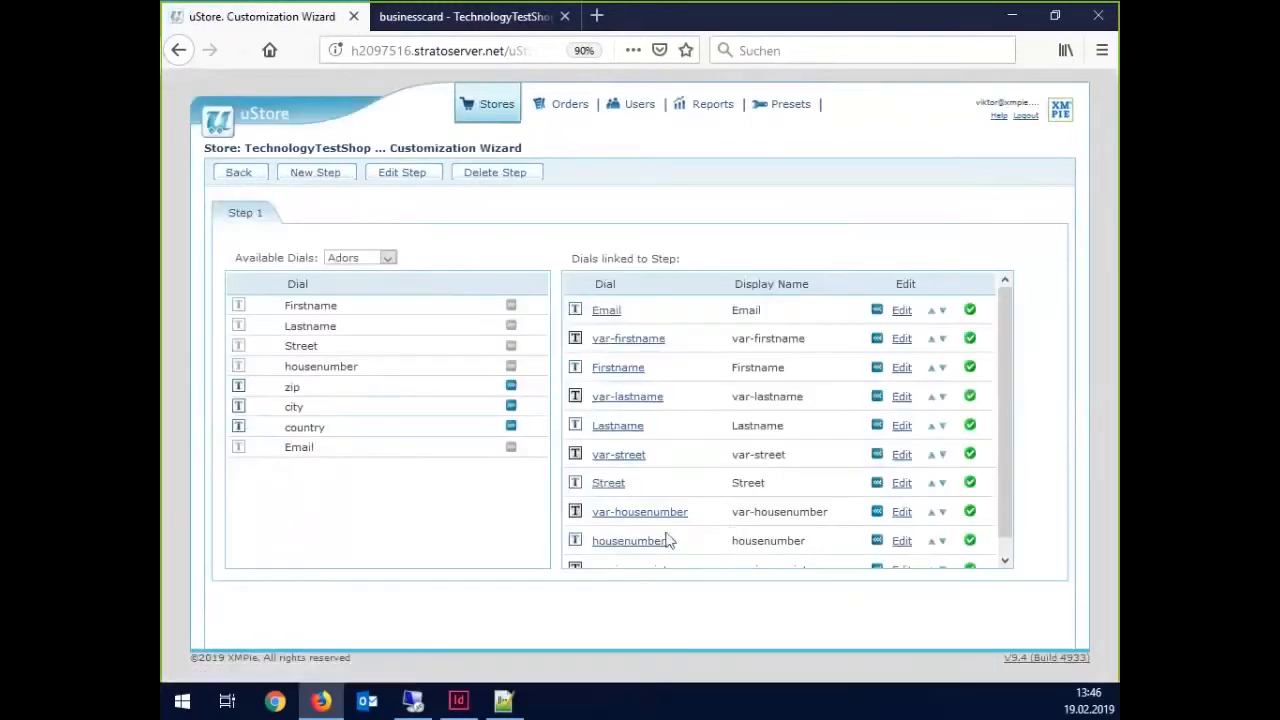
click(660, 516)
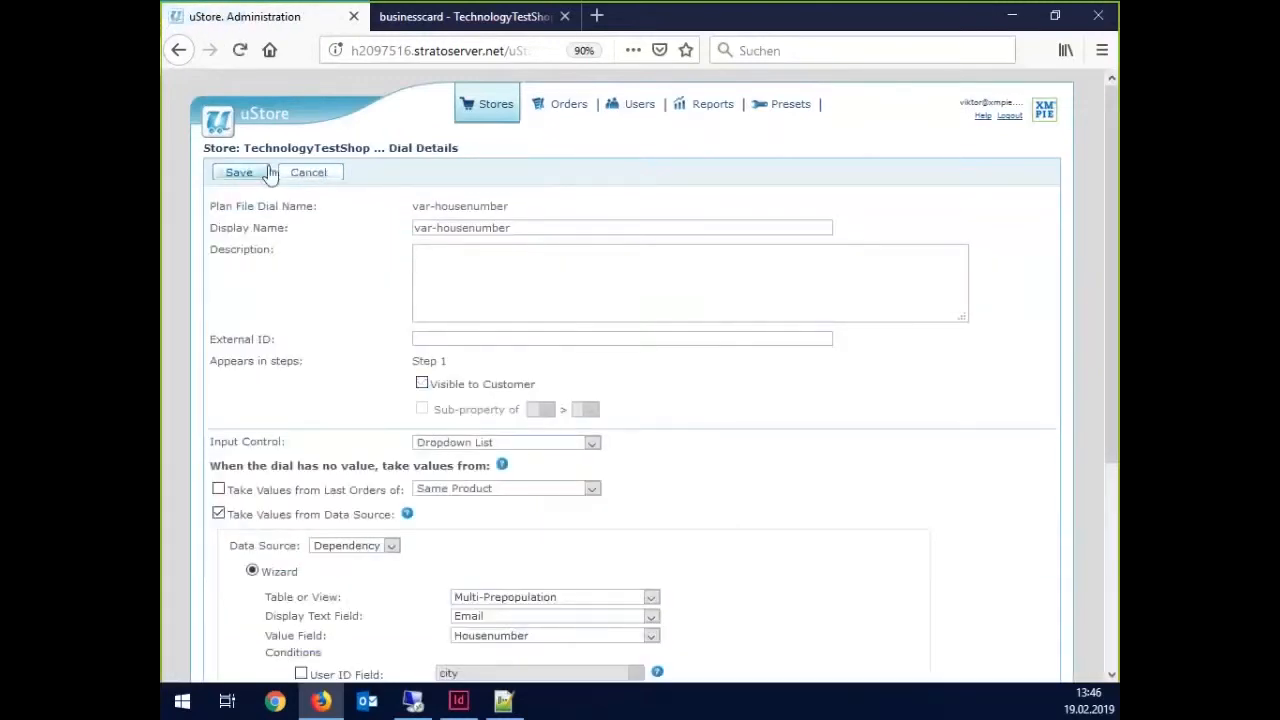
click(262, 172)
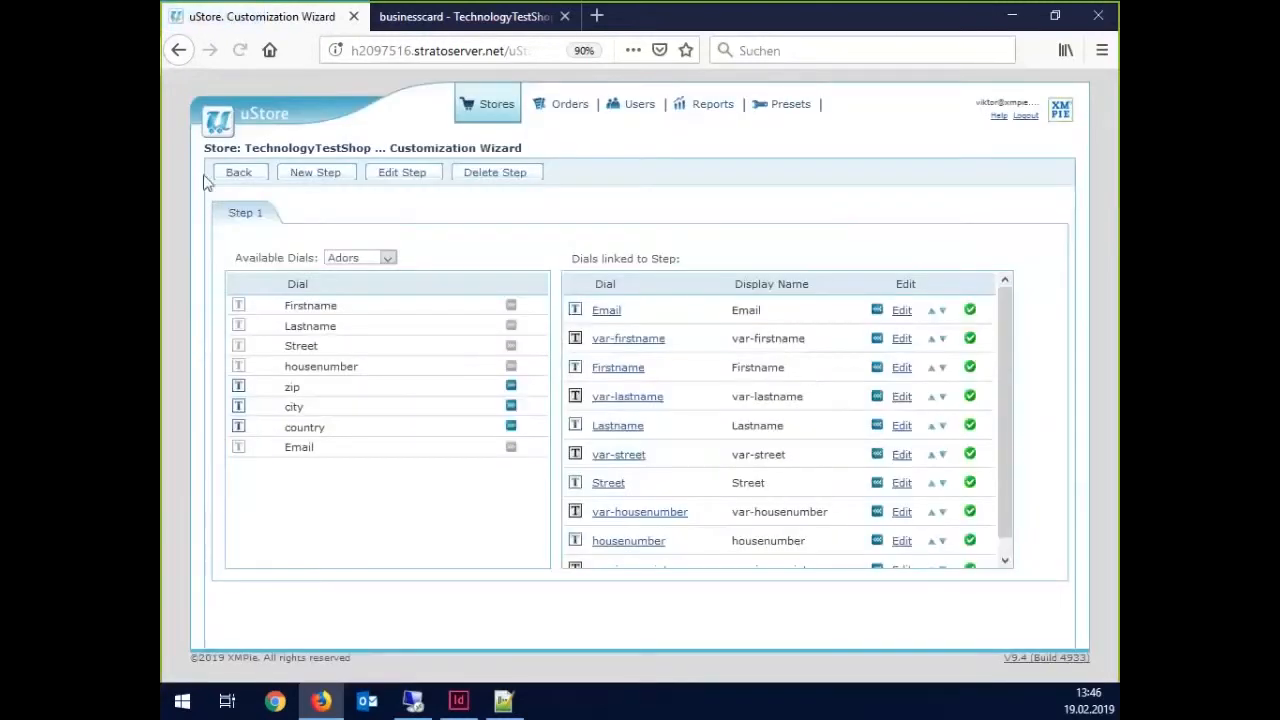
- Return to Product Setup, place the businesscard product online again and reload its storefront page
click(238, 177)
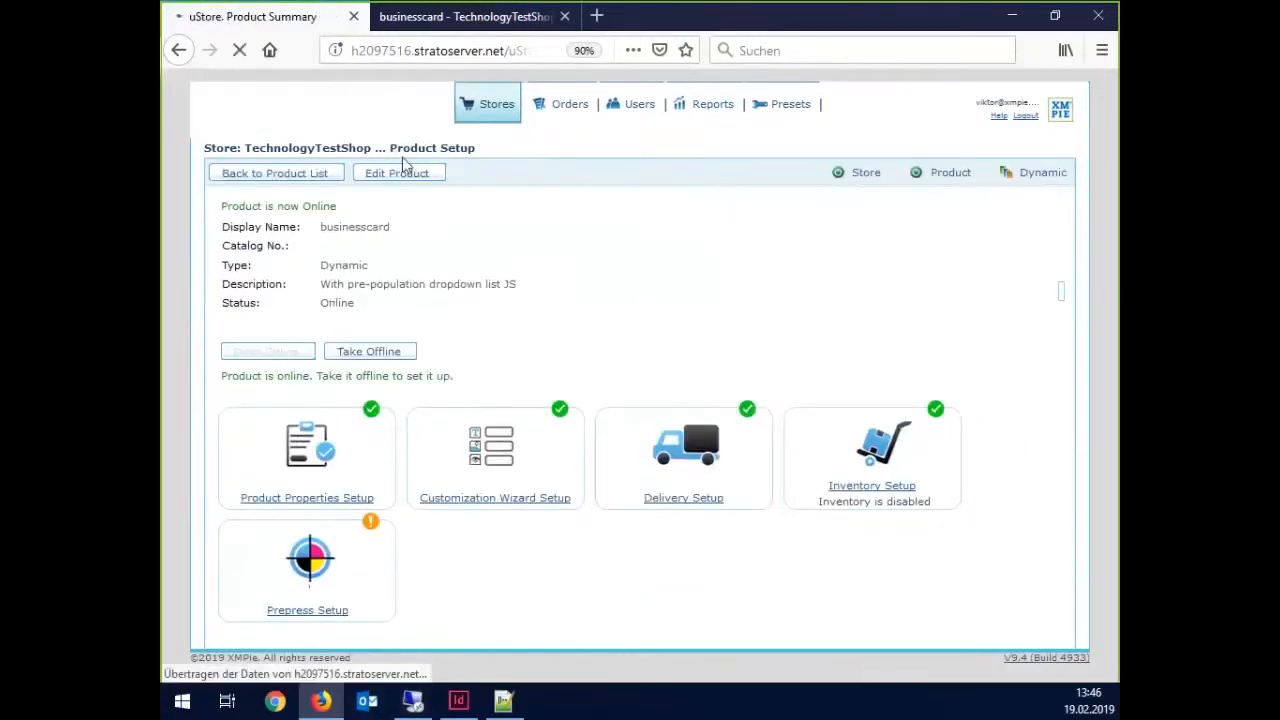
click(420, 18)
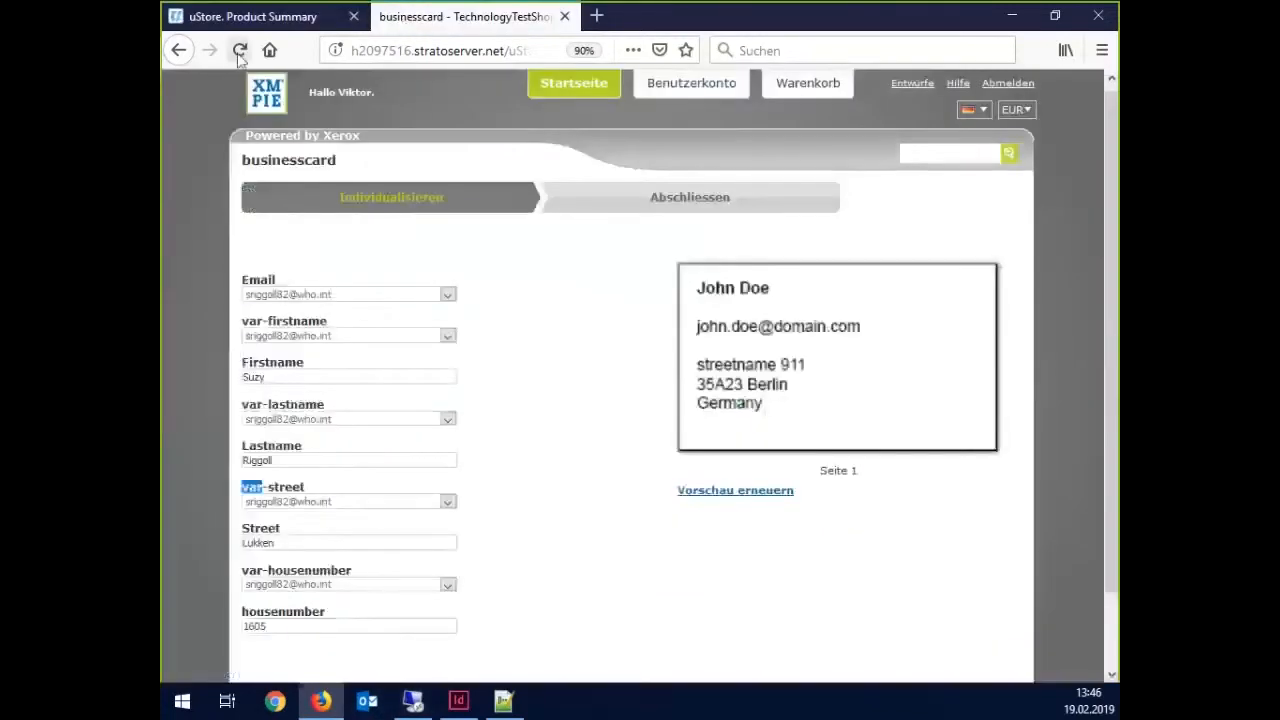
click(239, 52)
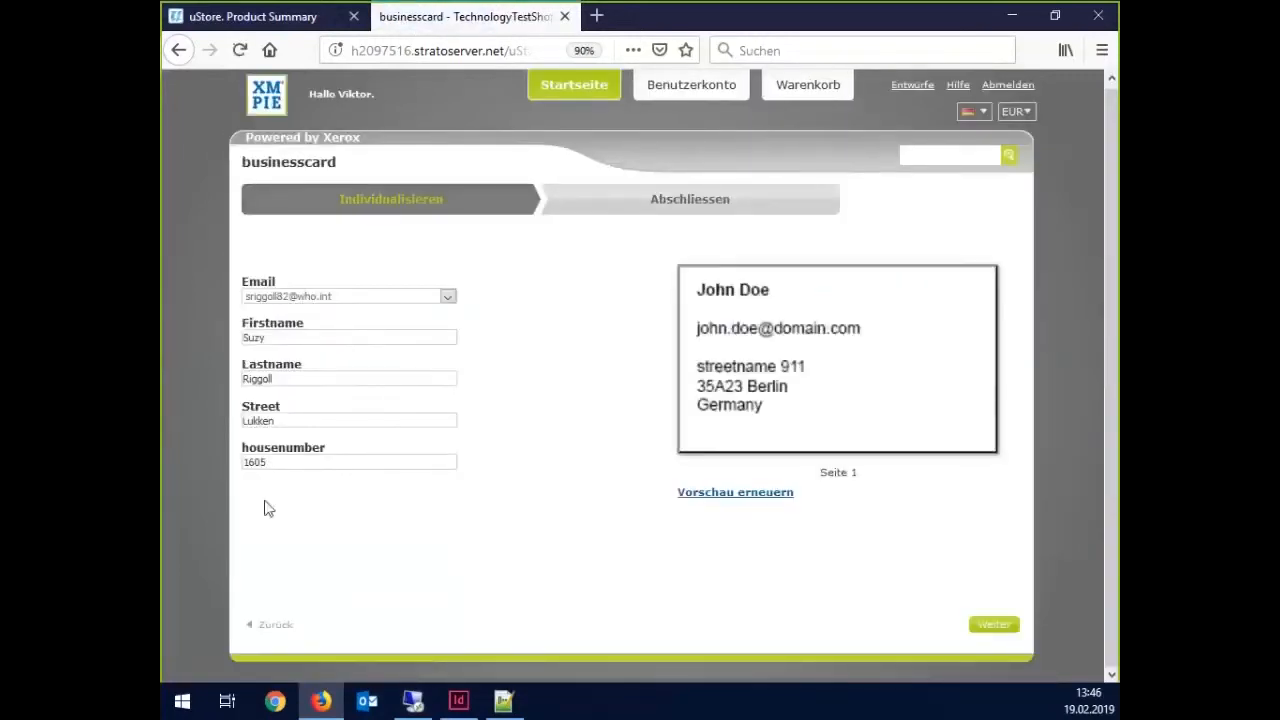
- Test the prefill with the helper dials hidden by selecting three different addresses in the Email list
click(340, 298)
click(313, 447)
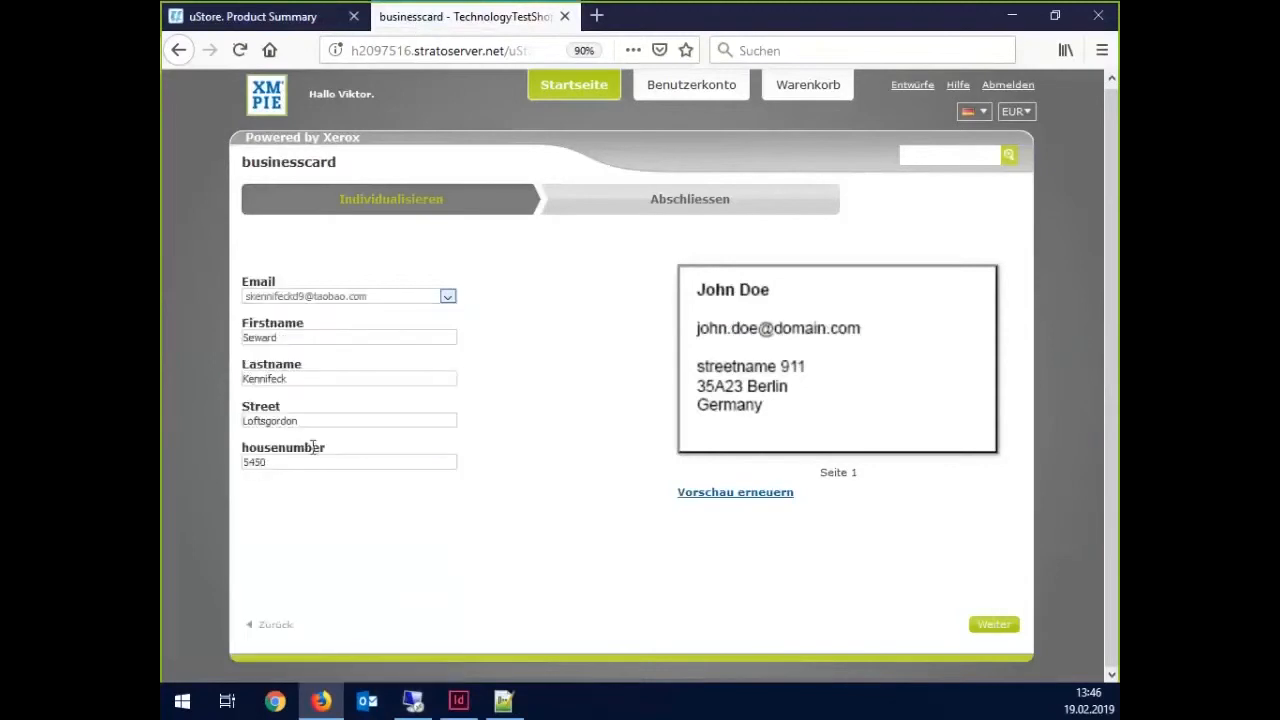
click(313, 300)
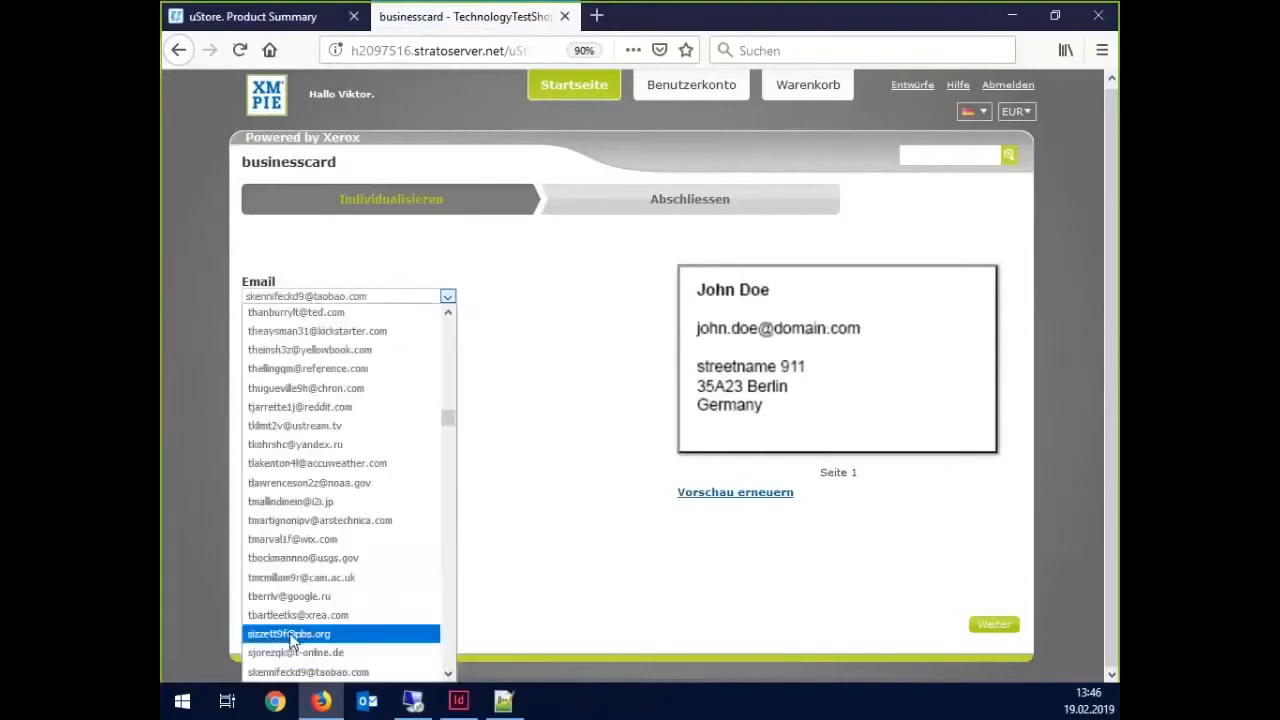
click(290, 632)
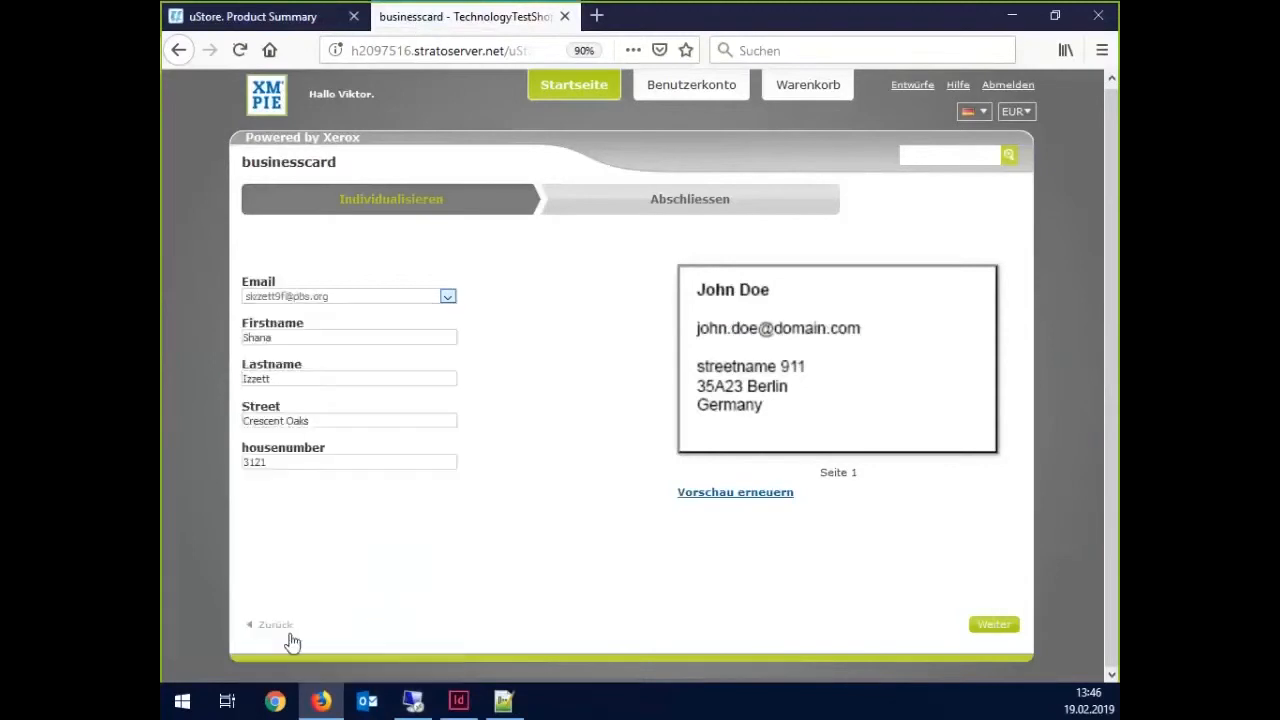
click(430, 301)
click(356, 596)
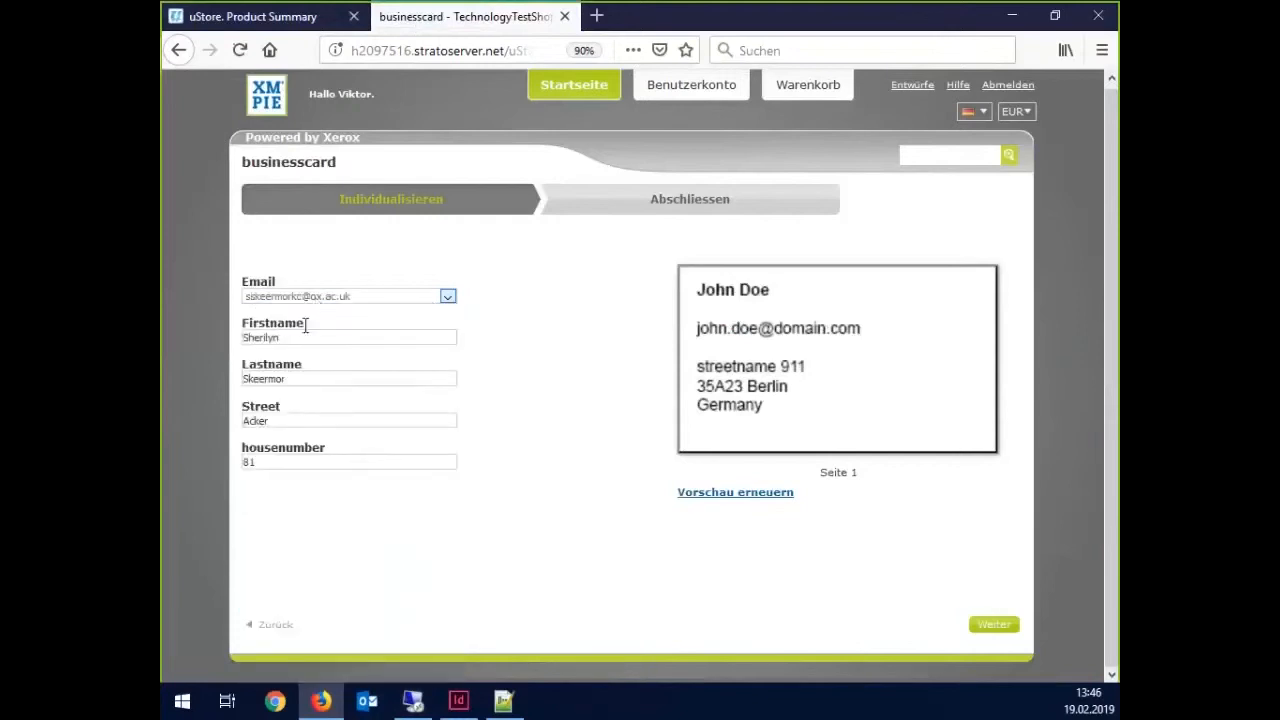
- Append 24 to Firstname, Lastname and Street and 222 to housenumber, and refresh the business card preview
text(24)
click(305, 381)
text(24)
click(296, 417)
text(24)
click(287, 462)
text(222)
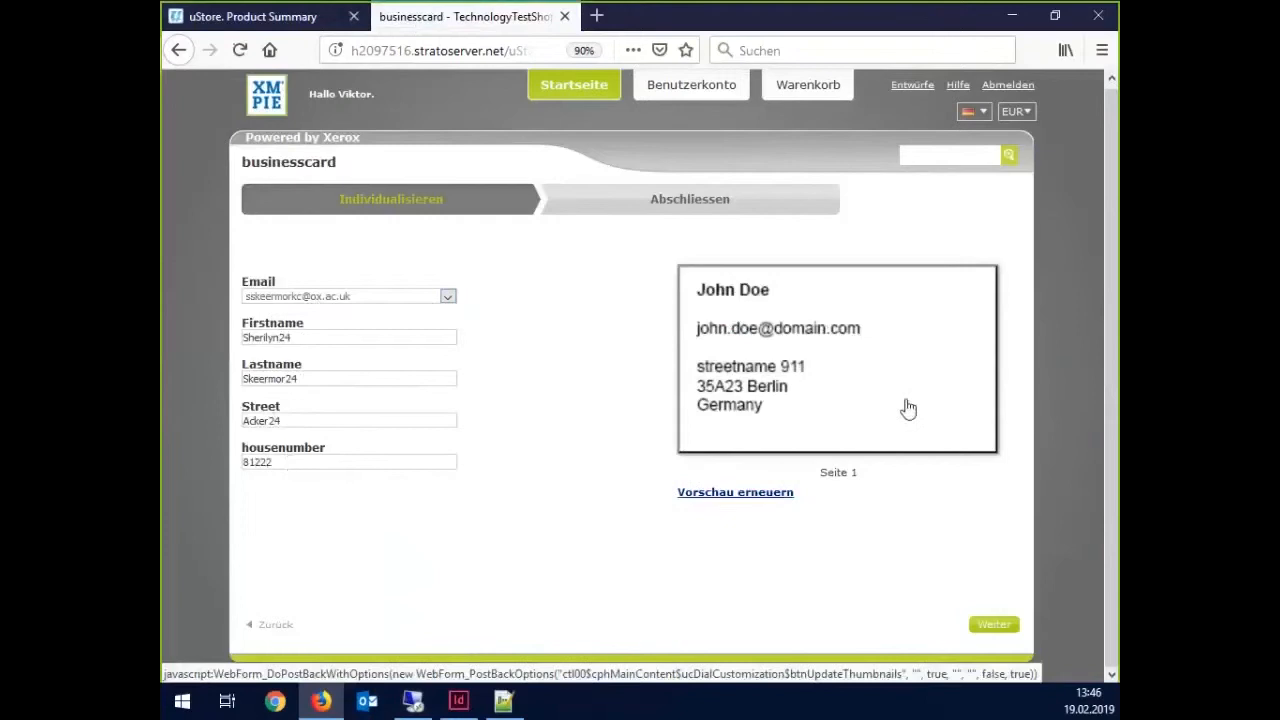
click(802, 374)
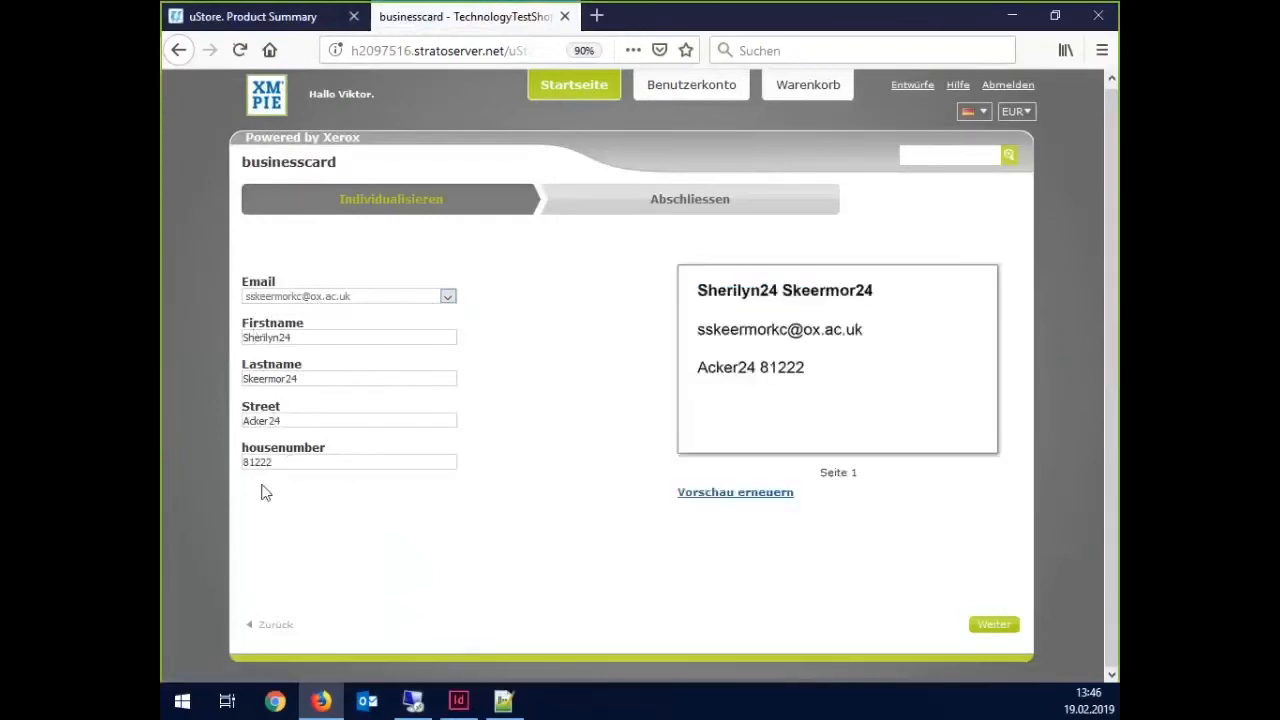
- Select a different address in the Email list to replace the edited values and refresh the business card preview
click(341, 300)
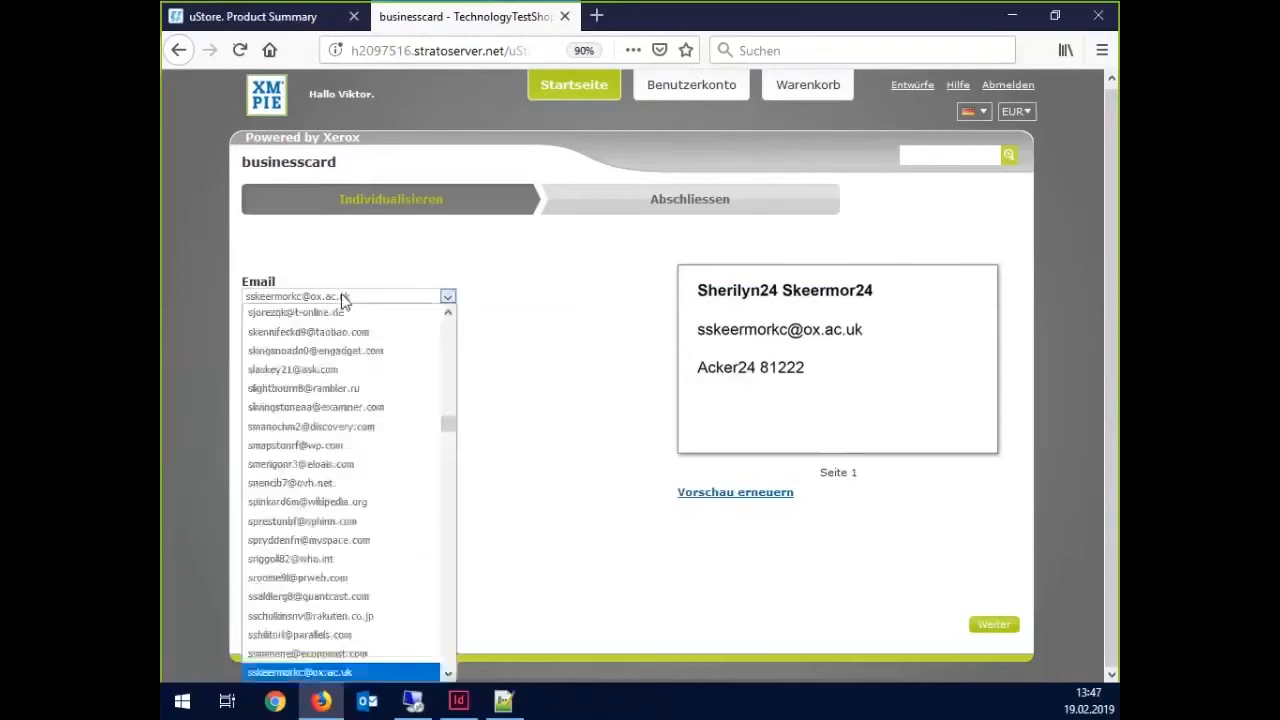
click(343, 366)
click(718, 495)
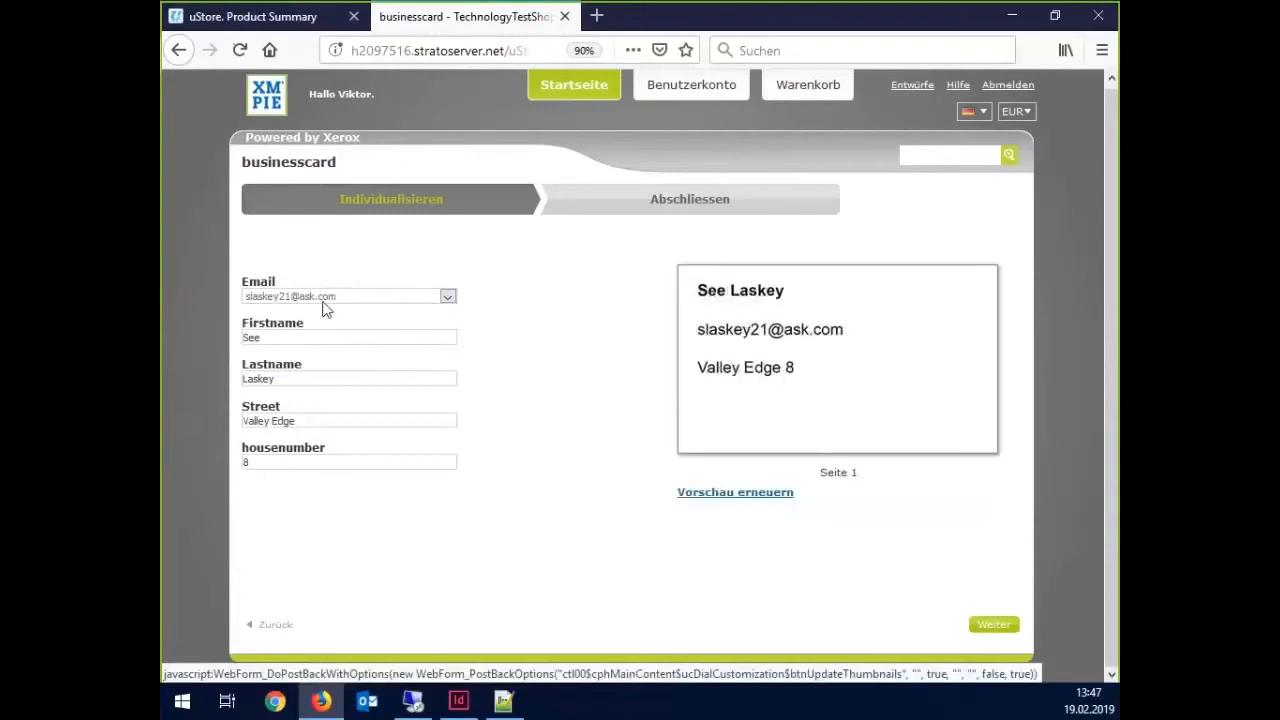
- Test the form and preview with the Email list's empty placeholder option and with the first address in the list
click(290, 302)
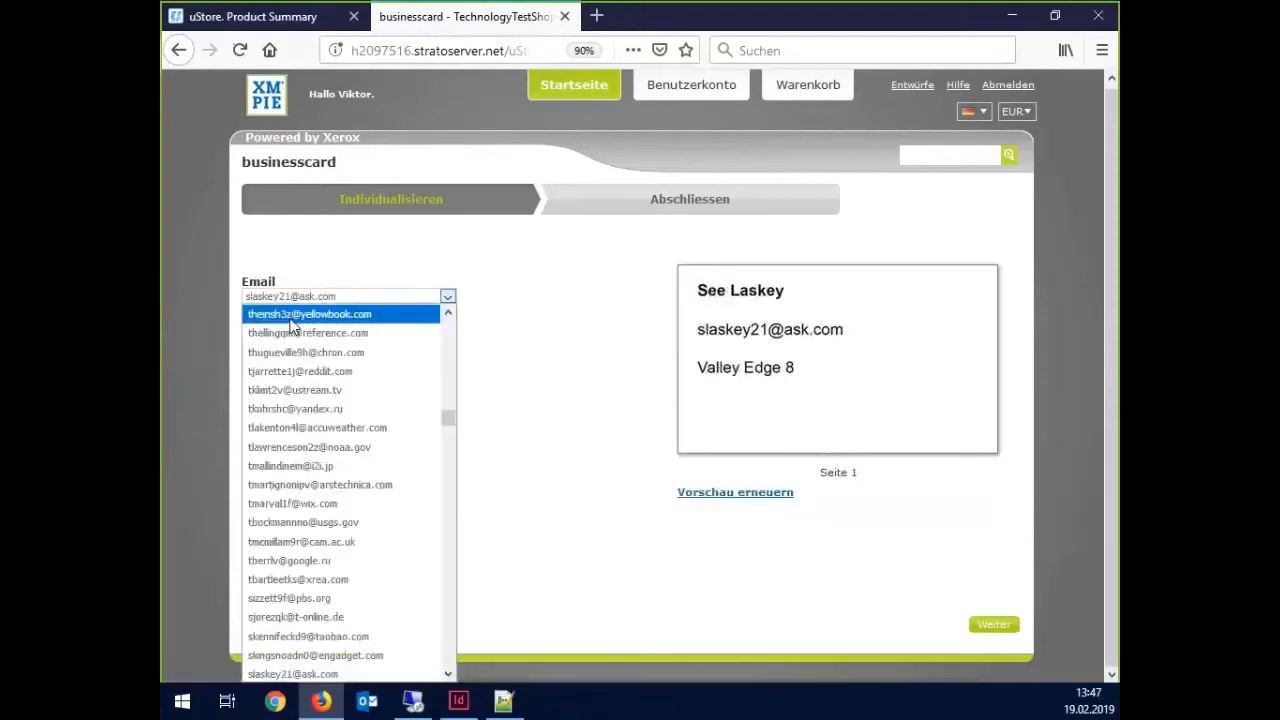
scroll(320, 372, up, 15)
drag(451, 403, 448, 317)
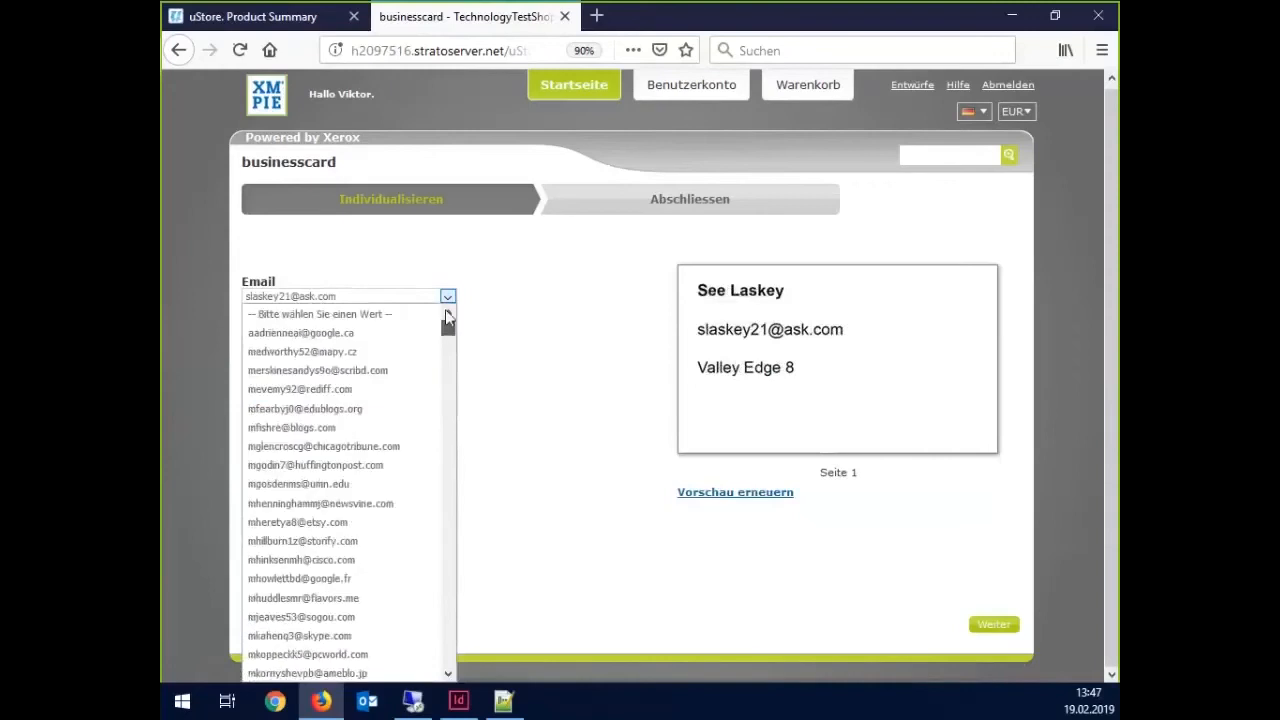
click(286, 316)
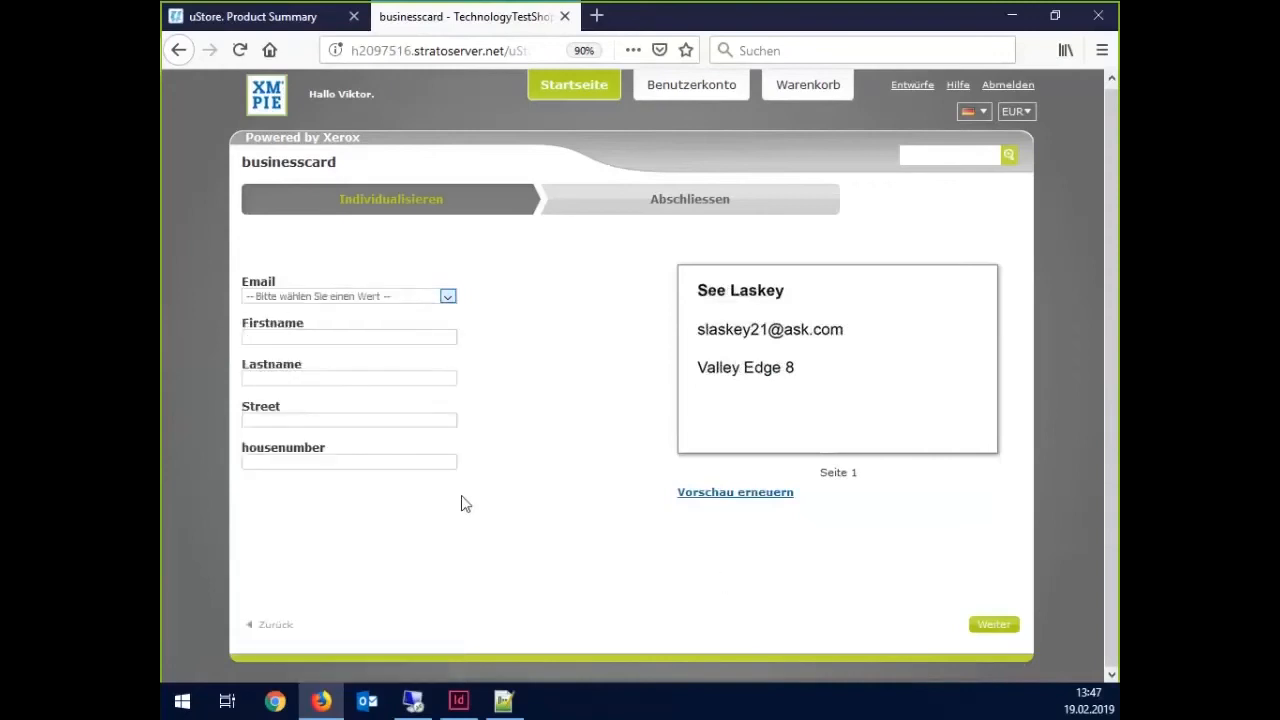
click(718, 493)
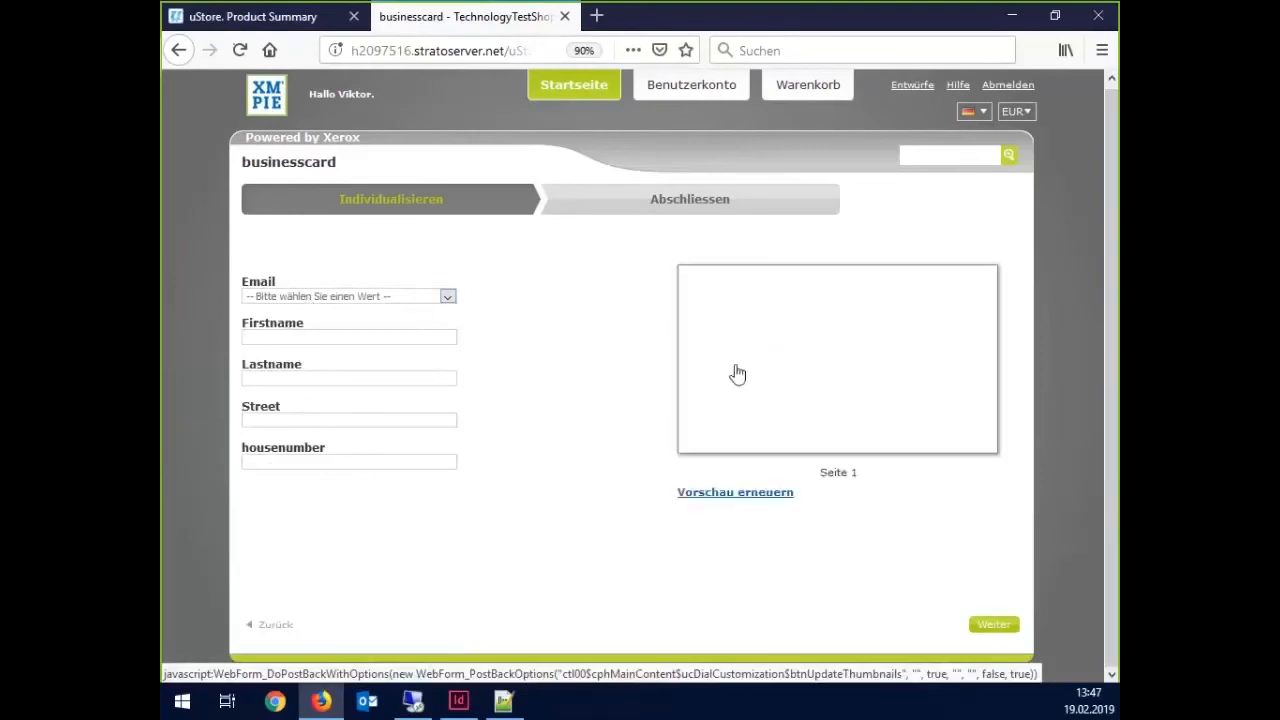
click(331, 299)
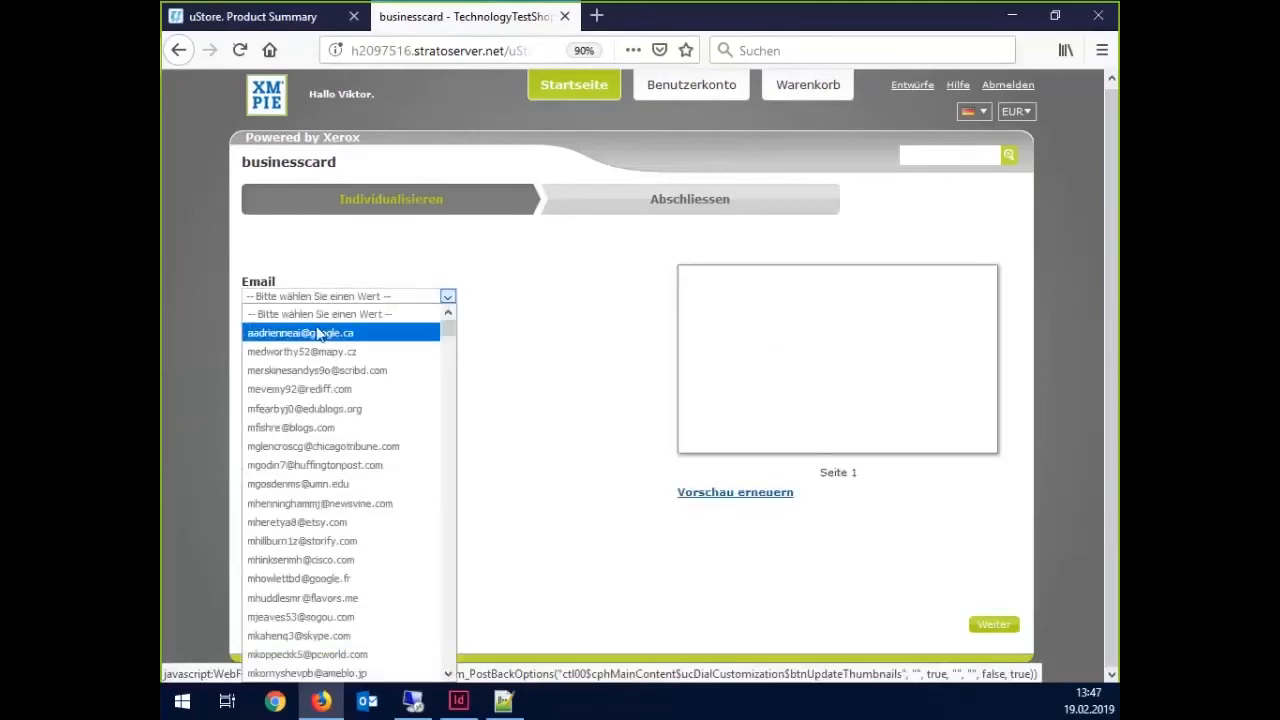
click(300, 333)
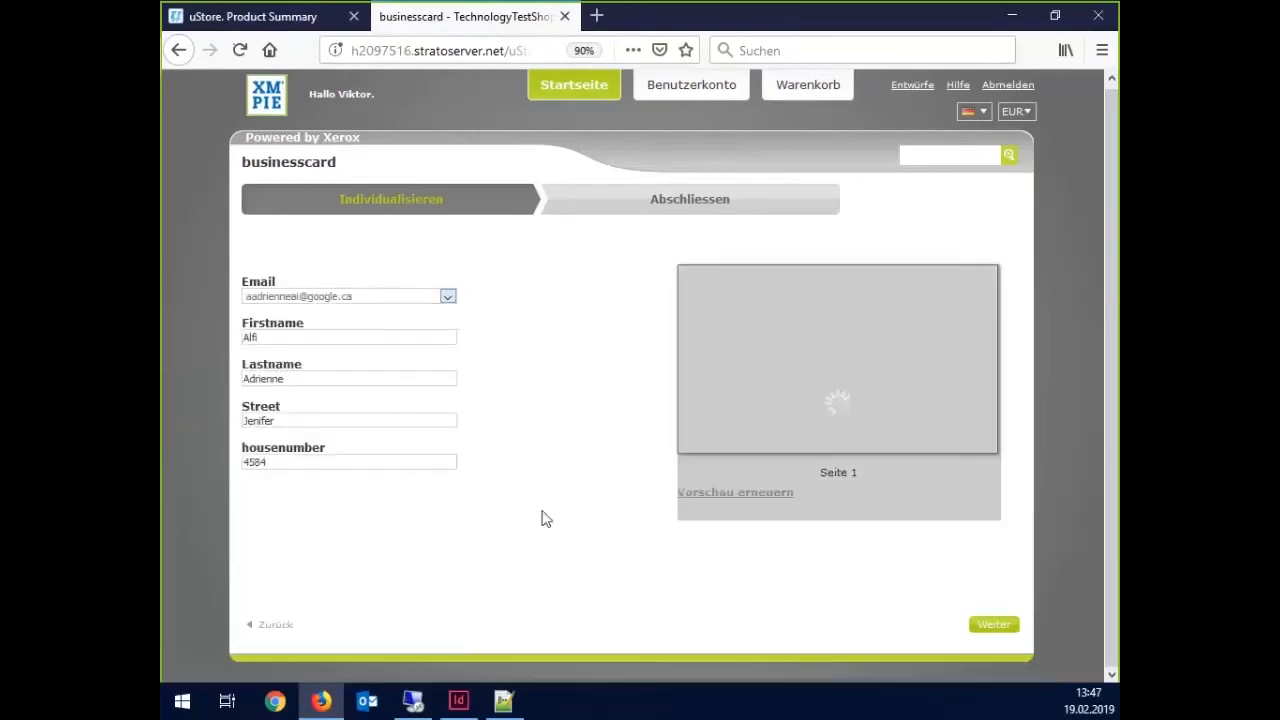